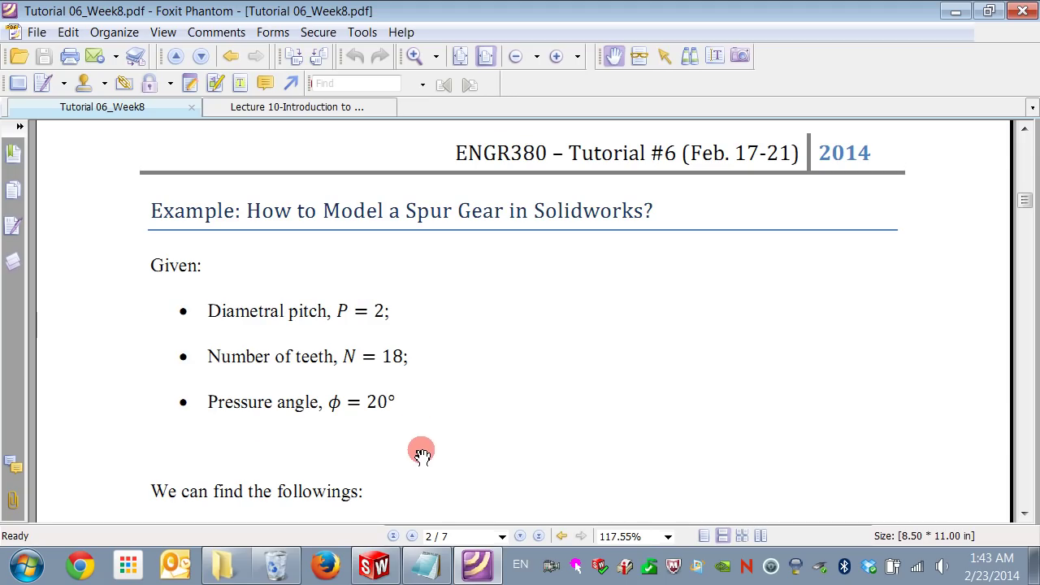
# Bring up the finished 18-tooth Tutorial06_Pinion part and its equations in SolidWorks
pyautogui.click(376, 569)
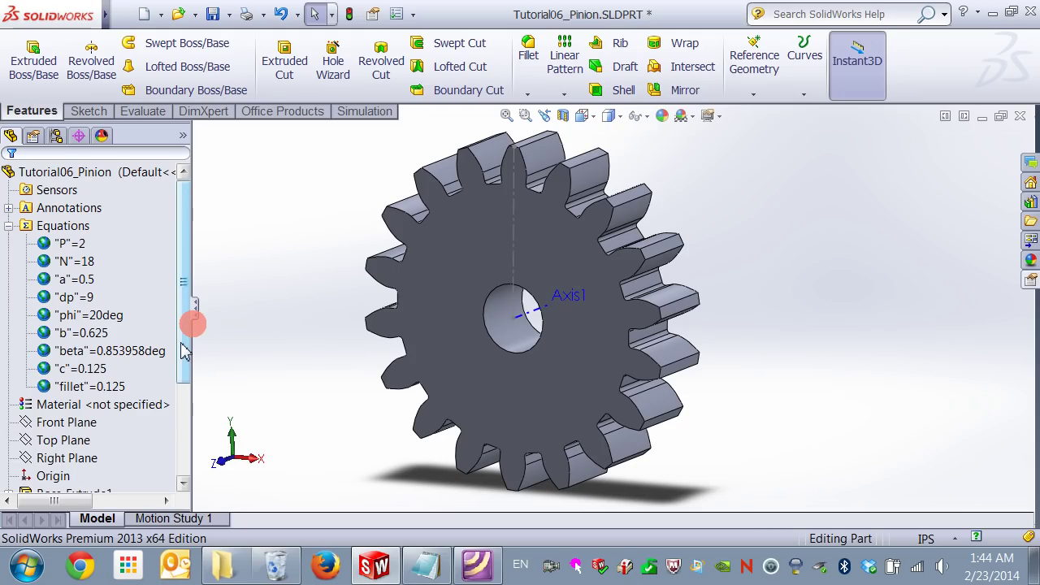
pyautogui.click(65, 228)
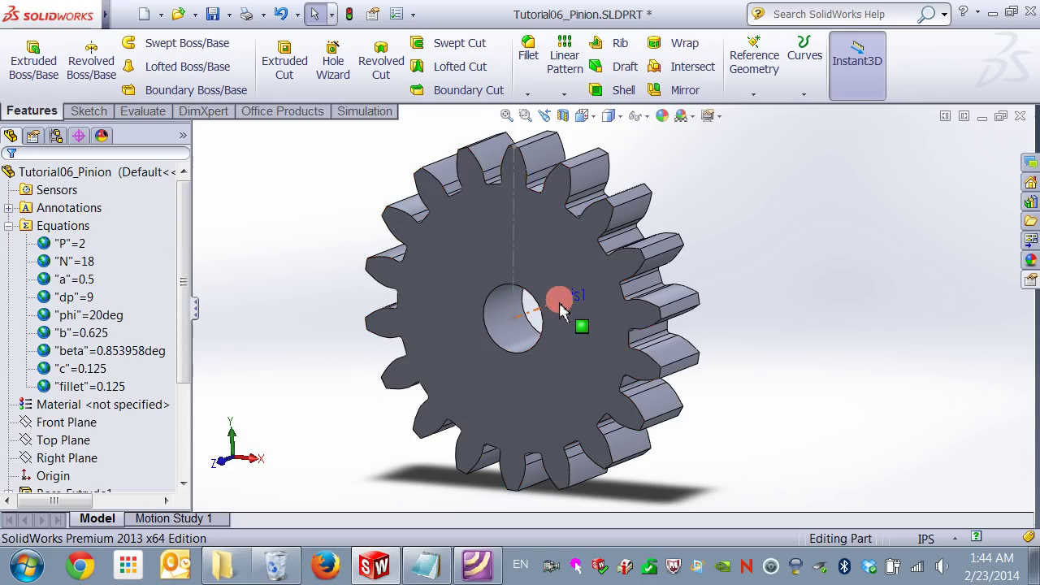
pyautogui.scroll(2, 561, 310)
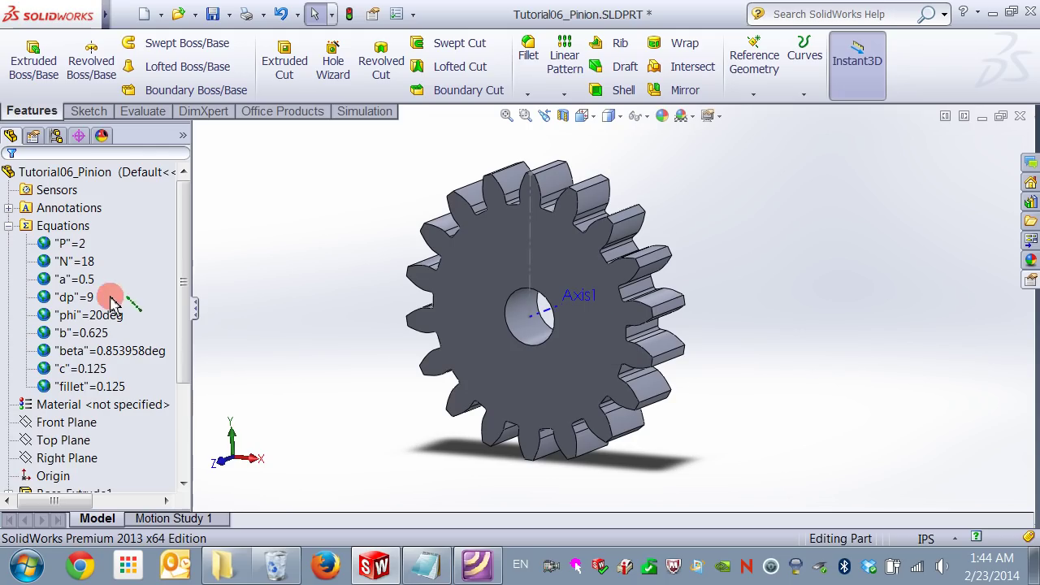
pyautogui.doubleClick(65, 245)
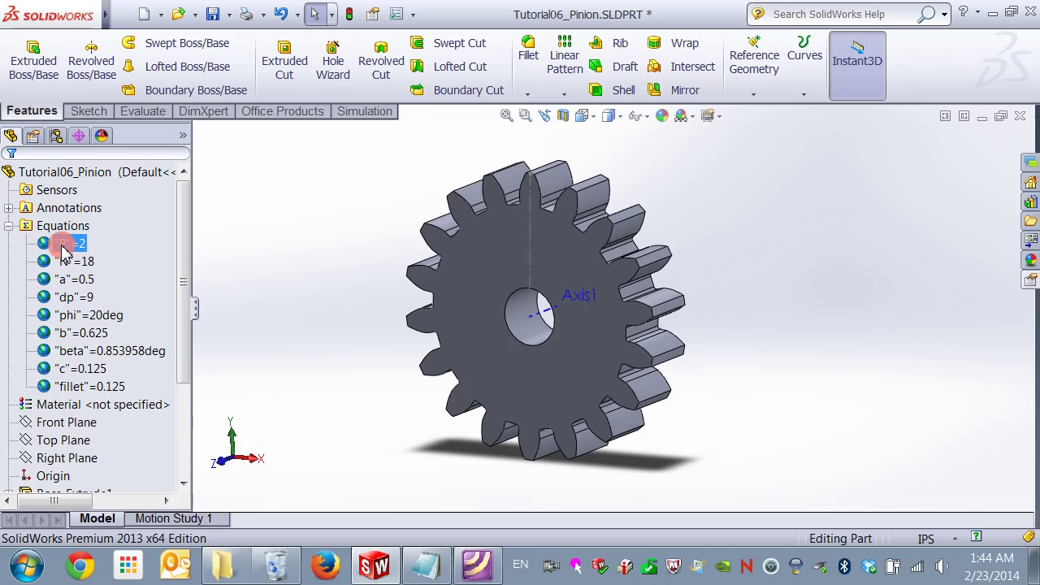
pyautogui.click(72, 261)
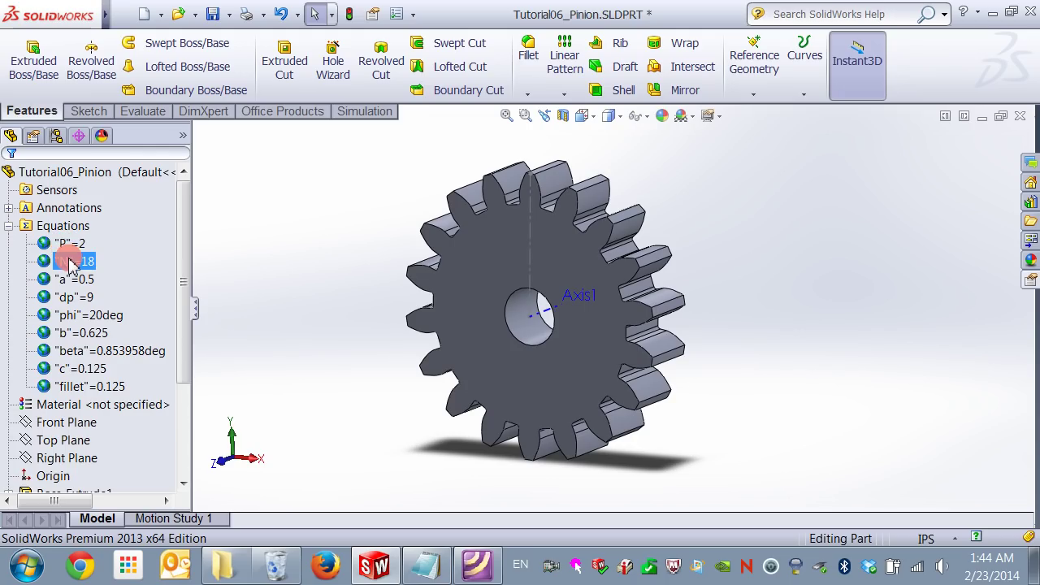
pyautogui.press('Escape')
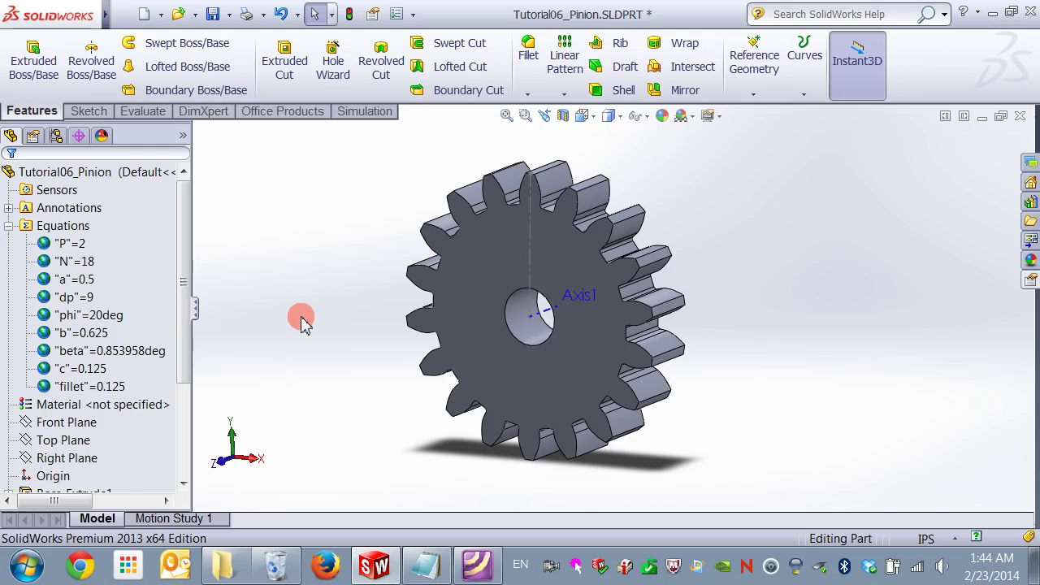
# Create a new part and draw an origin-centred circle on the Front Plane
pyautogui.click(145, 18)
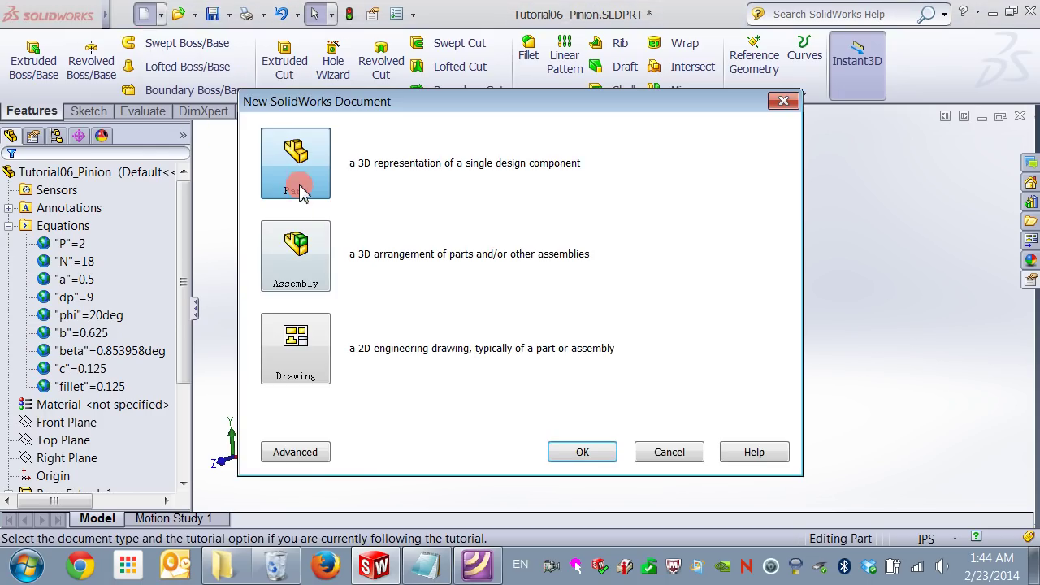
pyautogui.click(579, 453)
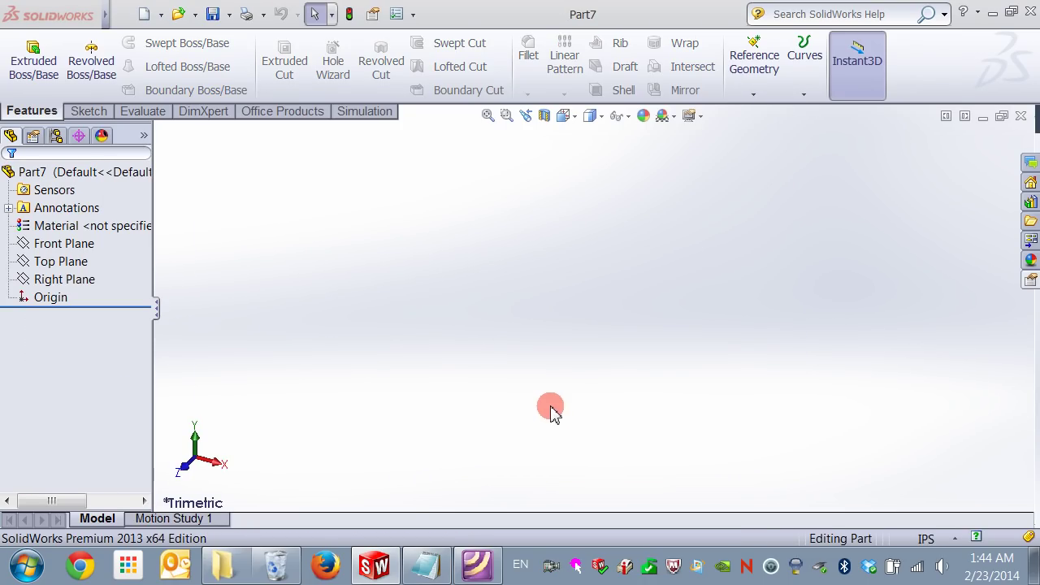
pyautogui.click(69, 245)
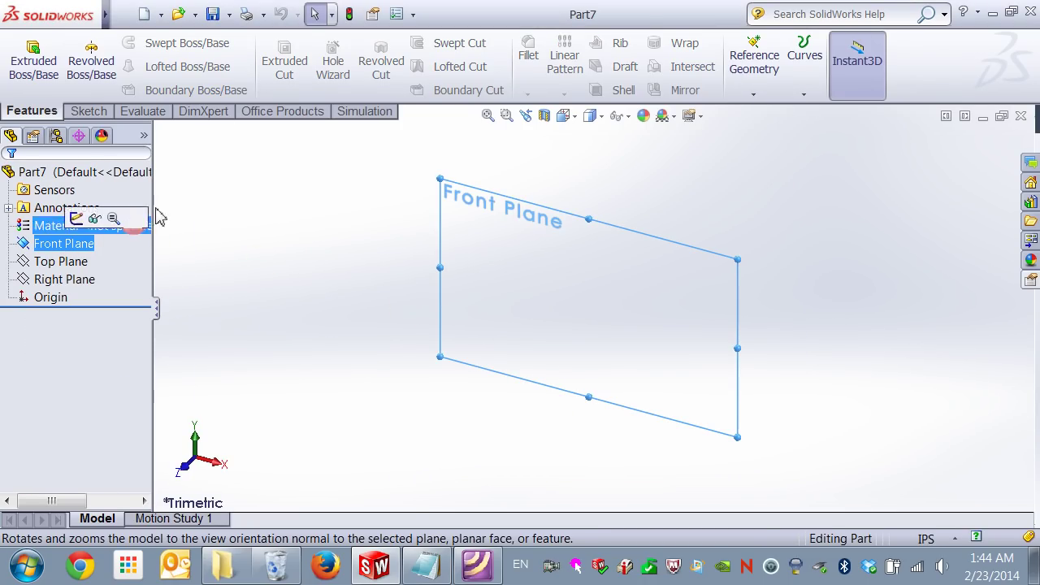
pyautogui.click(89, 110)
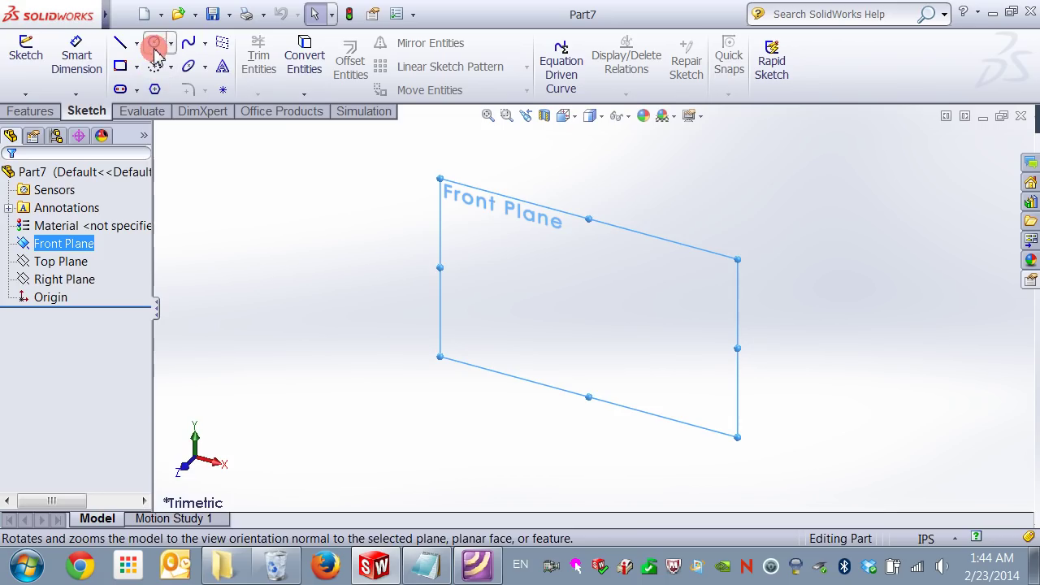
pyautogui.click(154, 41)
pyautogui.moveTo(594, 309); pyautogui.dragTo(469, 310)
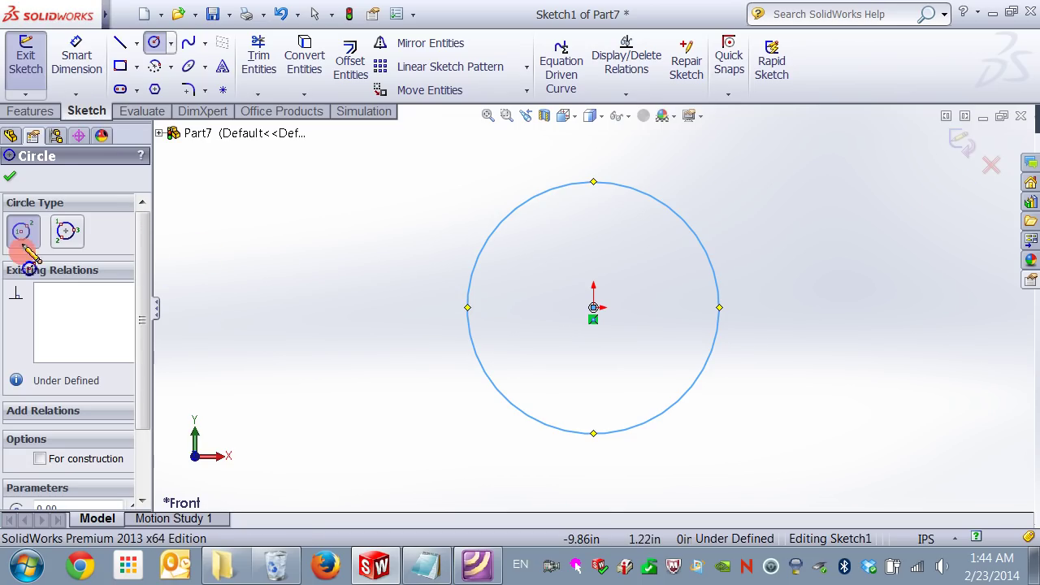
# Dimension the circle's diameter, accepting 5.66
pyautogui.click(75, 57)
pyautogui.click(474, 290)
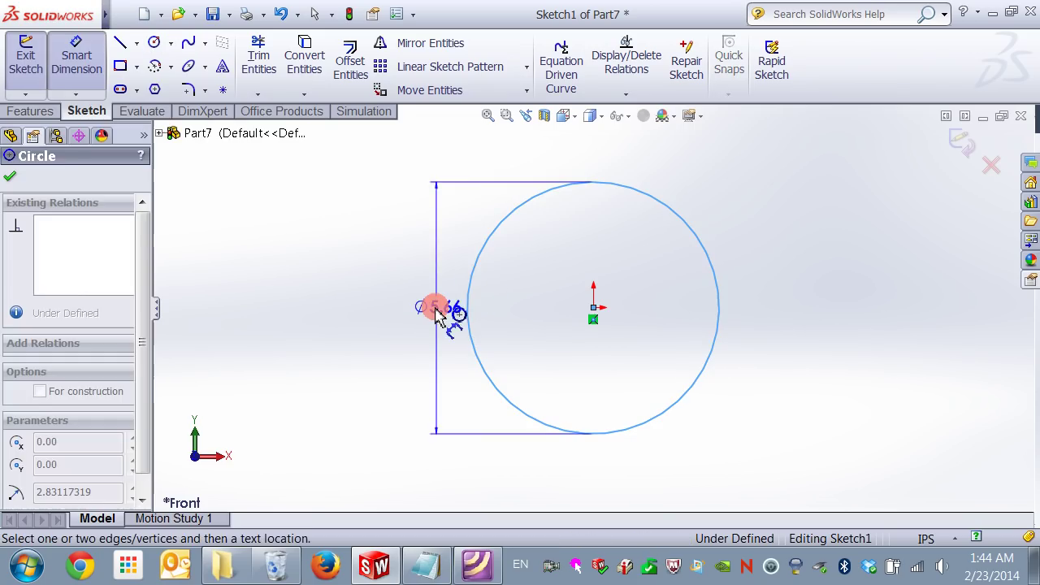
pyautogui.click(404, 319)
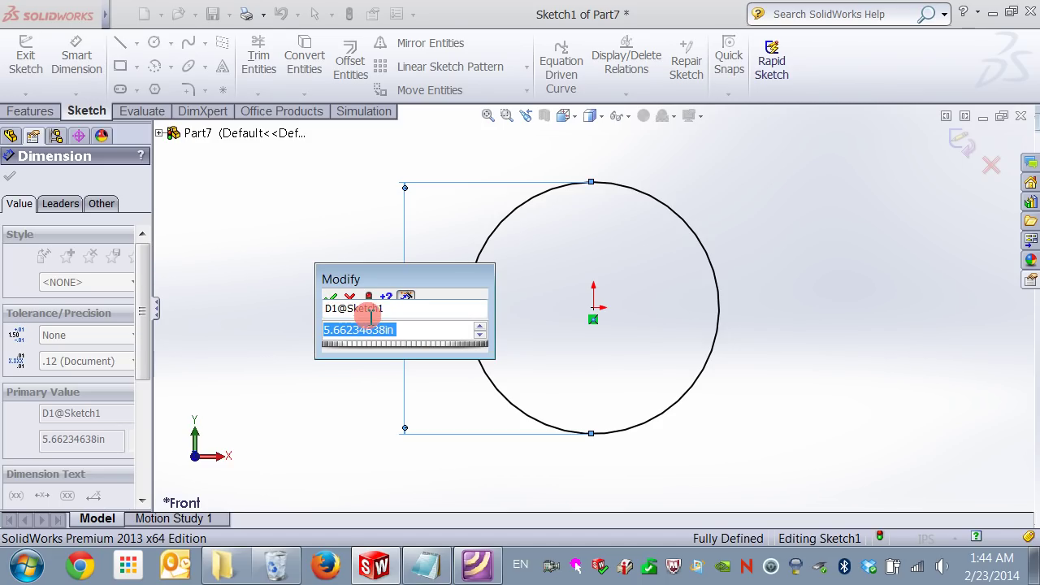
pyautogui.click(334, 297)
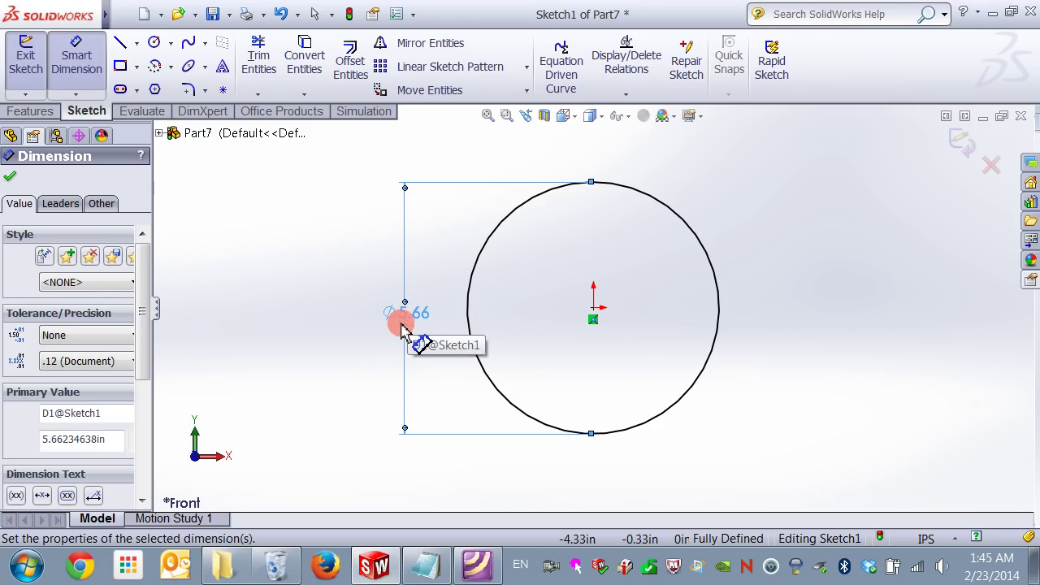
pyautogui.click(10, 176)
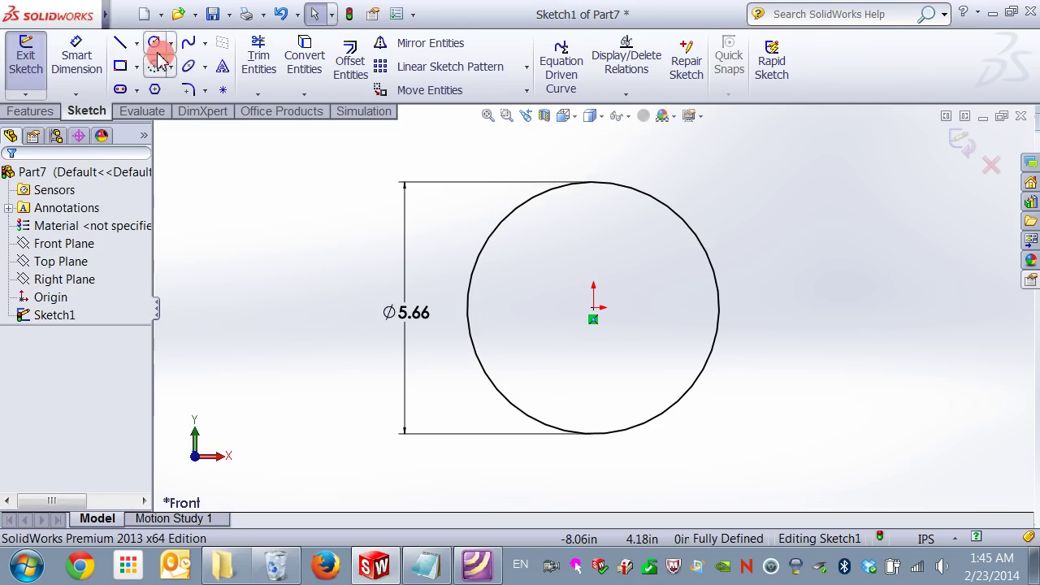
# Open the Equations, Global Variables, and Dimensions manager from the Tools menu
pyautogui.click(105, 15)
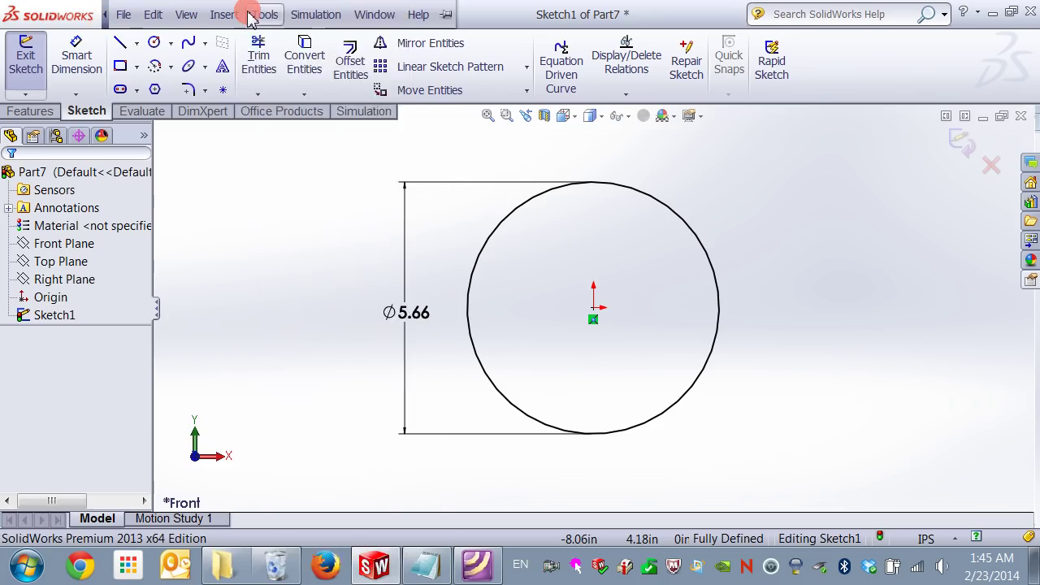
pyautogui.click(230, 13)
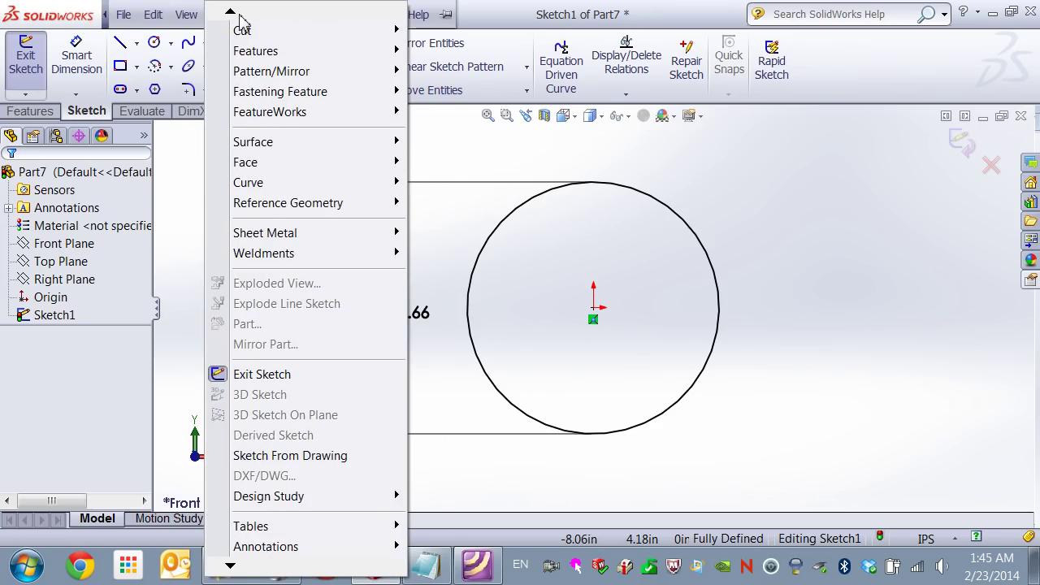
pyautogui.click(248, 23)
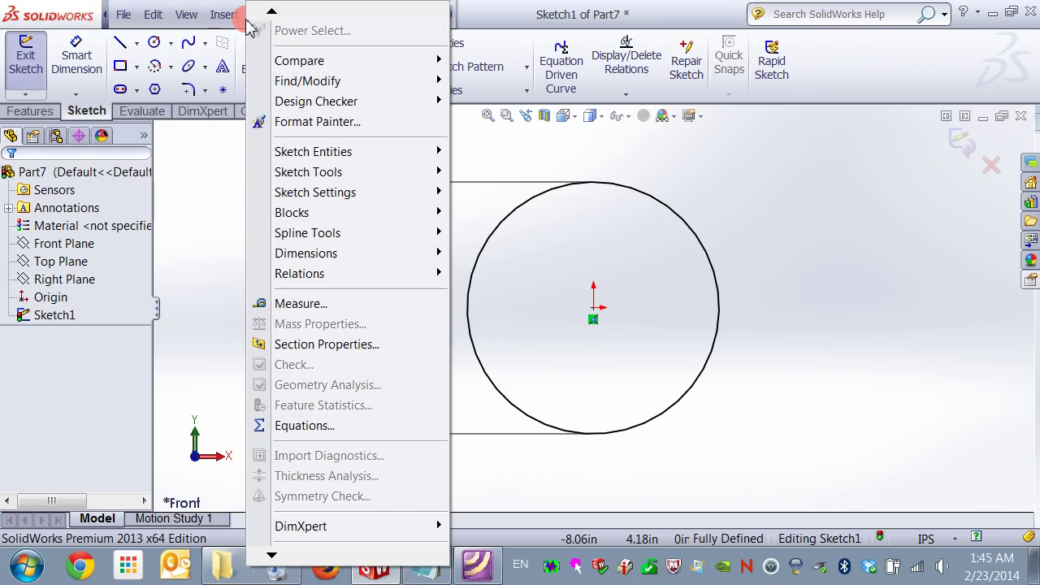
pyautogui.click(317, 429)
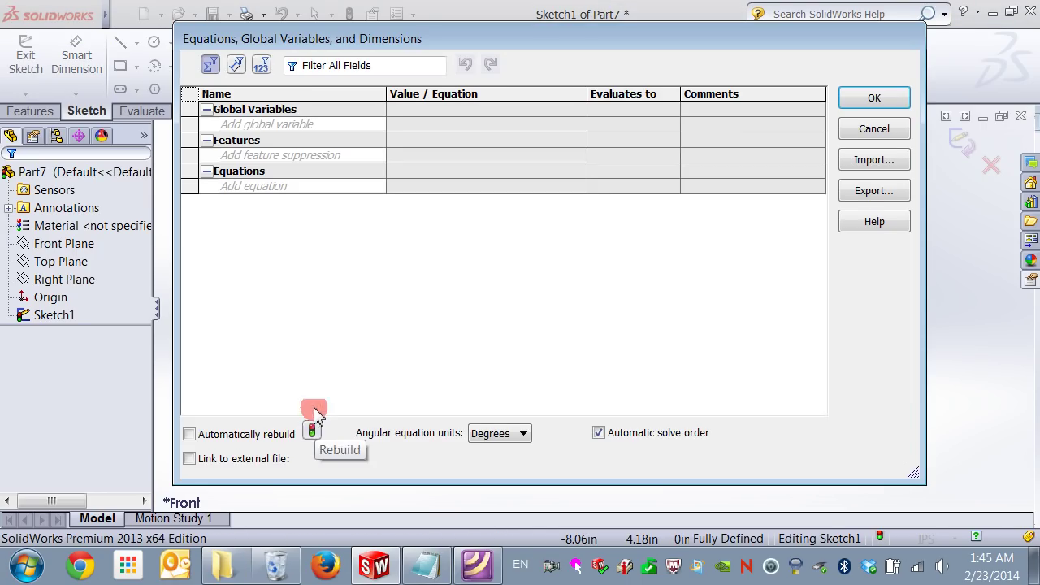
pyautogui.moveTo(323, 51); pyautogui.dragTo(383, 151)
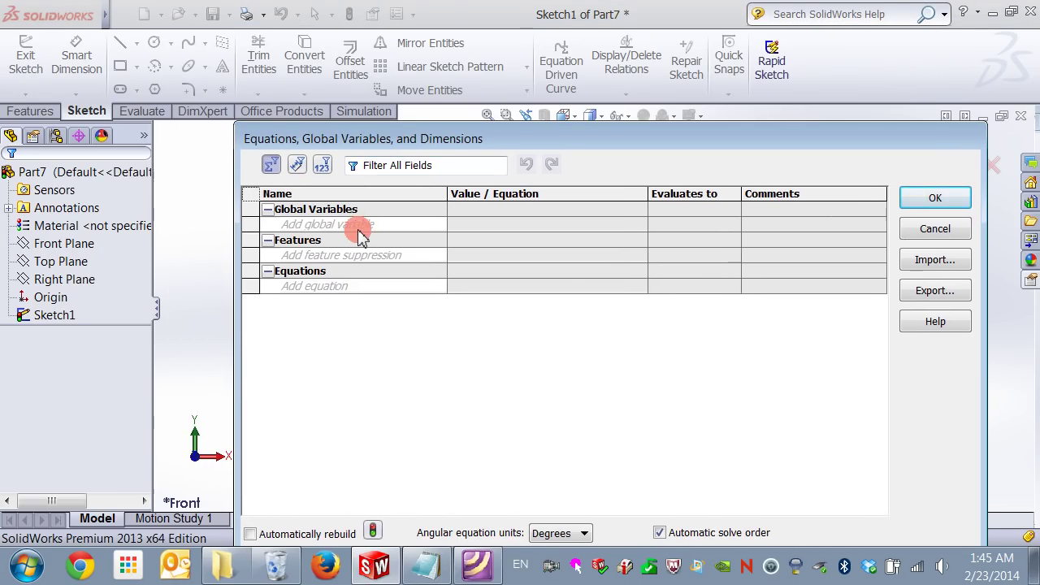
# Add global variables P = 2 (Diametral pitch) and N = 18 (Number of teeth)
pyautogui.click(360, 226)
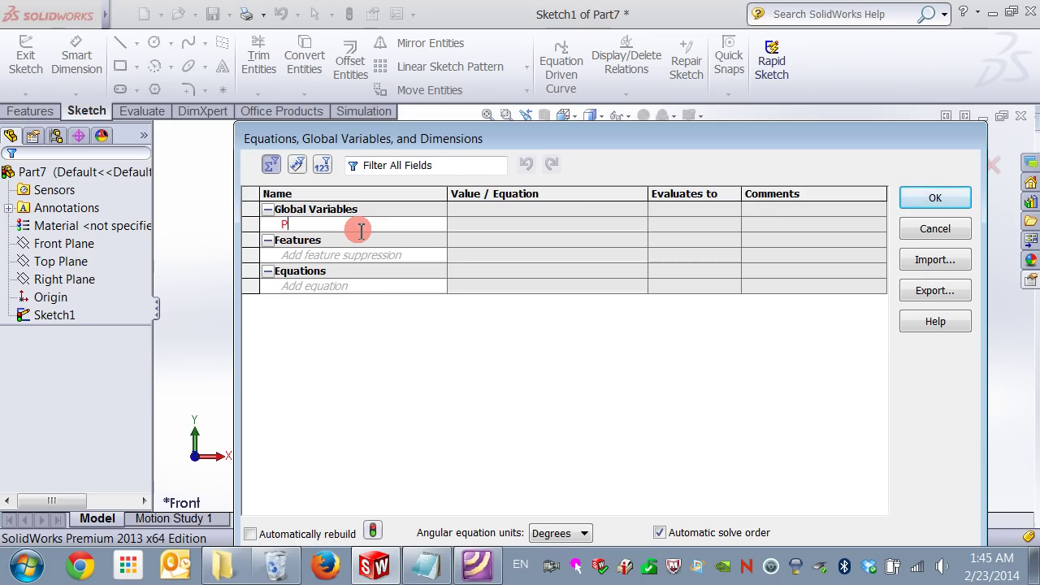
pyautogui.press('Tab')
pyautogui.write('2')
pyautogui.press('Tab')
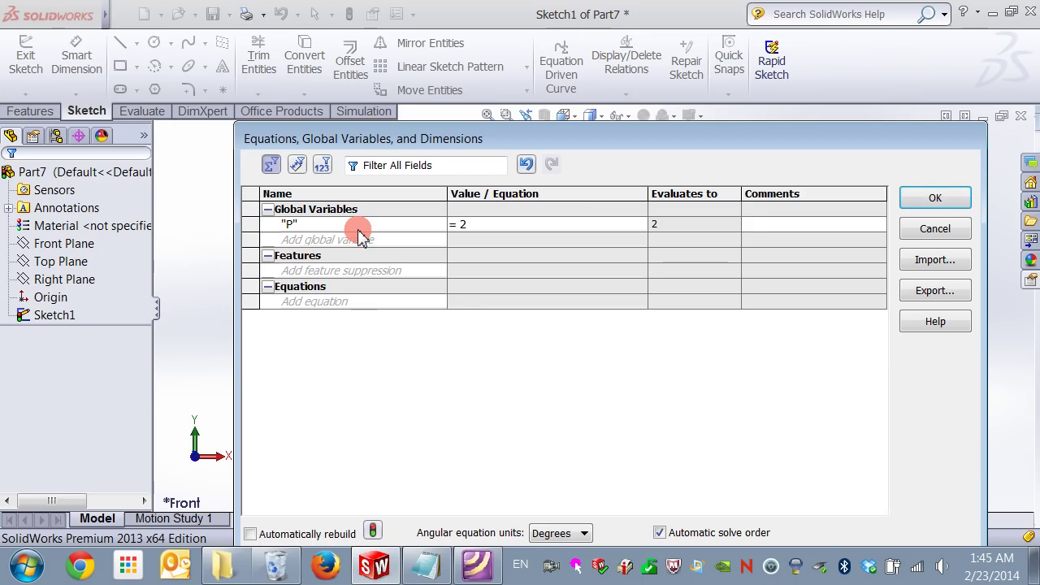
pyautogui.write('Diametr')
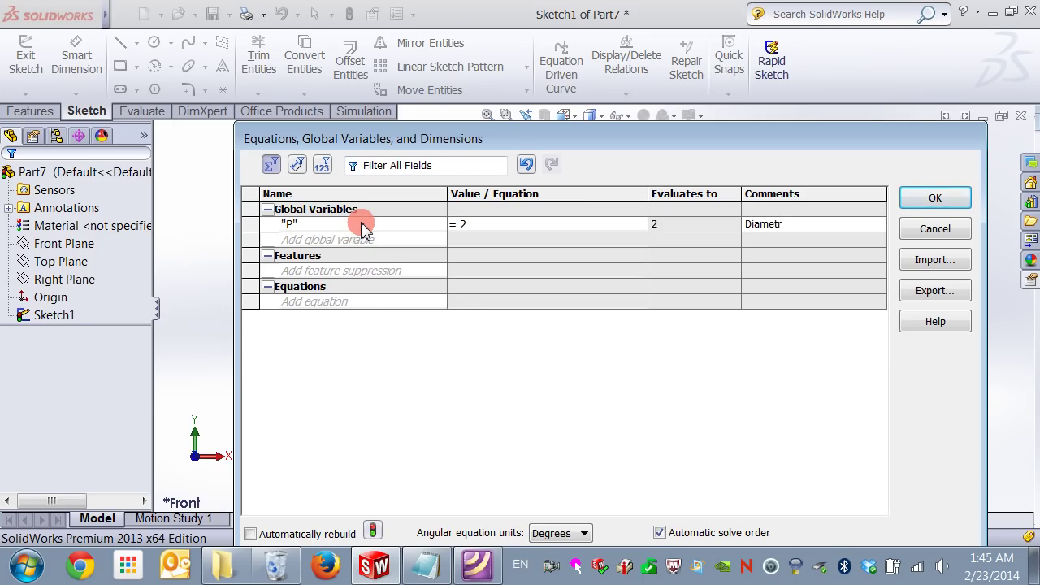
pyautogui.write('al pitch')
pyautogui.press('Tab')
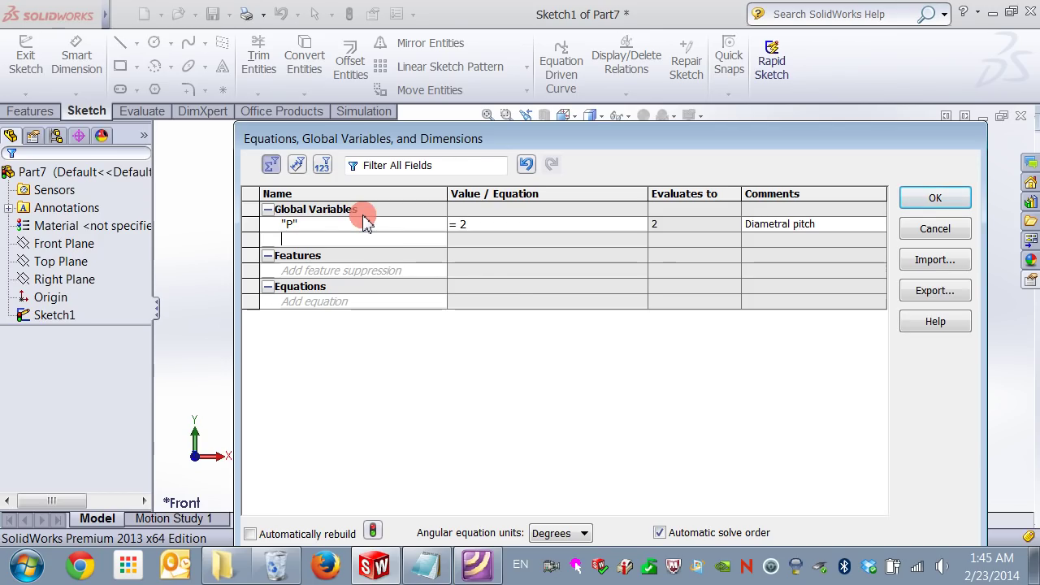
pyautogui.write('N')
pyautogui.press('Tab')
pyautogui.write('18')
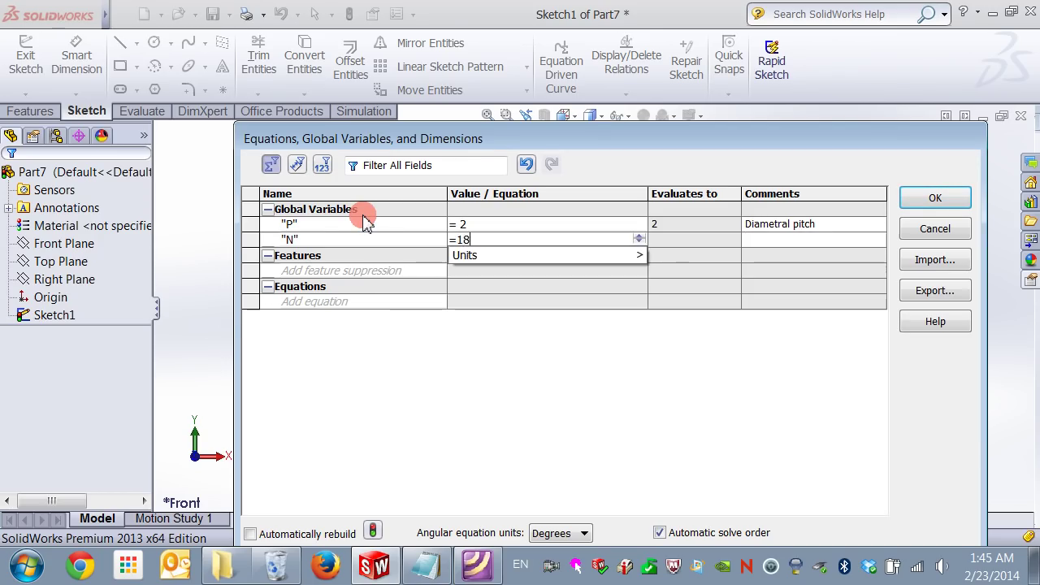
pyautogui.press('Tab')
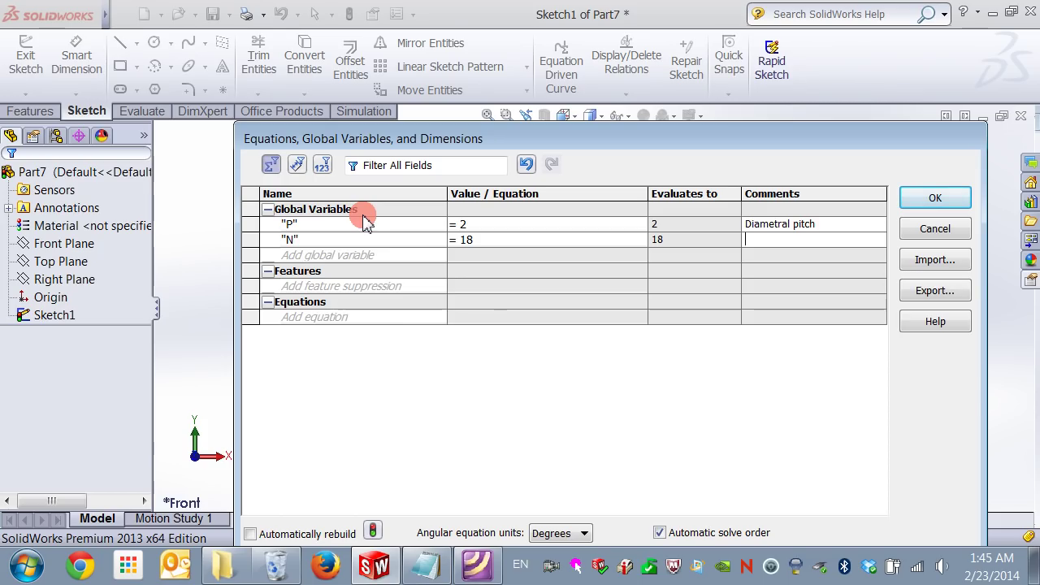
pyautogui.write('Num')
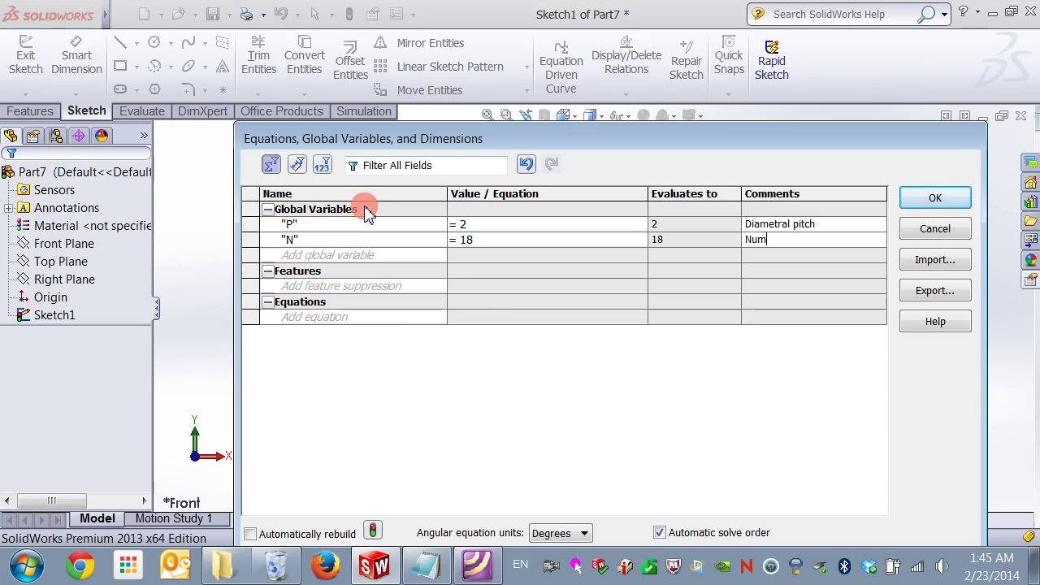
pyautogui.write('ber of teet')
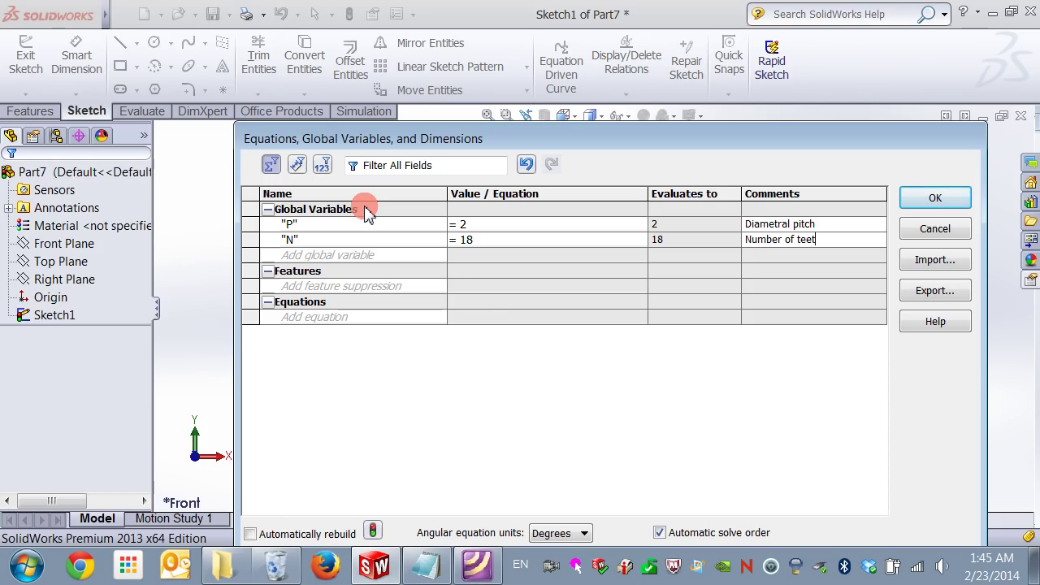
pyautogui.write('h')
pyautogui.press('Tab')
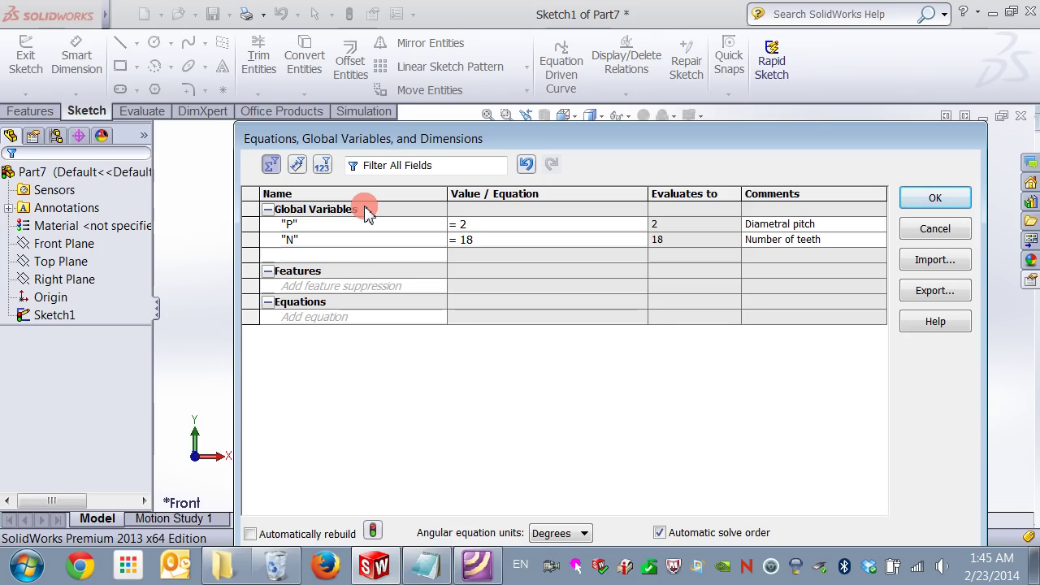
# Add global variable phi = 20deg, commented Pressure angle
pyautogui.write('phi')
pyautogui.press('Tab')
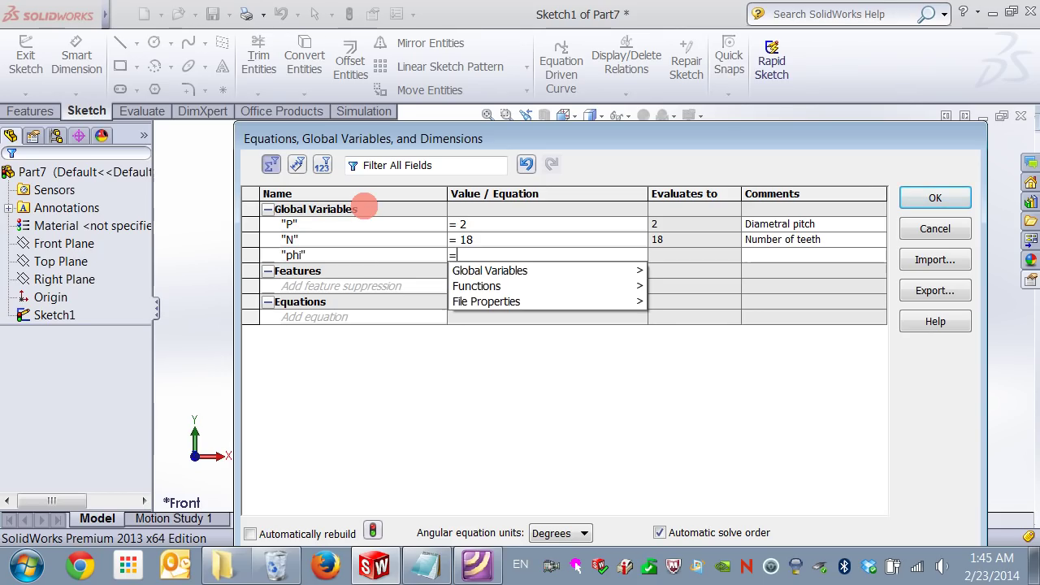
pyautogui.write('20')
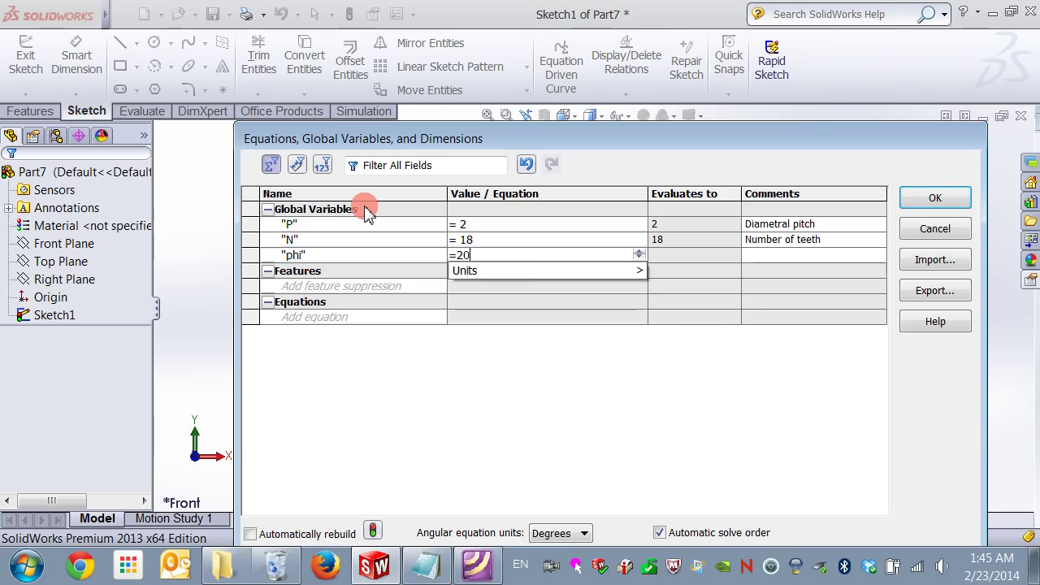
pyautogui.moveTo(522, 271)
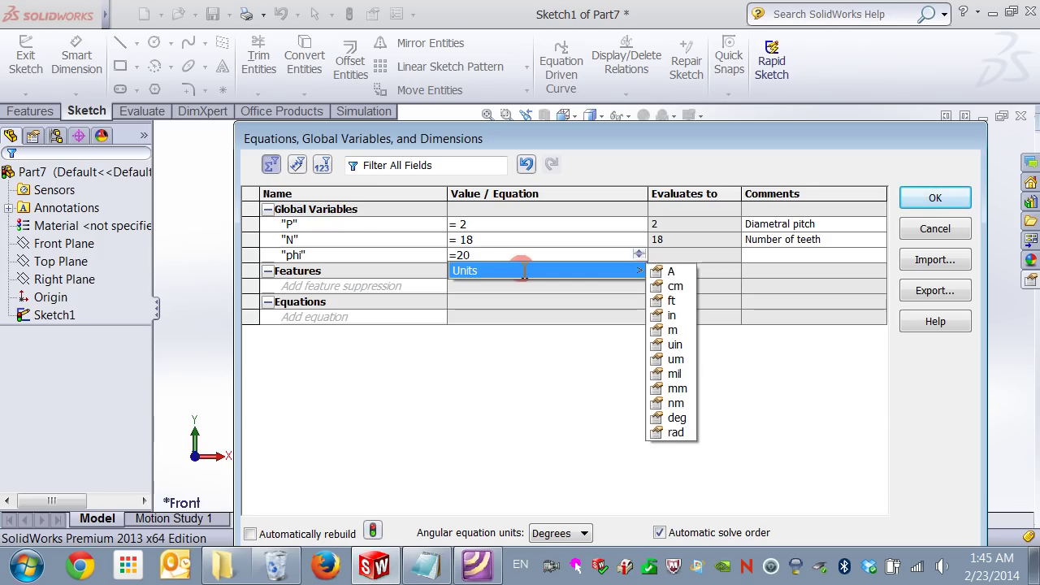
pyautogui.click(681, 430)
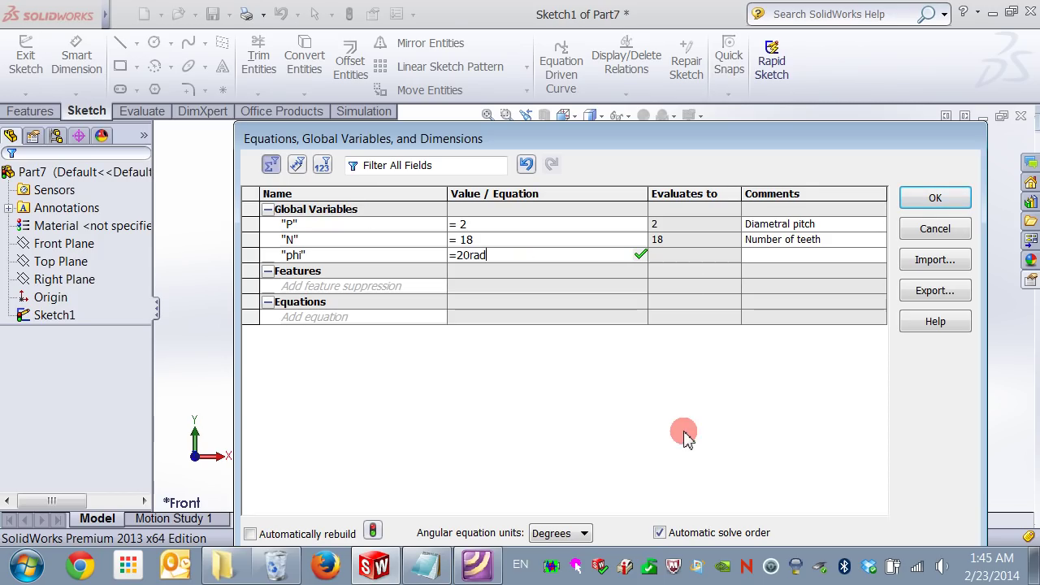
pyautogui.click(517, 257)
pyautogui.press('BackSpace')
pyautogui.press('BackSpace')
pyautogui.press('BackSpace')
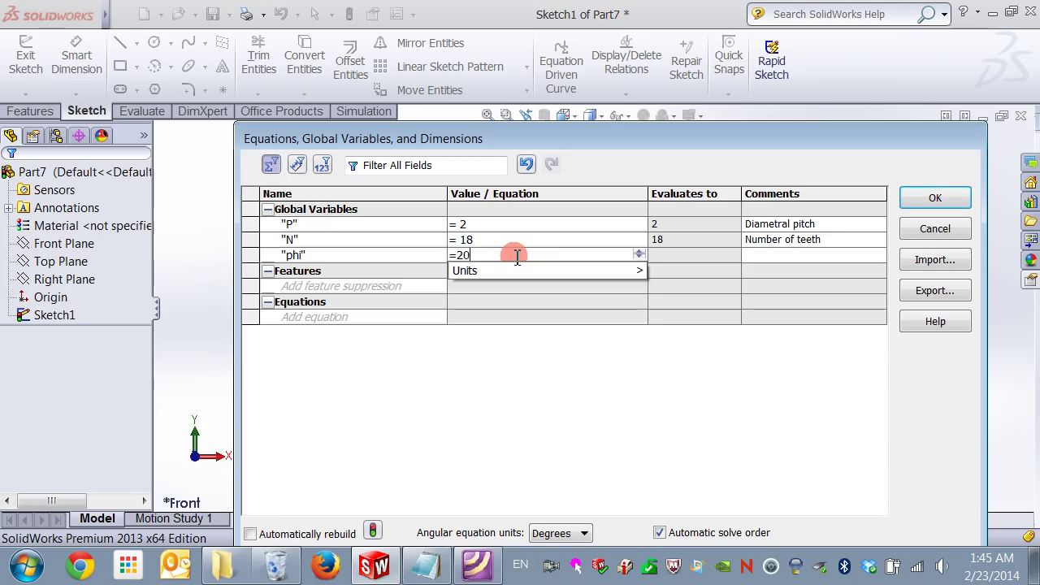
pyautogui.moveTo(520, 270)
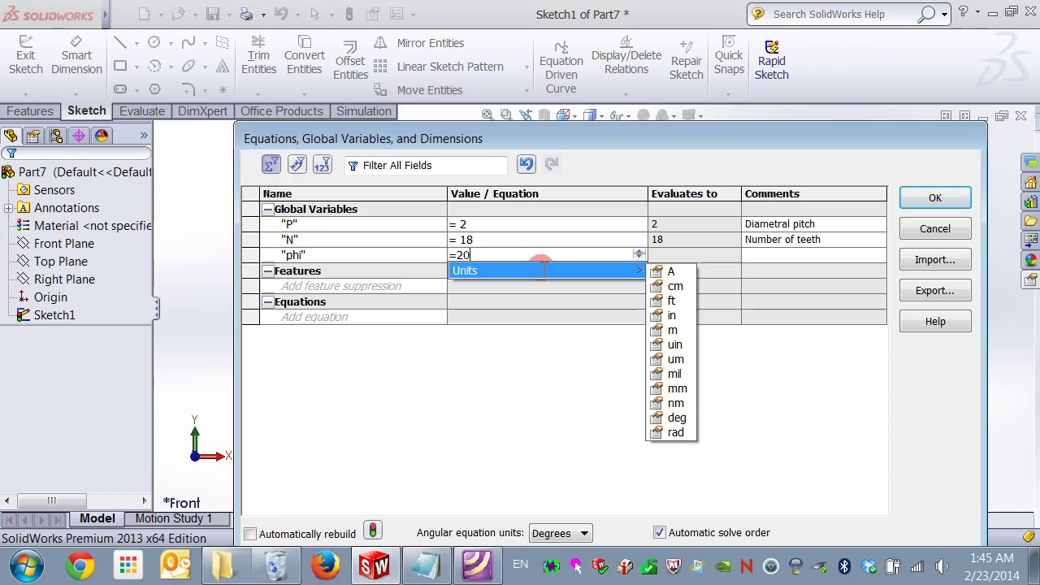
pyautogui.click(678, 418)
pyautogui.click(775, 255)
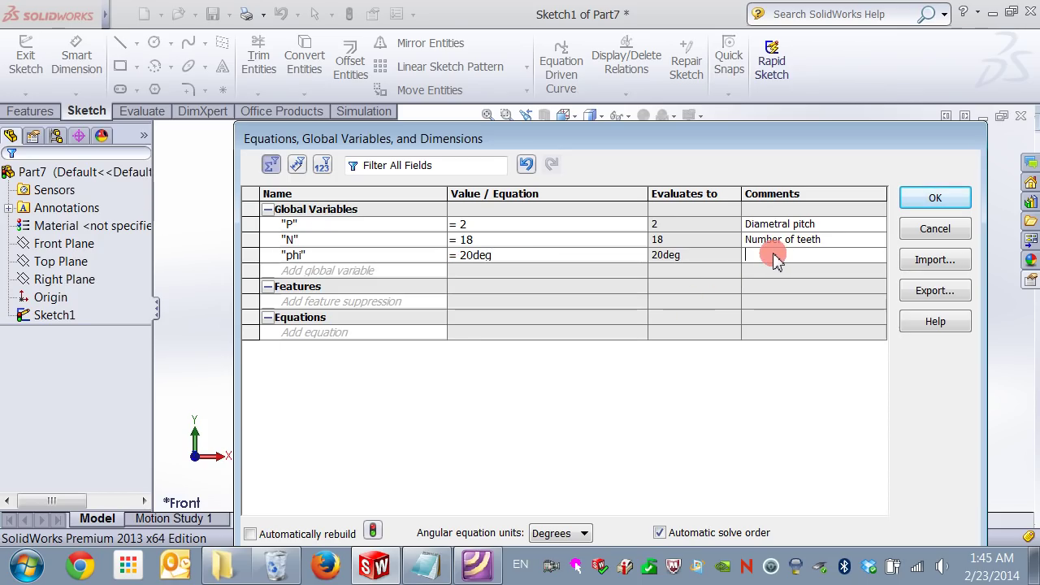
pyautogui.write('Pressure angle')
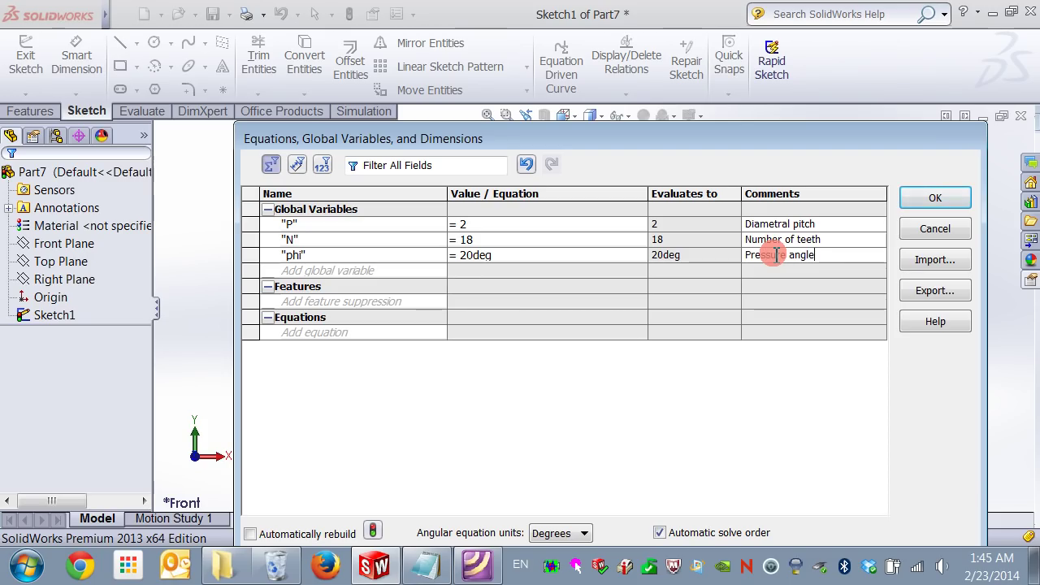
pyautogui.press('Return')
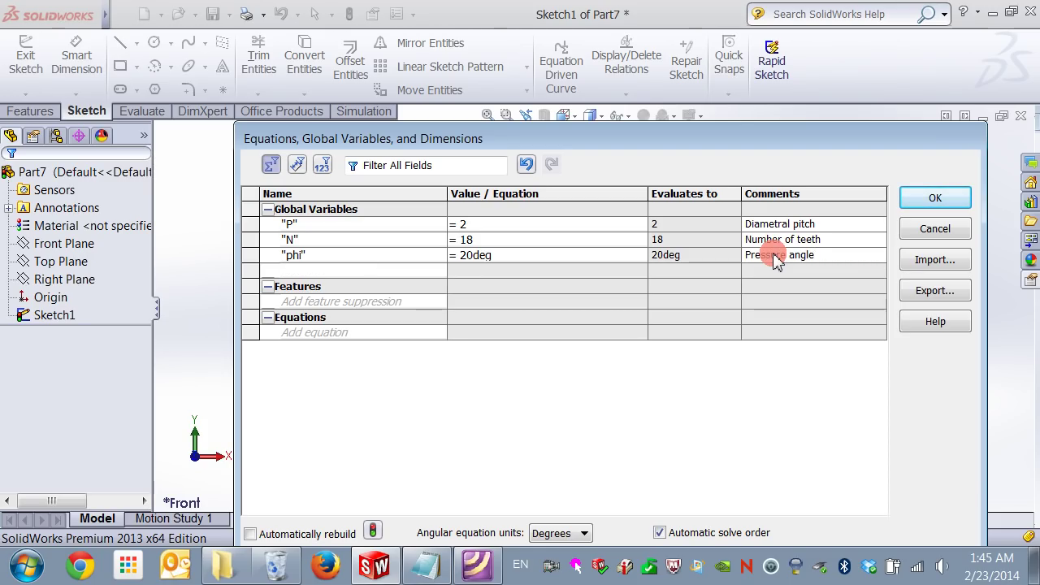
pyautogui.click(478, 567)
# Check the gear-tooth diagram on page 6 of the Lecture 10 PDF, then return to SolidWorks
pyautogui.click(301, 109)
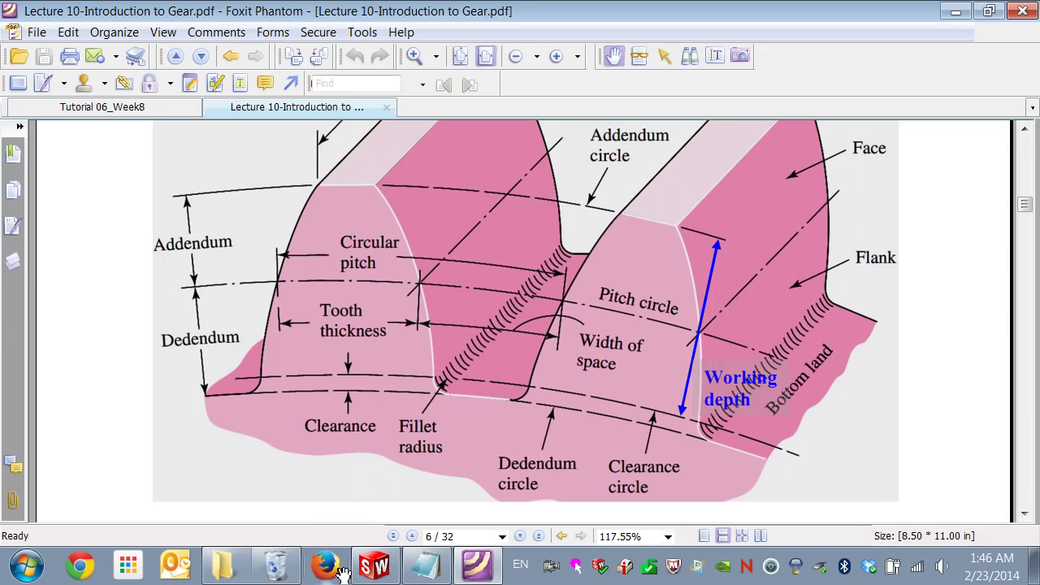
pyautogui.click(374, 566)
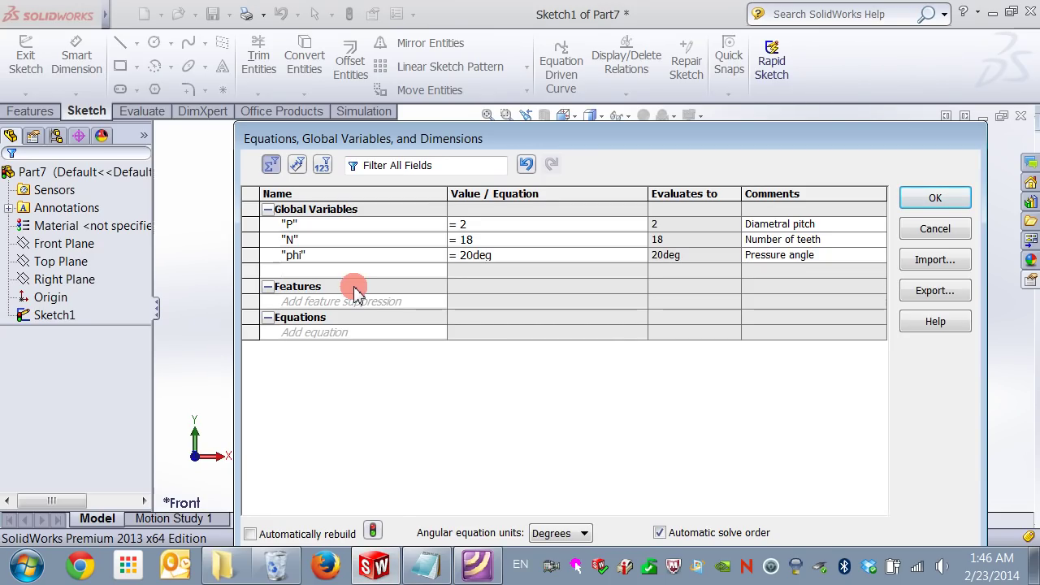
# Add global variable a = 1/"P" with the comment Addendum
pyautogui.write('a')
pyautogui.press('Tab')
pyautogui.write('=1/P')
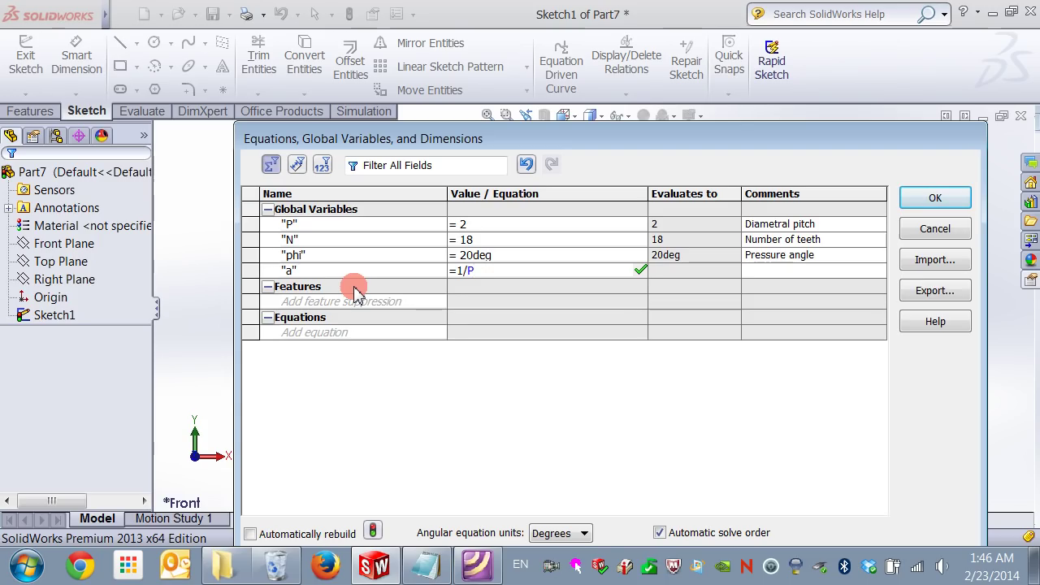
pyautogui.press('Tab')
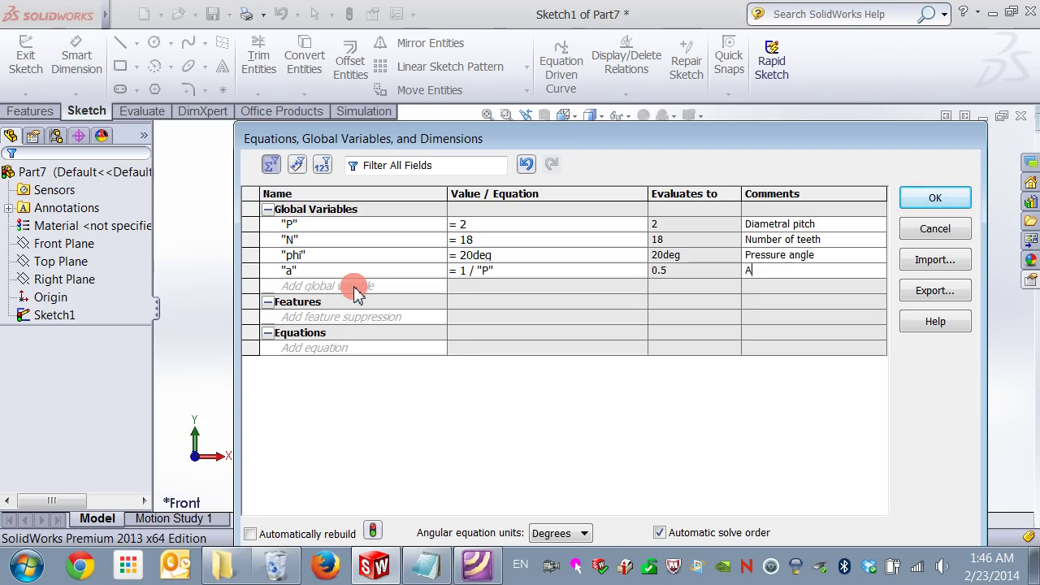
pyautogui.write('Addendum')
# Add global variable b = 1.25/"P" with the comment Dedendum
pyautogui.click(356, 286)
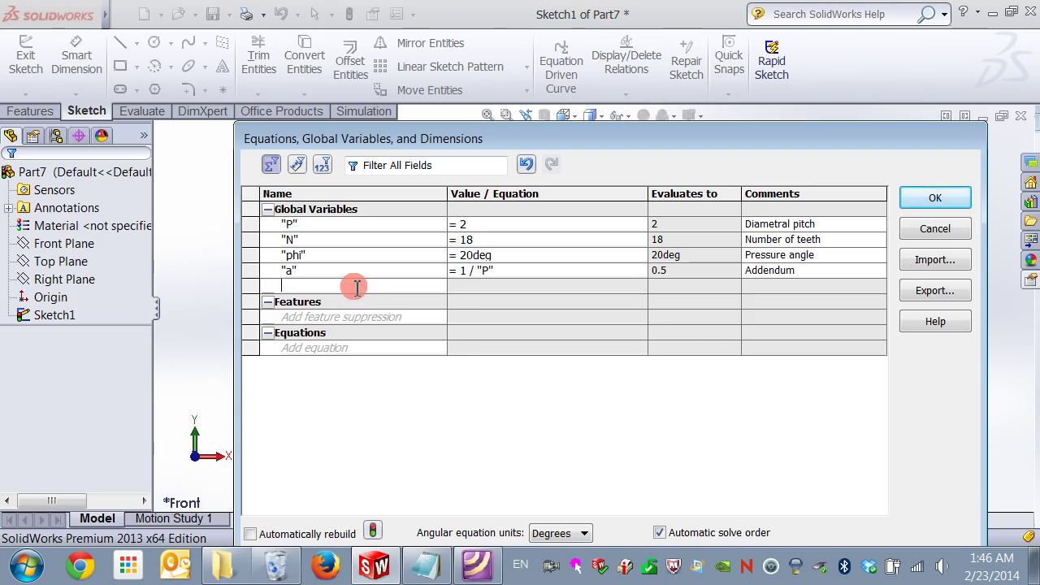
pyautogui.write('b')
pyautogui.press('Tab')
pyautogui.write('= 1.25 / "P"')
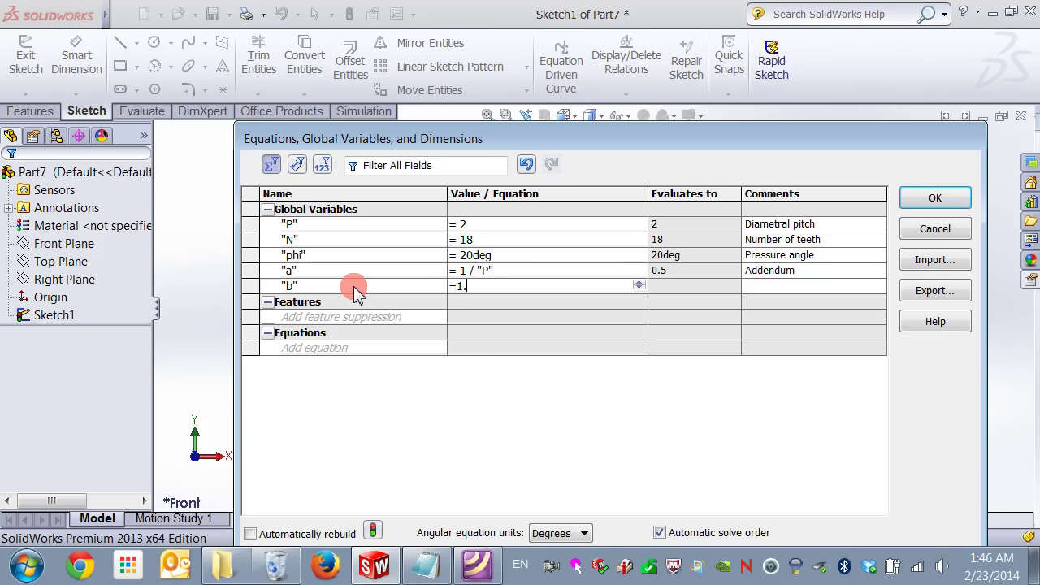
pyautogui.press('Return')
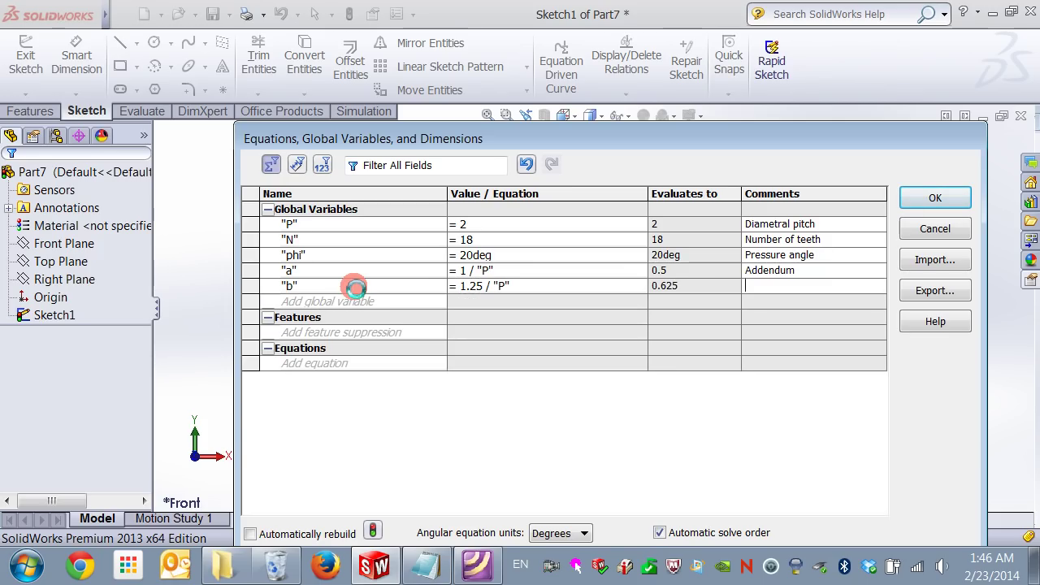
pyautogui.write('Dedendum')
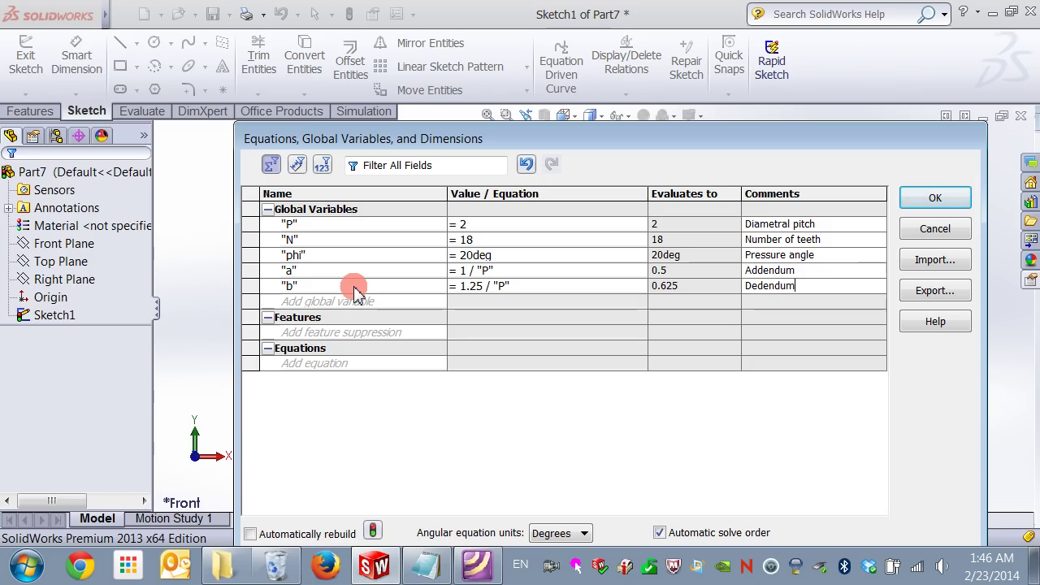
# Add global variable c = "b" - "a" (0.125in) with the comment clearance
pyautogui.click(355, 293)
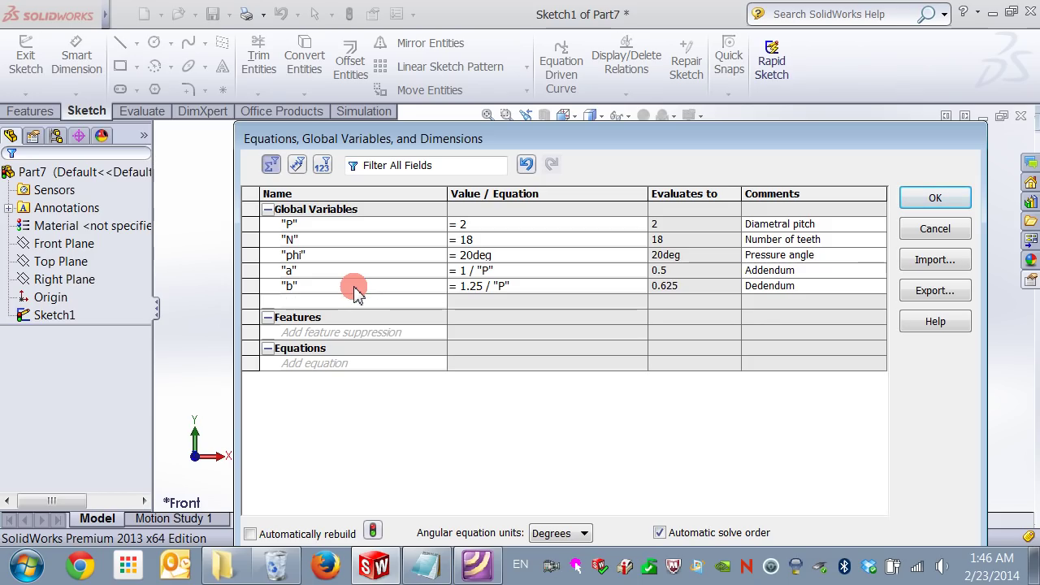
pyautogui.press('Tab')
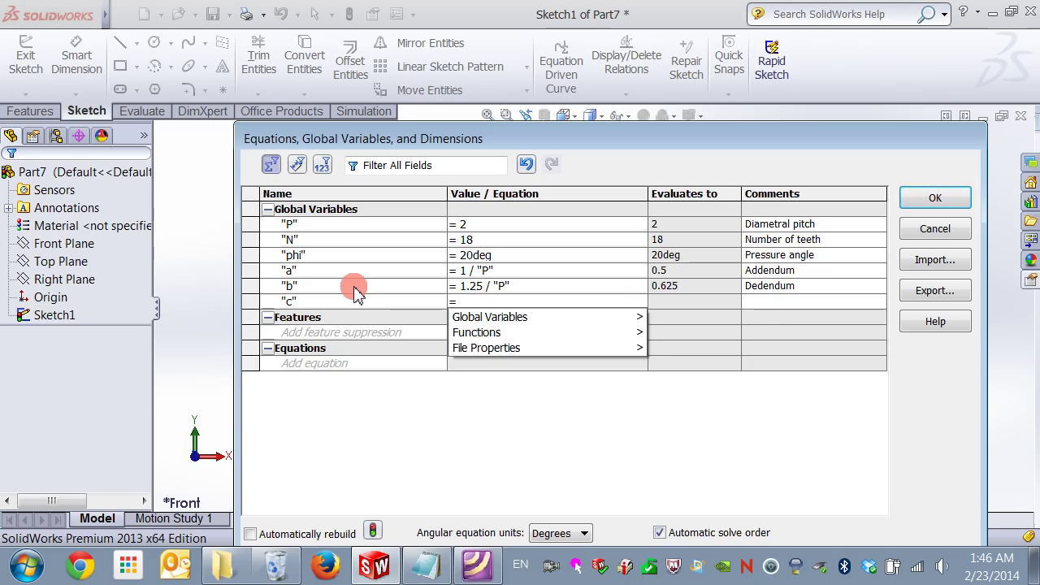
pyautogui.write('b-a')
pyautogui.press('Tab')
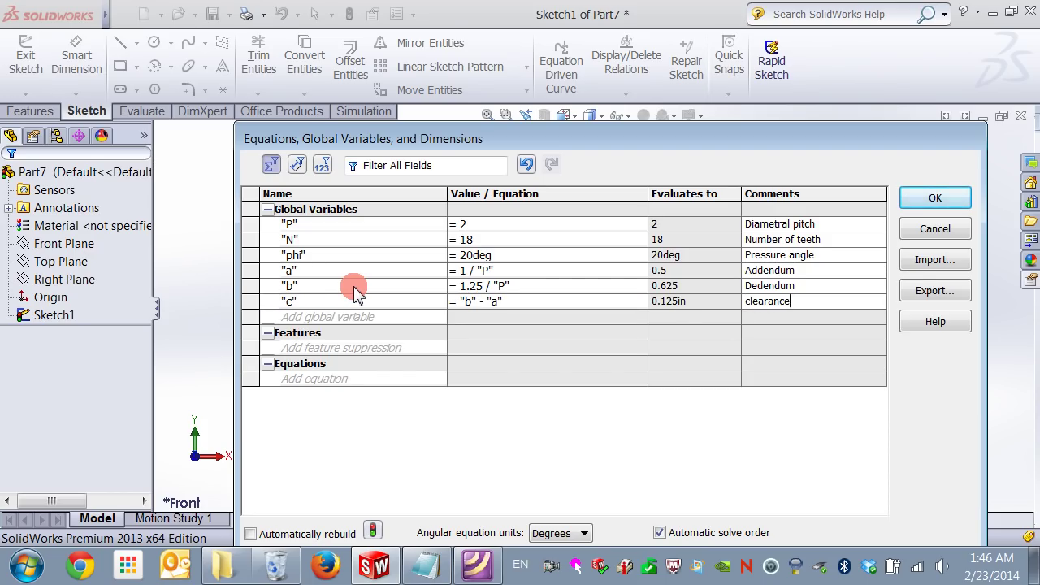
pyautogui.write('clearance')
pyautogui.press('Return')
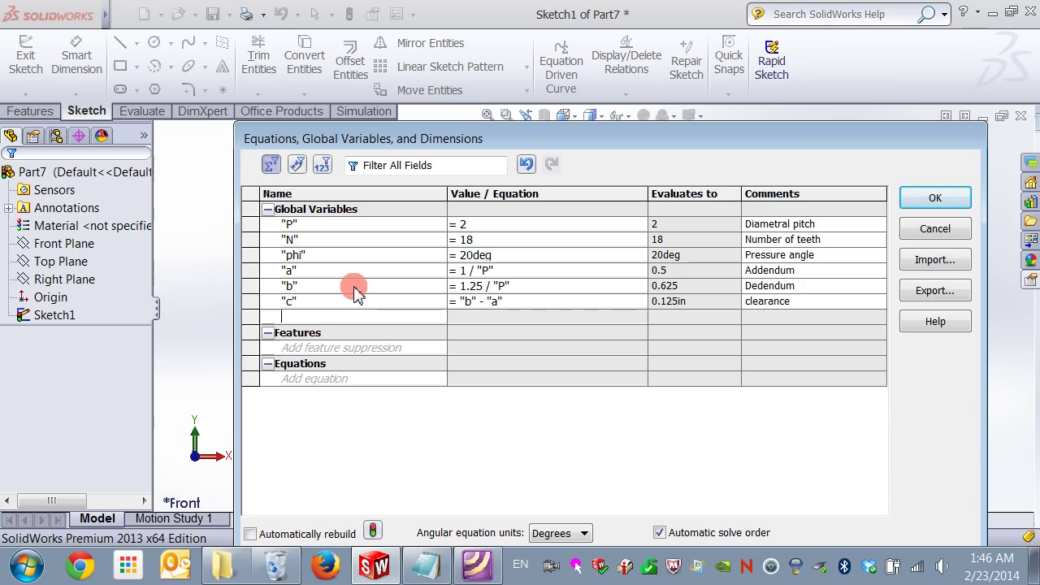
# Add global variable dp = "N"/"P" (9), commented pitch circle diameter
pyautogui.write('dp')
pyautogui.press('Tab')
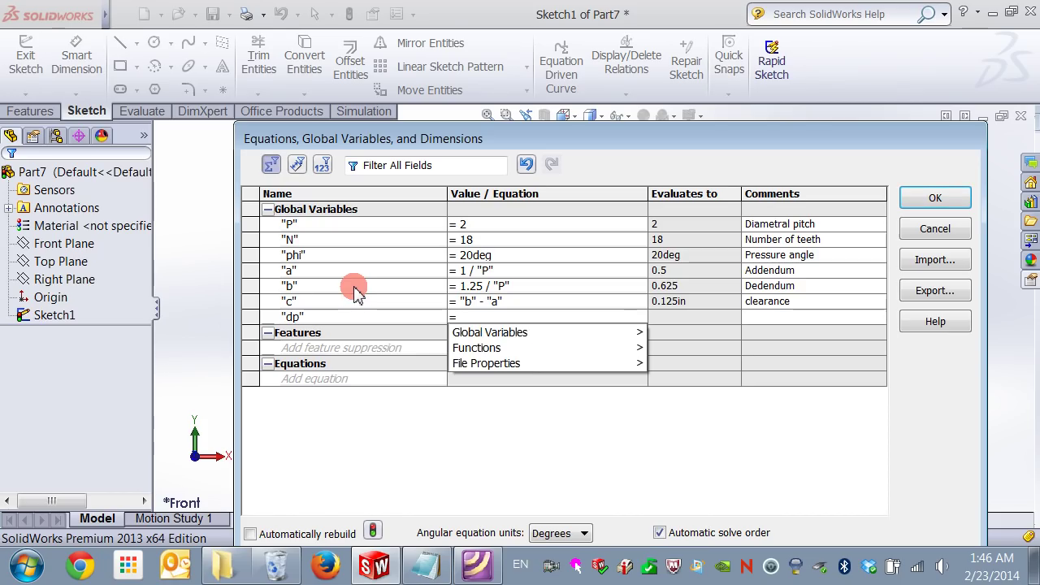
pyautogui.write('/P')
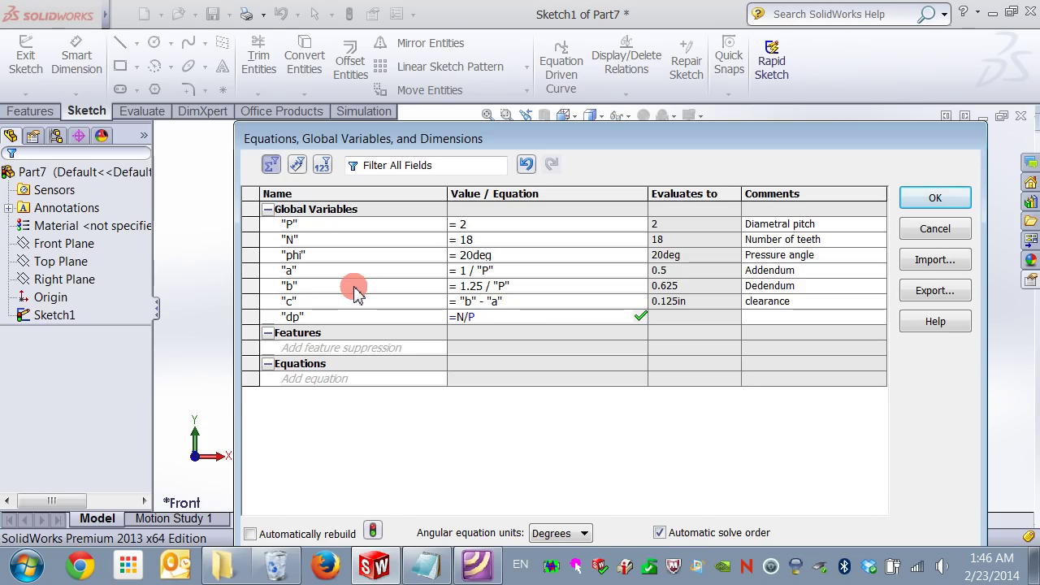
pyautogui.press('Return')
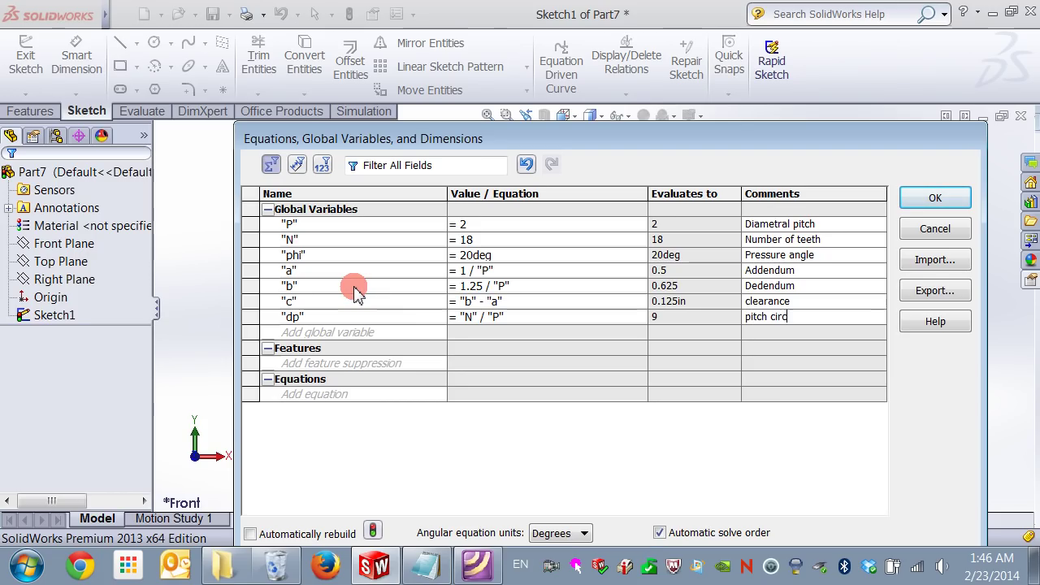
pyautogui.write('eter')
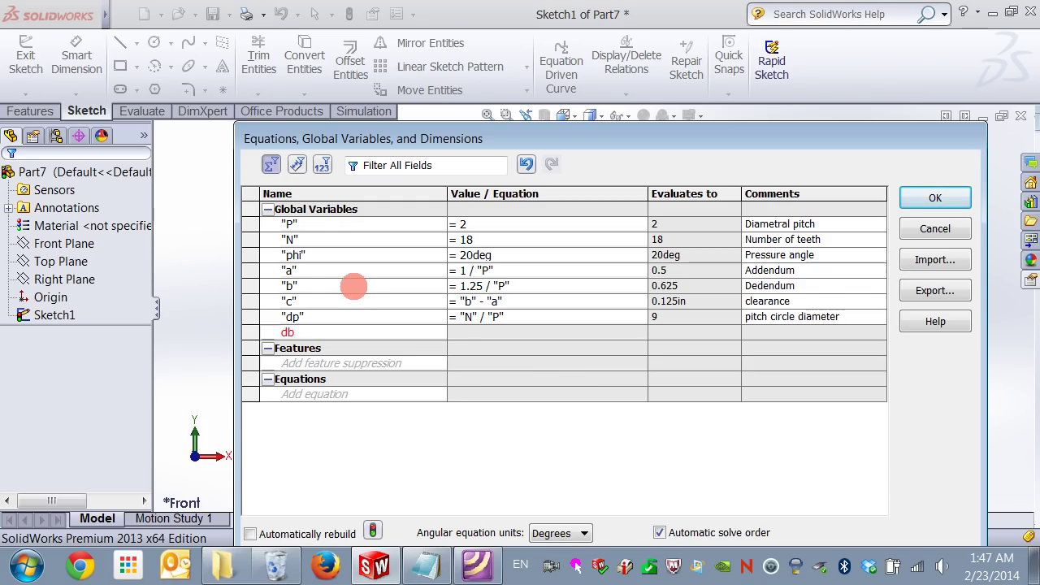
# Add global variable db = "dp"*cos("phi") for the base circle diameter
pyautogui.press('Tab')
pyautogui.write('d')
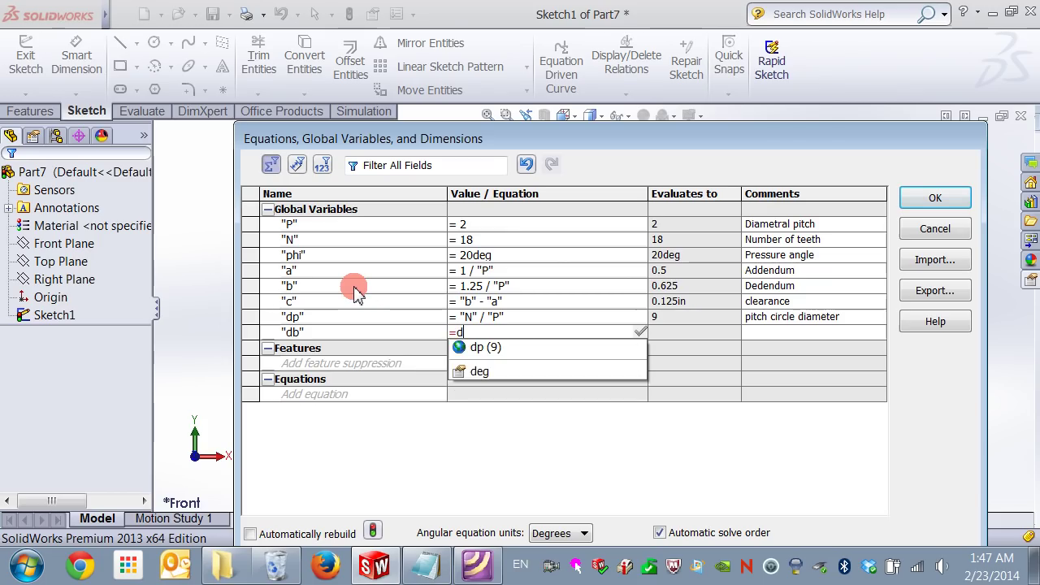
pyautogui.write('p*cos')
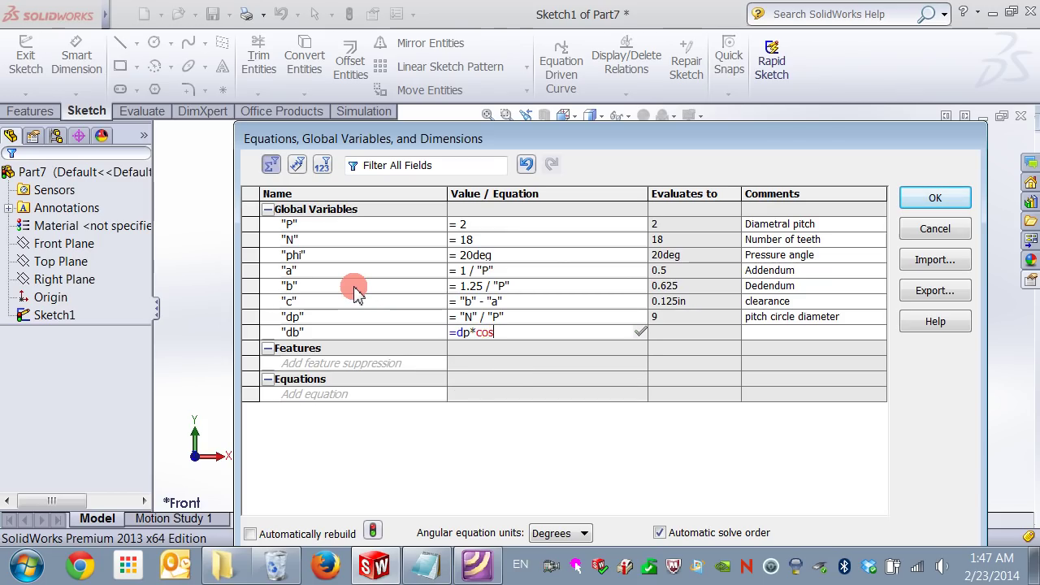
pyautogui.write('(phi)')
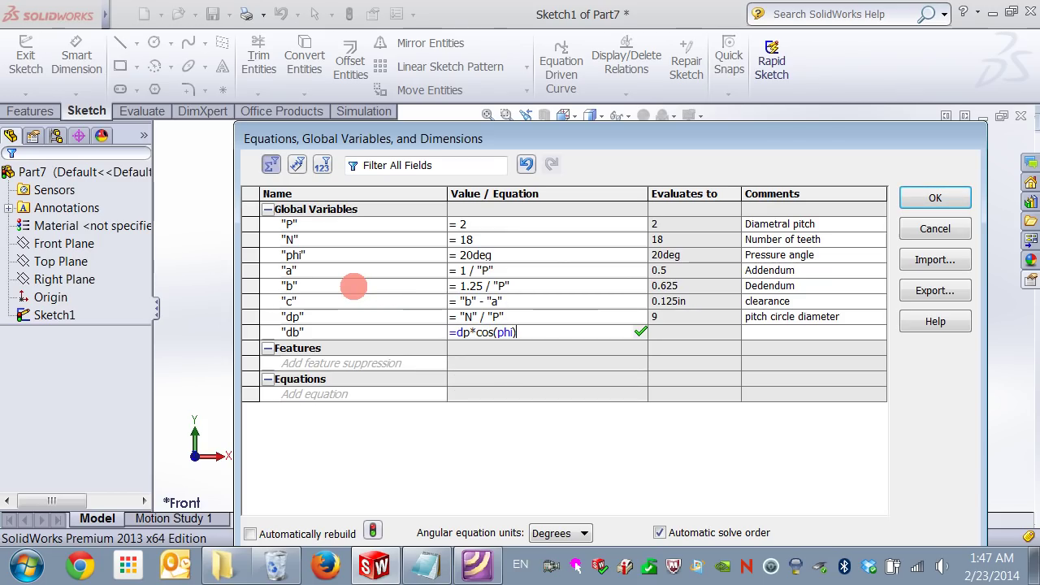
pyautogui.press('Tab')
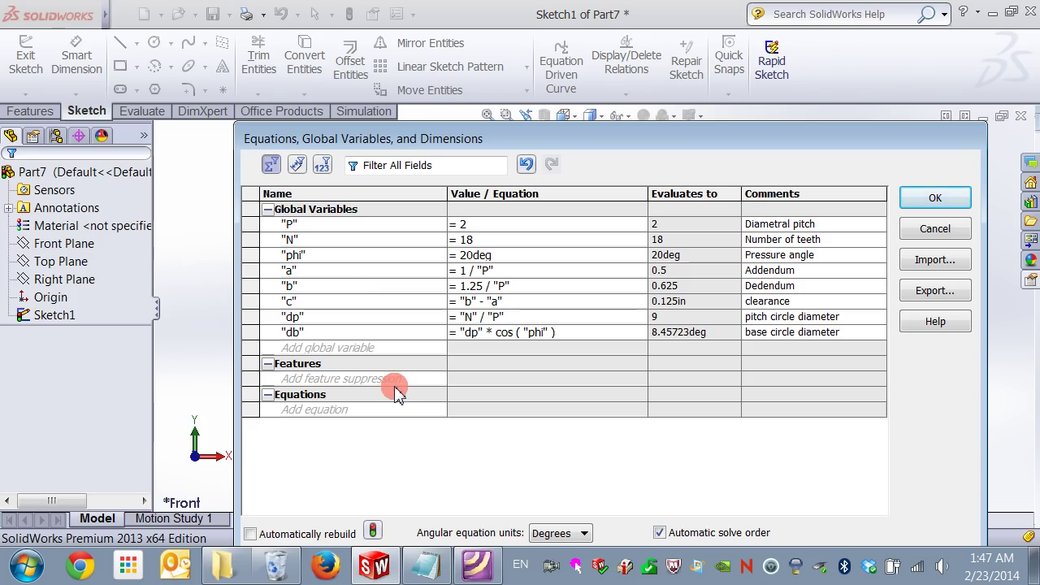
# Drive D1@Sketch1 with "dp" + 2*"a" (10in), commented Addendum circle diameter, and apply
pyautogui.click(311, 414)
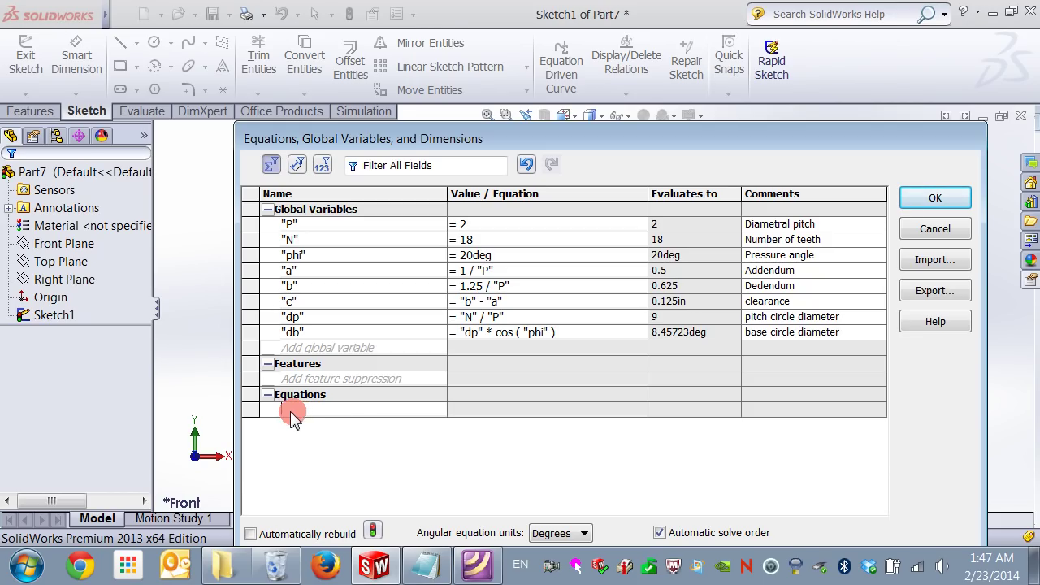
pyautogui.moveTo(414, 145)
pyautogui.mouseDown()
pyautogui.moveTo(807, 107)
pyautogui.moveTo(750, 111)
pyautogui.moveTo(752, 122)
pyautogui.mouseUp()
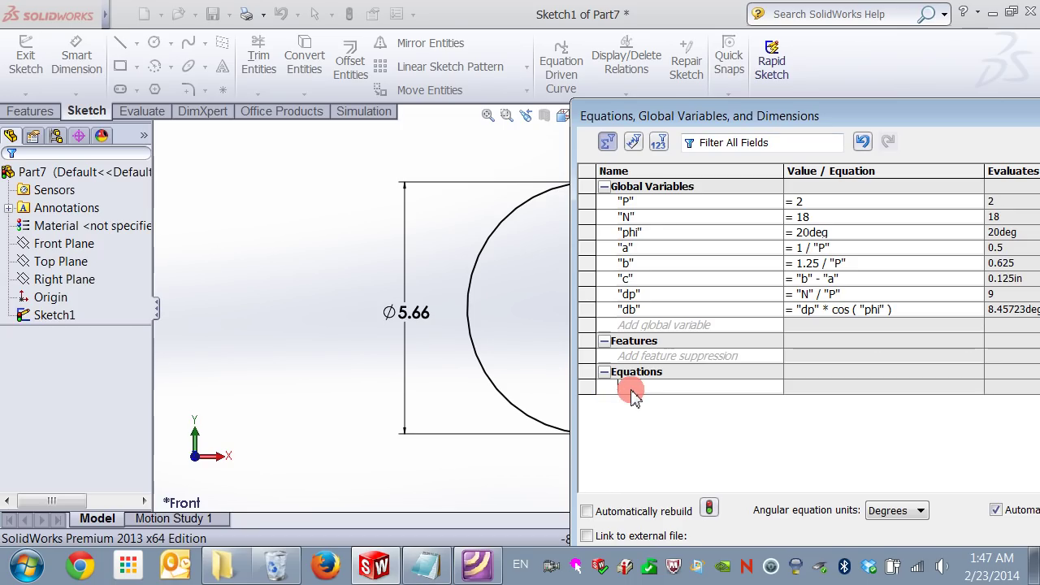
pyautogui.click(411, 310)
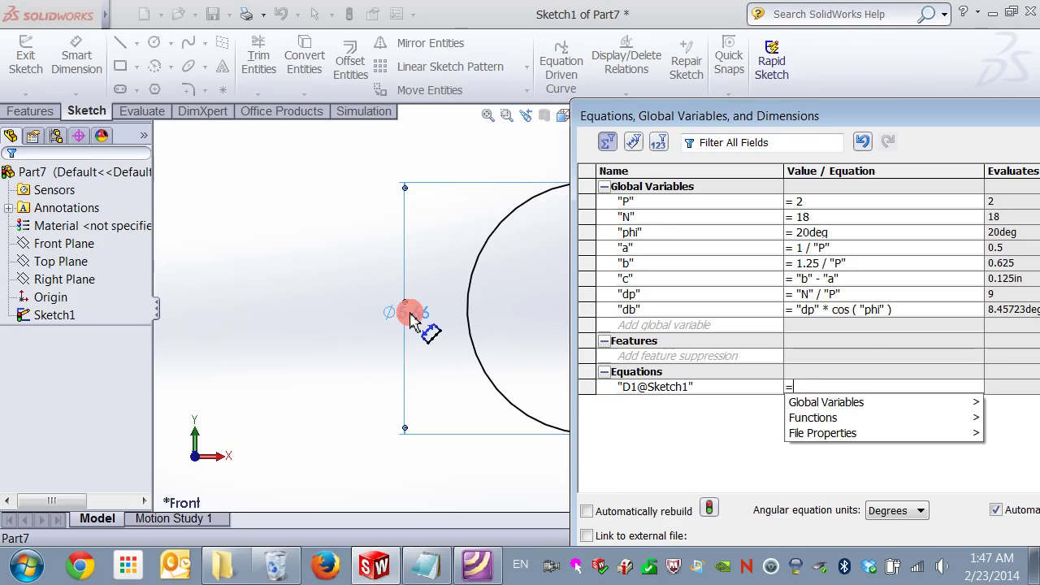
pyautogui.click(805, 115)
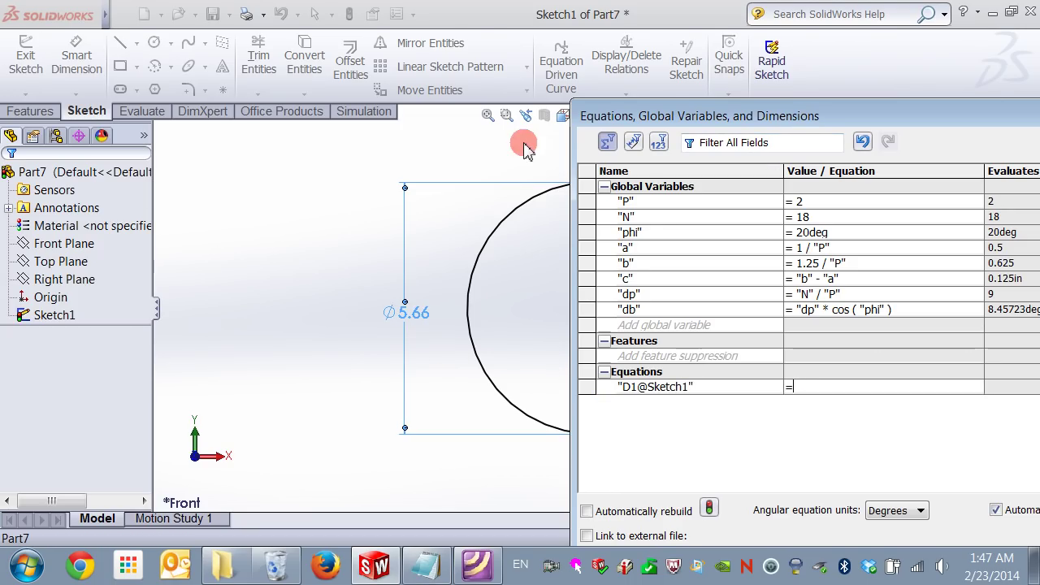
pyautogui.moveTo(811, 114); pyautogui.dragTo(516, 129)
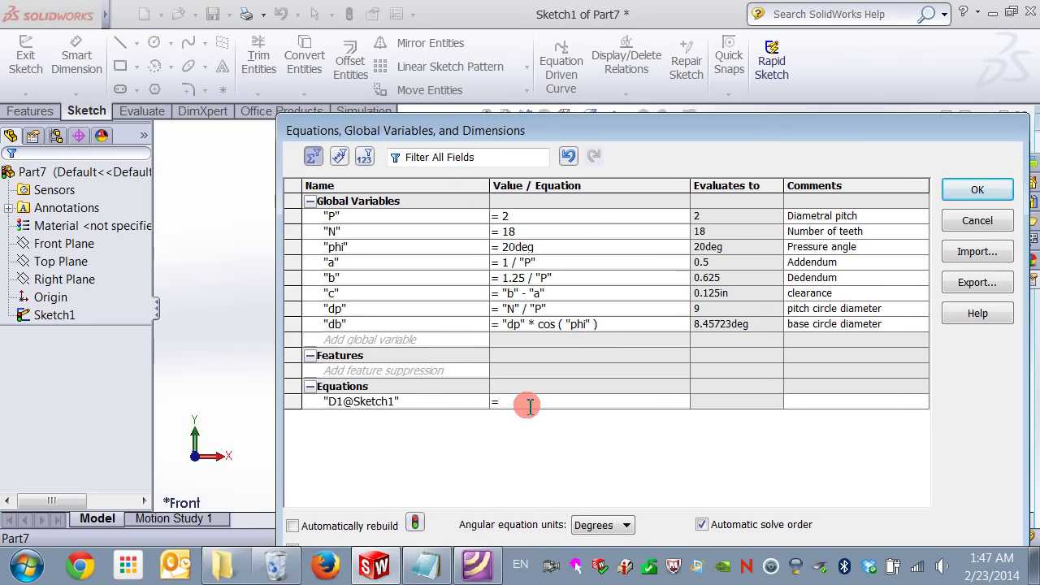
pyautogui.write('dp+2')
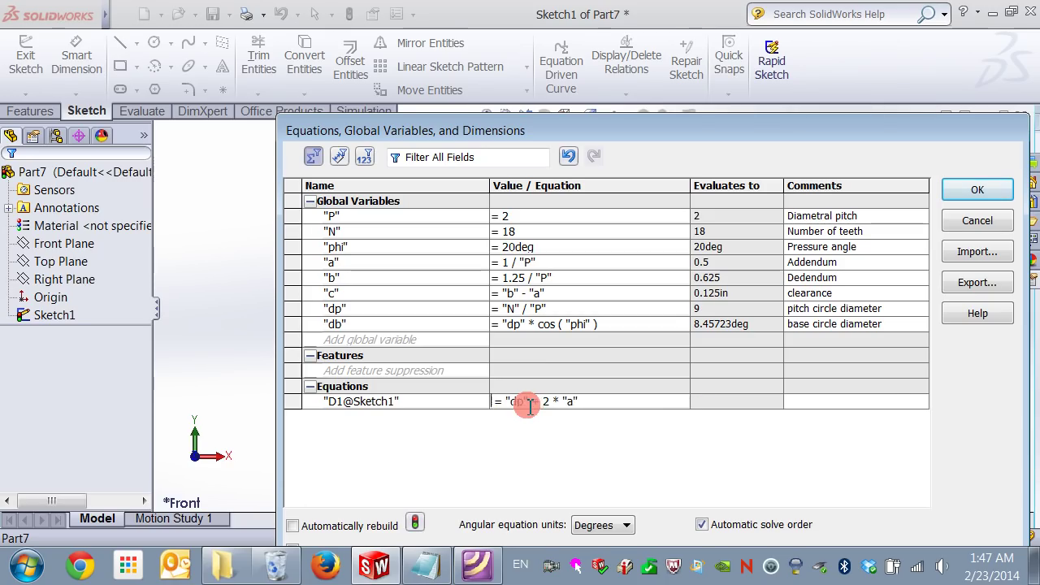
pyautogui.press('Tab')
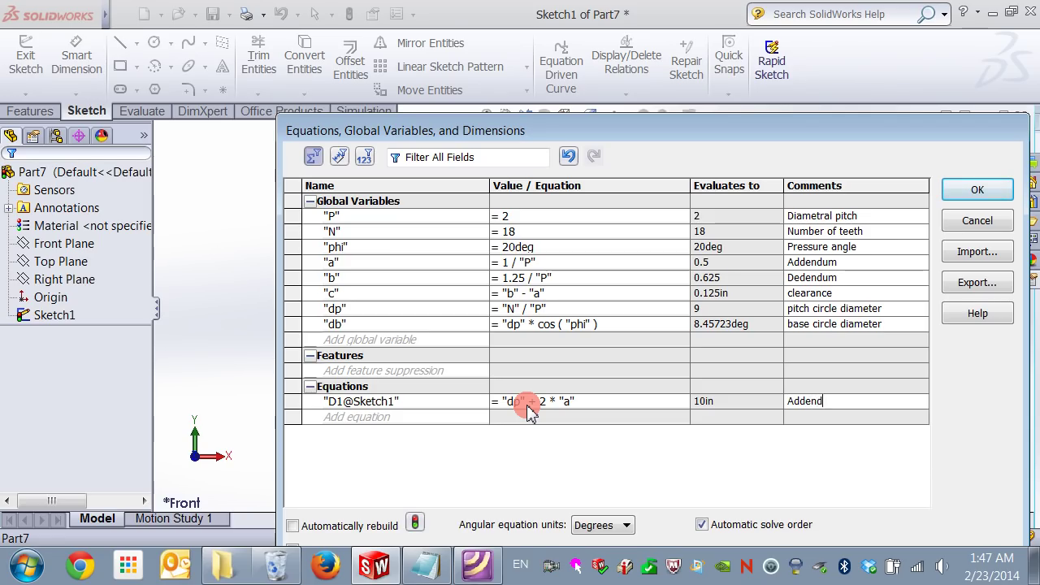
pyautogui.write('Addendum circle diameter')
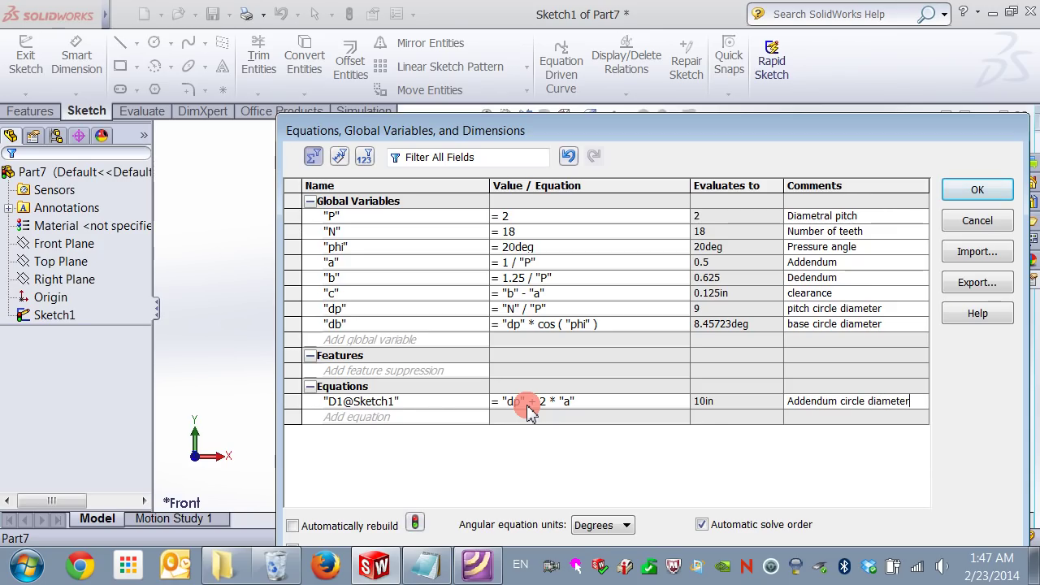
pyautogui.click(1002, 194)
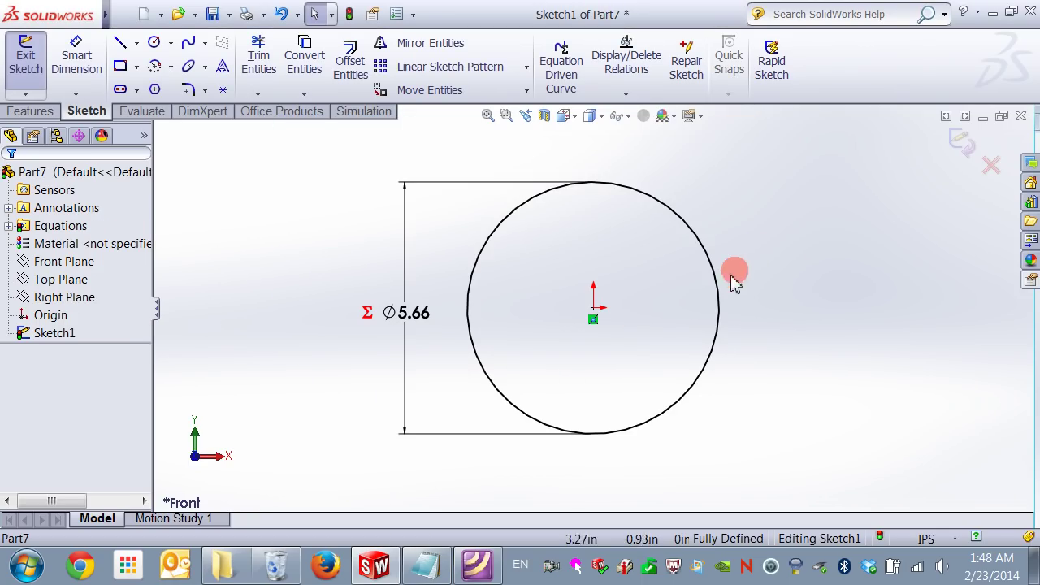
# Show the circle's dimension as its computed Ø10.00 value, fit the view, and exit Sketch1
pyautogui.doubleClick(388, 313)
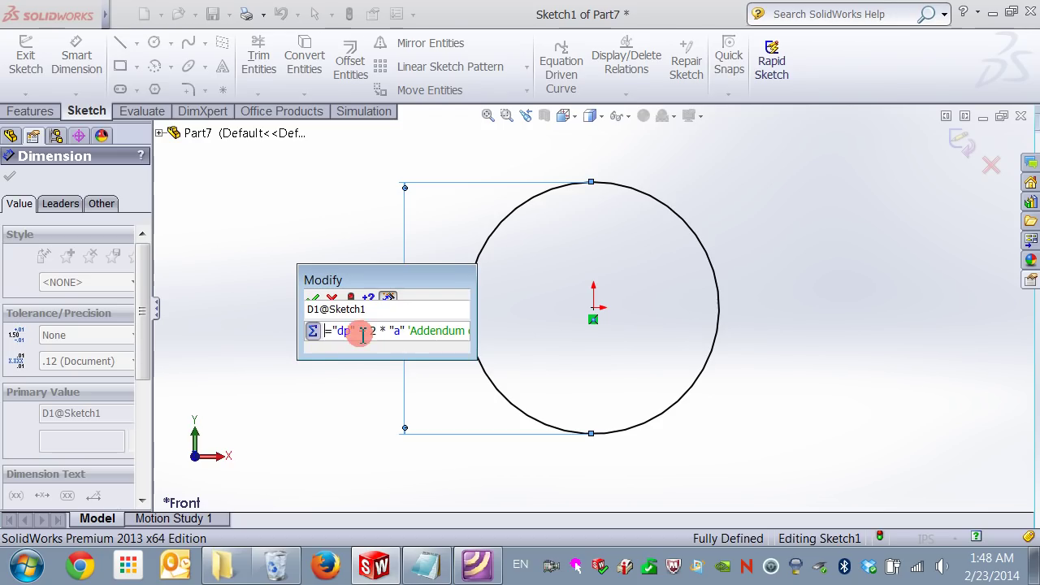
pyautogui.click(316, 331)
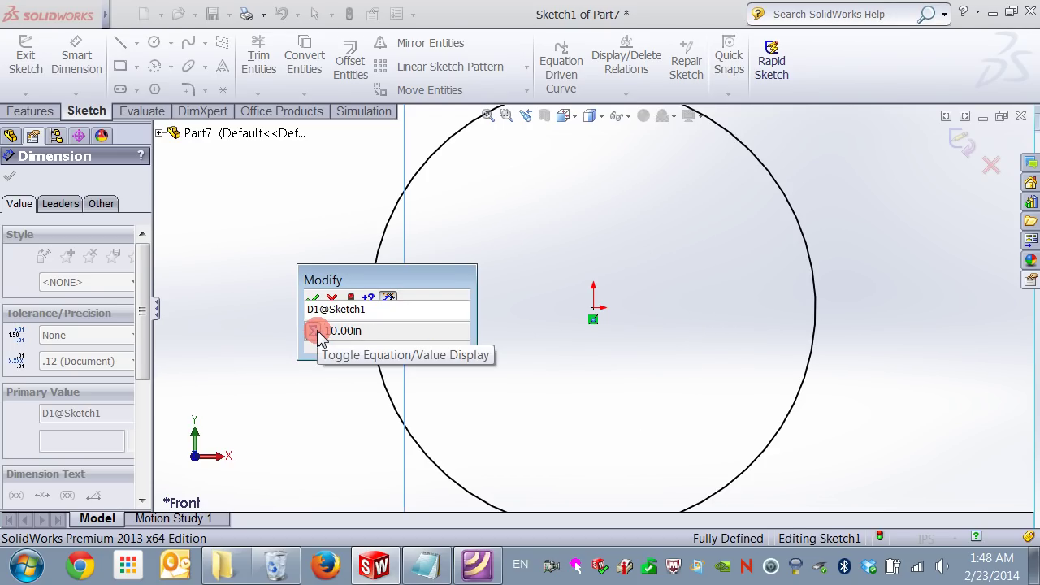
pyautogui.click(313, 302)
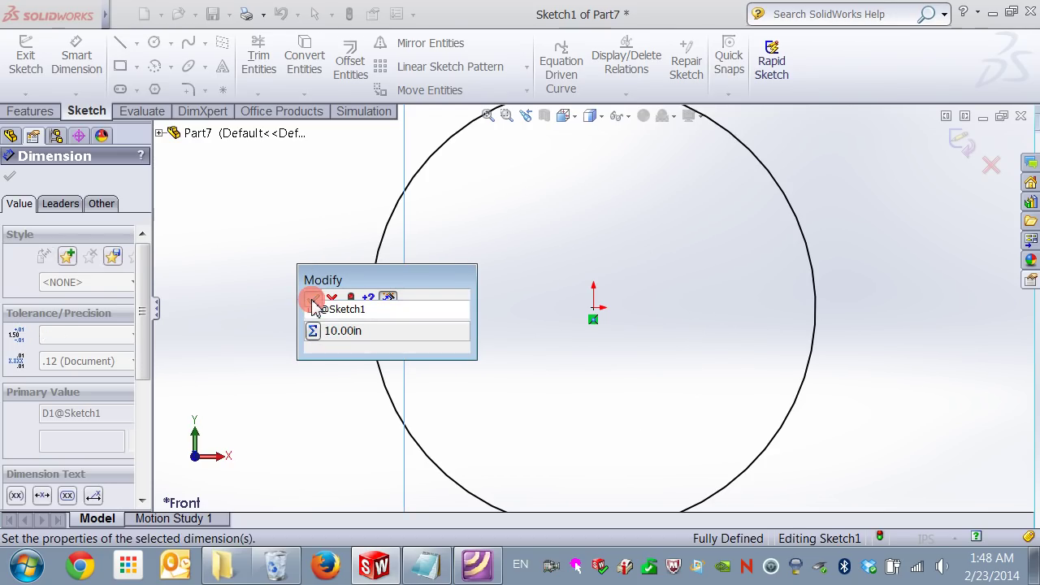
pyautogui.middleClick(720, 313)
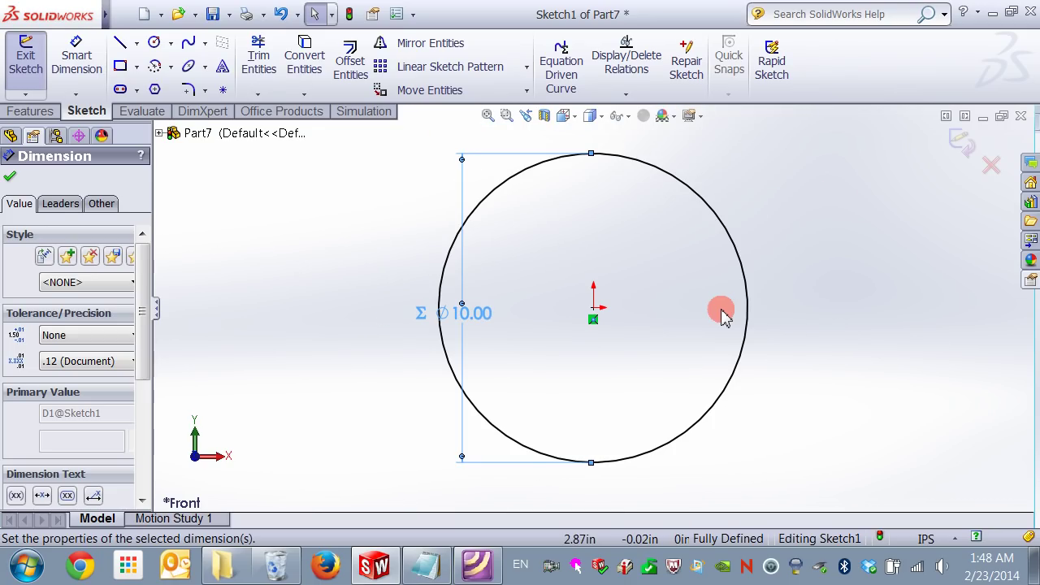
pyautogui.click(964, 143)
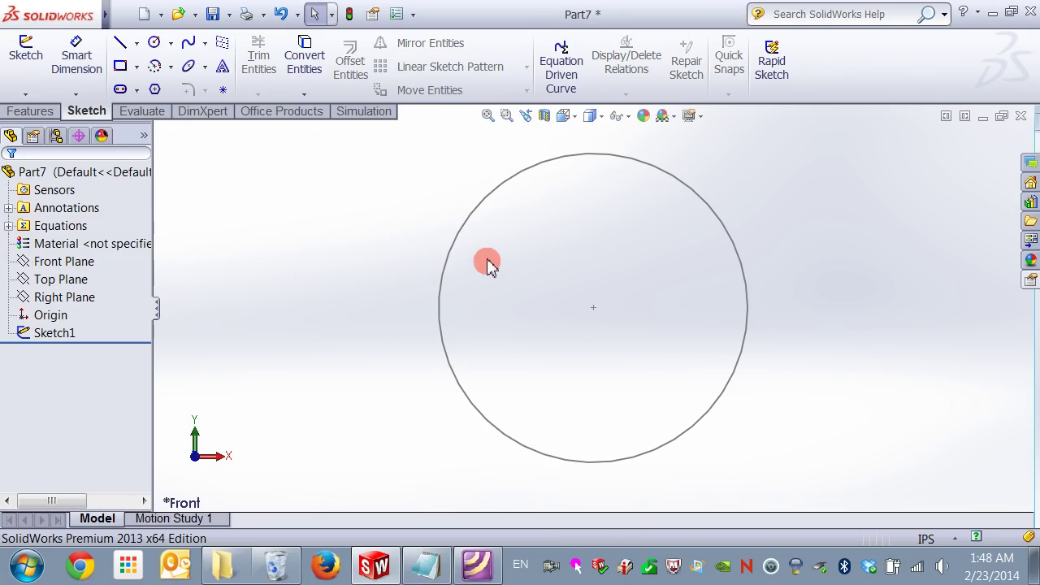
# Extrude the circle sketch 1.00 in, direction reversed, into Boss-Extrude1
pyautogui.click(36, 111)
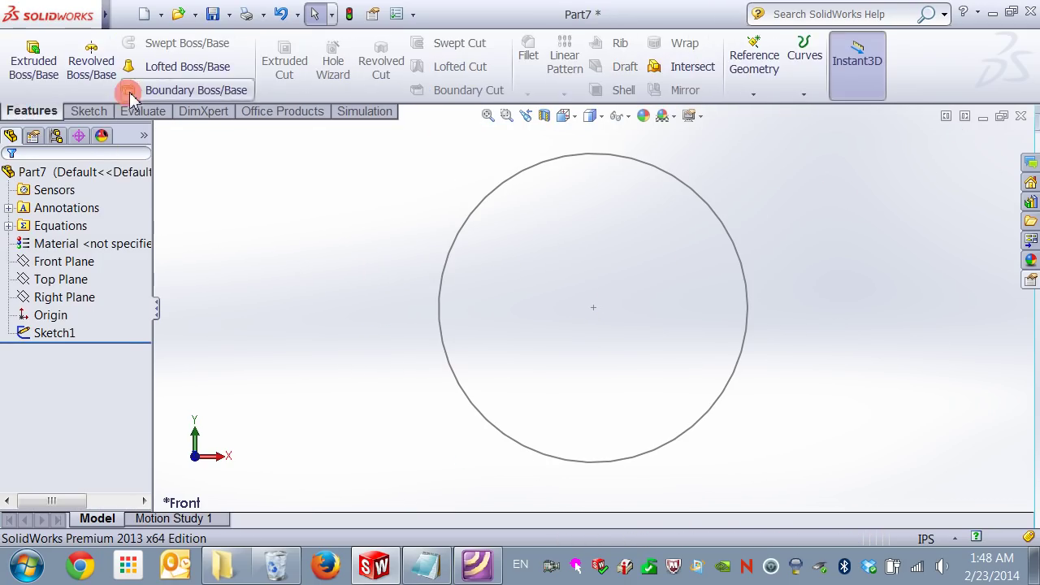
pyautogui.click(33, 60)
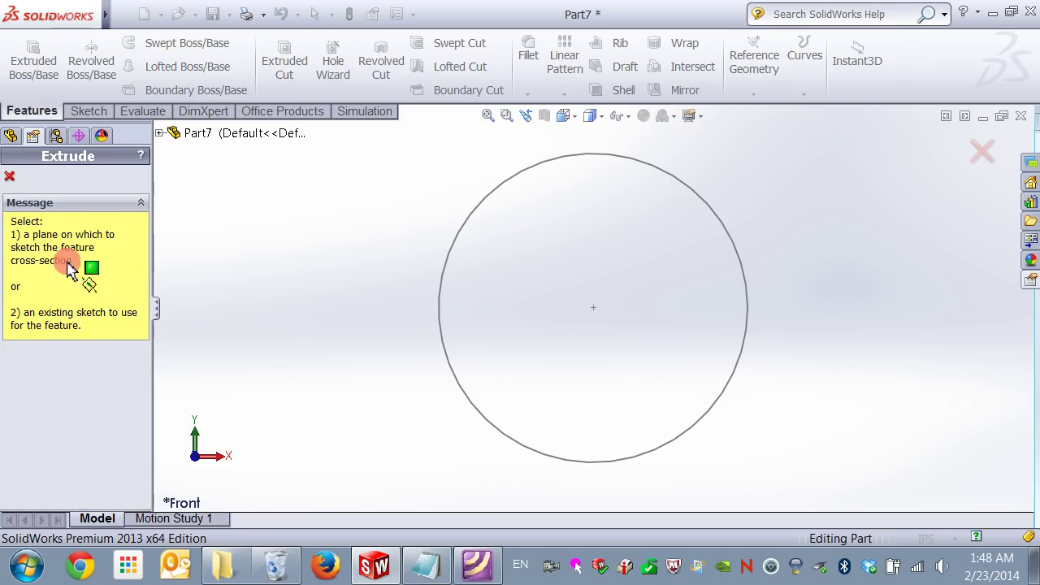
pyautogui.click(453, 234)
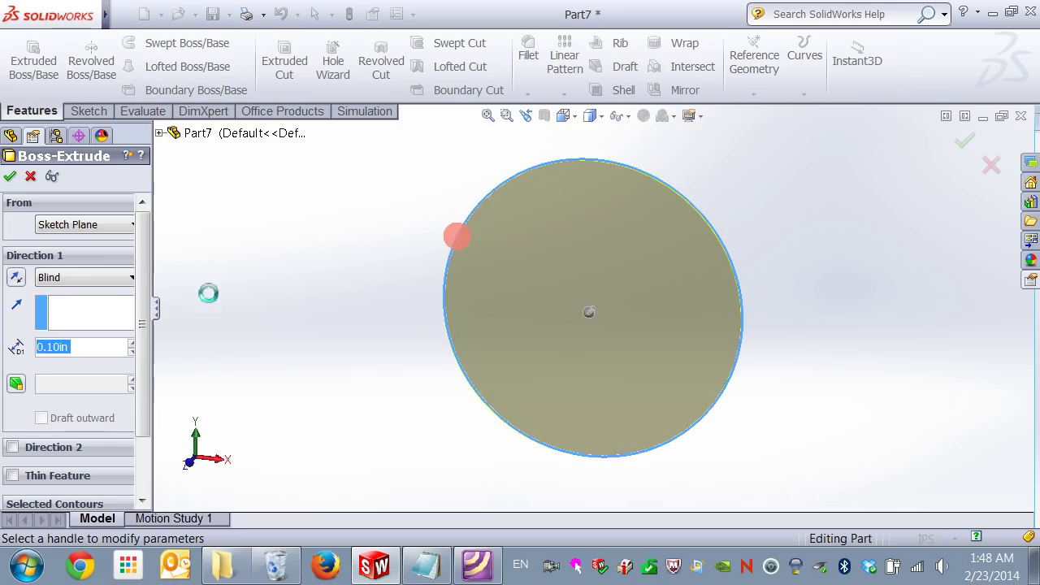
pyautogui.click(18, 280)
pyautogui.click(73, 347)
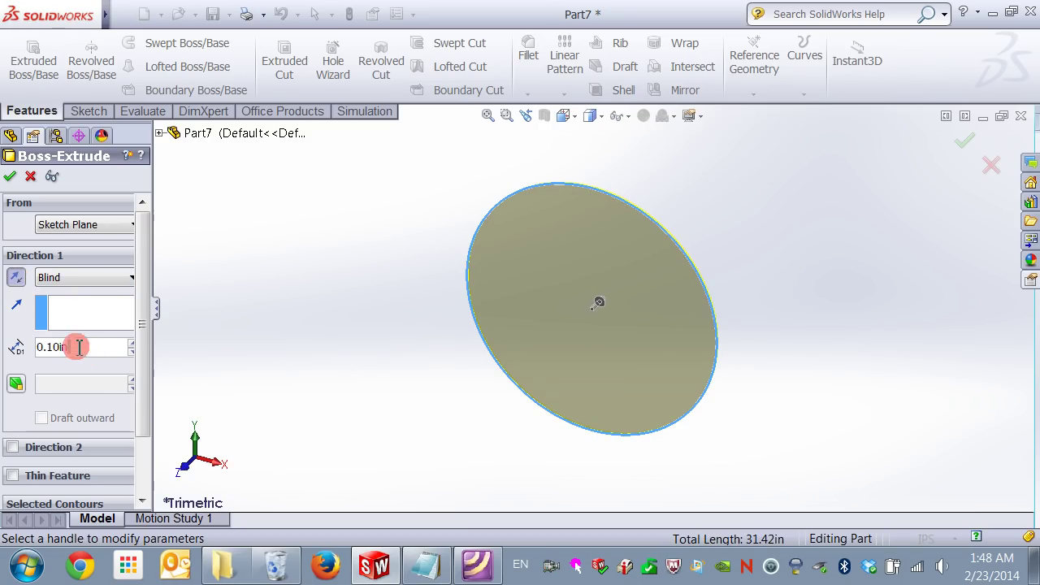
pyautogui.click(130, 398)
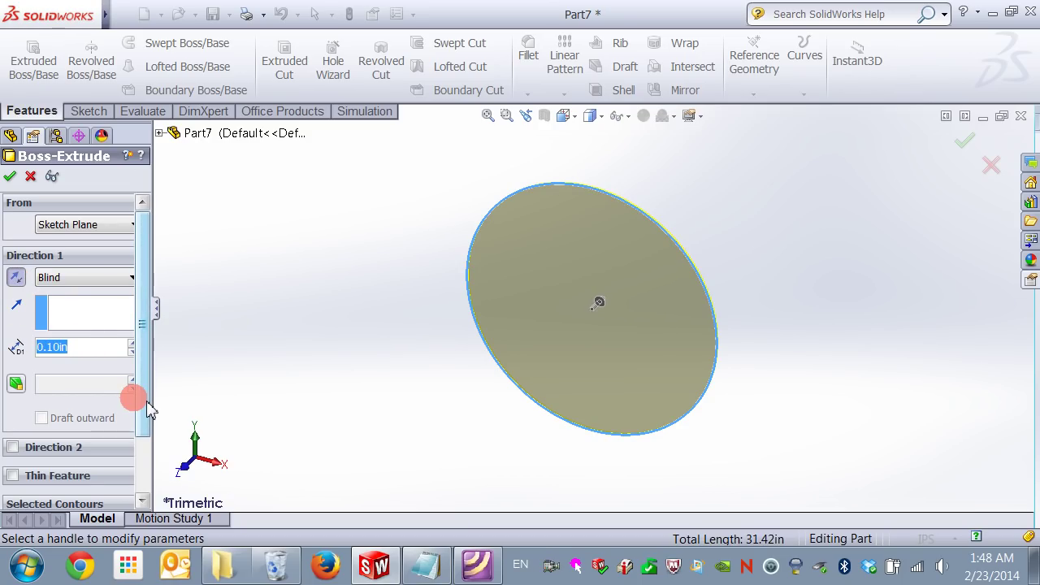
pyautogui.write('1')
pyautogui.press('Return')
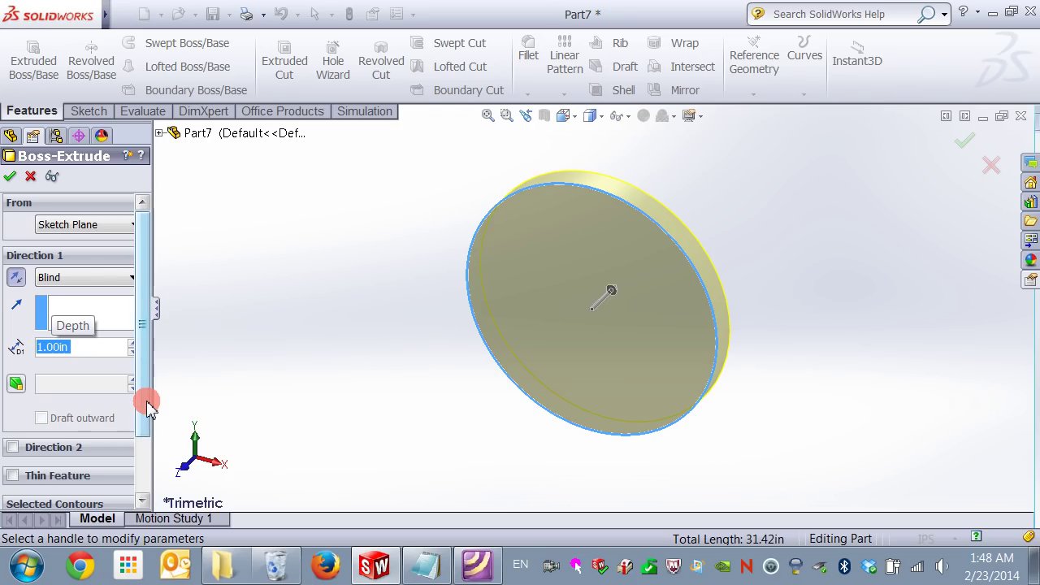
pyautogui.click(964, 150)
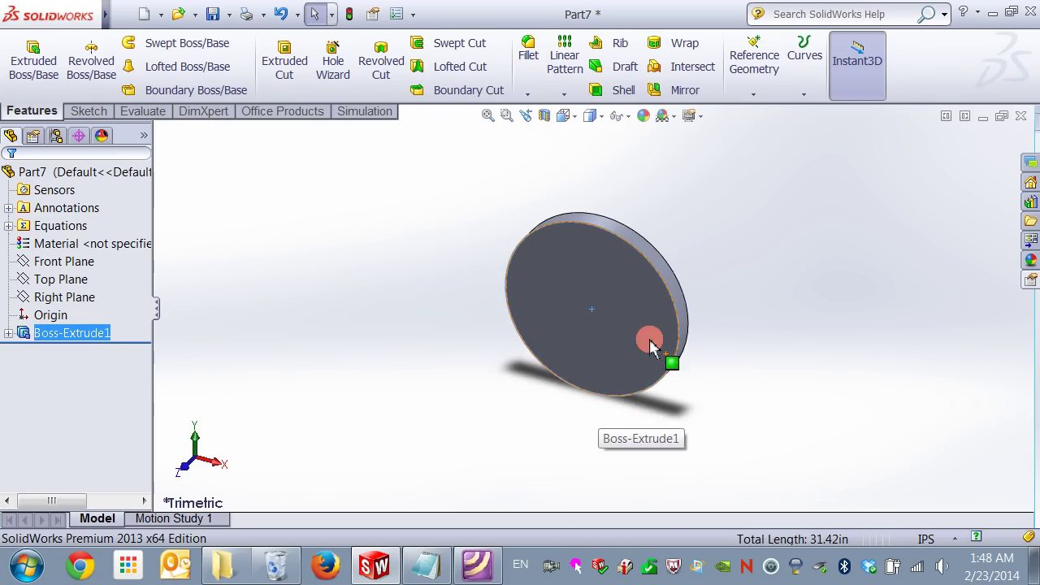
# Clear the selection and select the Front Plane in the feature tree
pyautogui.scroll(-3, 654, 333)
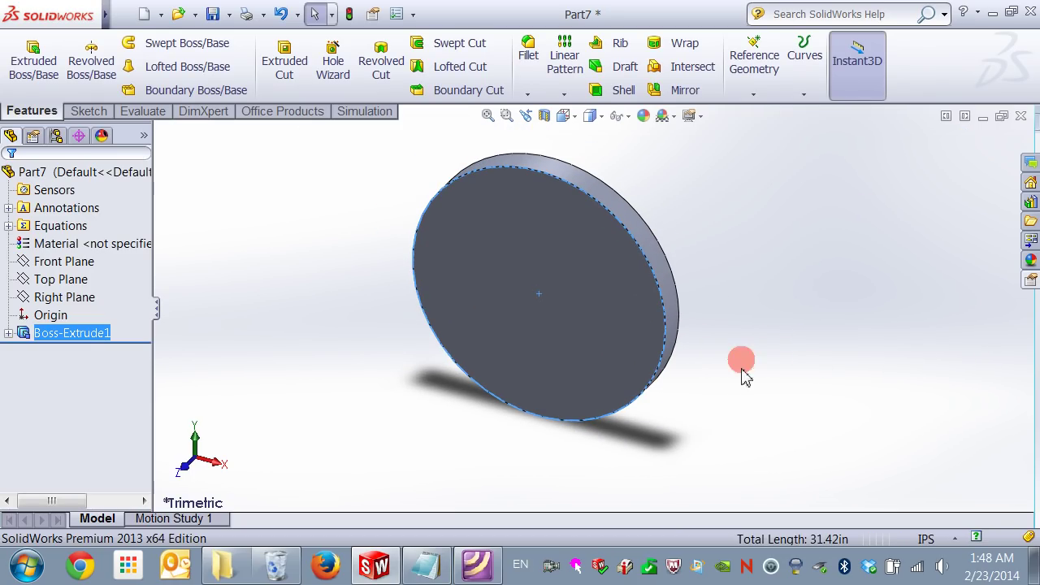
pyautogui.click(308, 315)
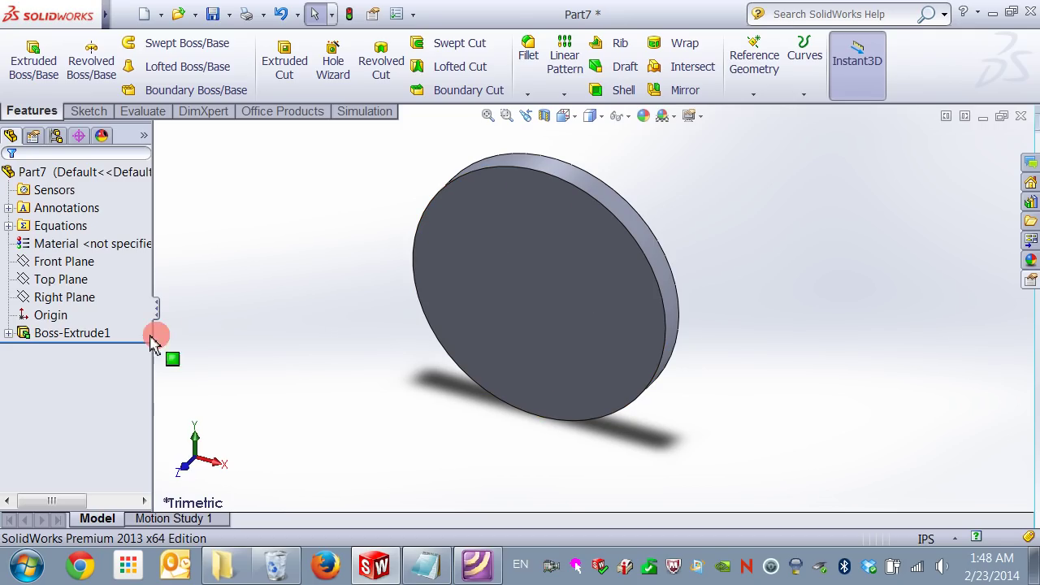
pyautogui.click(54, 262)
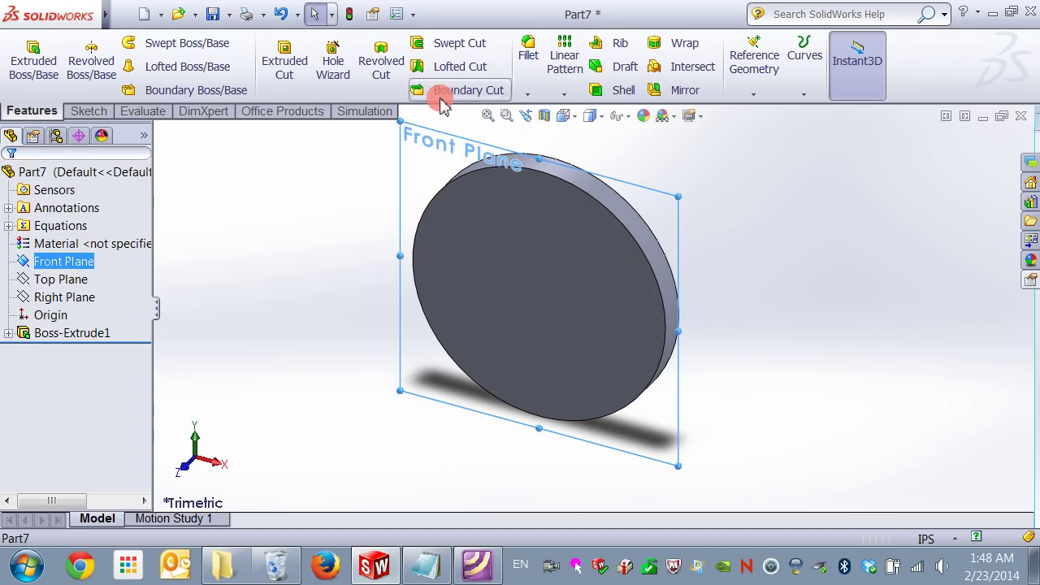
# Switch to Front view and sketch an origin-centred circle just inside the disk edge
pyautogui.click(571, 116)
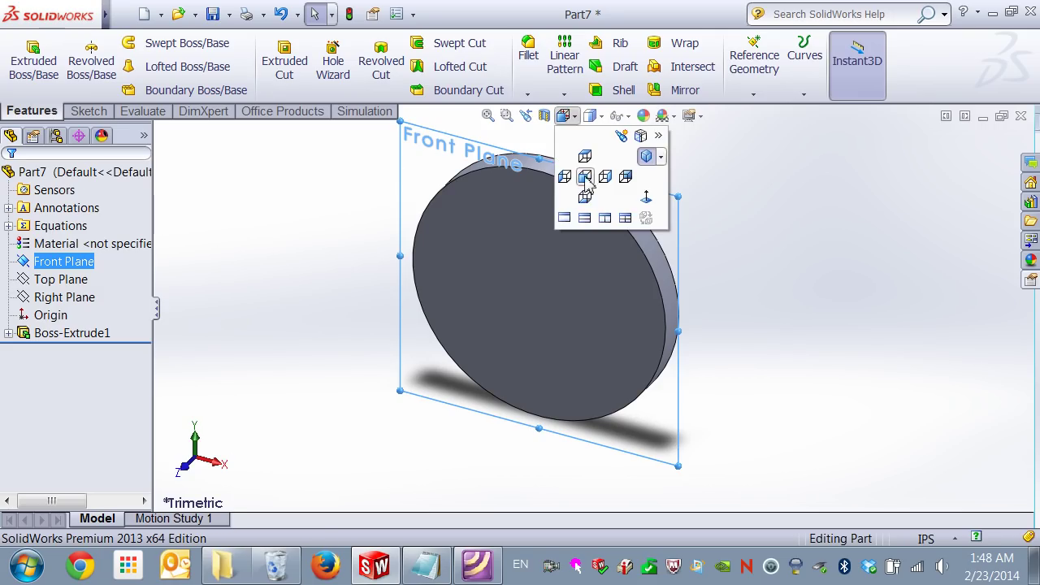
pyautogui.click(585, 177)
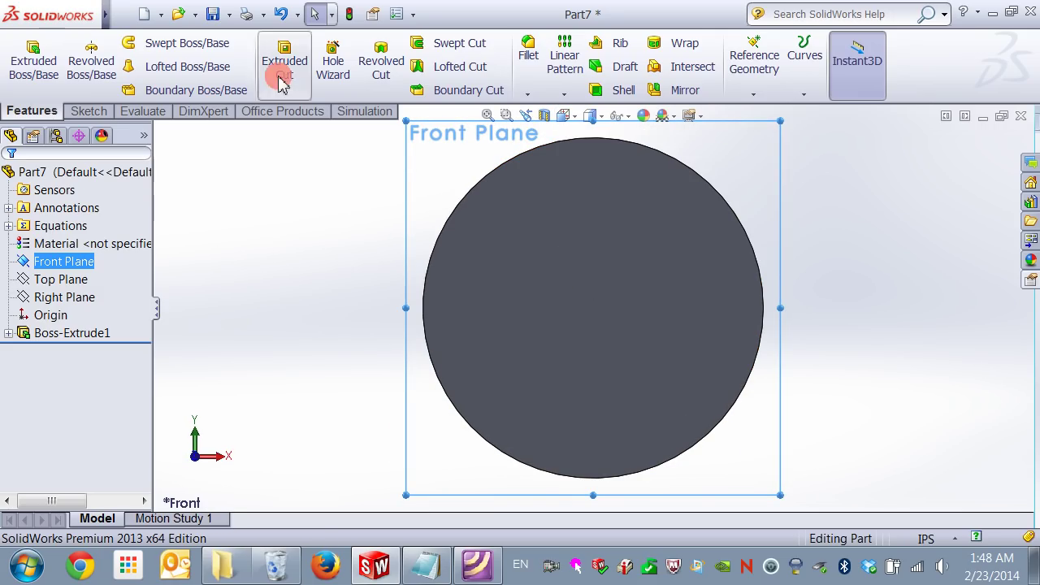
pyautogui.click(89, 111)
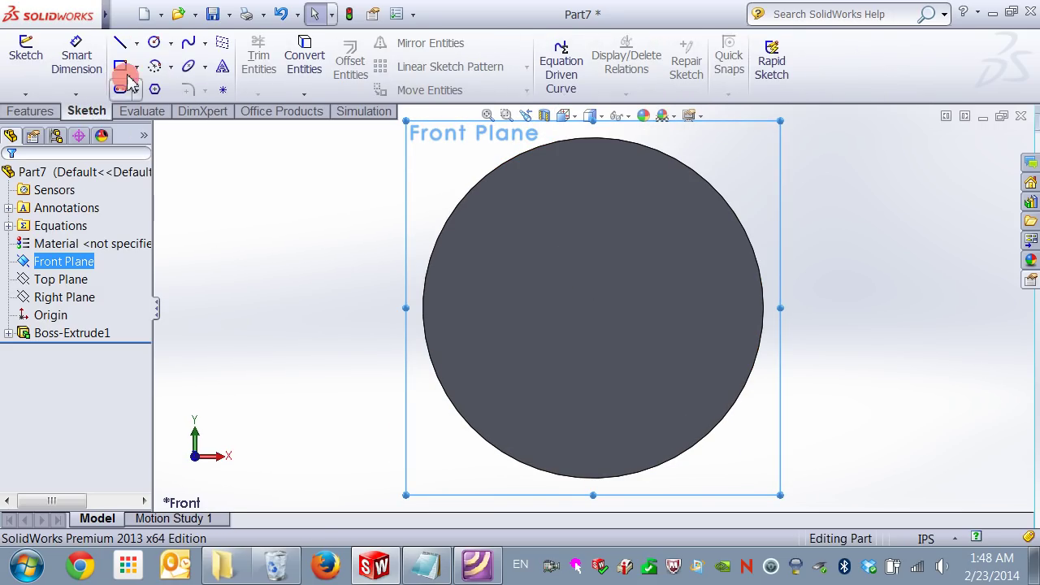
pyautogui.click(159, 44)
pyautogui.click(593, 307)
pyautogui.click(485, 304)
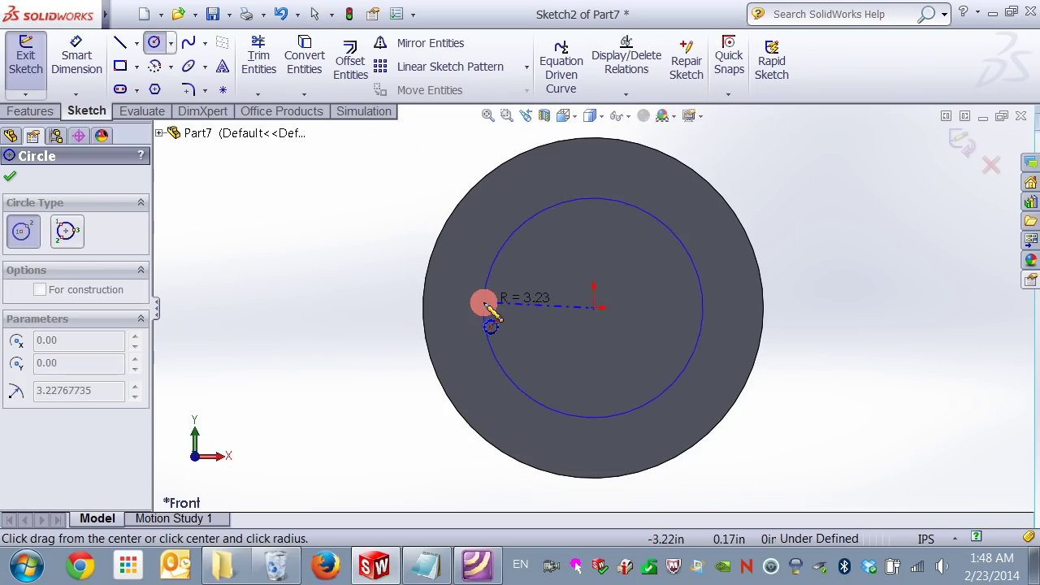
pyautogui.click(441, 307)
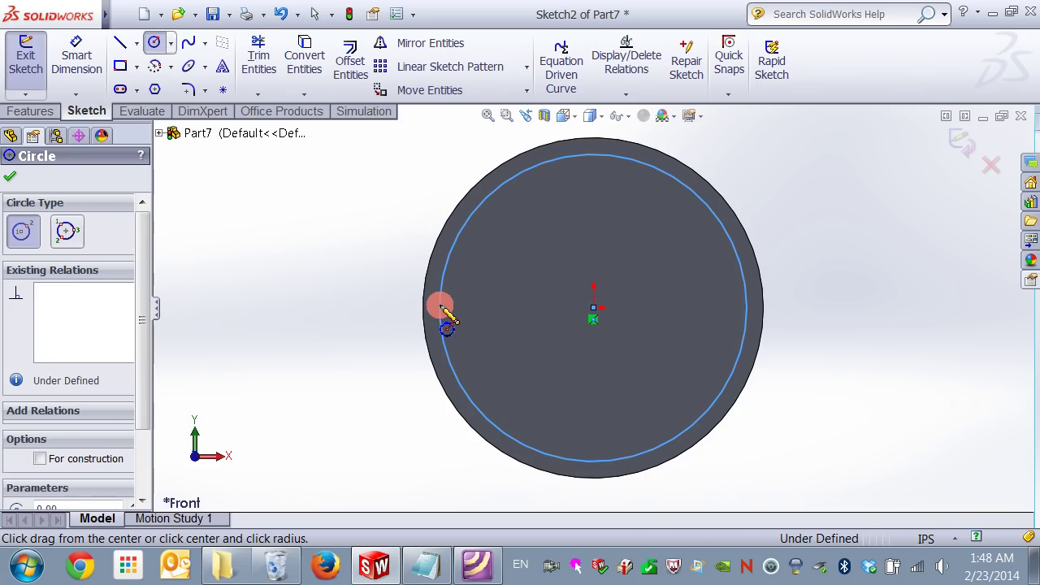
# Sketch two more smaller concentric circles centred on the origin
pyautogui.click(156, 45)
pyautogui.click(593, 307)
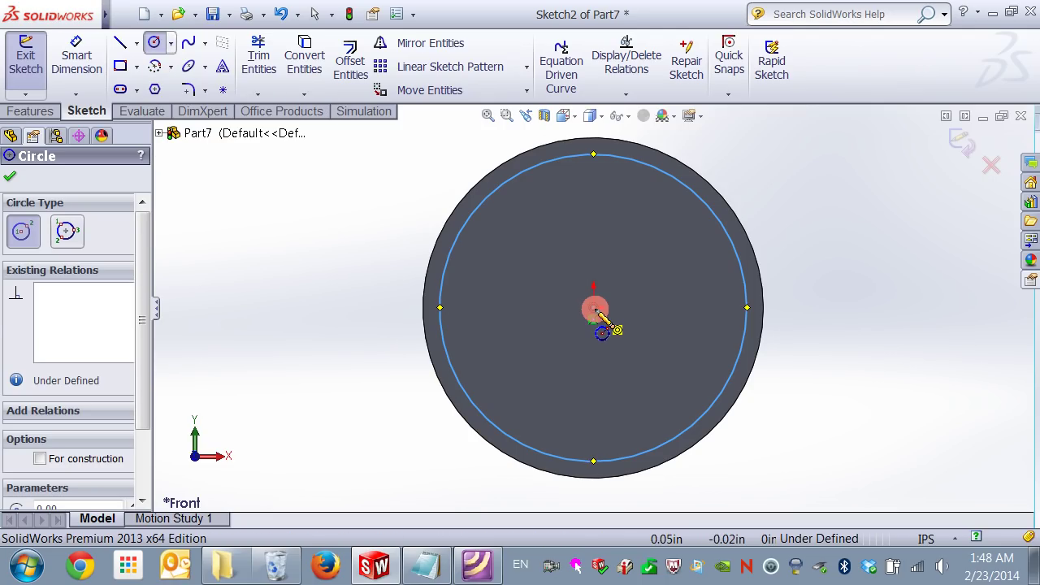
pyautogui.click(594, 309)
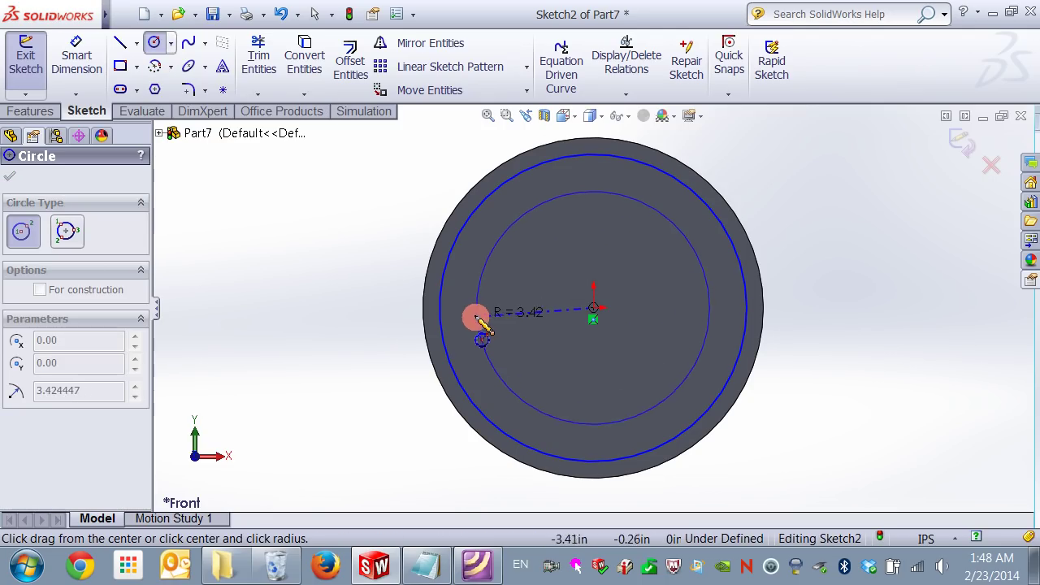
pyautogui.click(462, 309)
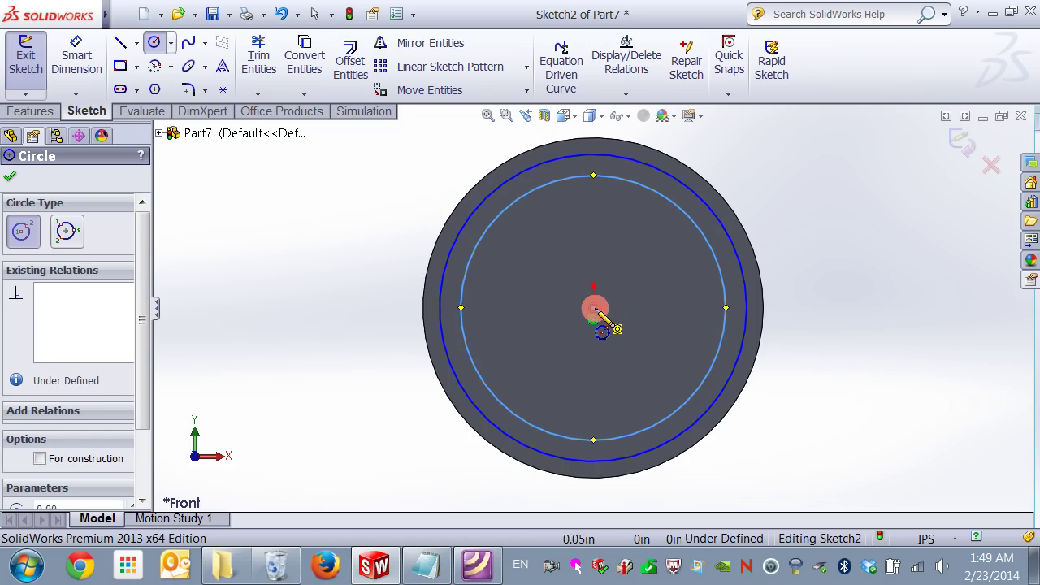
pyautogui.click(594, 309)
pyautogui.click(489, 308)
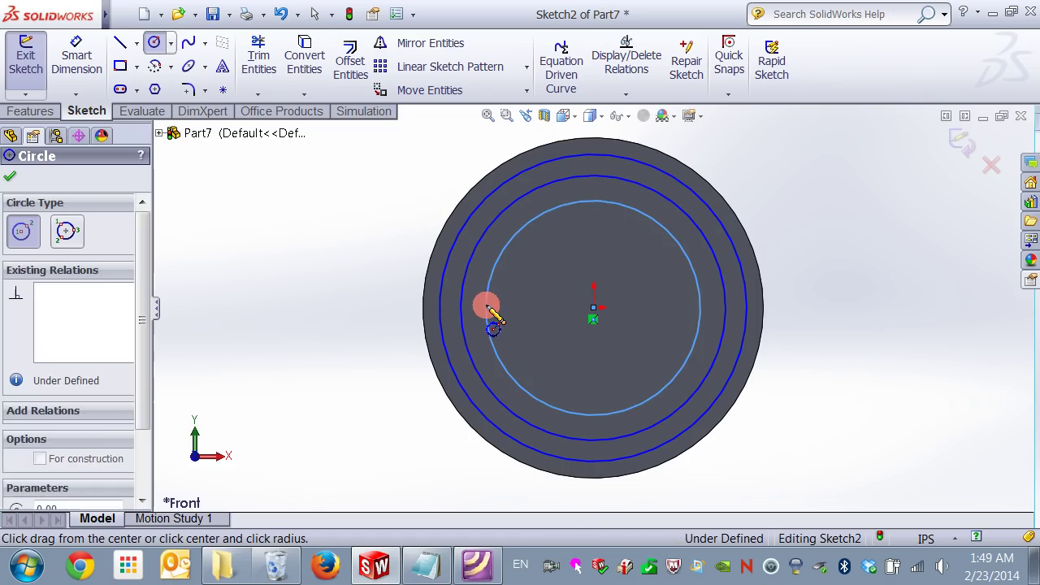
# Dimension the outer, middle and inner circle diameters as 9.03, 7.78 and 6.30
pyautogui.click(76, 57)
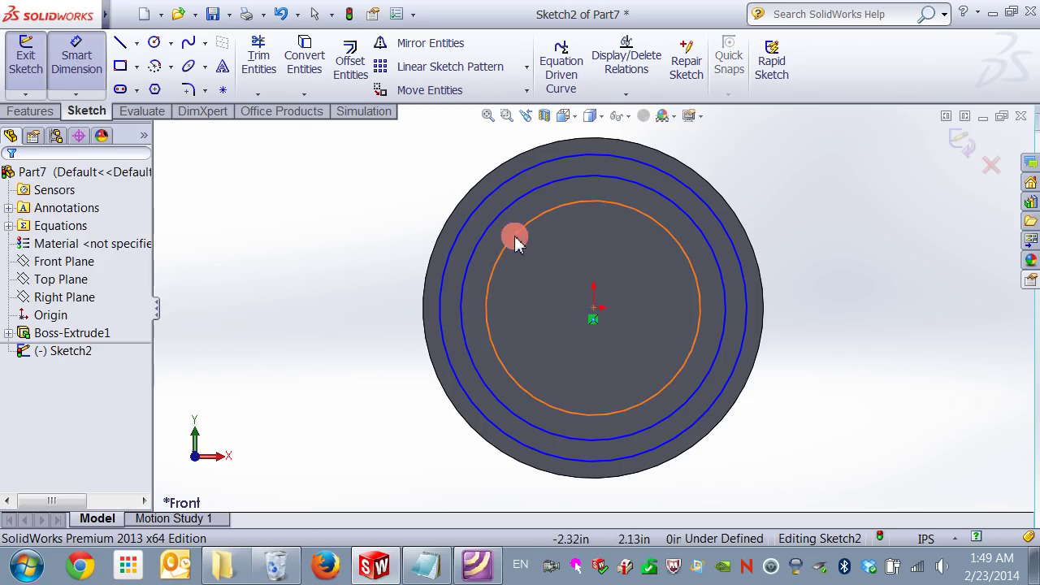
pyautogui.click(443, 281)
pyautogui.click(363, 305)
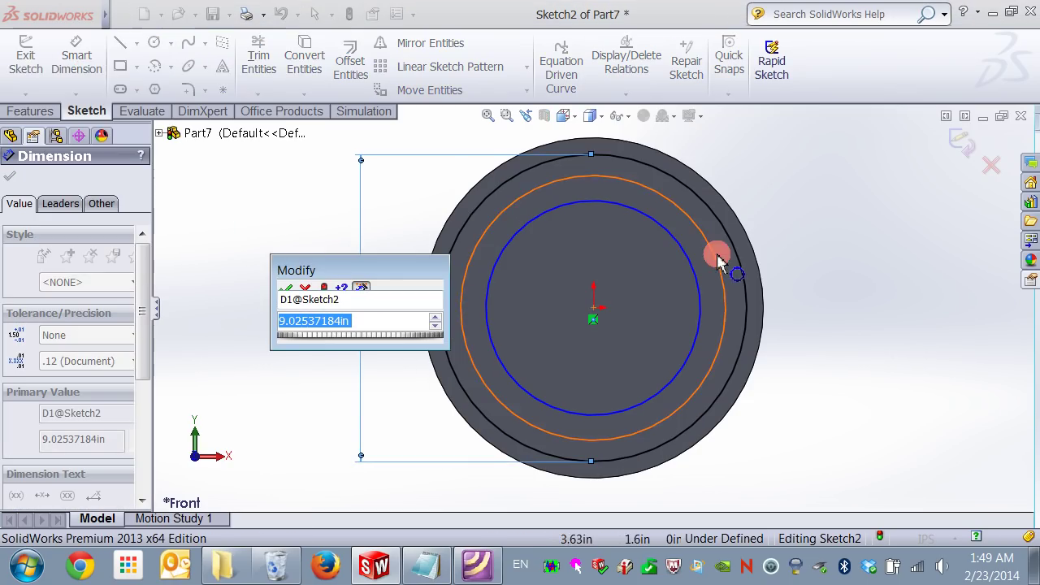
pyautogui.click(286, 288)
pyautogui.click(715, 251)
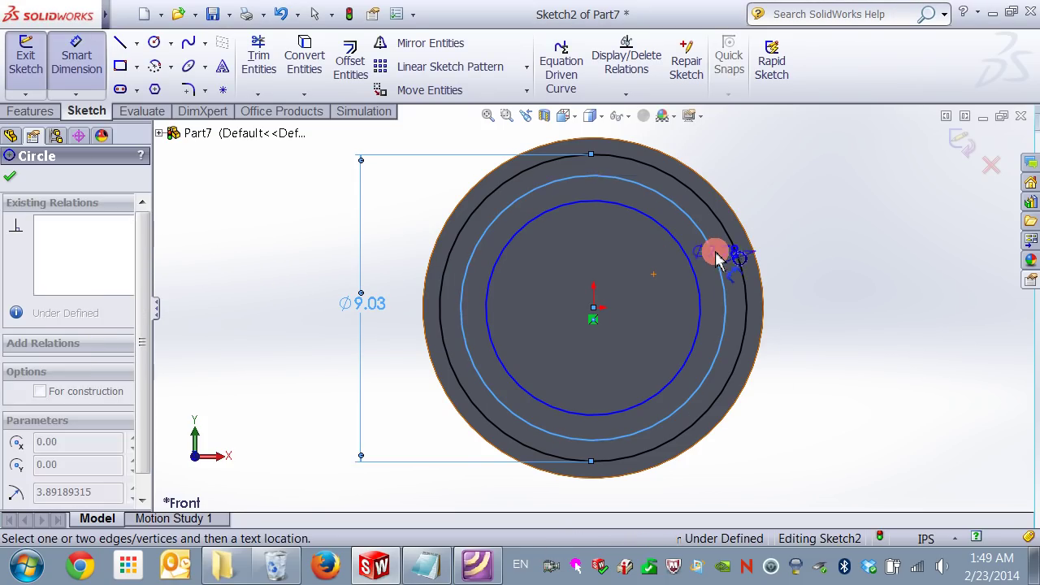
pyautogui.click(849, 272)
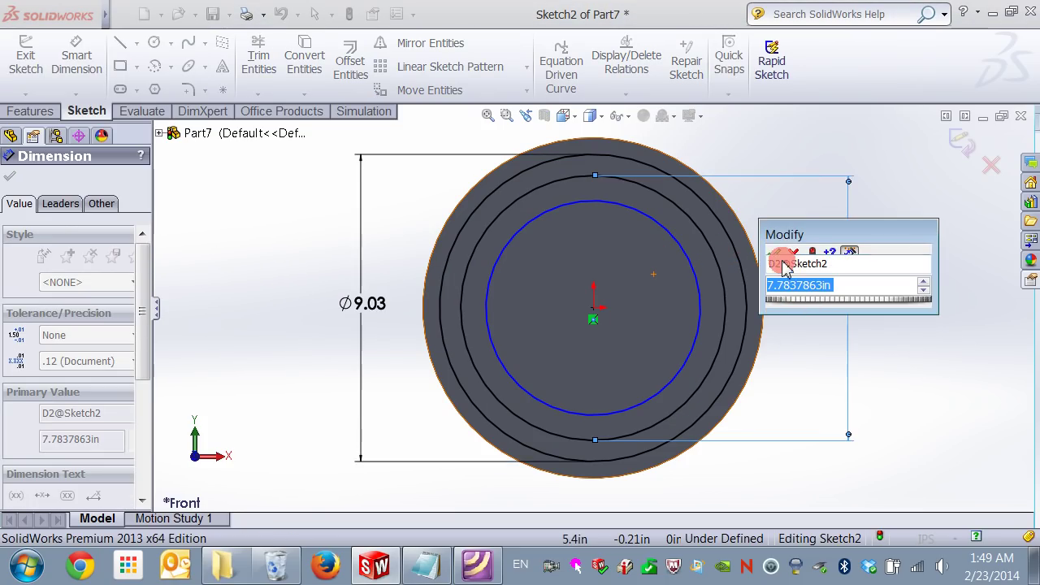
pyautogui.click(777, 257)
pyautogui.click(698, 302)
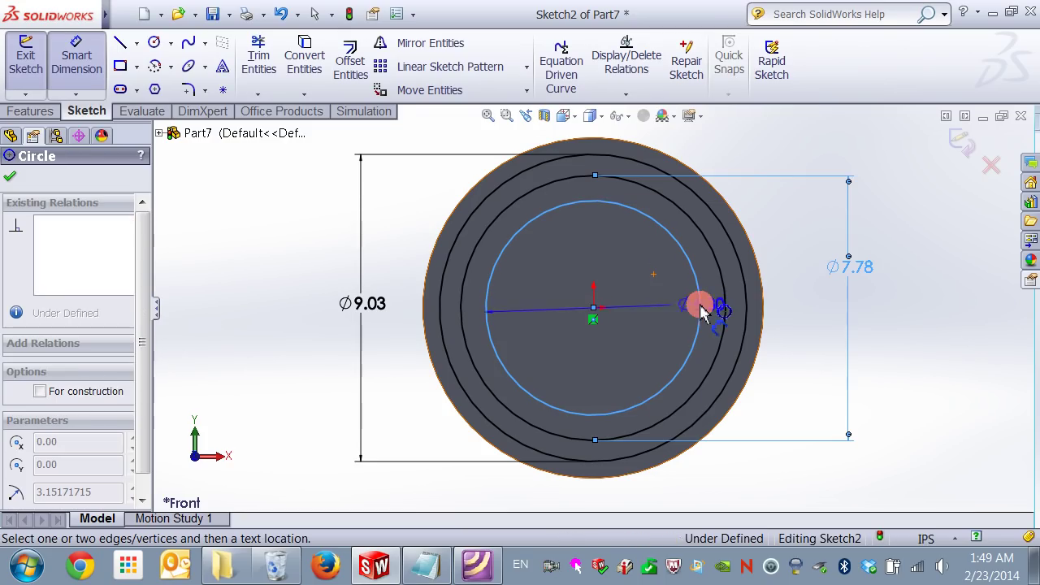
pyautogui.click(812, 294)
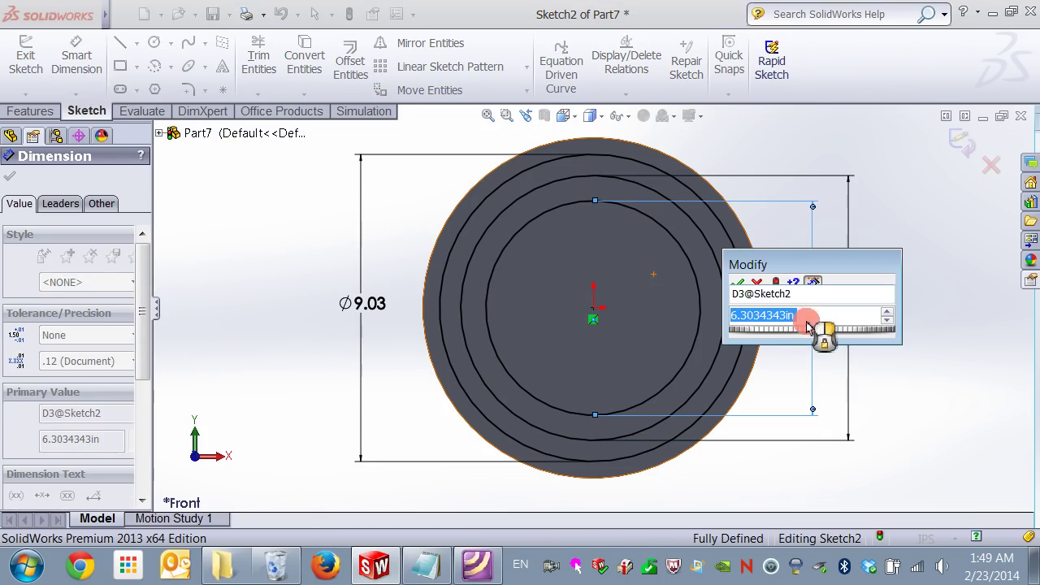
pyautogui.click(740, 282)
pyautogui.click(921, 330)
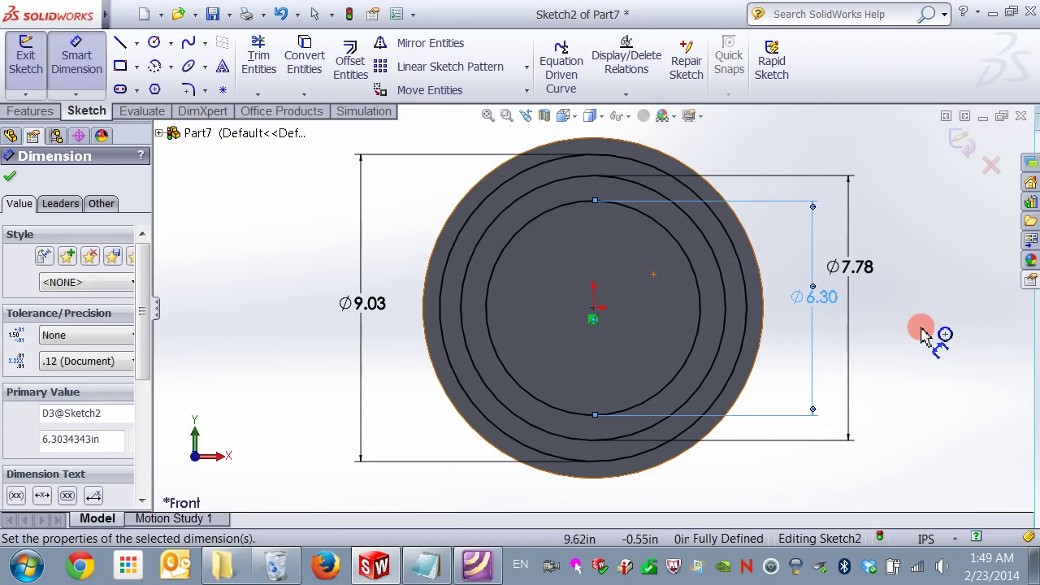
pyautogui.click(156, 266)
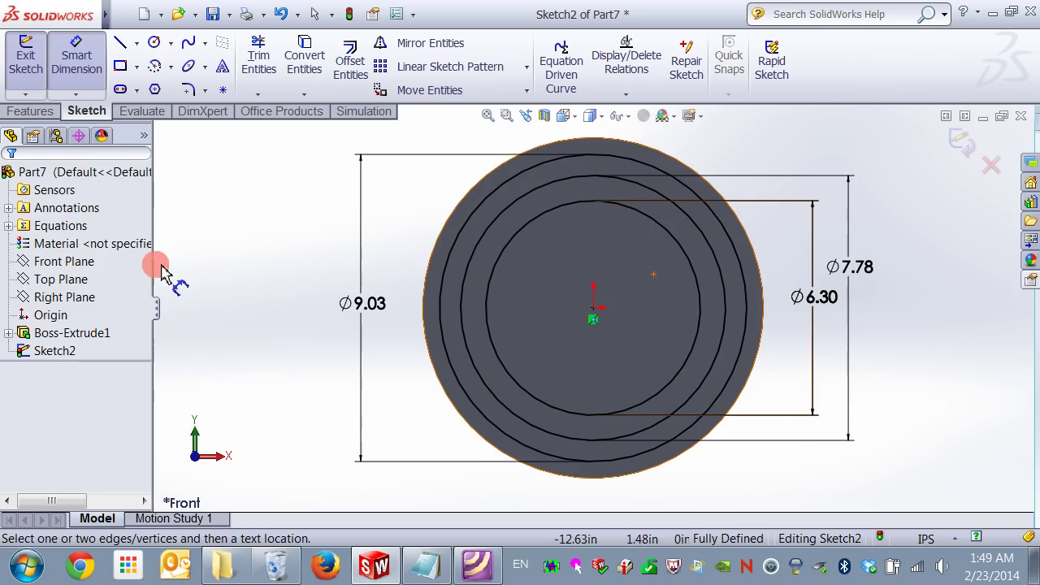
# In Manage Equations, set D1@Sketch2 (Ø9.03) to "dp" with comment 'Pitch circle dia'
pyautogui.rightClick(27, 233)
pyautogui.click(65, 240)
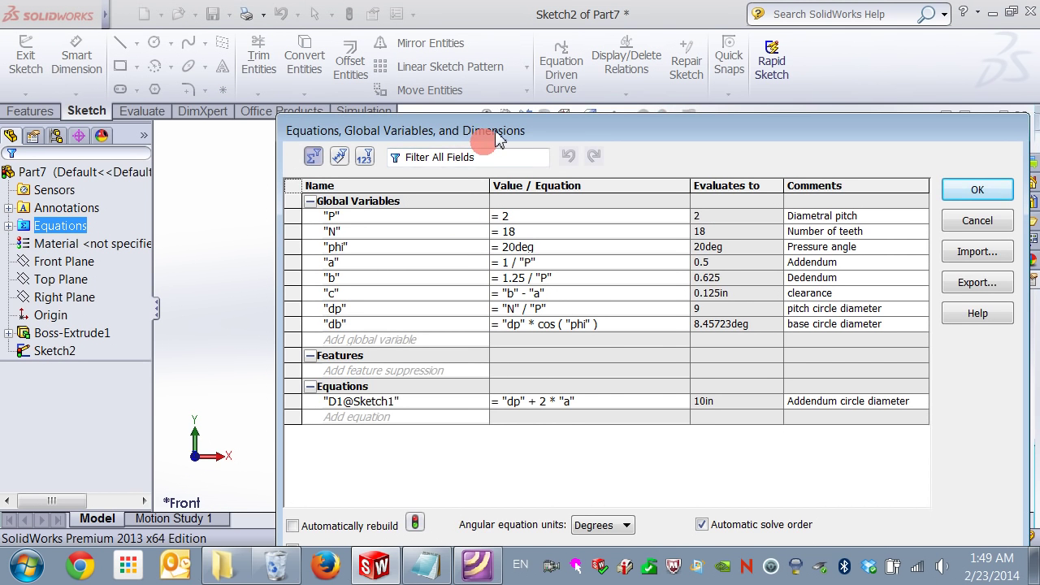
pyautogui.moveTo(498, 138); pyautogui.dragTo(624, 113)
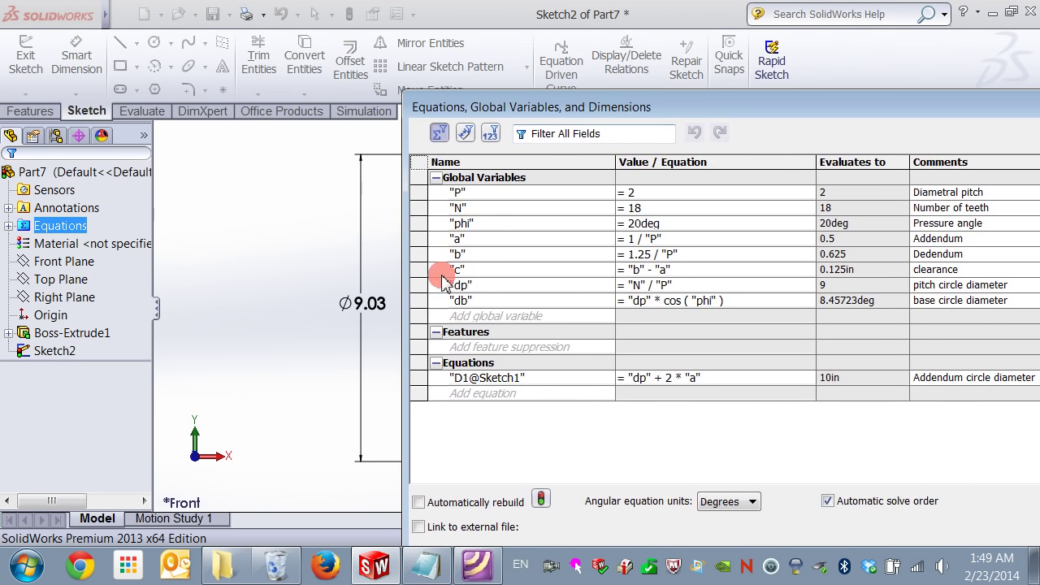
pyautogui.click(365, 304)
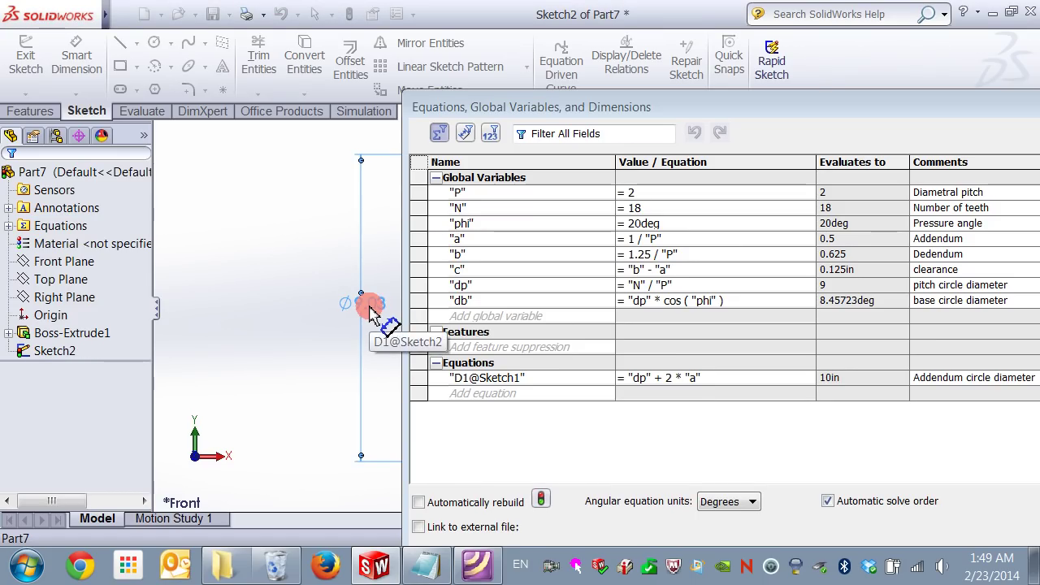
pyautogui.click(478, 396)
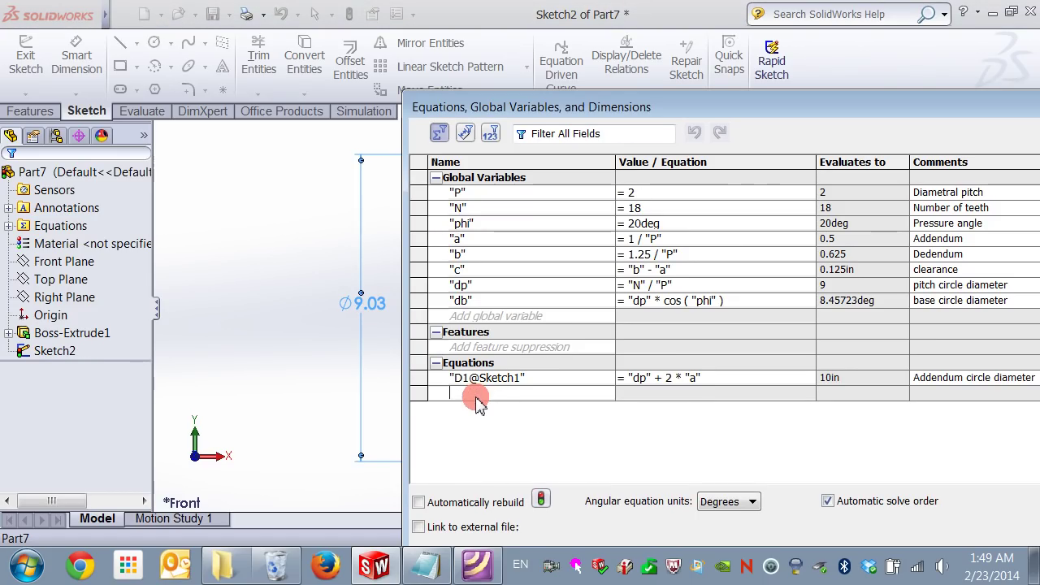
pyautogui.click(370, 302)
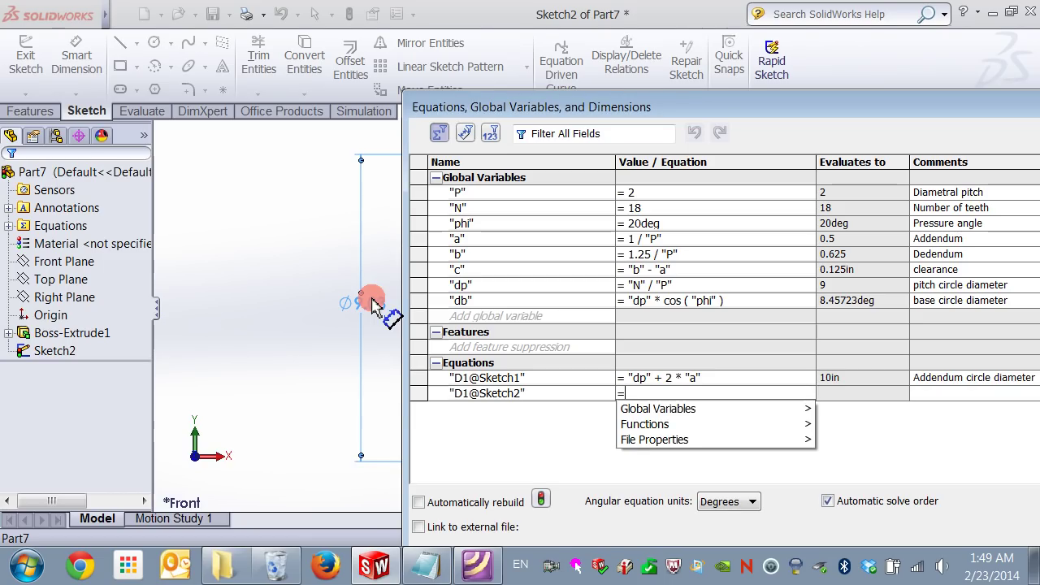
pyautogui.write('d')
pyautogui.click(662, 409)
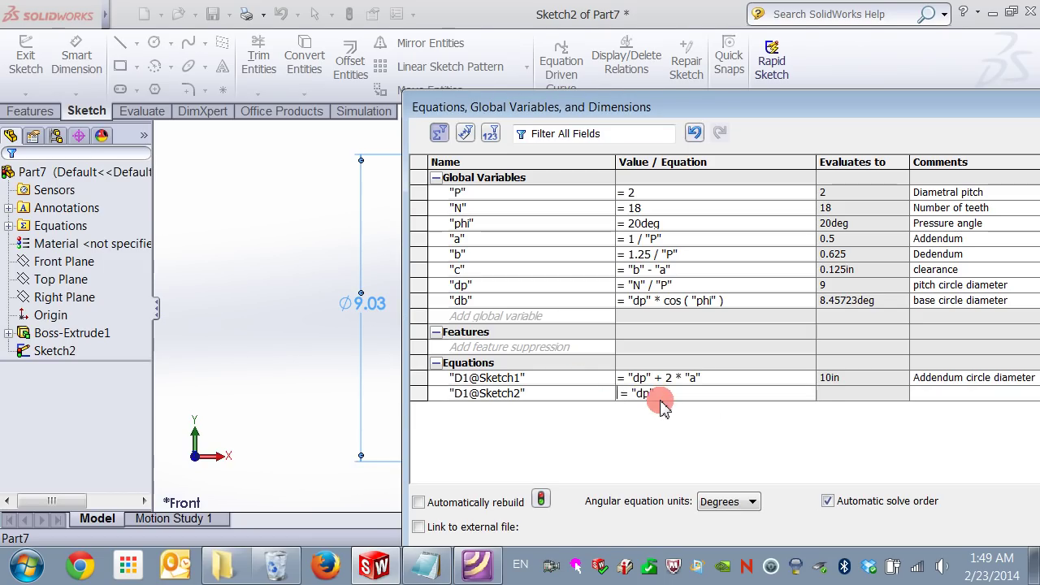
pyautogui.press('Return')
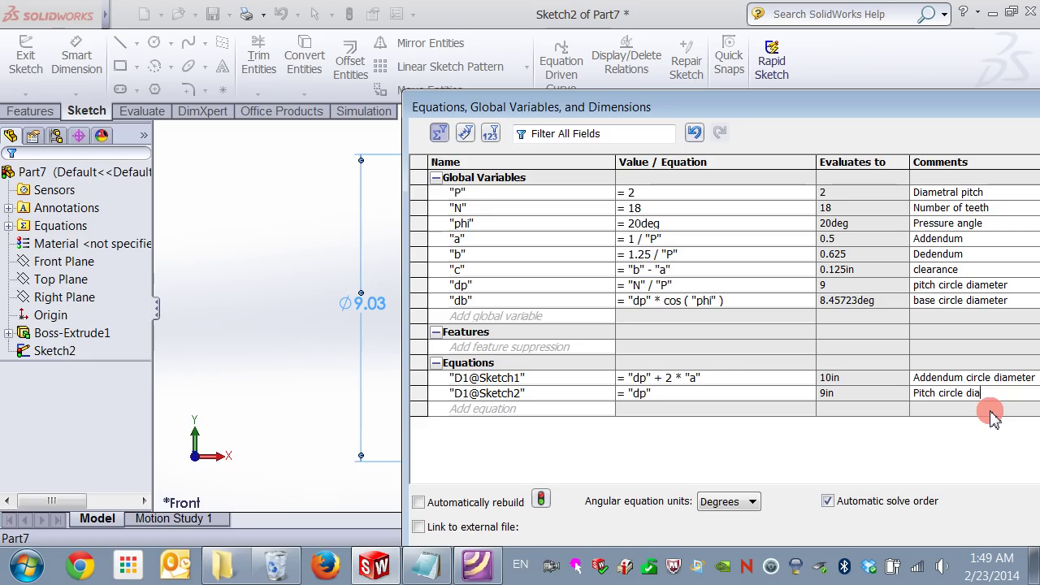
pyautogui.click(488, 409)
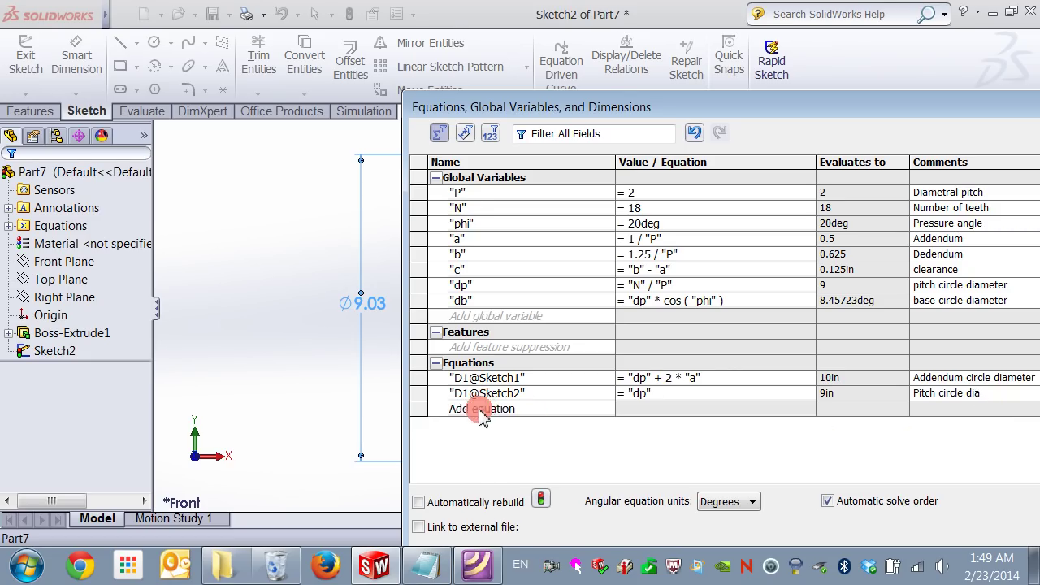
# Add D2@Sketch2 (Ø7.78) equal to "db" with comment 'Base circle dia'
pyautogui.moveTo(671, 108)
pyautogui.mouseDown()
pyautogui.moveTo(389, 114)
pyautogui.moveTo(135, 103)
pyautogui.mouseUp()
pyautogui.moveTo(768, 312)
pyautogui.mouseDown()
pyautogui.moveTo(869, 216)
pyautogui.moveTo(858, 273)
pyautogui.mouseUp()
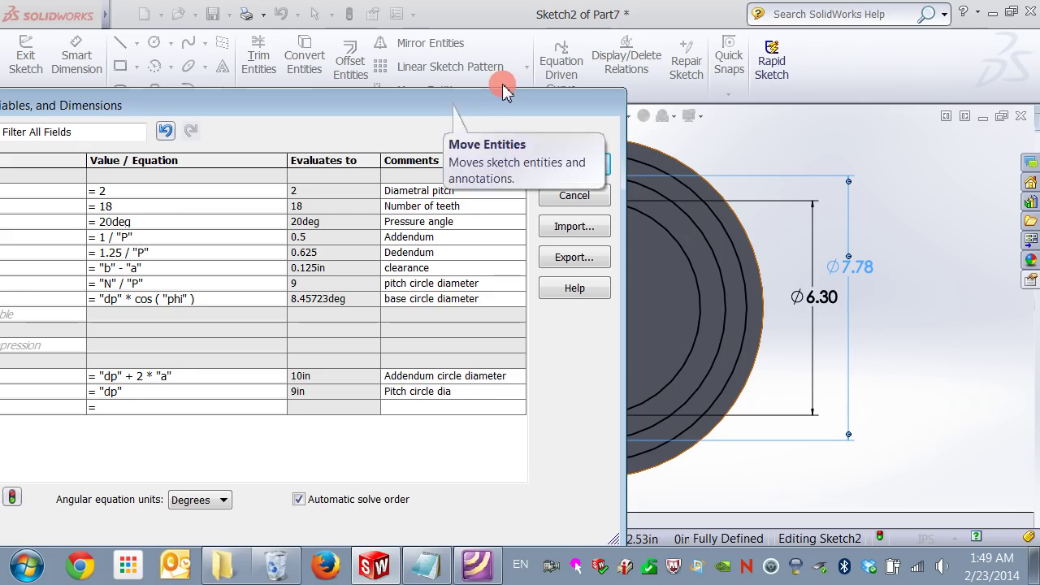
pyautogui.moveTo(453, 114); pyautogui.dragTo(546, 117)
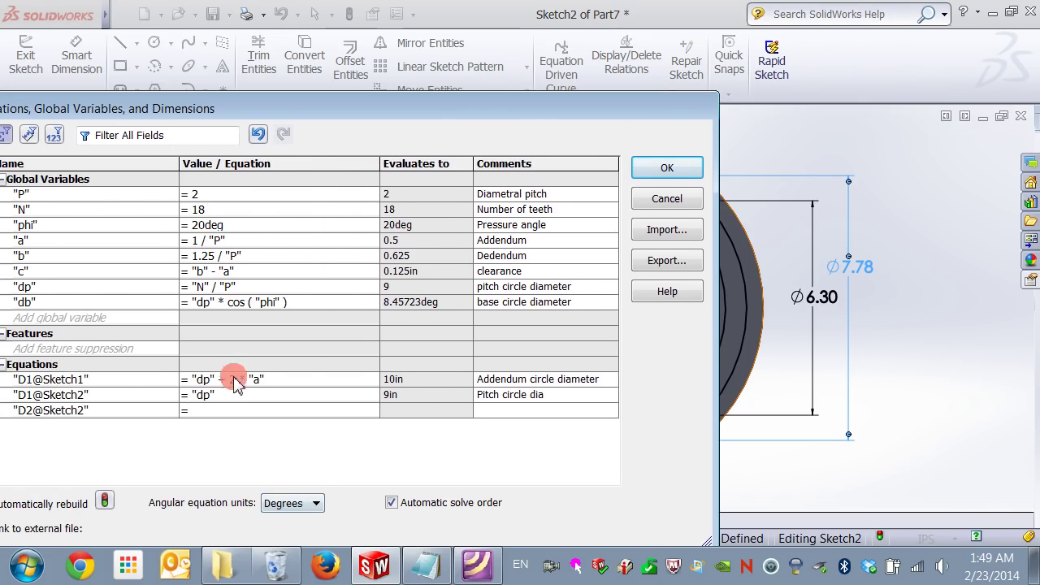
pyautogui.moveTo(192, 108); pyautogui.dragTo(302, 84)
pyautogui.write('db')
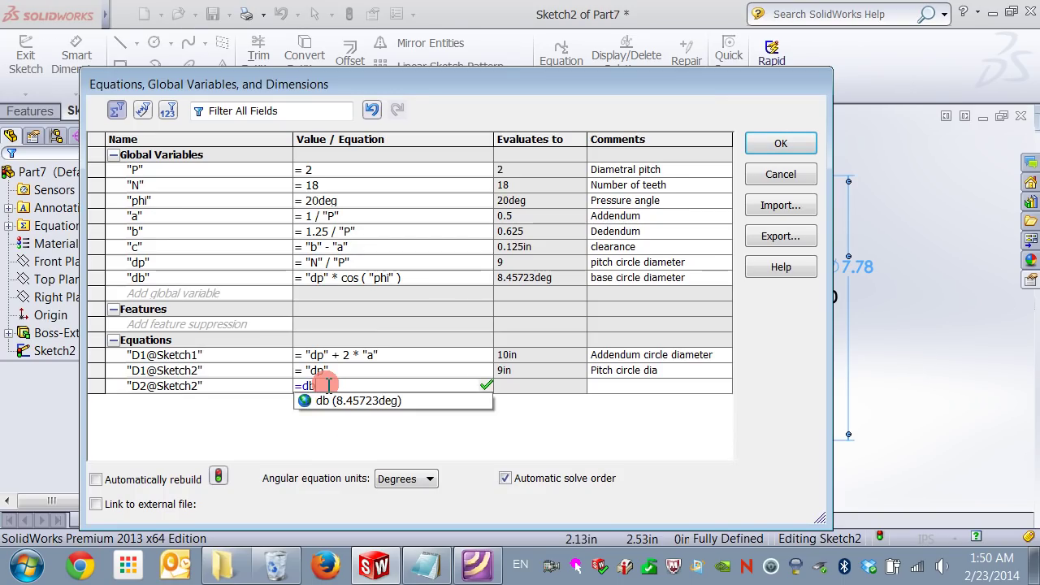
pyautogui.press('Return')
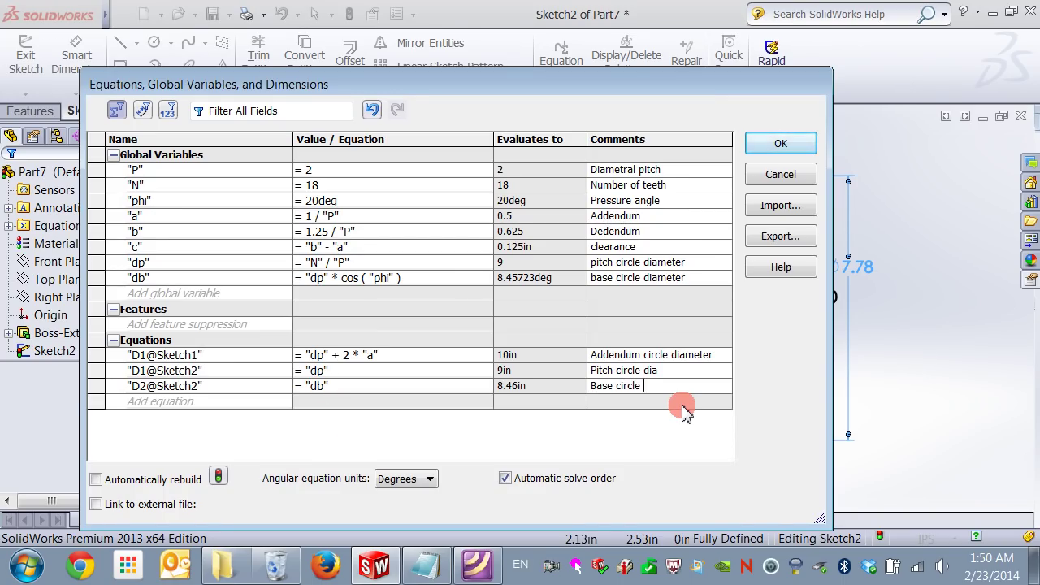
pyautogui.click(174, 406)
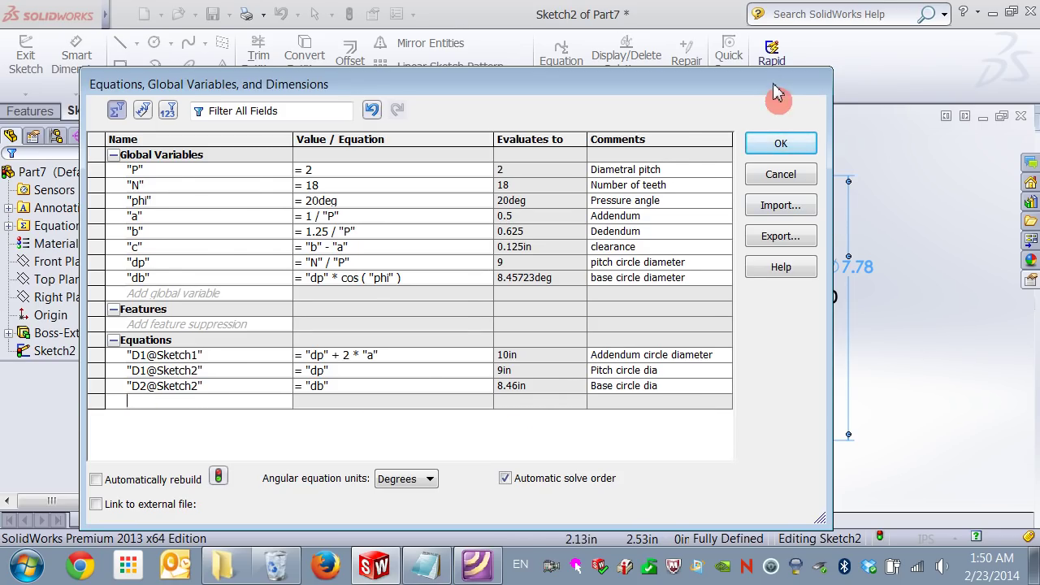
# Set D3@Sketch2 (Ø6.30) to "dp" - 2*"b", comment it 'Dedendum circle dia', and apply
pyautogui.moveTo(776, 90); pyautogui.dragTo(651, 80)
pyautogui.click(821, 299)
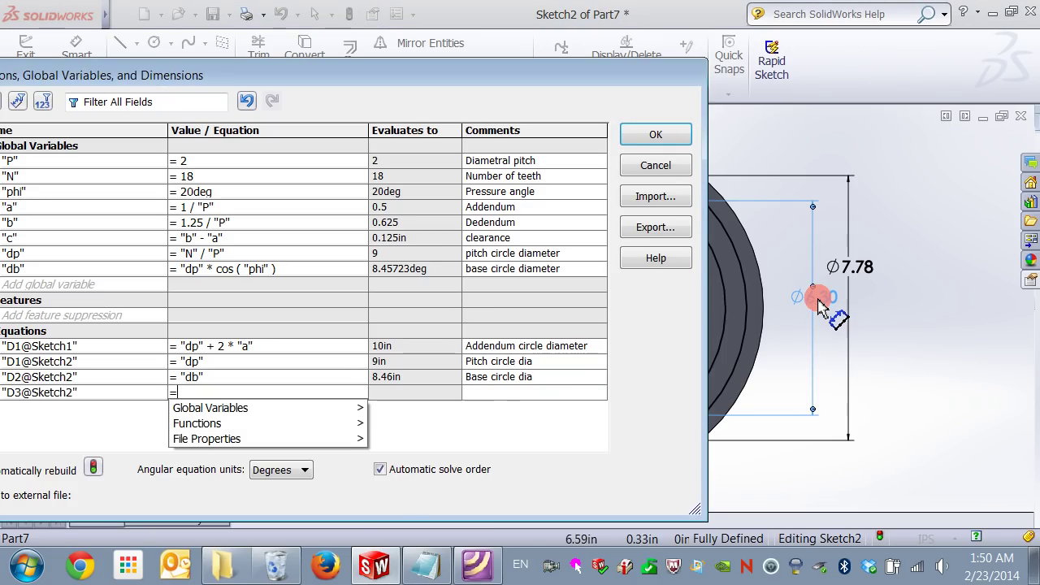
pyautogui.moveTo(210, 411)
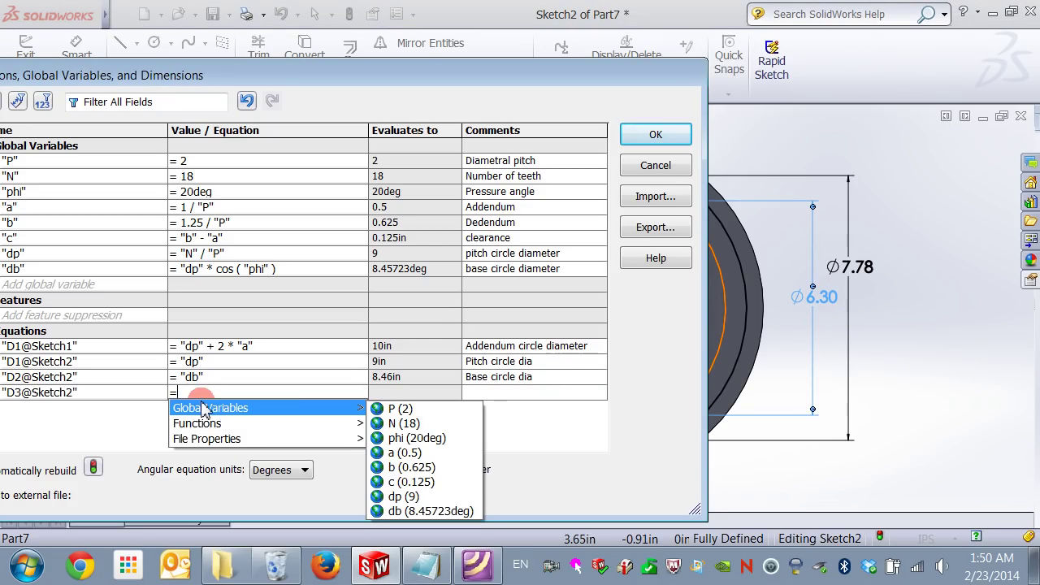
pyautogui.write('dp" - ')
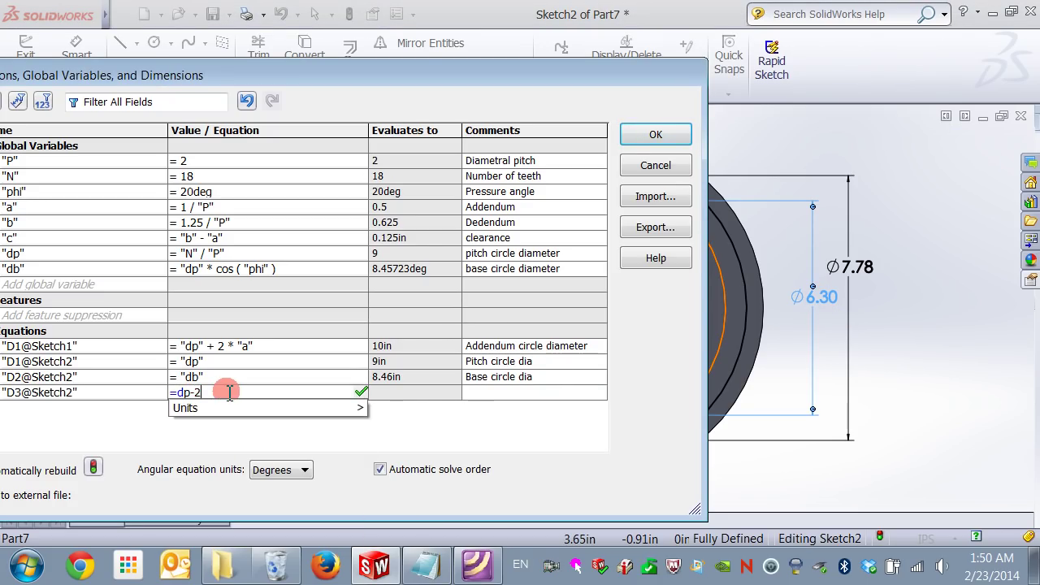
pyautogui.write('2 * "b')
pyautogui.press('Return')
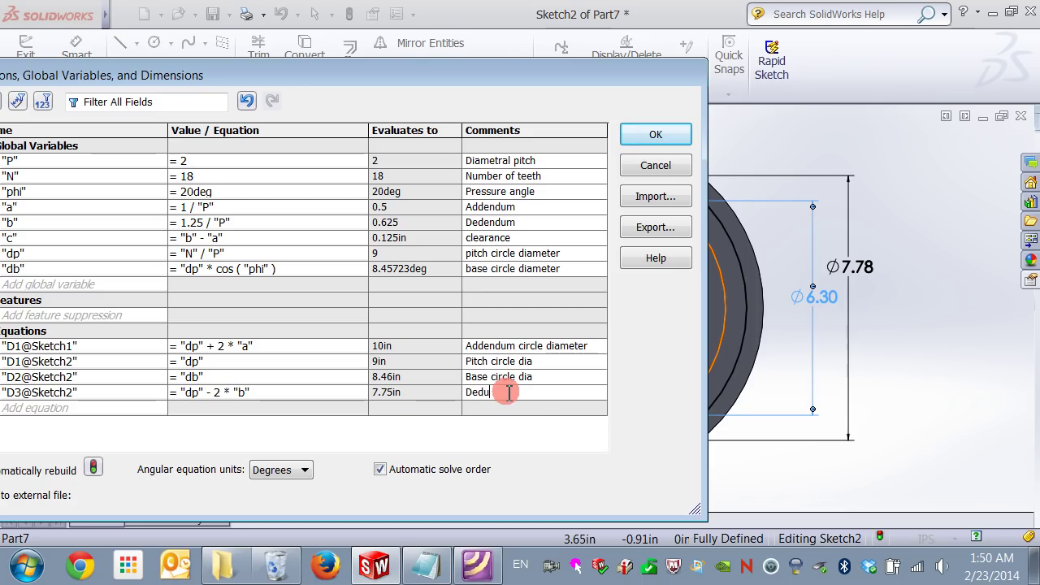
pyautogui.write('Dedendum')
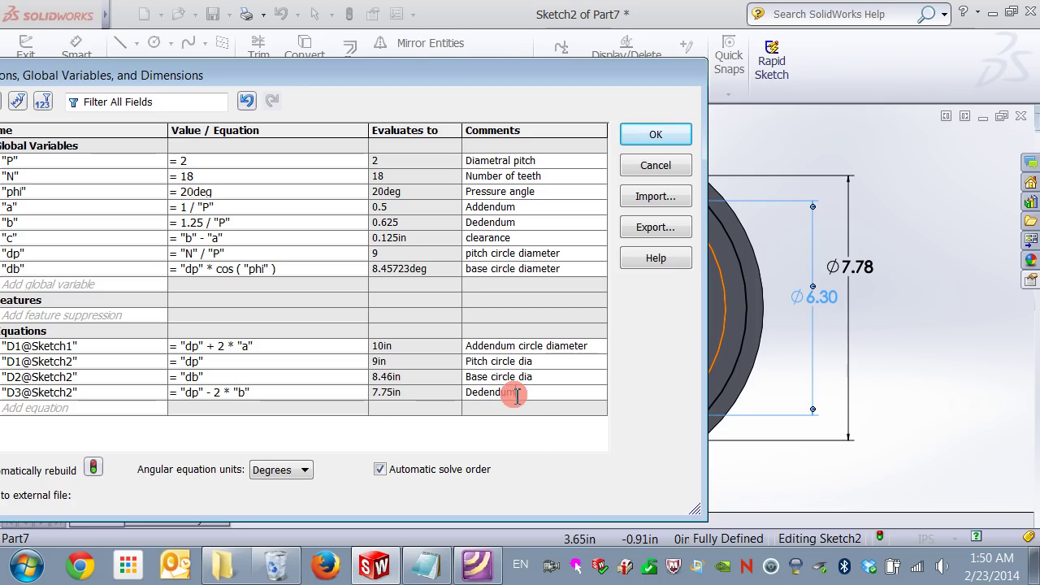
pyautogui.write(' r')
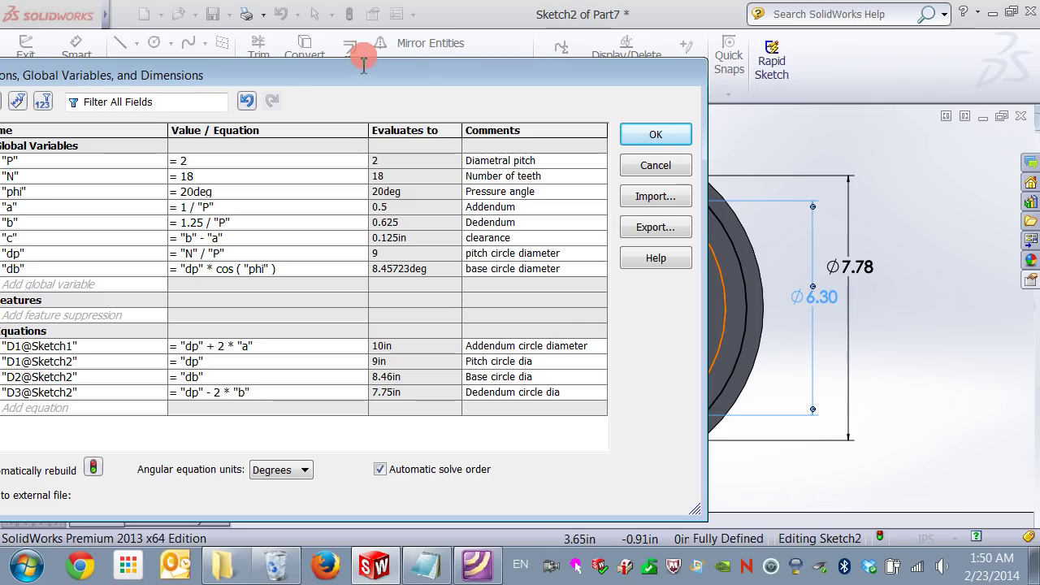
pyautogui.click(655, 136)
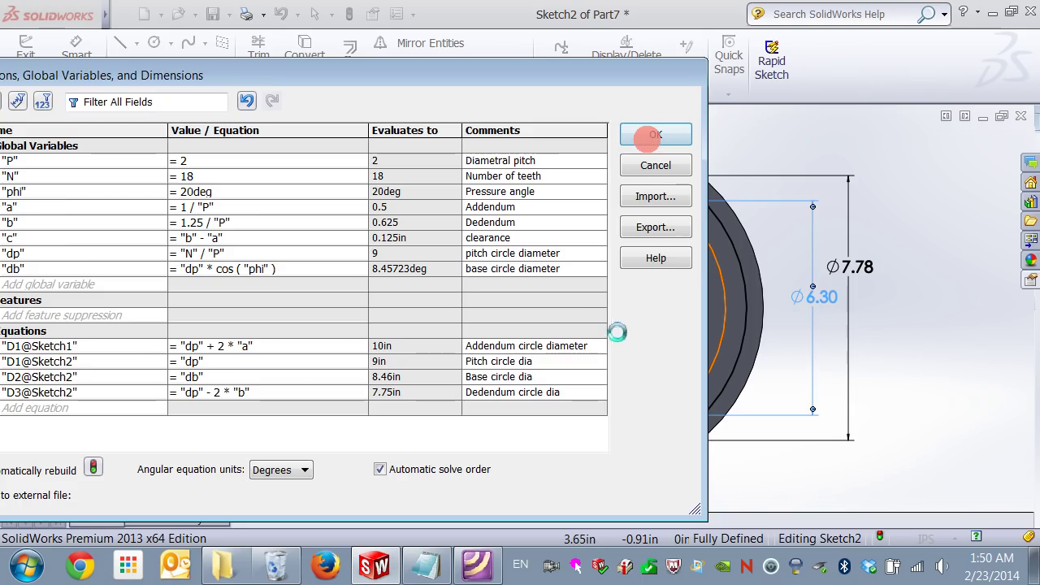
# Rebuild and reopen Sketch2, showing circles of Ø9.00, Ø8.46 and Ø7.75
pyautogui.click(350, 17)
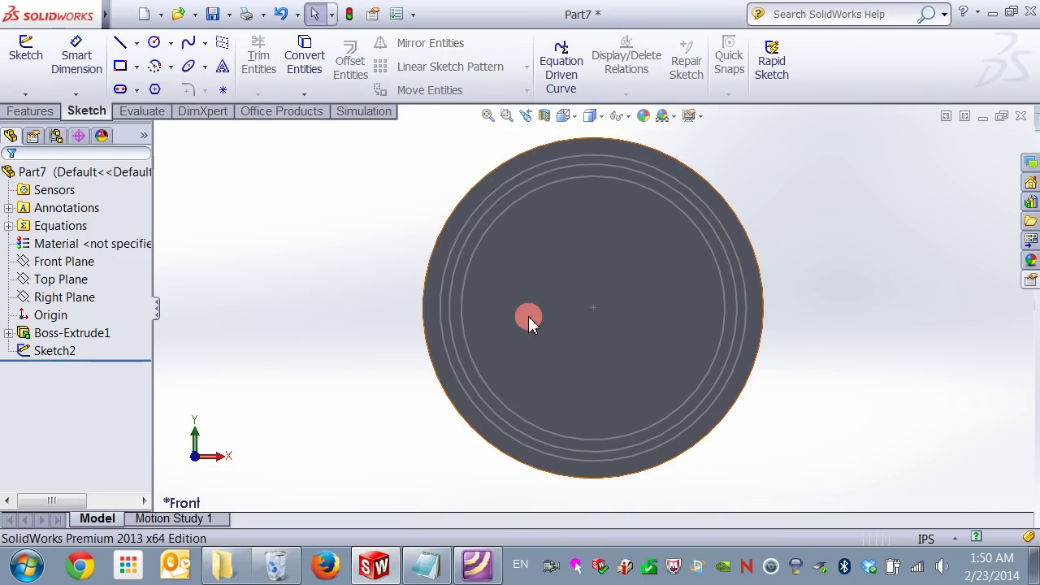
pyautogui.click(78, 353)
pyautogui.click(74, 301)
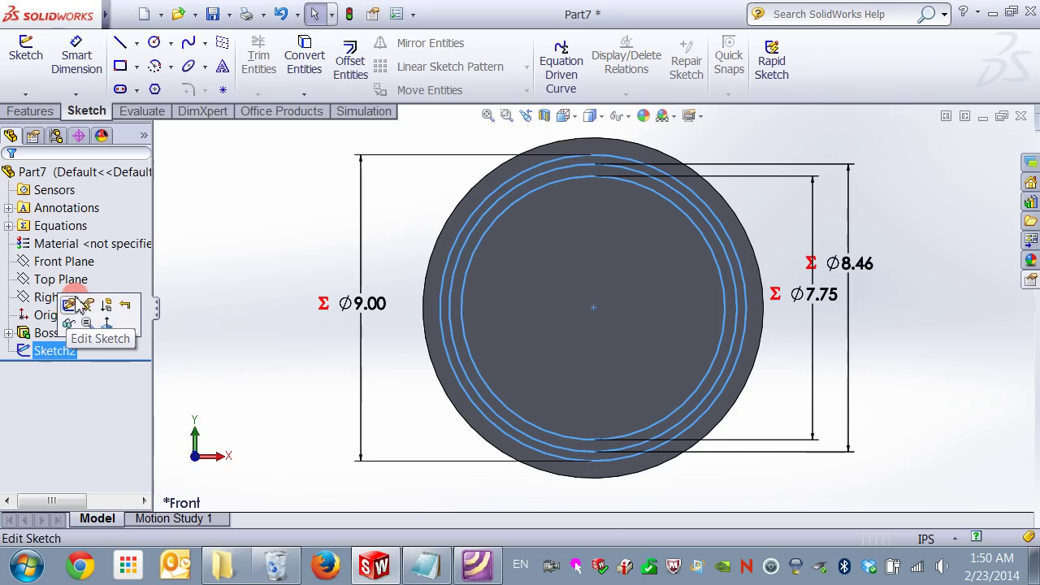
pyautogui.click(737, 302)
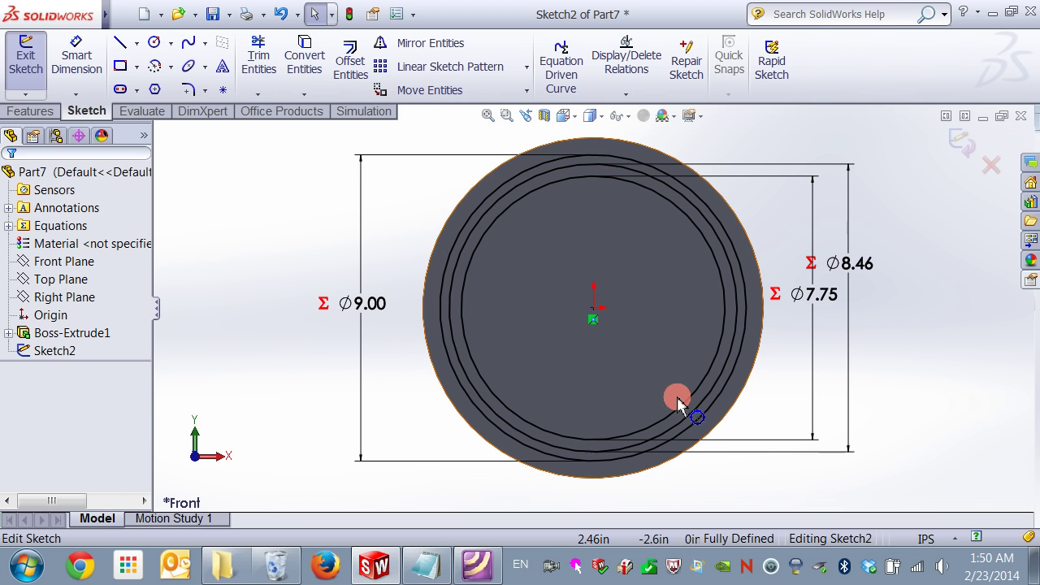
# Browse the Lecture 10 and Tutorial 06_Week8 PDFs for the involute diagrams
pyautogui.click(484, 567)
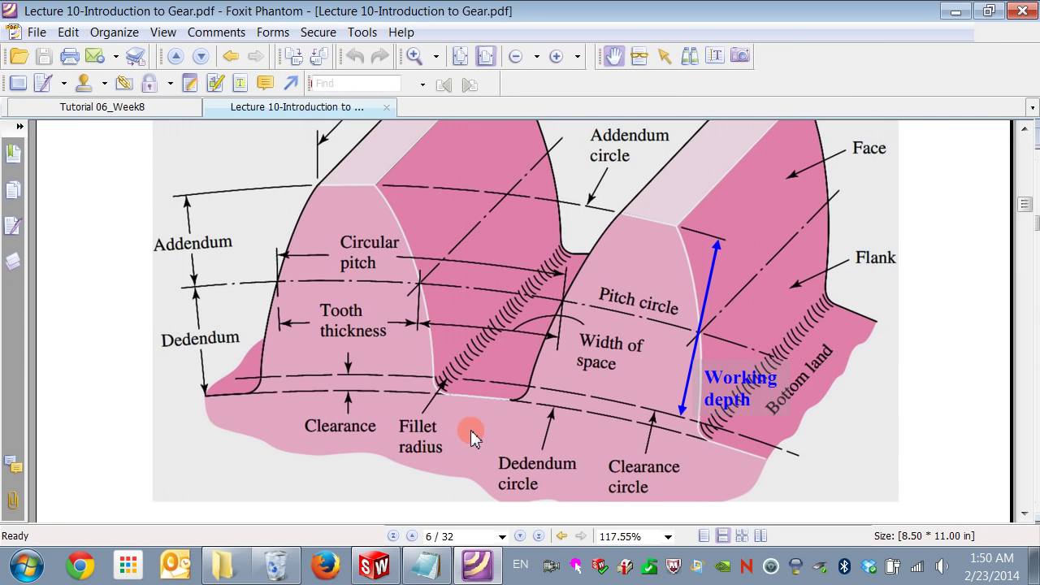
pyautogui.scroll(-10, 470, 433)
pyautogui.scroll(-5, 470, 433)
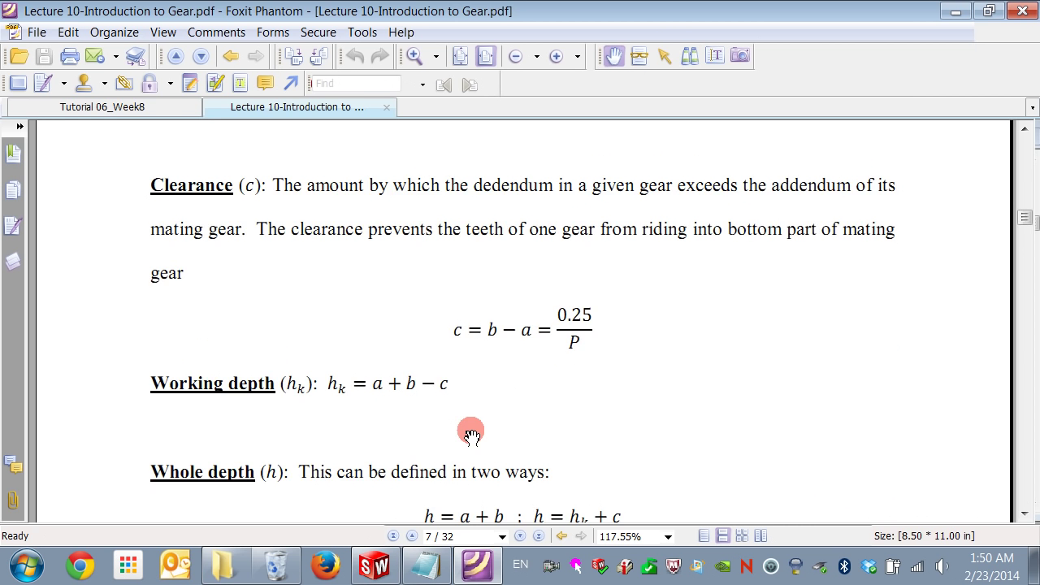
pyautogui.click(141, 110)
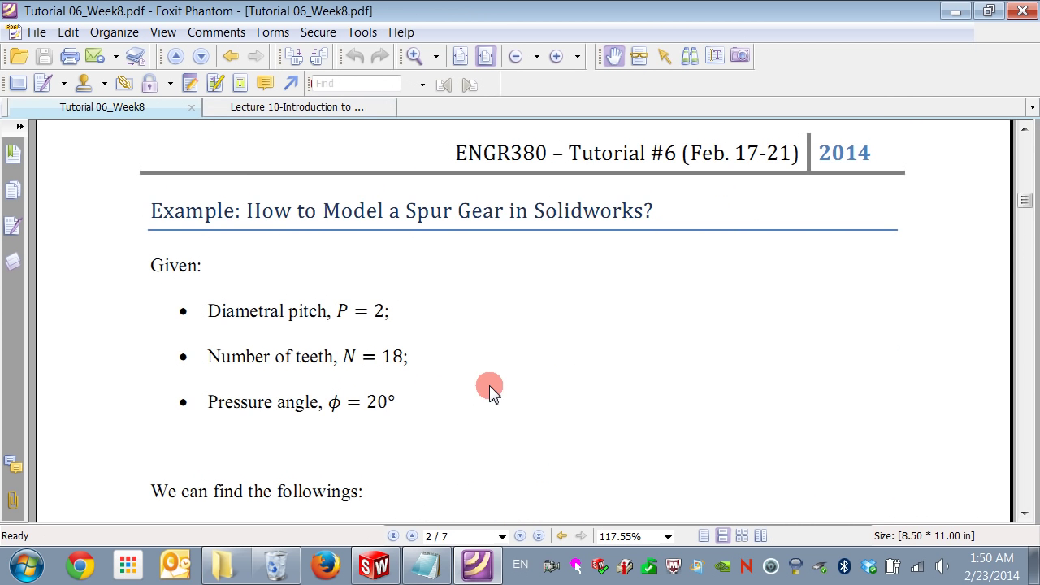
pyautogui.scroll(-15, 491, 390)
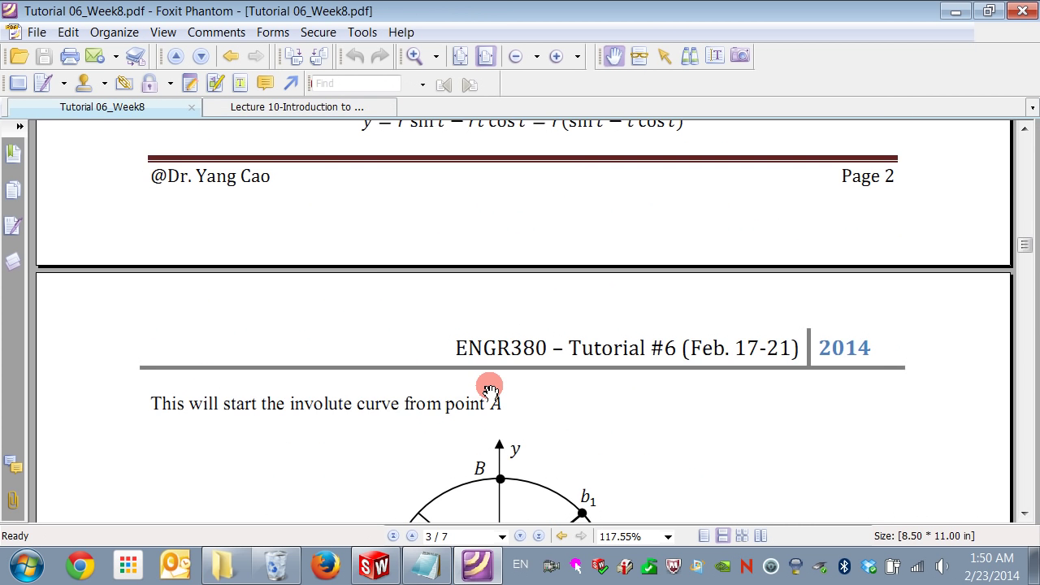
pyautogui.scroll(3, 491, 391)
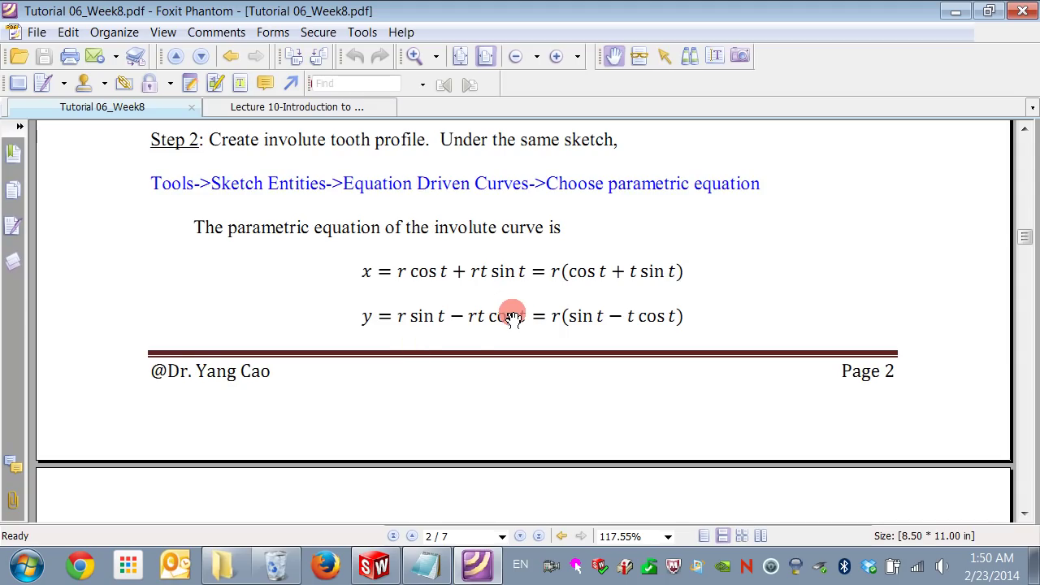
pyautogui.scroll(-6, 642, 246)
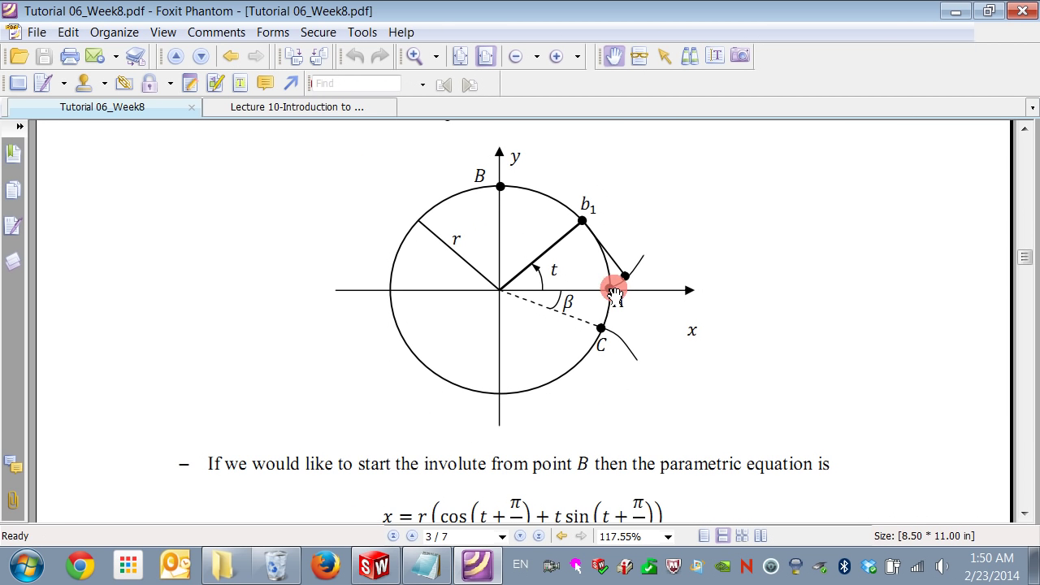
pyautogui.click(298, 107)
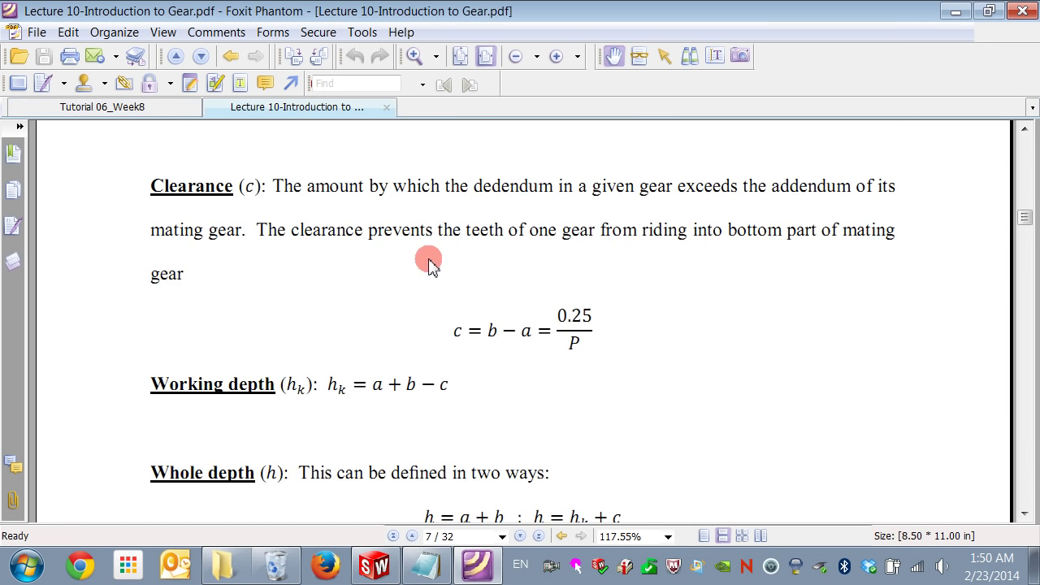
pyautogui.scroll(15, 431, 261)
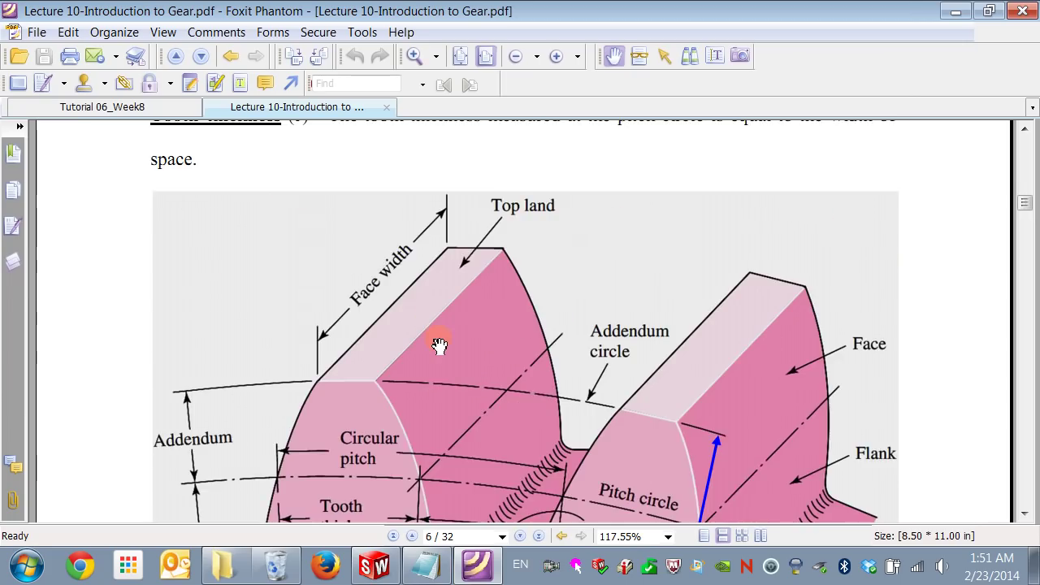
pyautogui.scroll(-6, 439, 346)
pyautogui.scroll(2, 431, 267)
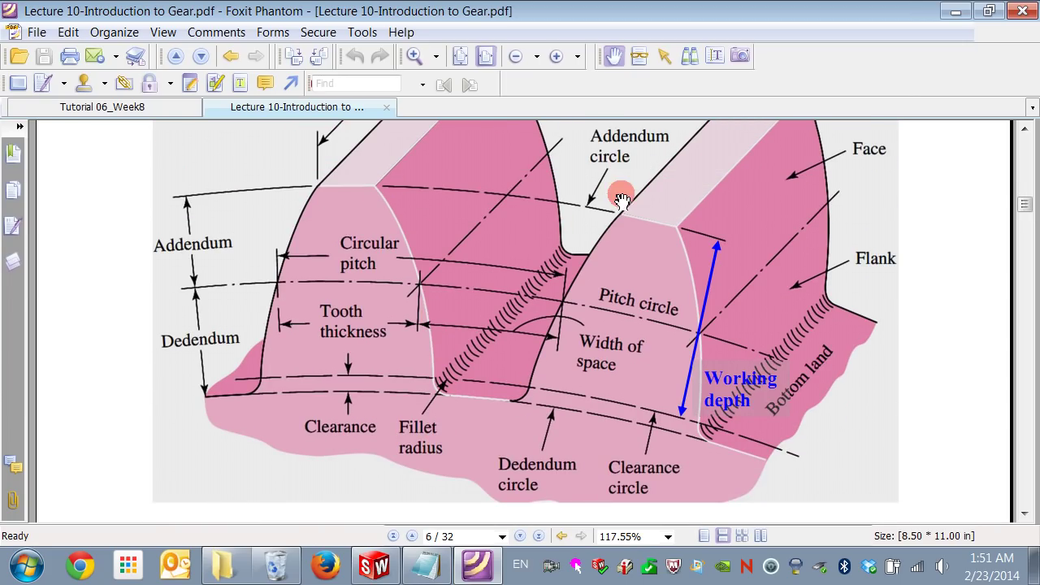
# Go back to Tutorial 06_Week8 and settle on page 2's involute parametric equations
pyautogui.click(111, 108)
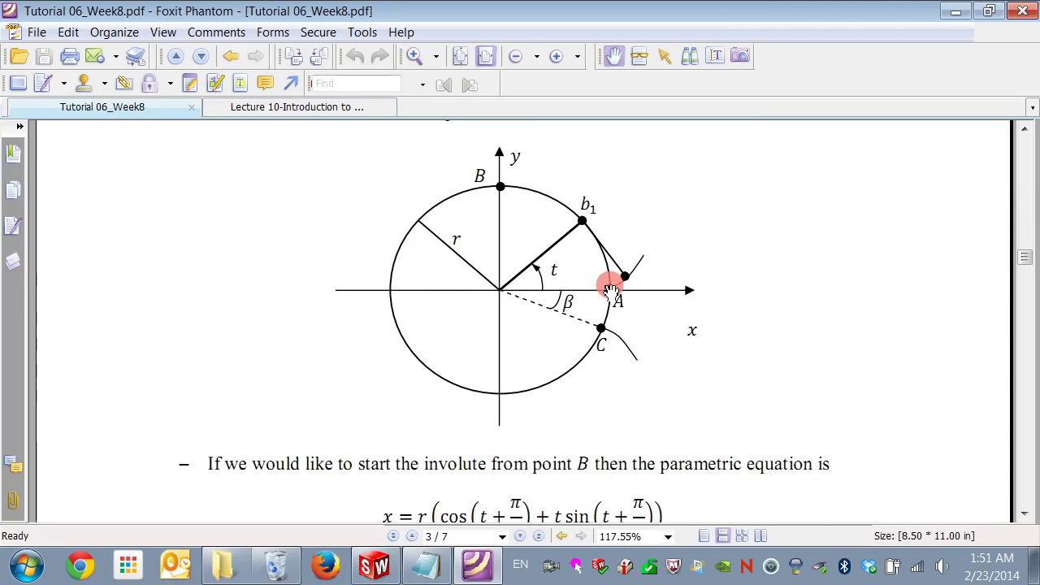
pyautogui.scroll(8, 649, 353)
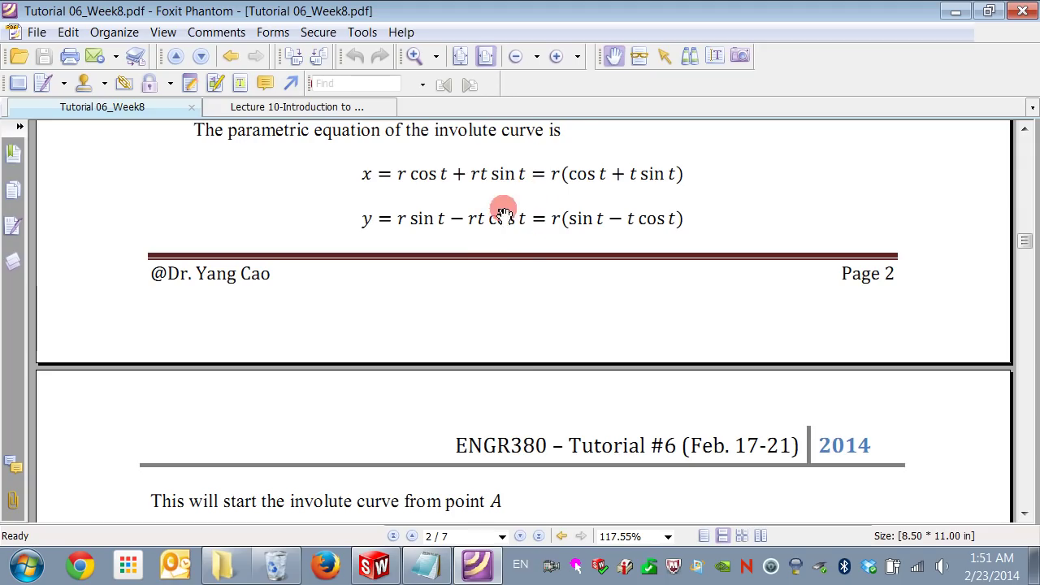
pyautogui.scroll(-8, 515, 360)
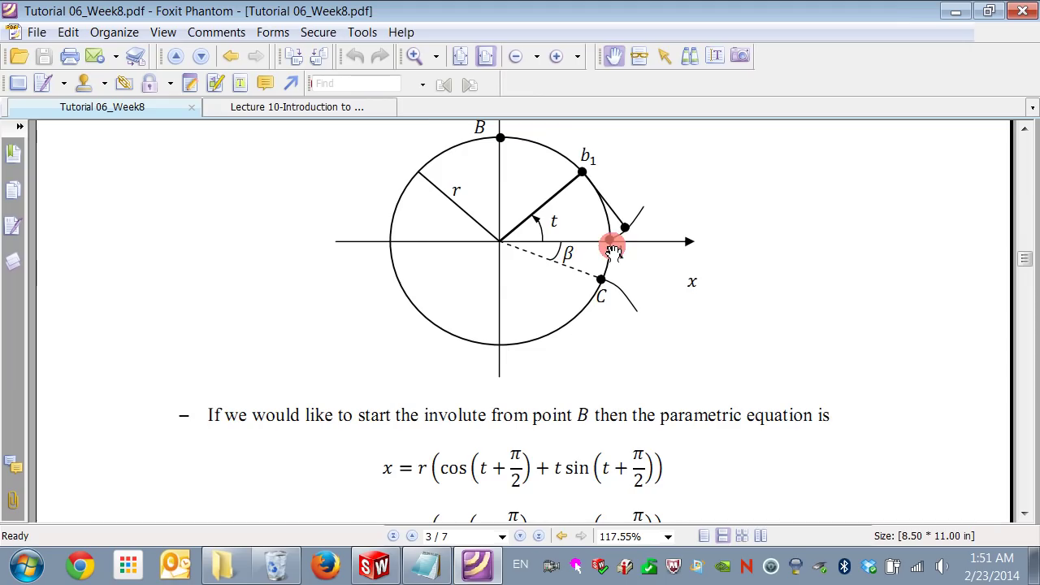
pyautogui.scroll(-10, 642, 406)
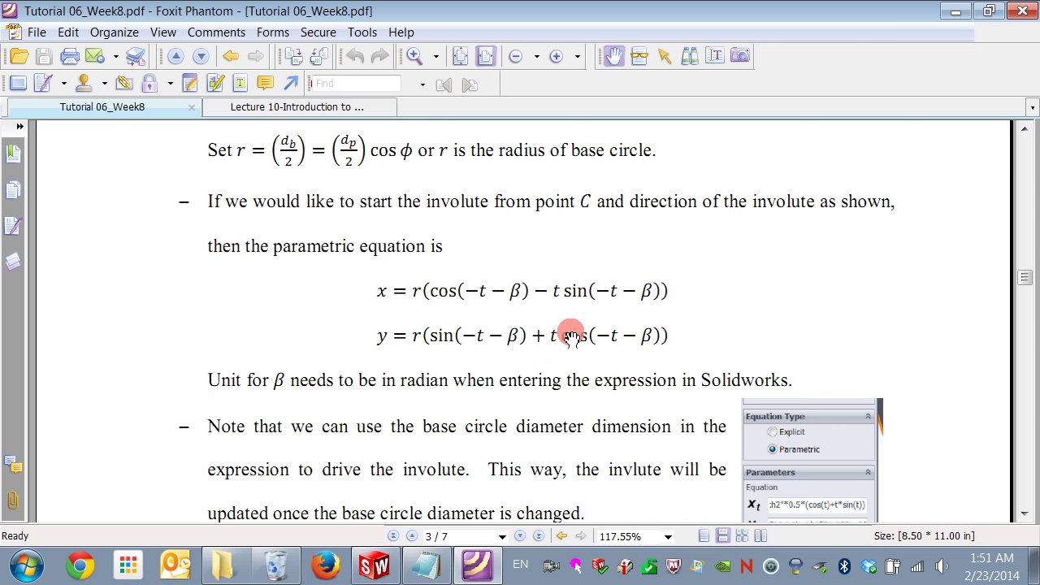
pyautogui.scroll(3, 572, 336)
pyautogui.scroll(3, 572, 336)
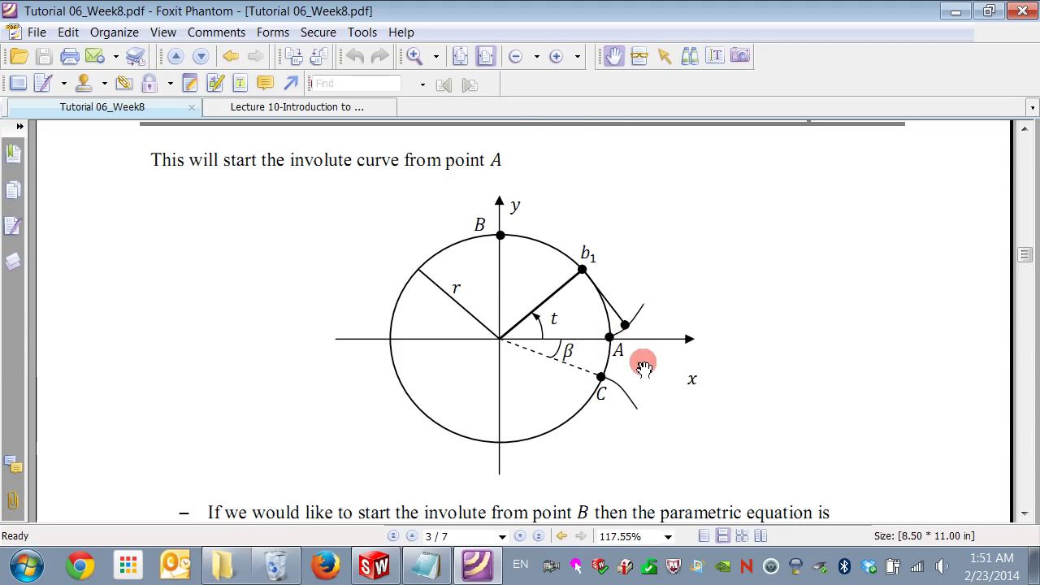
pyautogui.scroll(4, 627, 318)
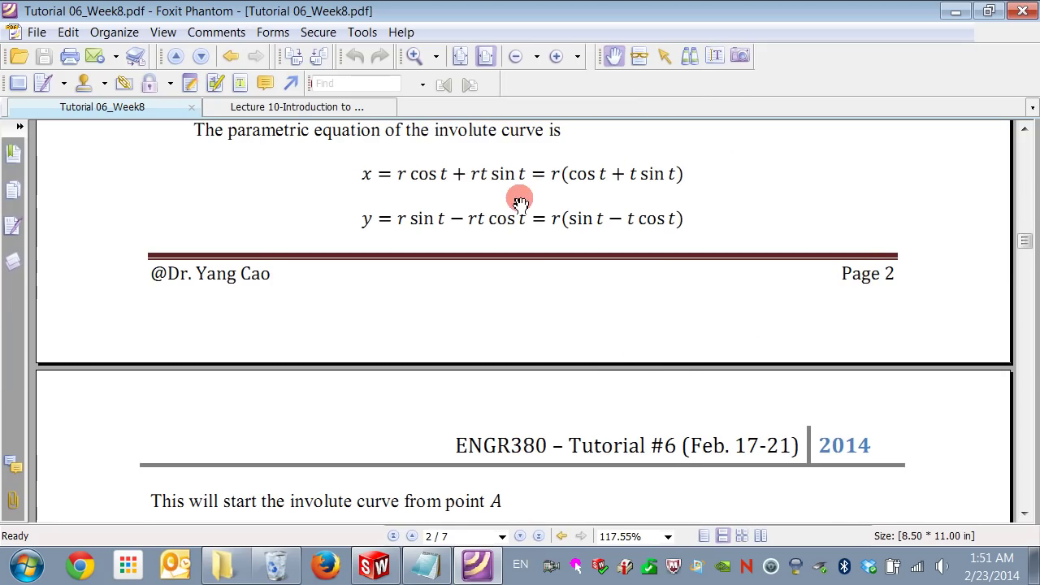
# Select the first involute equation line in GearInvolute.txt, then return to SolidWorks
pyautogui.click(426, 567)
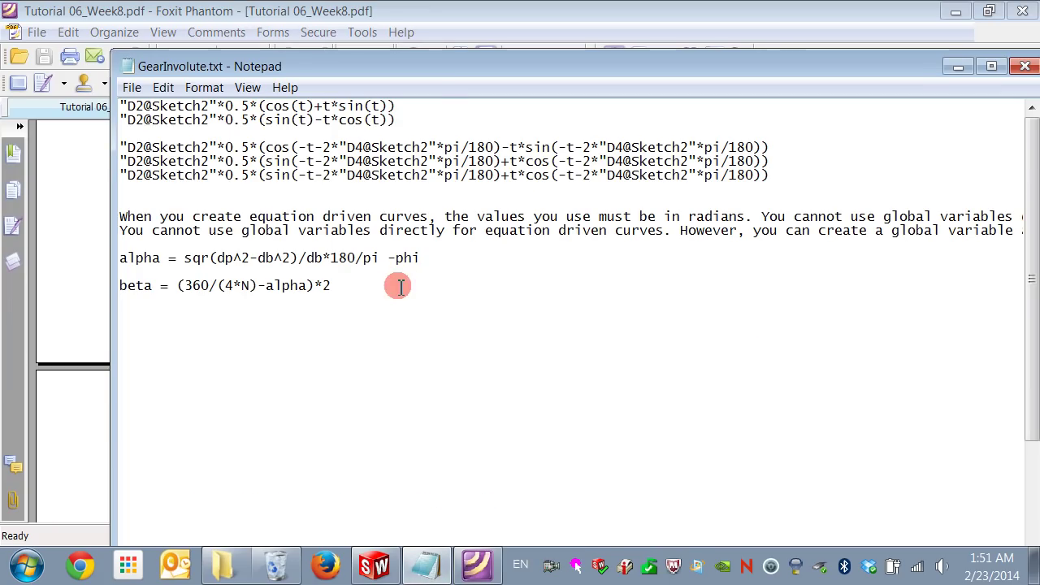
pyautogui.moveTo(447, 67); pyautogui.dragTo(440, 119)
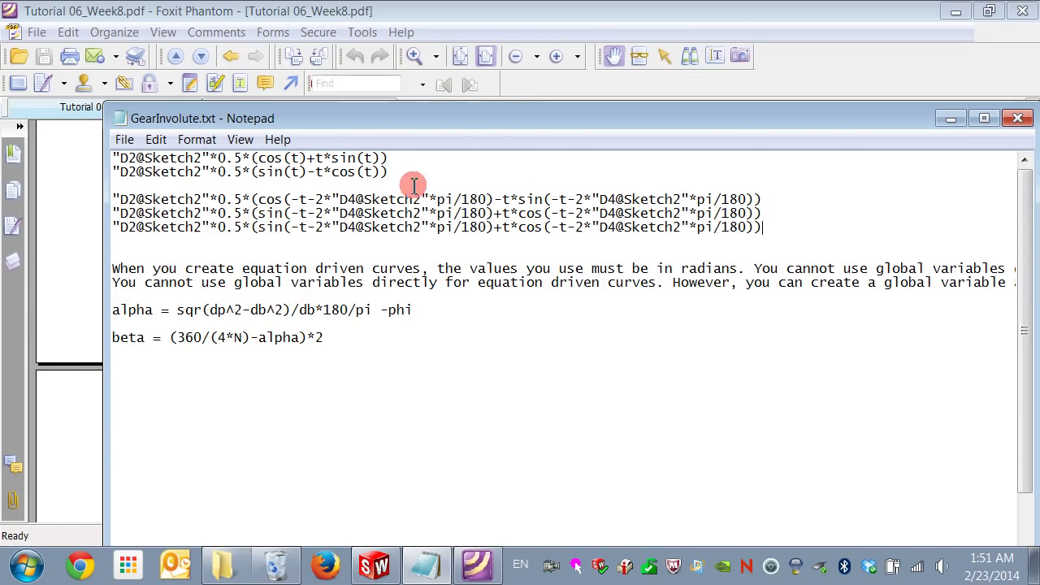
pyautogui.moveTo(241, 158); pyautogui.dragTo(107, 158)
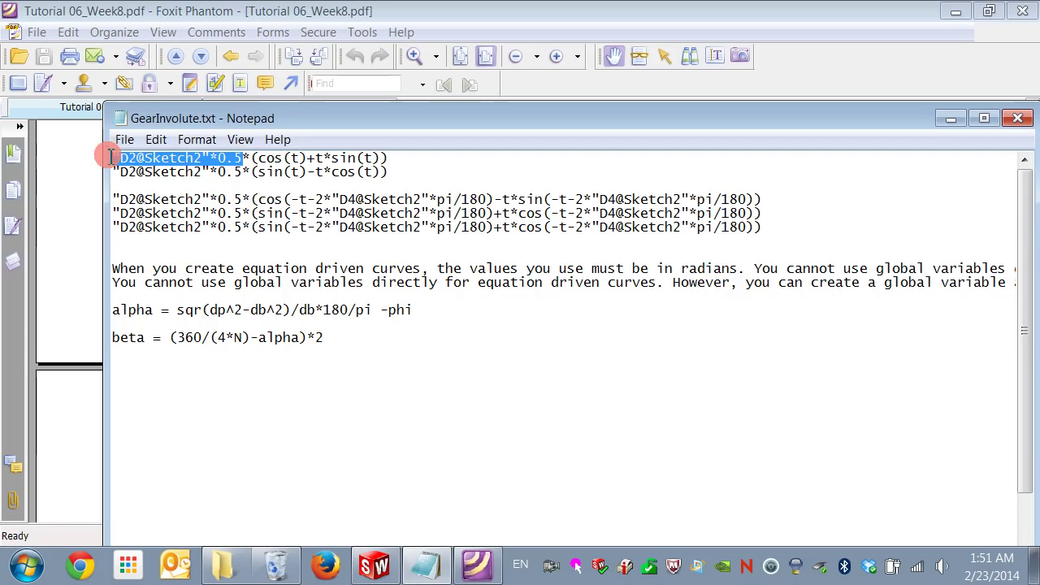
pyautogui.click(242, 170)
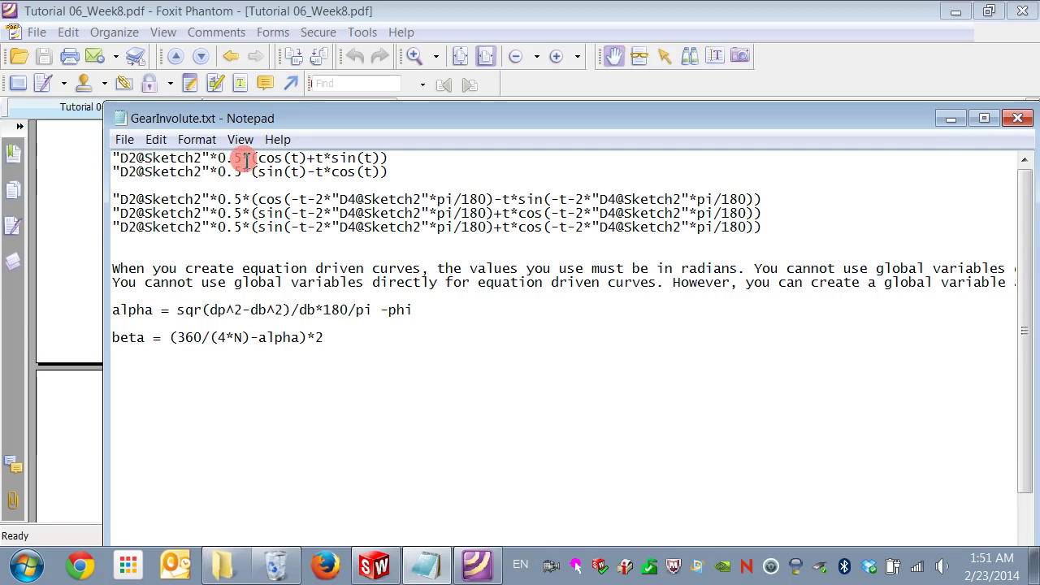
pyautogui.moveTo(242, 157); pyautogui.dragTo(112, 157)
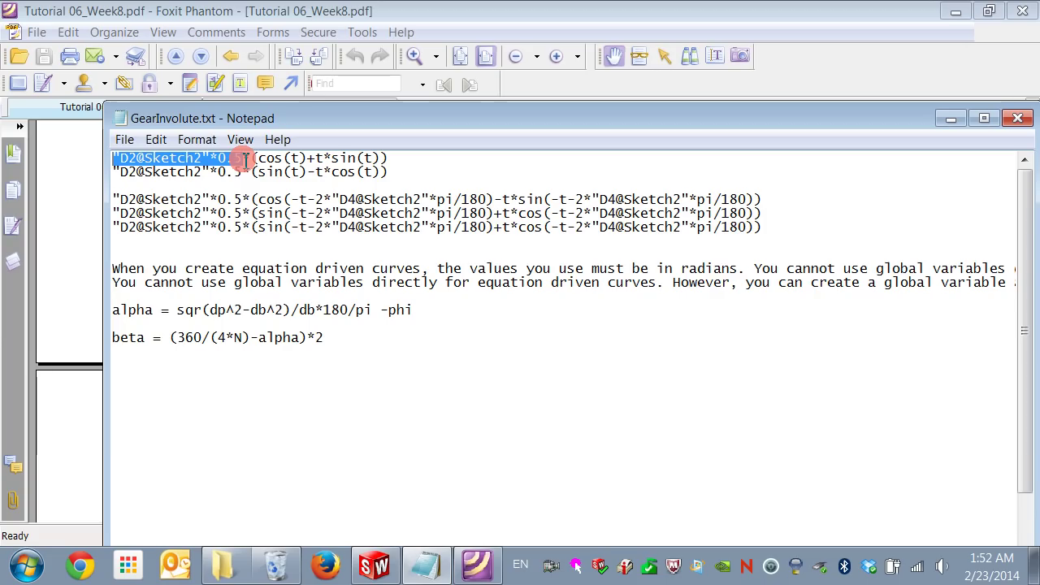
pyautogui.click(234, 172)
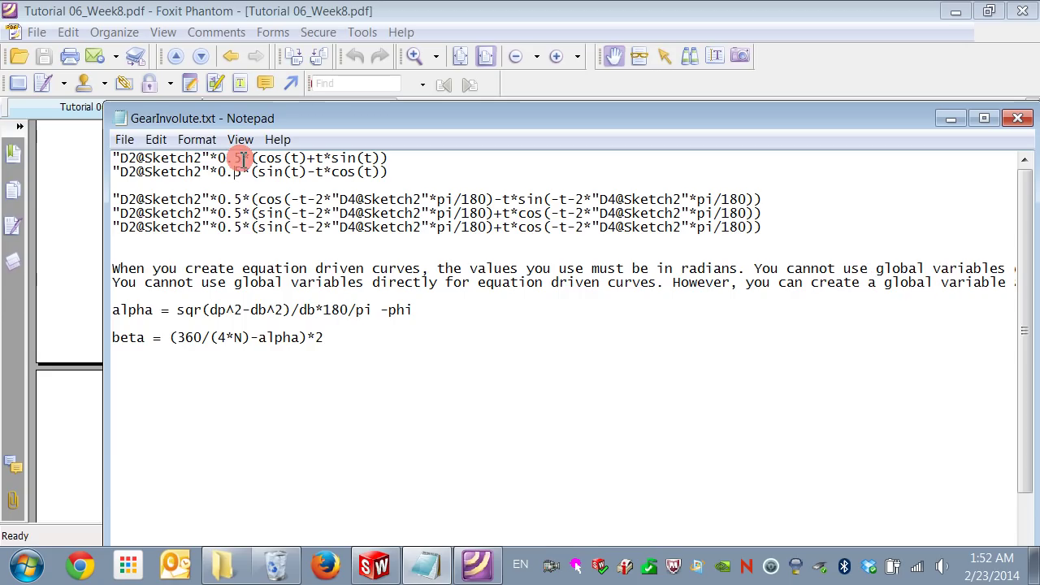
pyautogui.moveTo(243, 159); pyautogui.dragTo(110, 156)
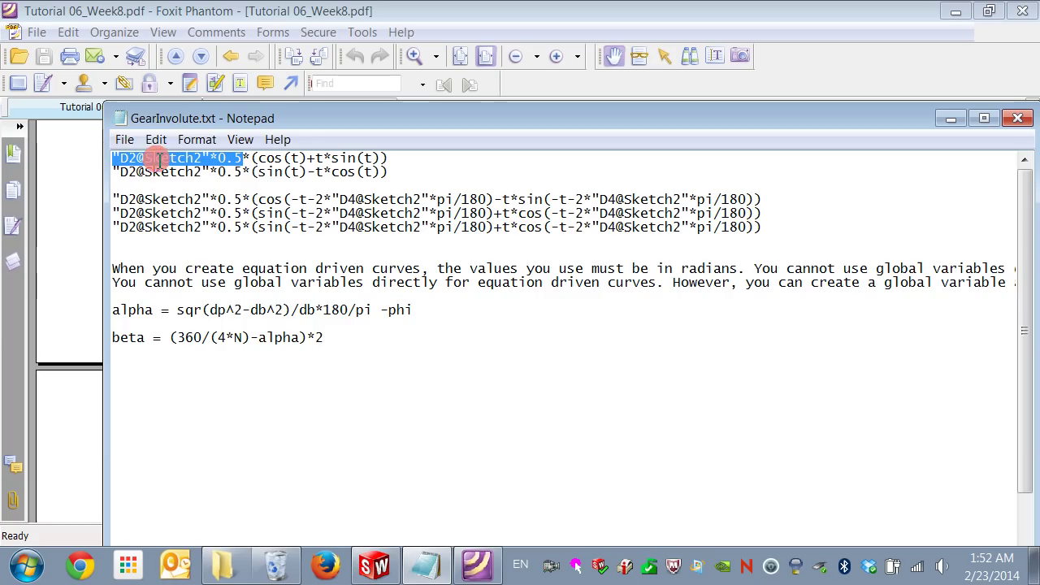
pyautogui.click(202, 164)
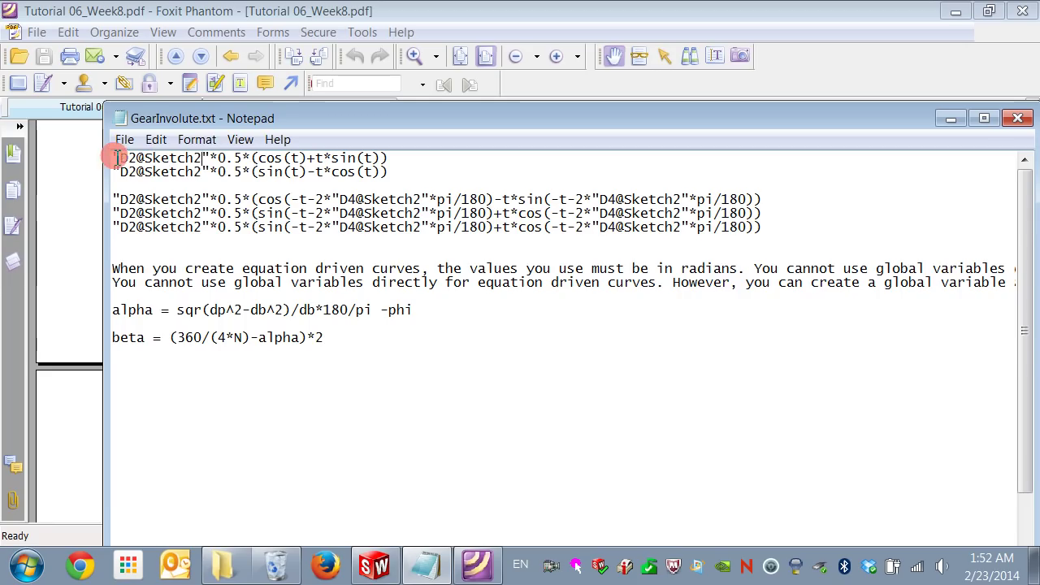
pyautogui.click(203, 160)
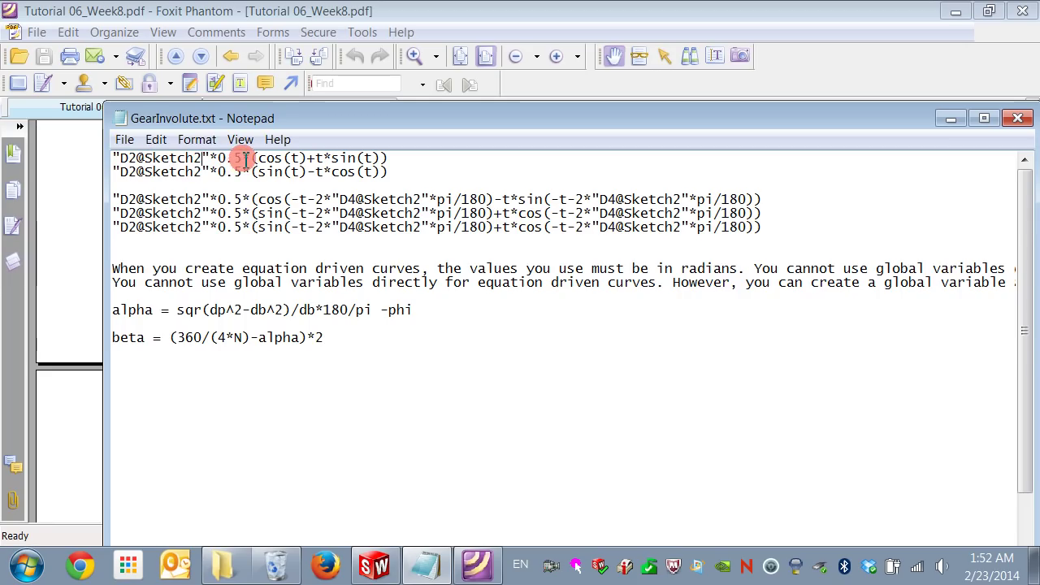
pyautogui.moveTo(399, 157); pyautogui.dragTo(100, 157)
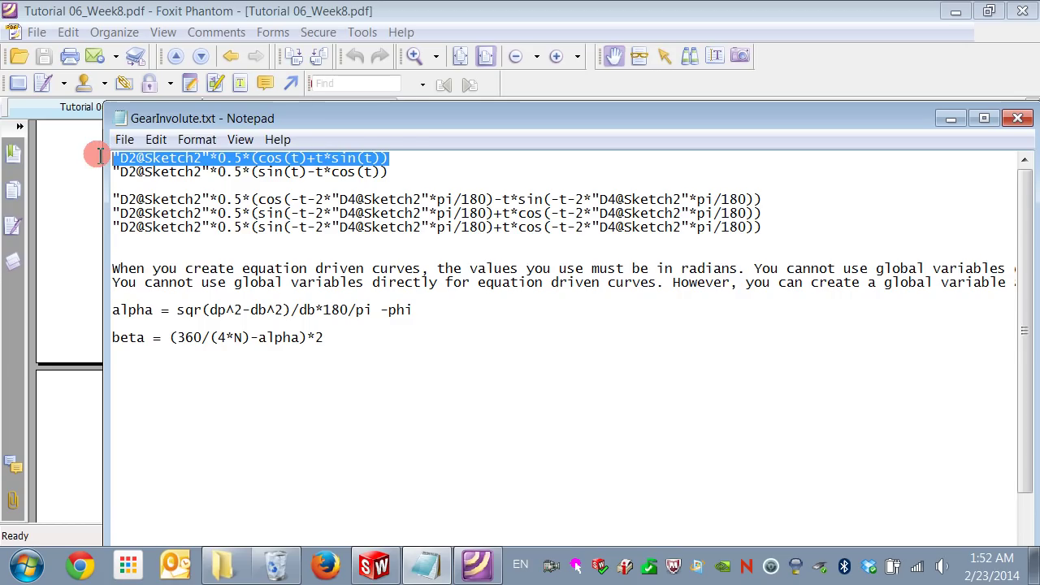
pyautogui.click(370, 573)
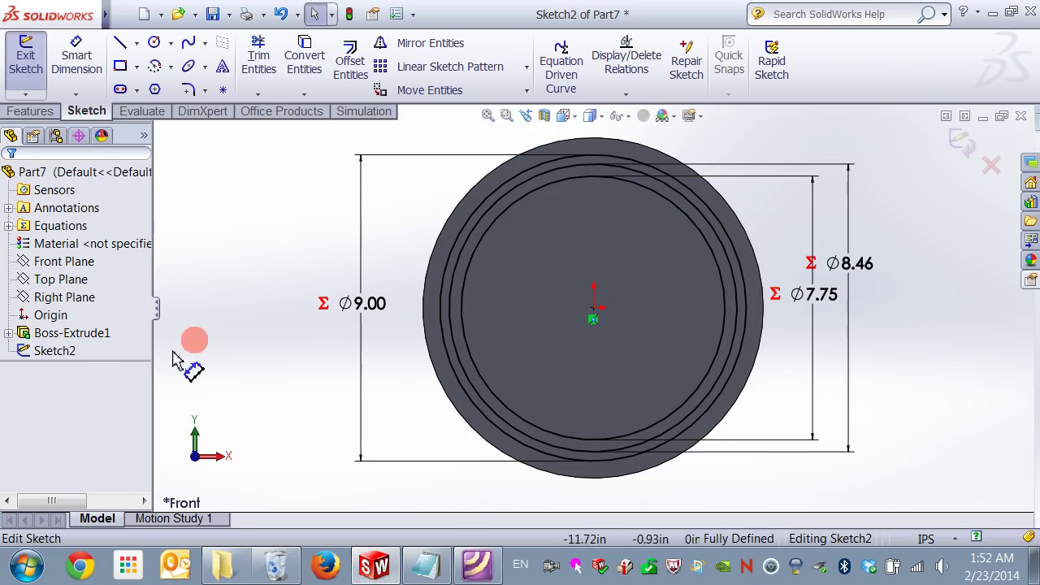
# Start an Equation Driven Curve in Sketch2 via Tools > Sketch Entities
pyautogui.click(64, 356)
pyautogui.press('Escape')
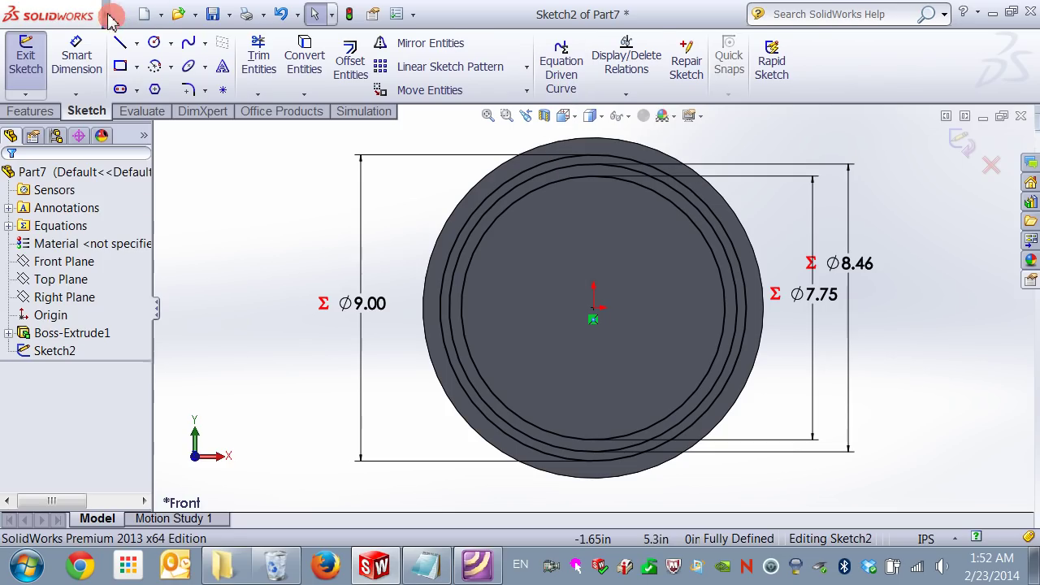
pyautogui.moveTo(112, 18)
pyautogui.click(186, 14)
pyautogui.moveTo(221, 14)
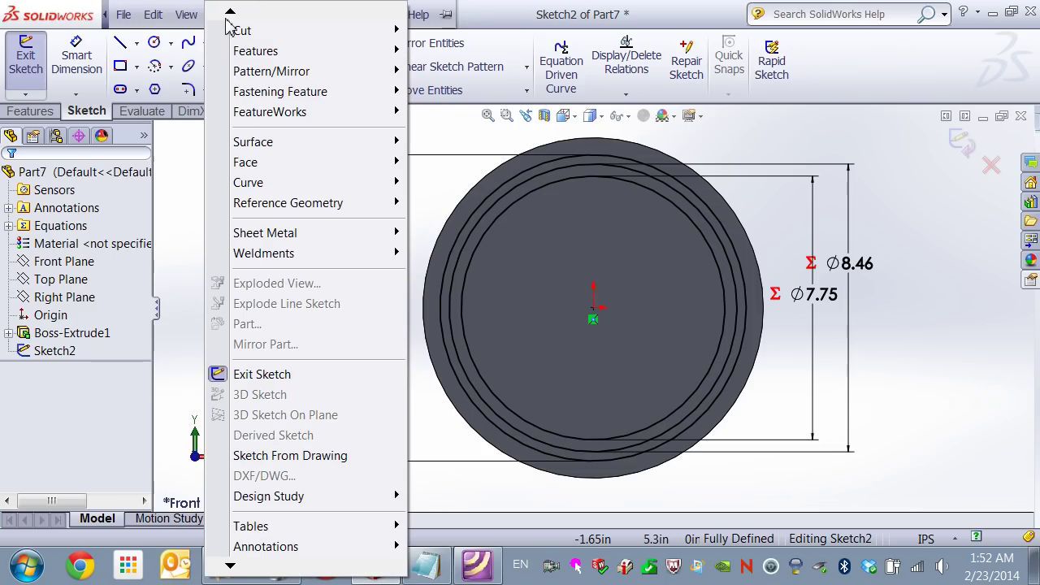
pyautogui.moveTo(254, 16)
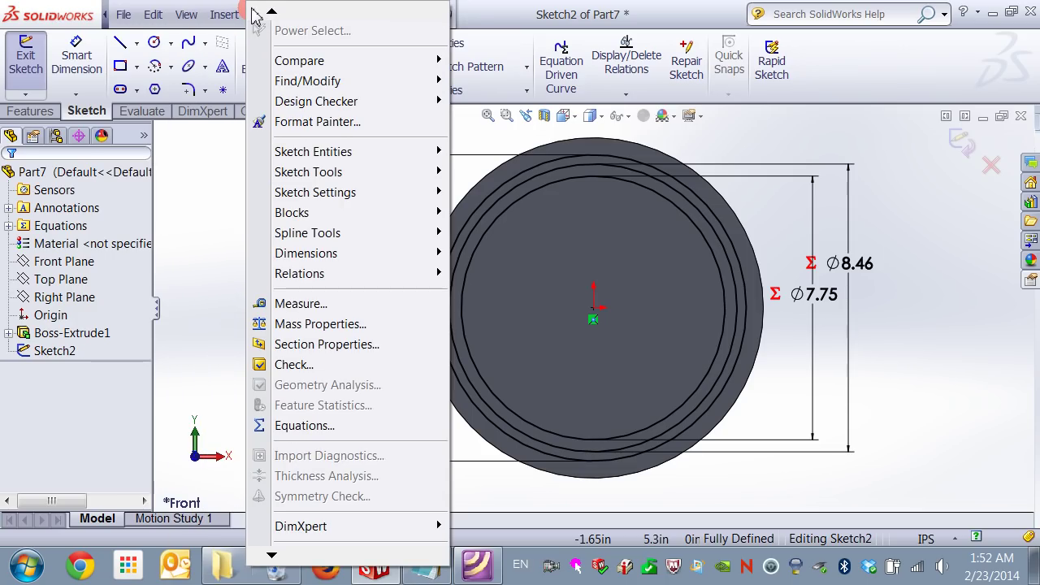
pyautogui.moveTo(346, 154)
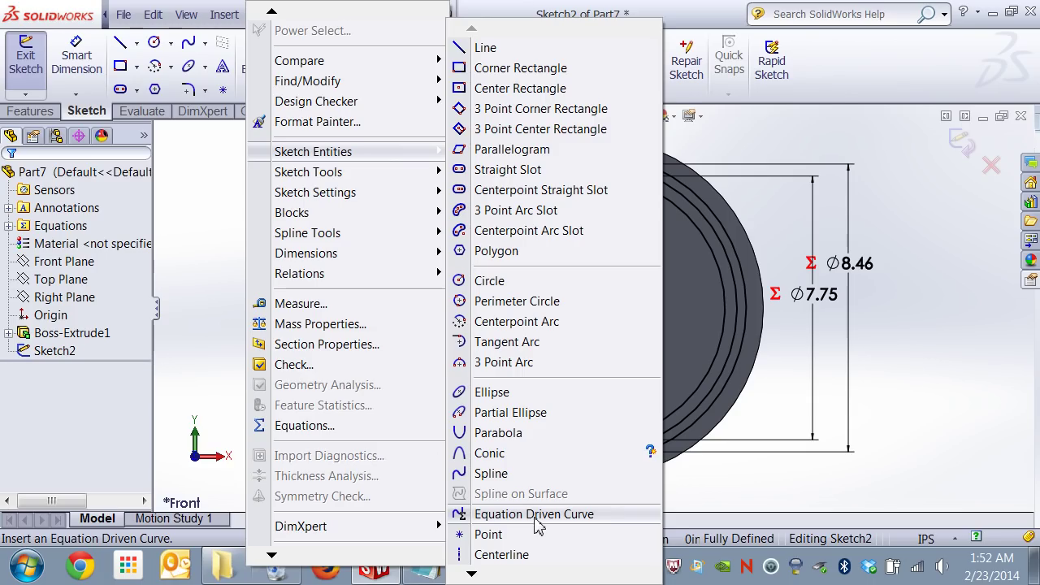
pyautogui.click(833, 74)
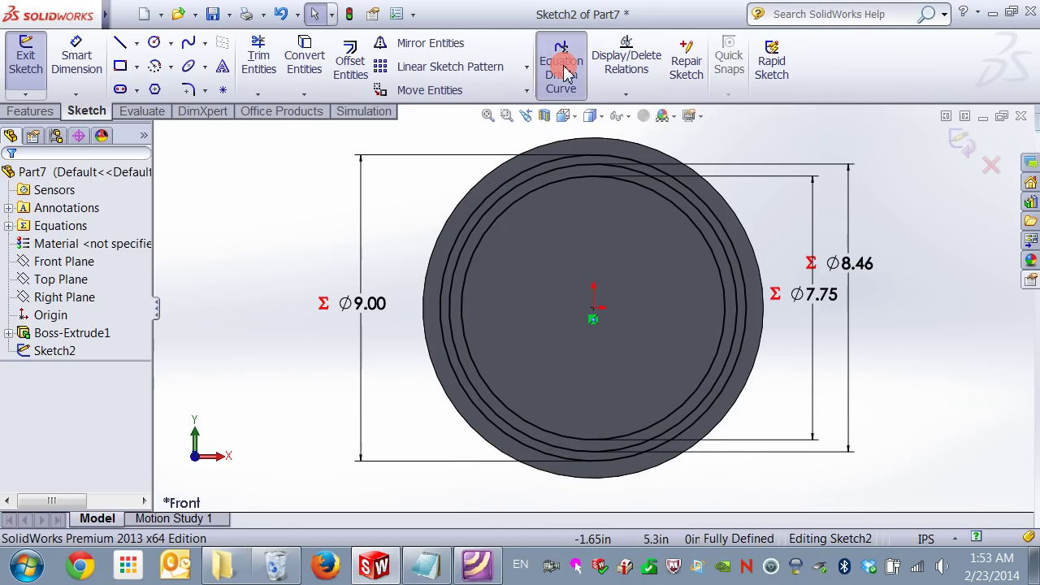
pyautogui.click(566, 73)
# Create a parametric involute curve from the Notepad x(t), y(t) expressions with t from 0 to 0.68
pyautogui.click(40, 332)
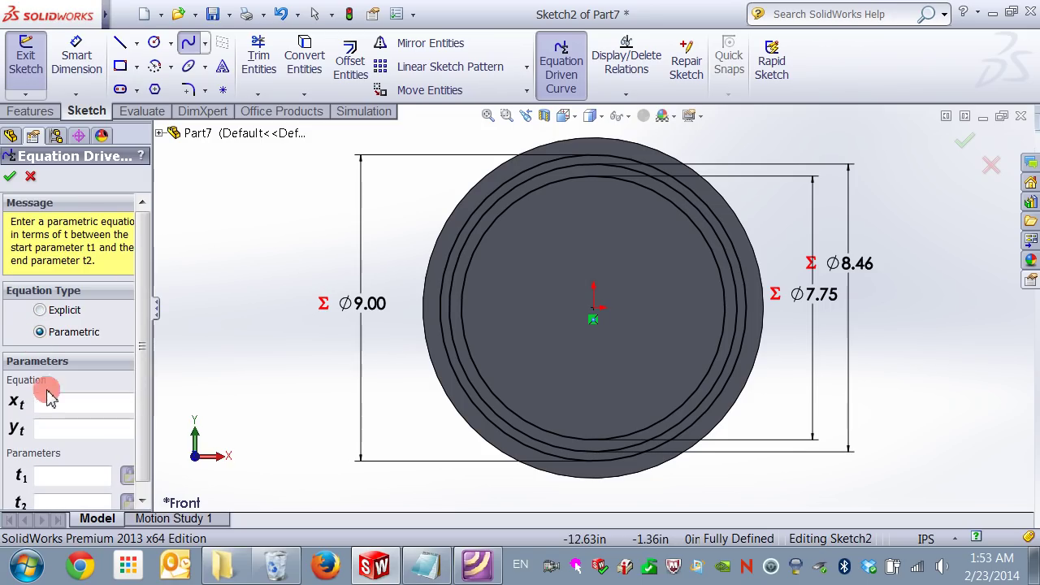
pyautogui.click(52, 405)
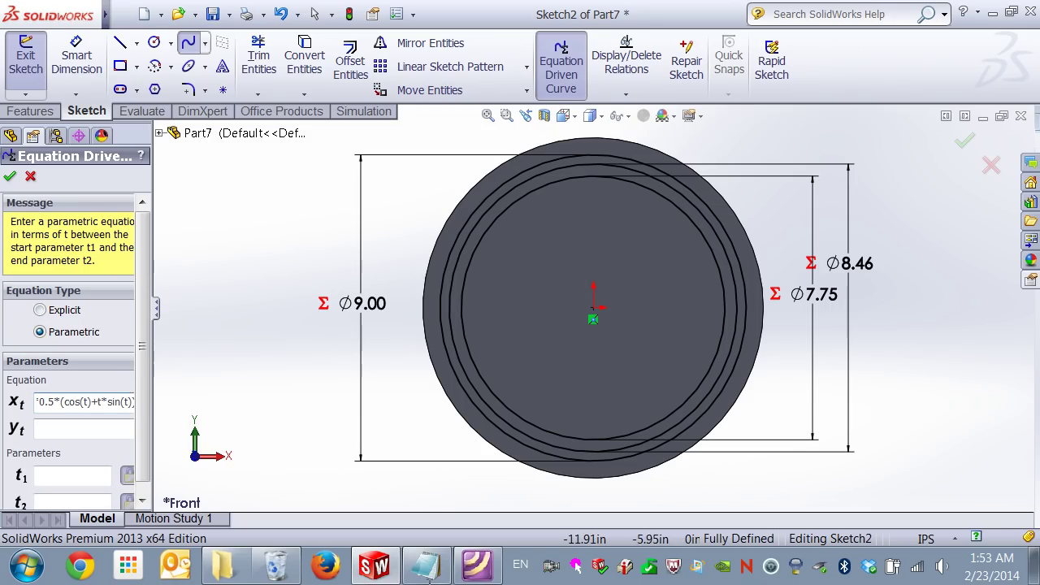
pyautogui.click(427, 566)
pyautogui.moveTo(389, 172); pyautogui.dragTo(113, 172)
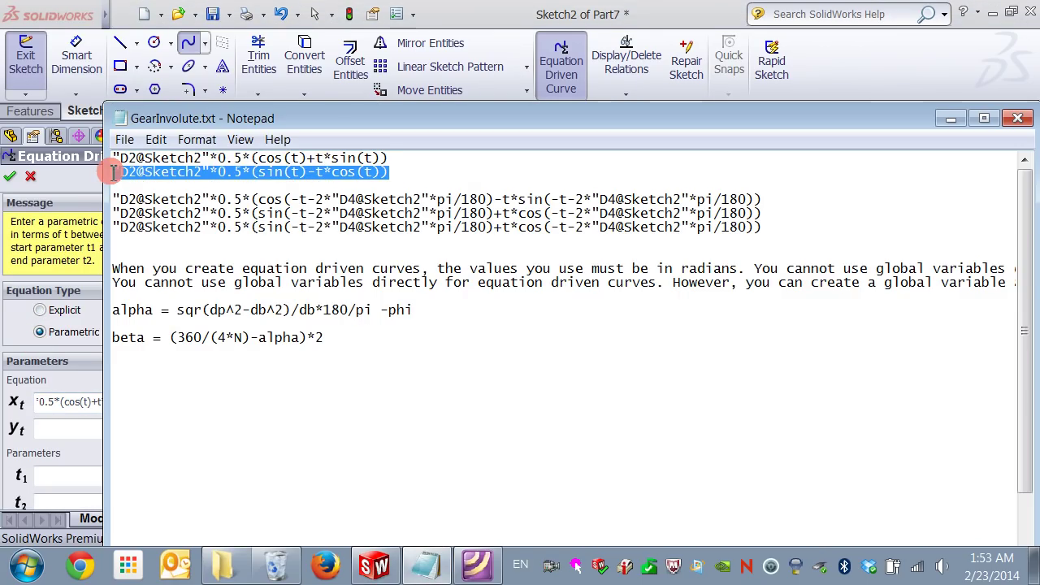
pyautogui.click(57, 432)
pyautogui.click(78, 482)
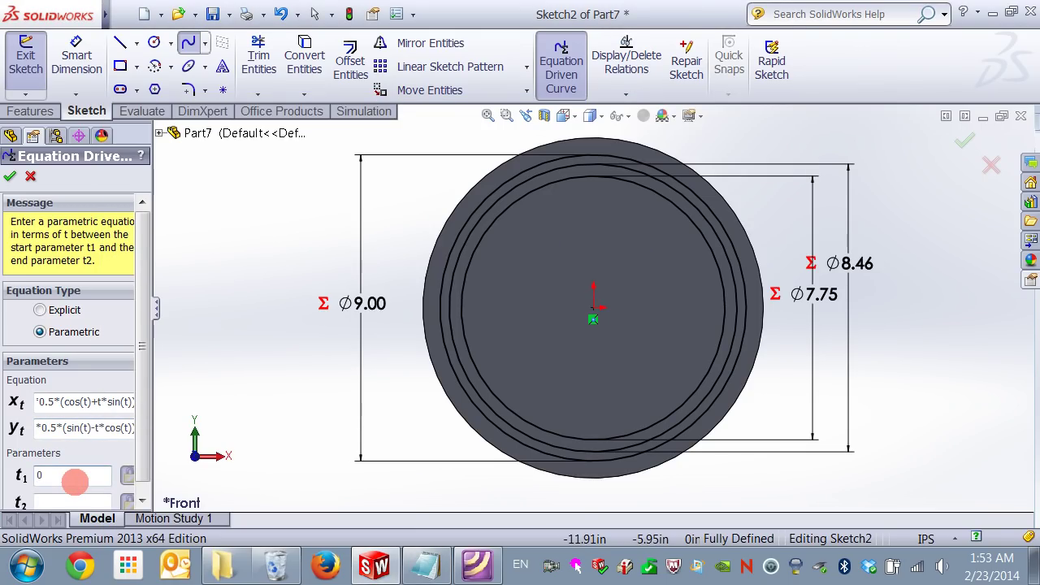
pyautogui.write('0')
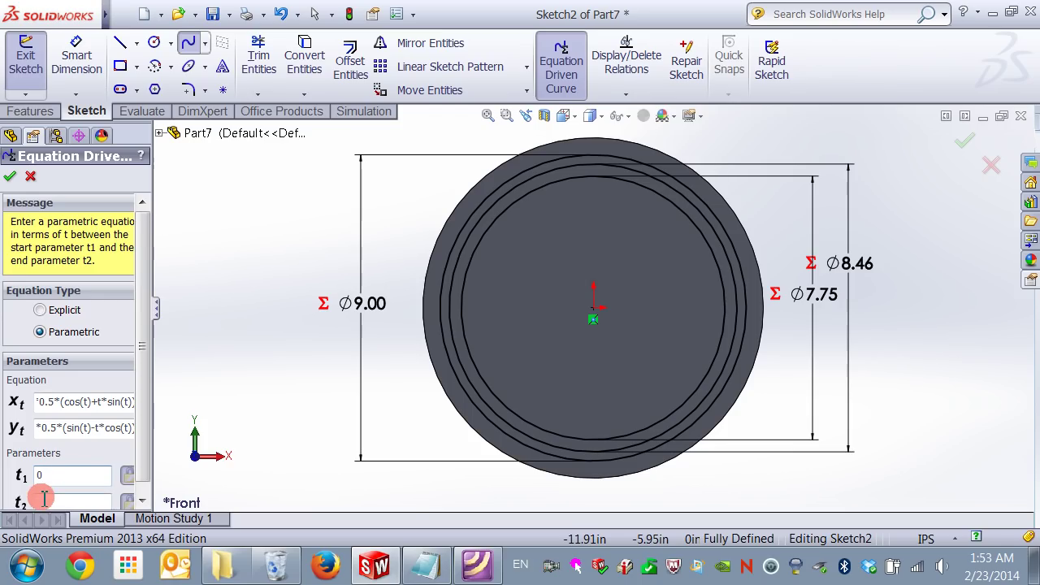
pyautogui.click(59, 503)
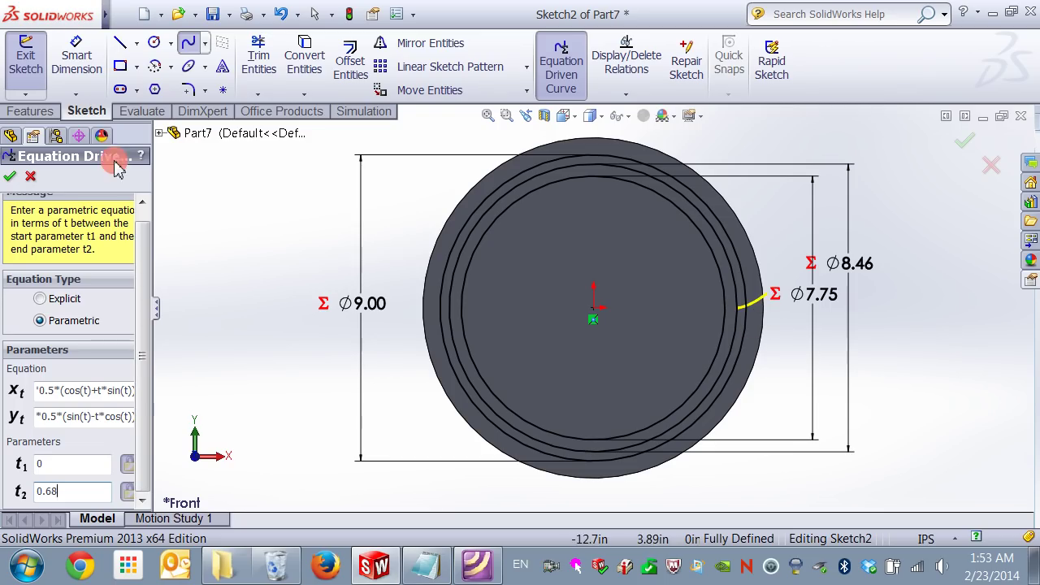
pyautogui.click(10, 176)
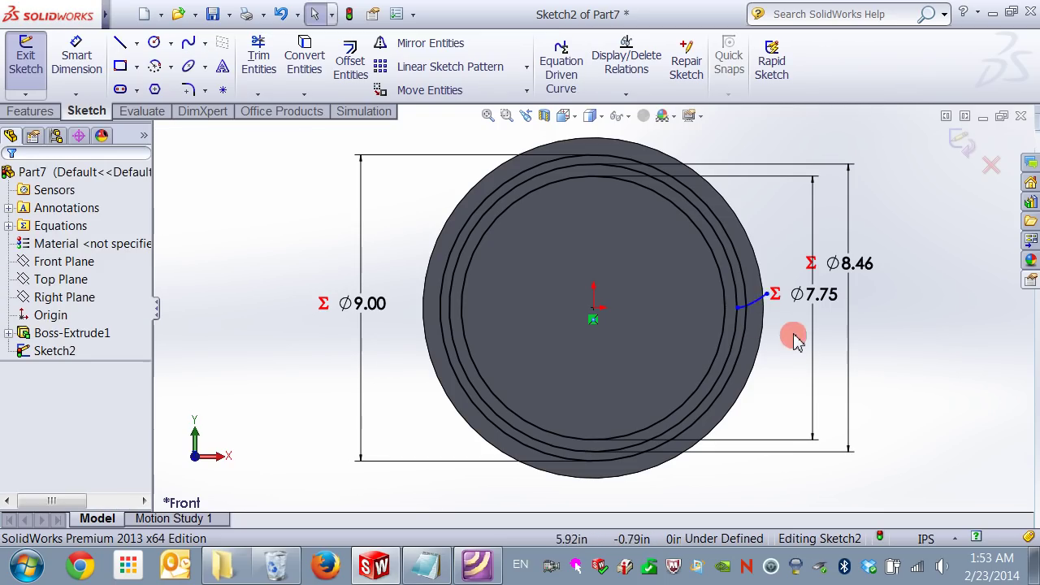
# Draw a horizontal line from the origin to the involute's start point
pyautogui.press('f')
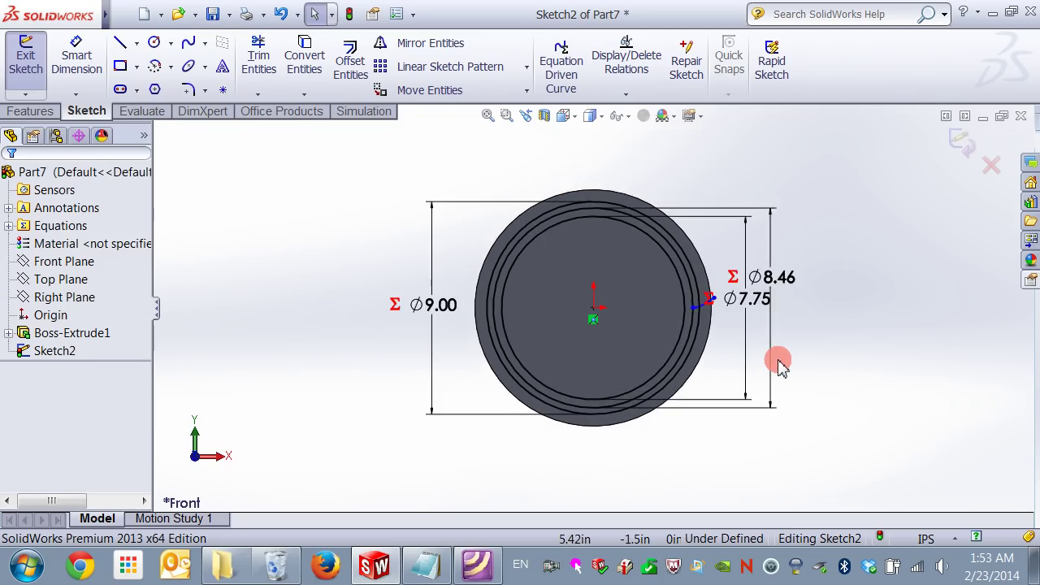
pyautogui.scroll(-5, 708, 341)
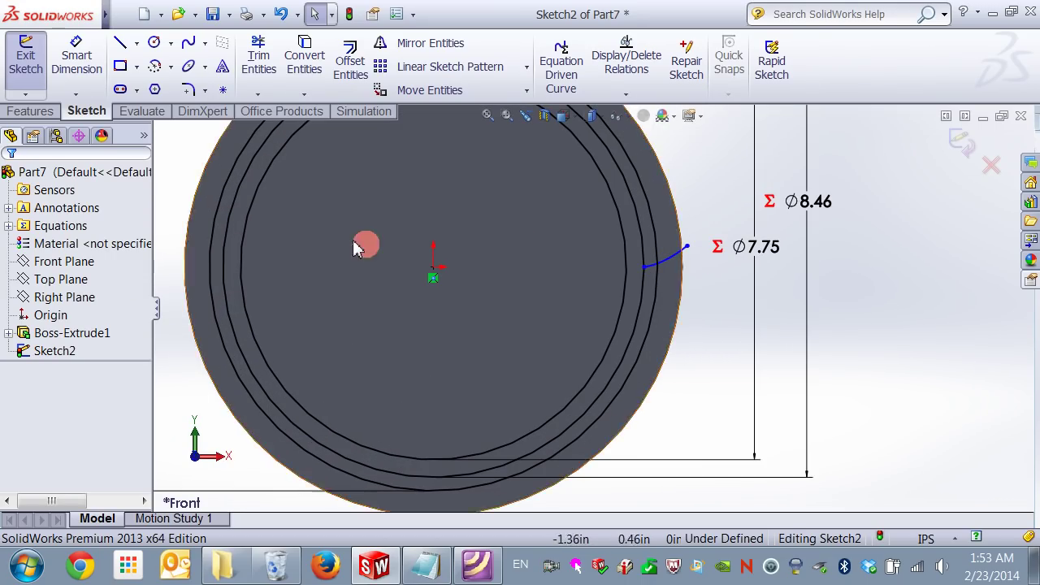
pyautogui.click(121, 44)
pyautogui.moveTo(434, 271)
pyautogui.mouseDown()
pyautogui.moveTo(468, 292)
pyautogui.moveTo(457, 293)
pyautogui.moveTo(668, 288)
pyautogui.moveTo(645, 269)
pyautogui.mouseUp()
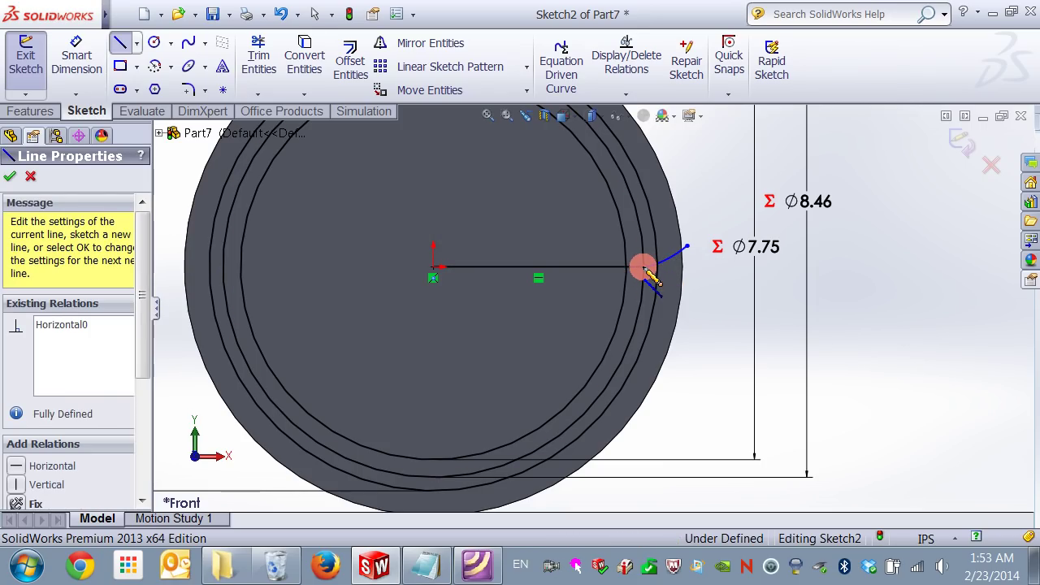
pyautogui.press('Escape')
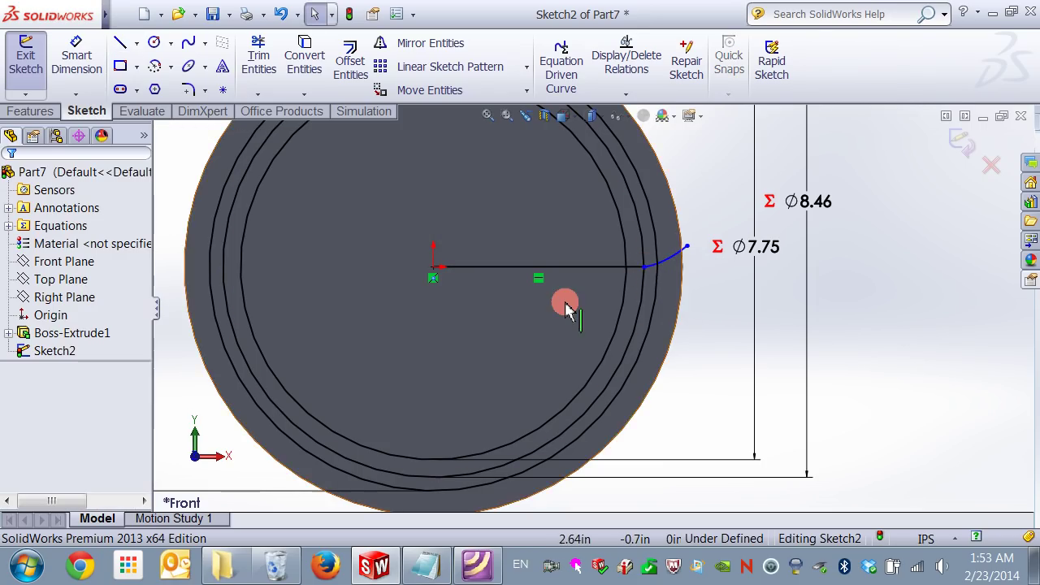
# Draw a centerline from the origin out to the outer circle, slightly below horizontal
pyautogui.scroll(-2, 566, 304)
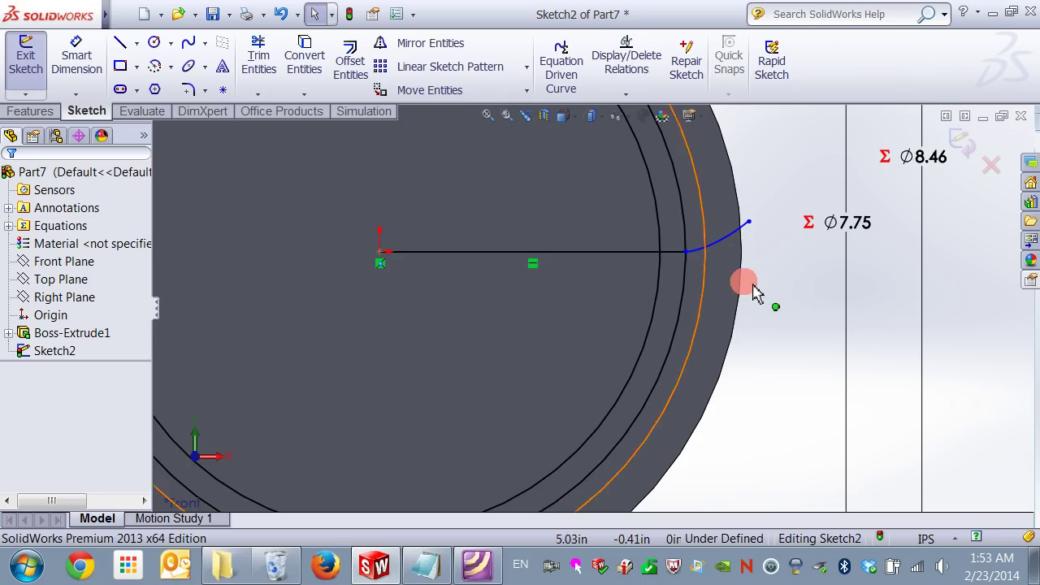
pyautogui.click(136, 43)
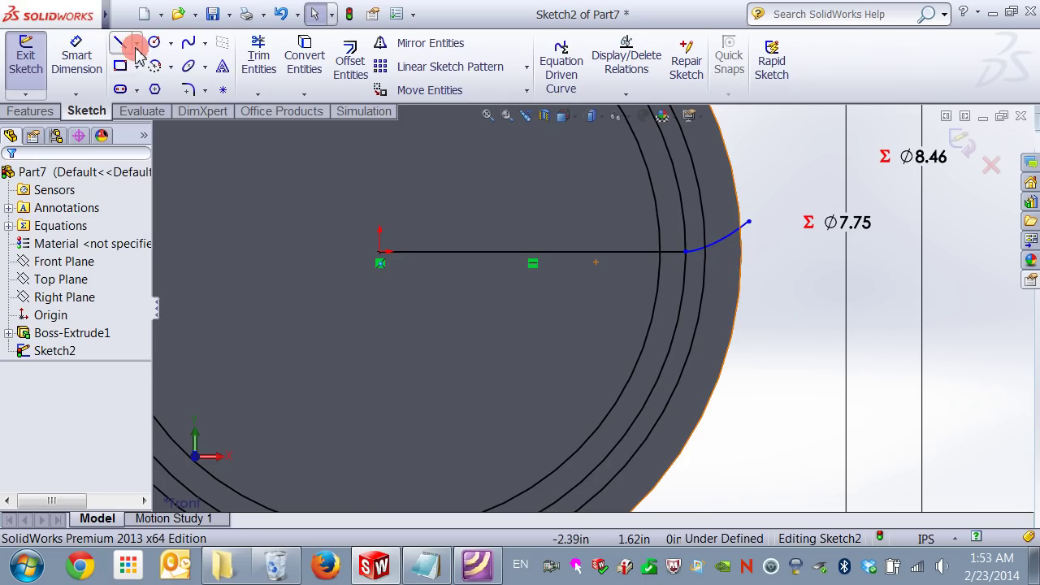
pyautogui.click(142, 86)
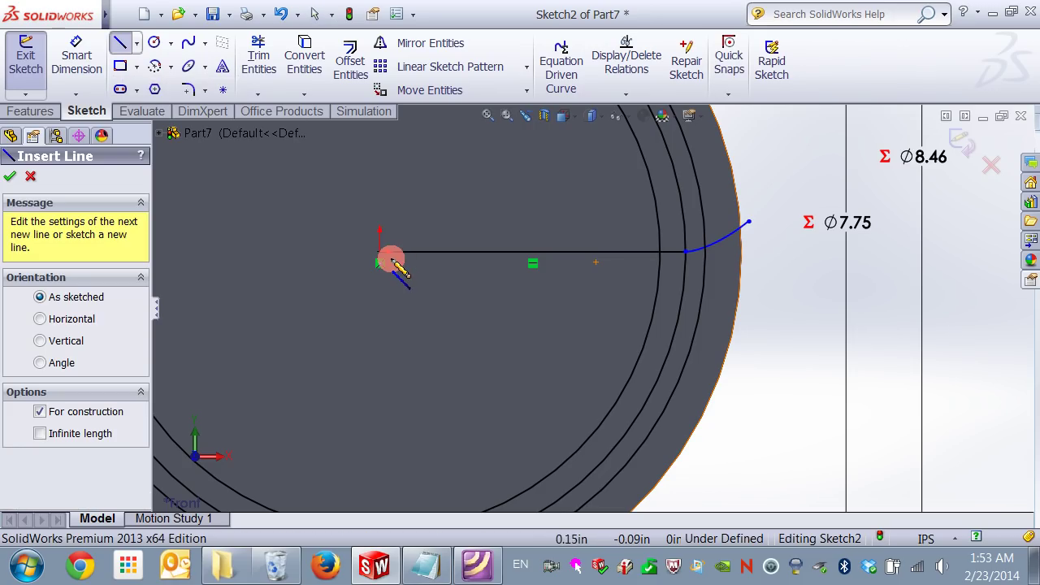
pyautogui.click(380, 253)
pyautogui.moveTo(766, 288); pyautogui.dragTo(743, 276)
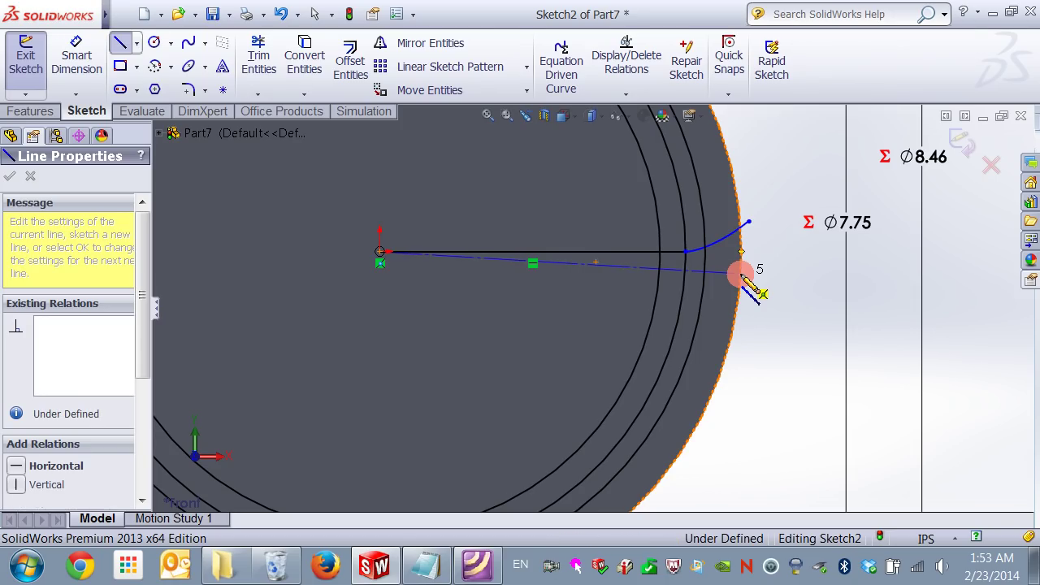
pyautogui.press('Escape')
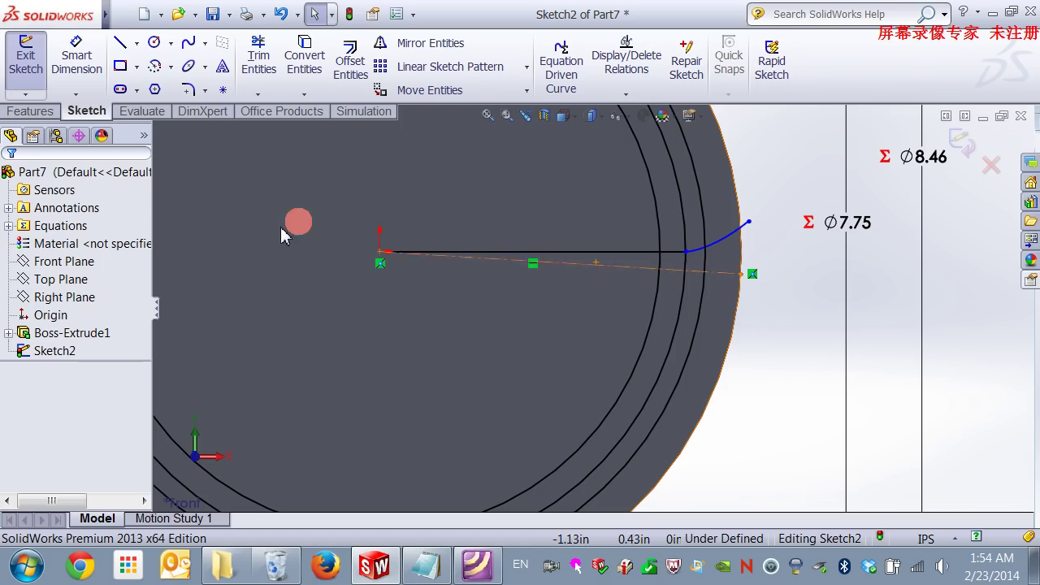
# Dimension the angle between the horizontal line and centerline as 3.49°, then bring up the tutorial PDF
pyautogui.click(78, 72)
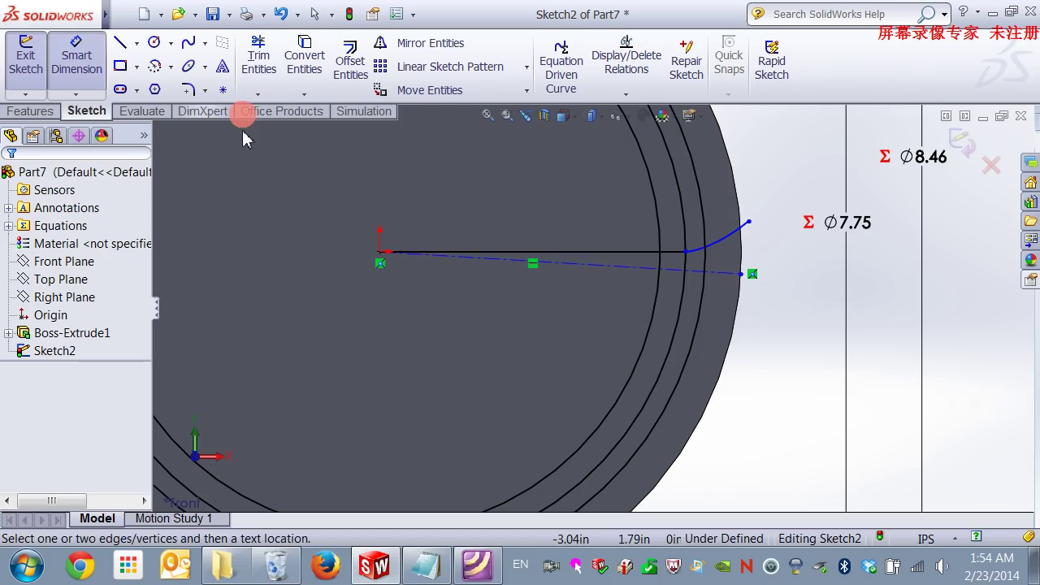
pyautogui.click(551, 252)
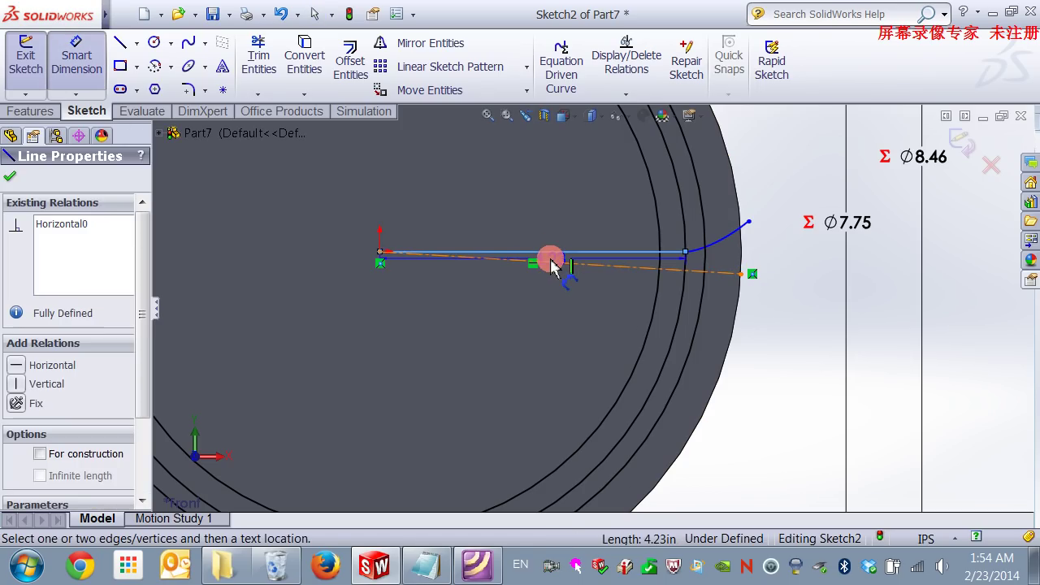
pyautogui.click(553, 264)
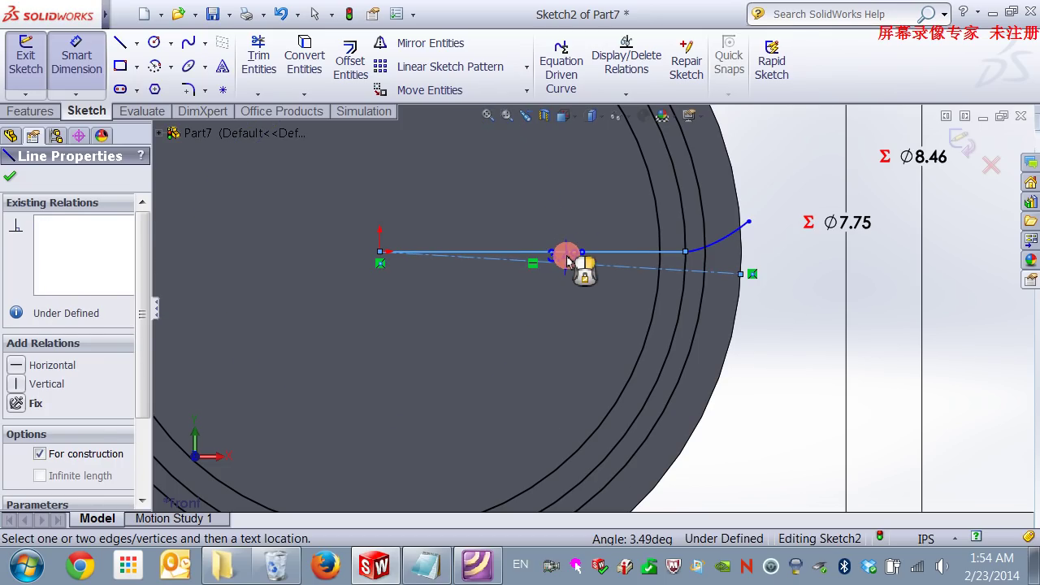
pyautogui.click(566, 259)
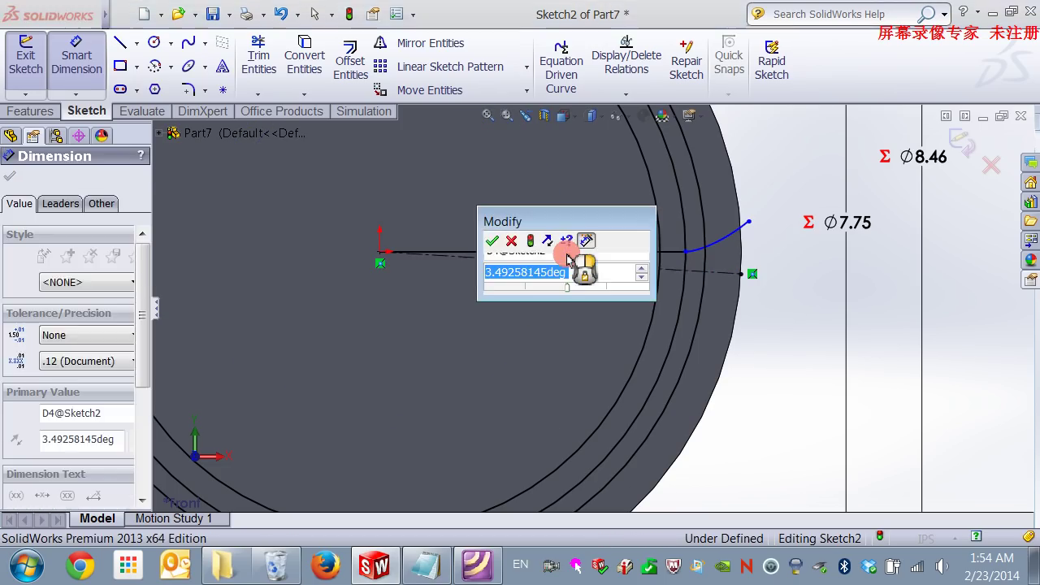
pyautogui.click(495, 239)
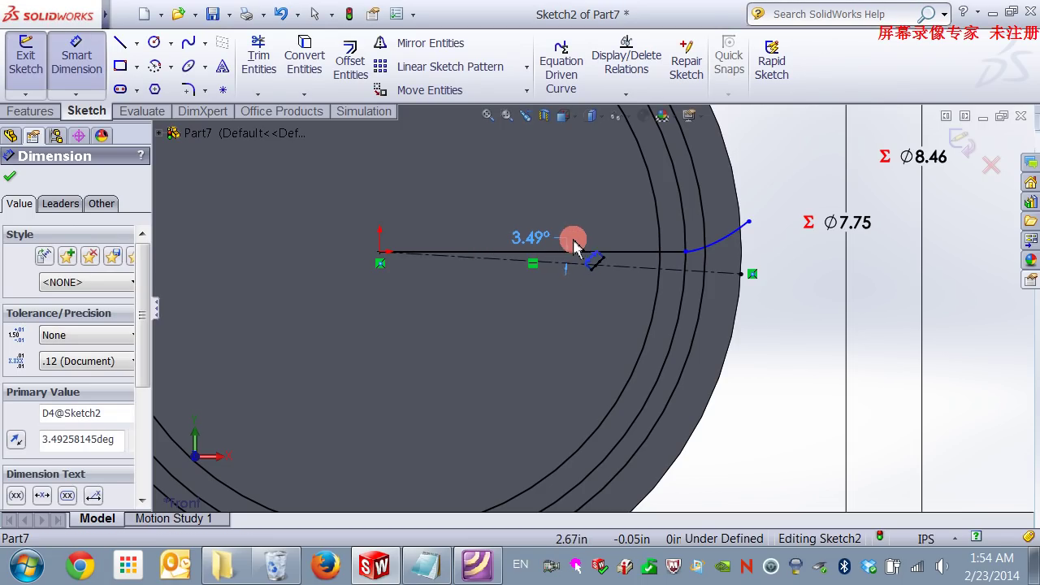
pyautogui.moveTo(574, 244); pyautogui.dragTo(508, 236)
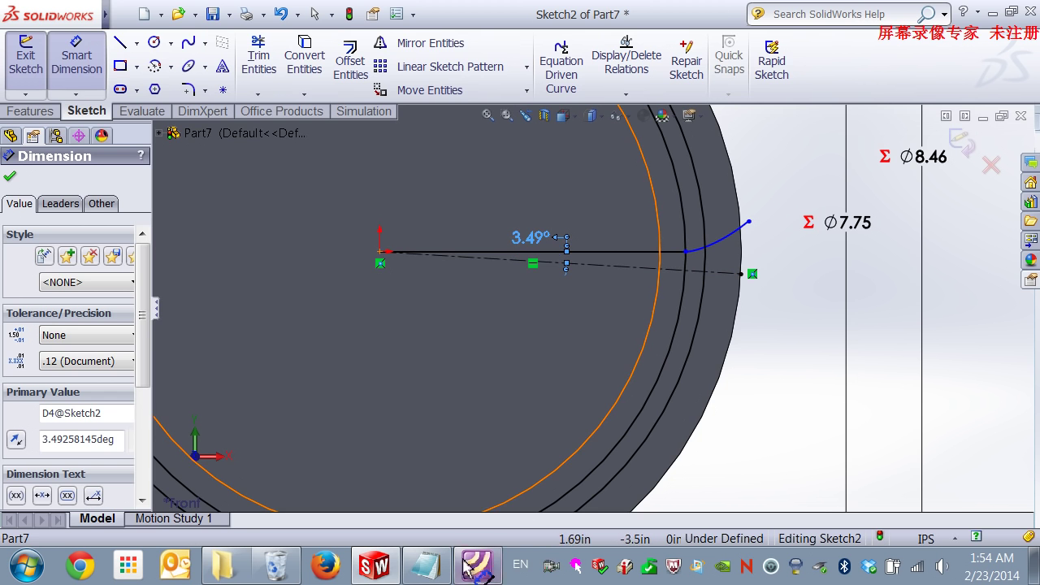
pyautogui.click(480, 578)
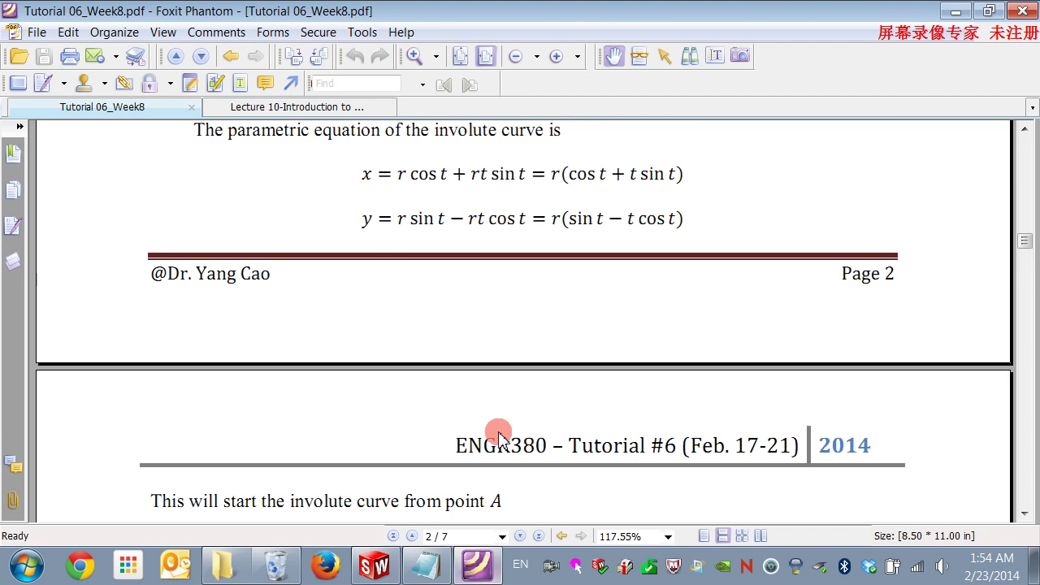
# Scroll the tutorial PDF from page 2 to page 4's gear diagram with the 360/N, 360/4N and alpha angles
pyautogui.scroll(-5, 499, 406)
pyautogui.scroll(-20, 501, 430)
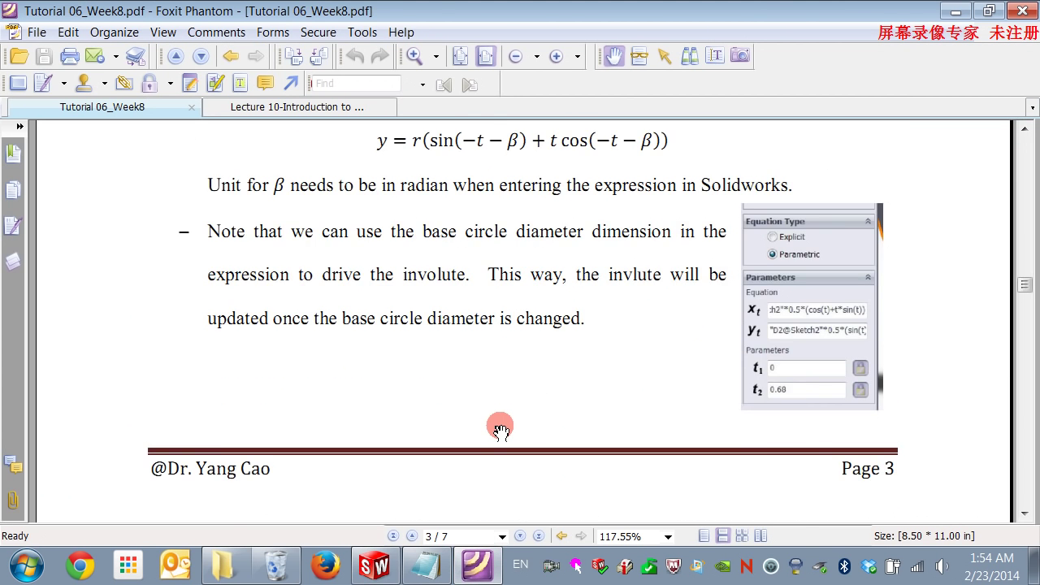
pyautogui.scroll(-6, 500, 429)
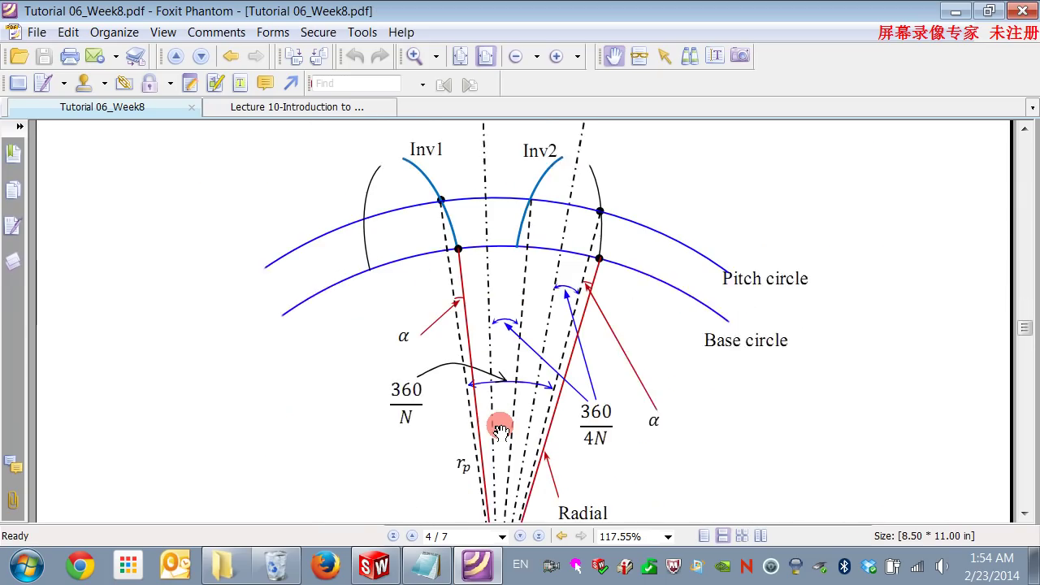
pyautogui.scroll(1, 455, 244)
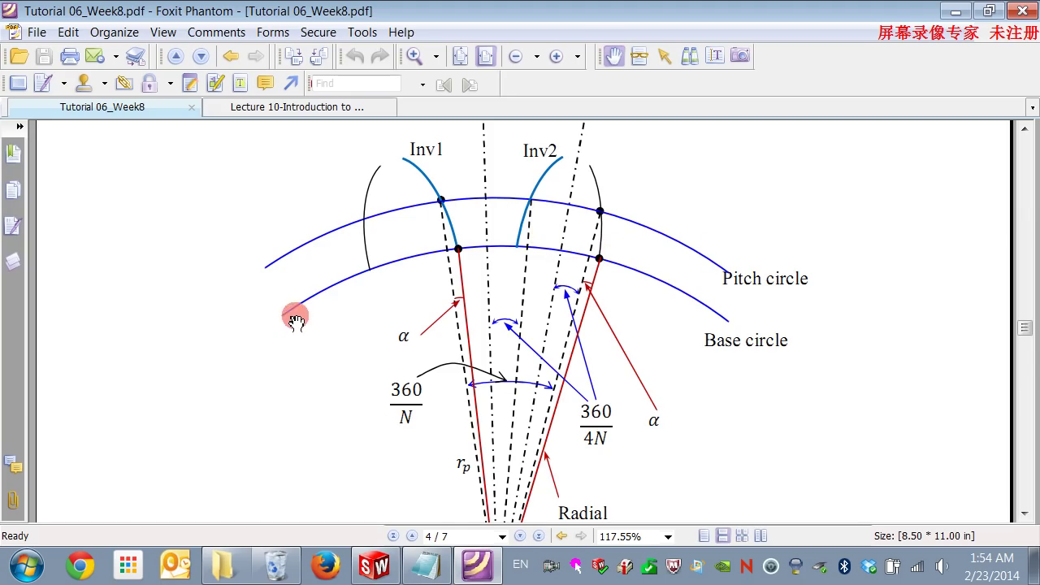
pyautogui.scroll(-3, 702, 365)
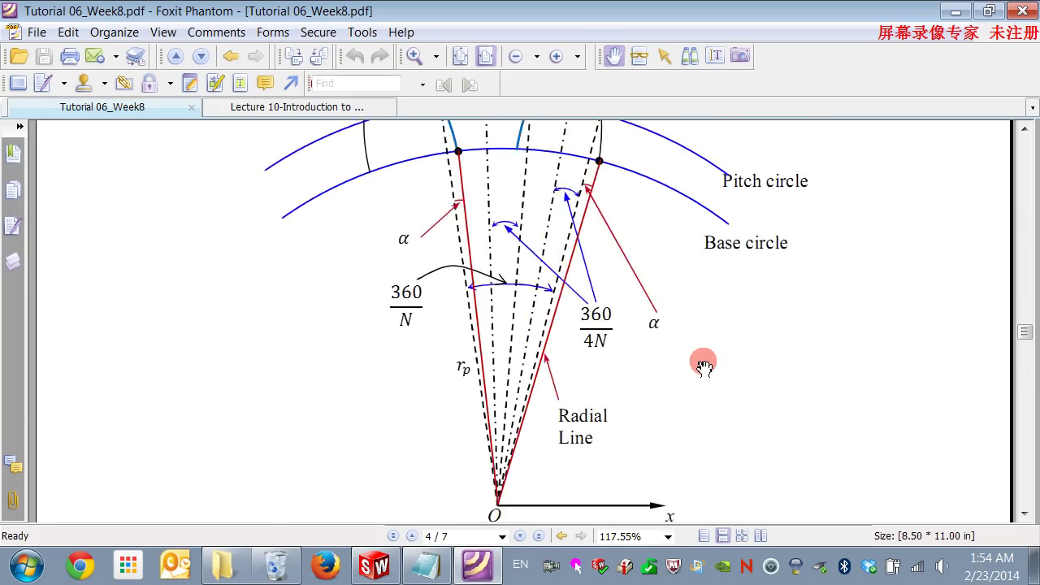
pyautogui.scroll(-1, 704, 366)
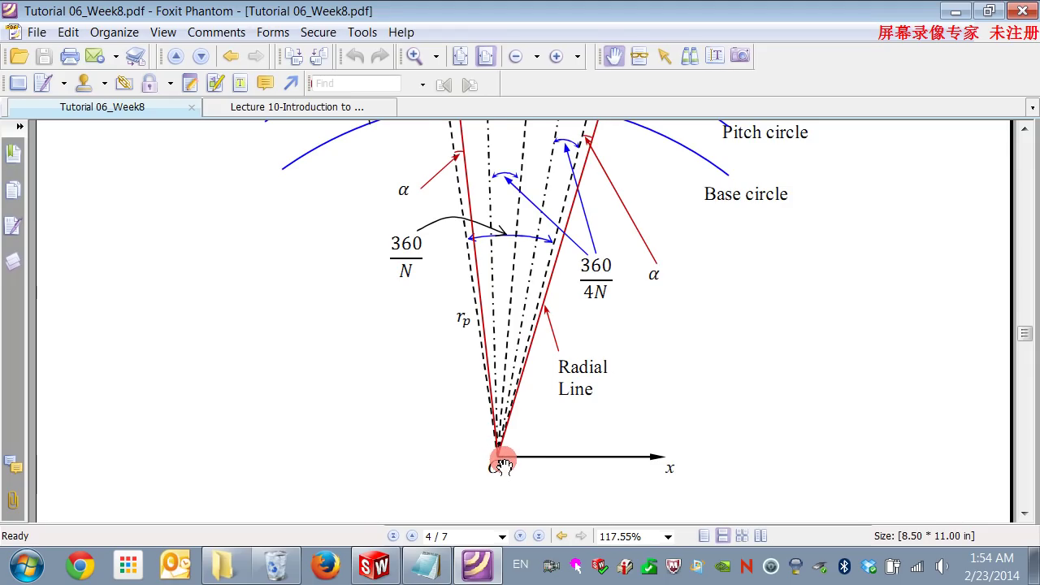
pyautogui.scroll(3, 505, 465)
pyautogui.scroll(3, 506, 461)
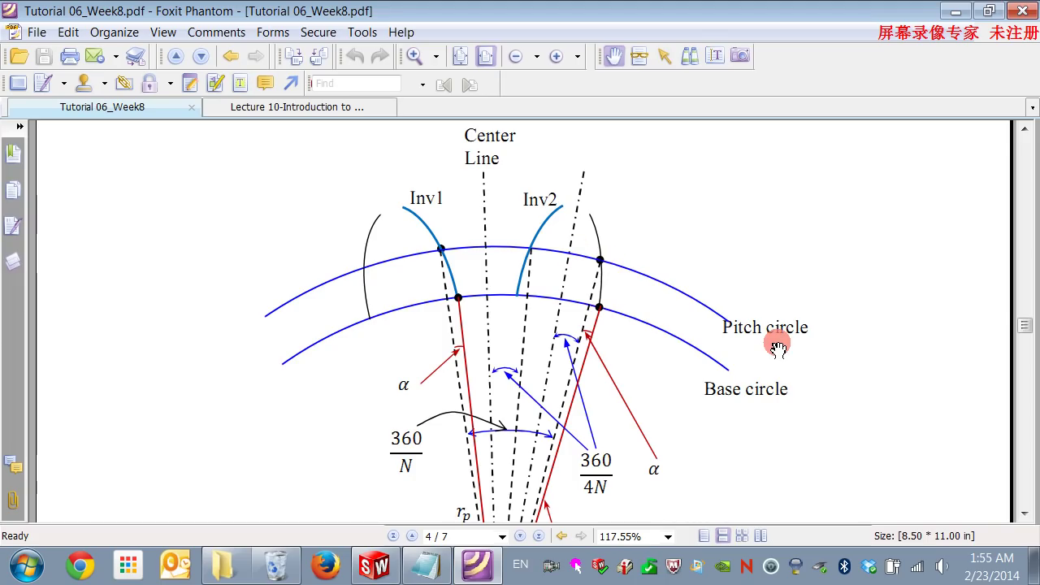
pyautogui.scroll(-1, 701, 332)
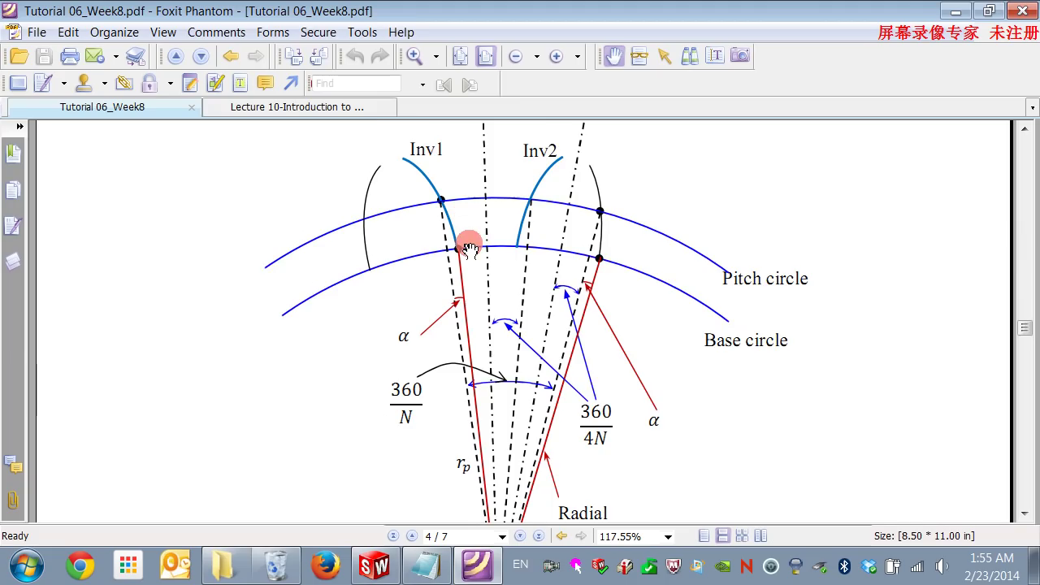
# Finish reviewing the page 4 gear diagram and return to the Part7 sketch with the 3.49° angle
pyautogui.scroll(-1, 487, 248)
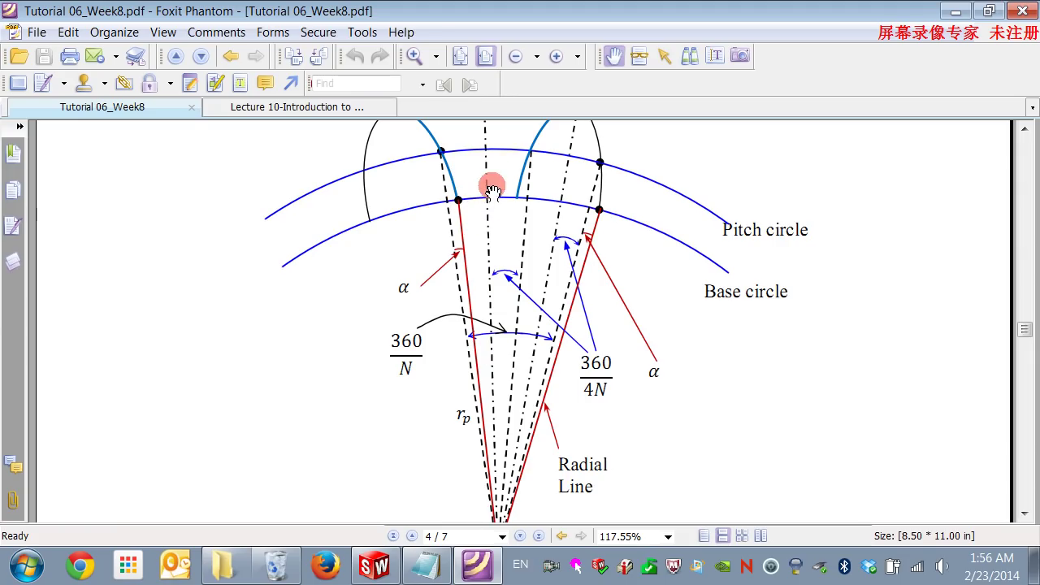
pyautogui.click(363, 571)
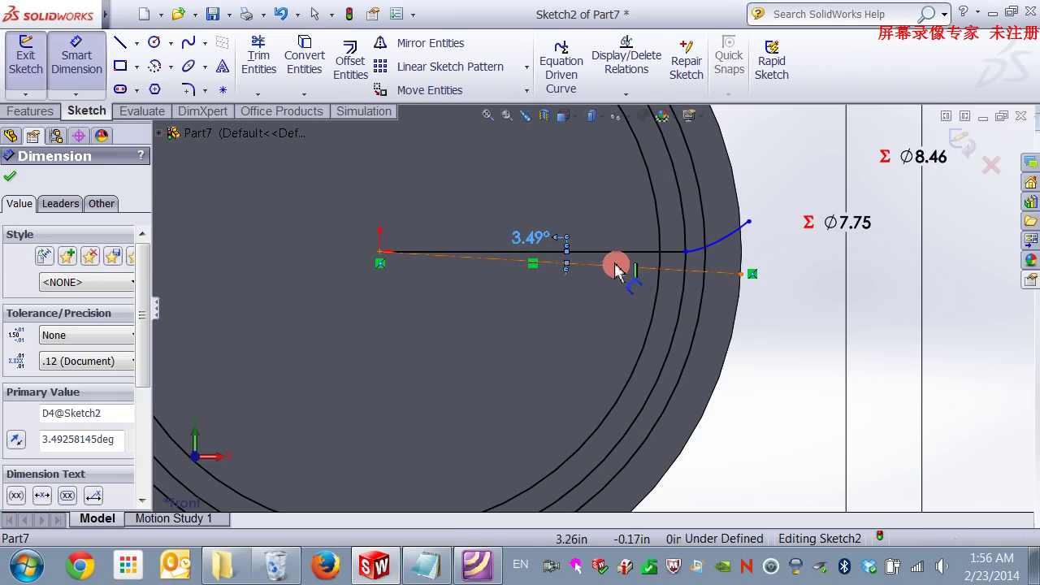
# Bring Tutorial 06_Week8.pdf page 4's alpha, 360/N and 360/4N diagram back in front
pyautogui.click(475, 569)
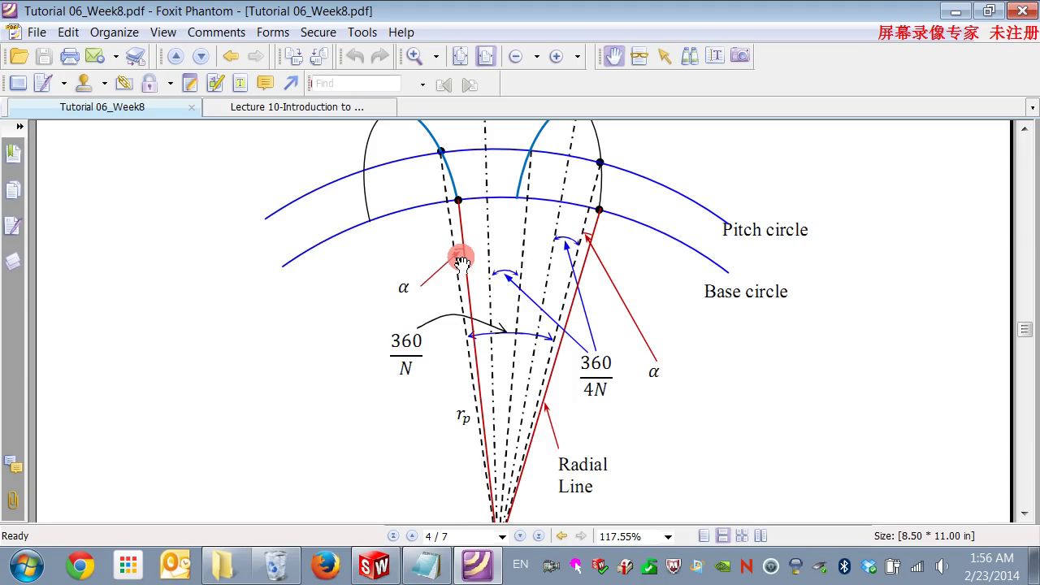
# Select the 3.49° angle dimension in Sketch2 and accept it with OK, checking the PDF in between
pyautogui.scroll(7, 462, 273)
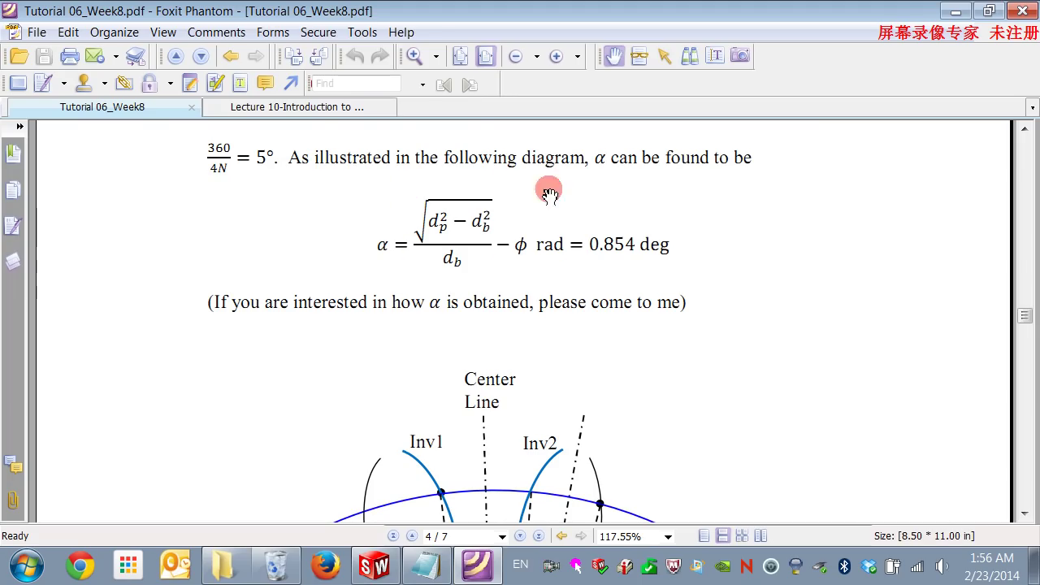
pyautogui.scroll(-5, 453, 278)
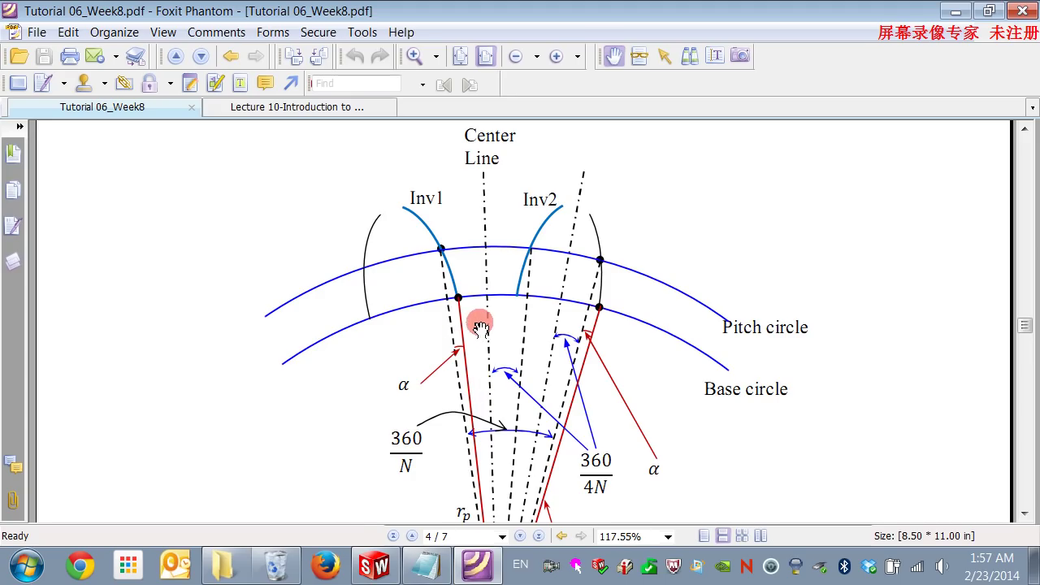
pyautogui.click(374, 566)
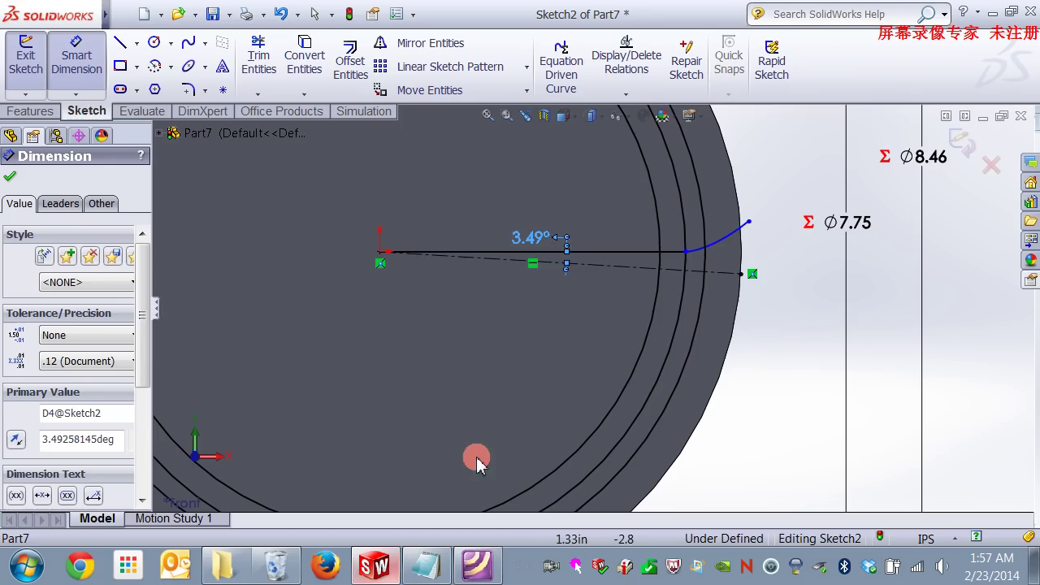
pyautogui.click(567, 257)
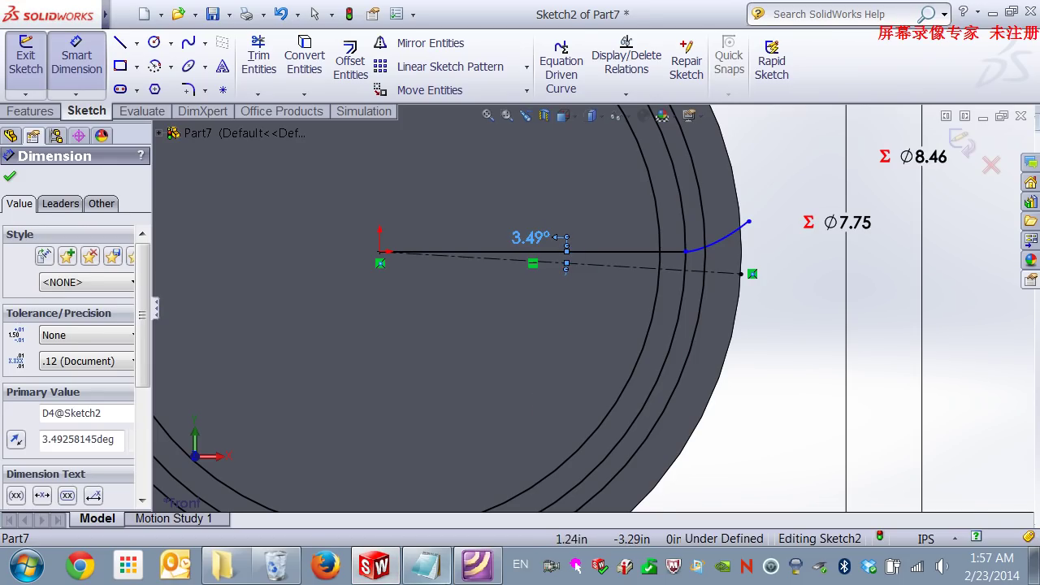
pyautogui.click(473, 569)
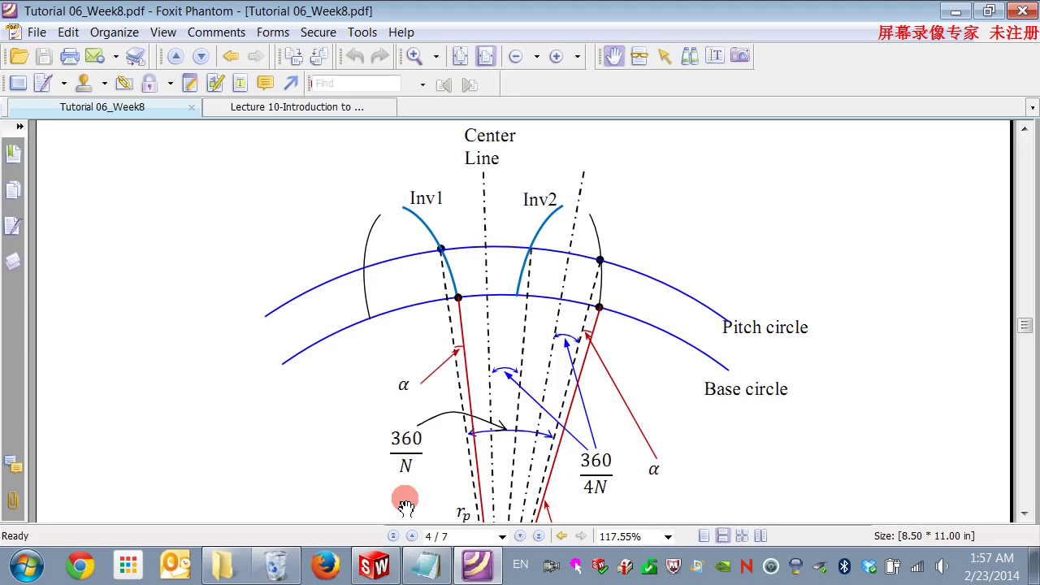
pyautogui.click(379, 567)
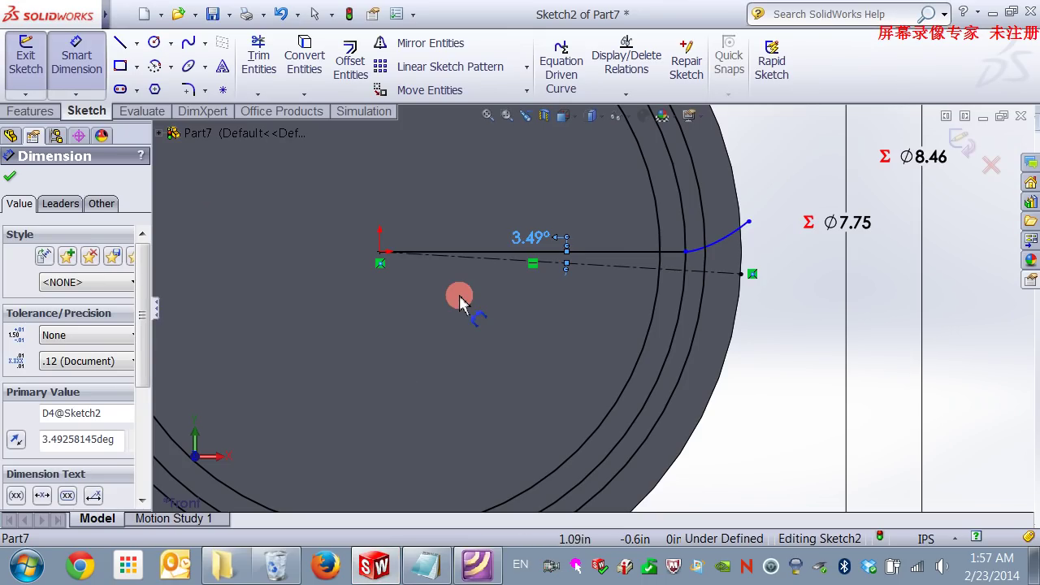
pyautogui.click(10, 177)
# Open Manage Equations from the Equations item and add a new global variable named alpha
pyautogui.click(28, 227)
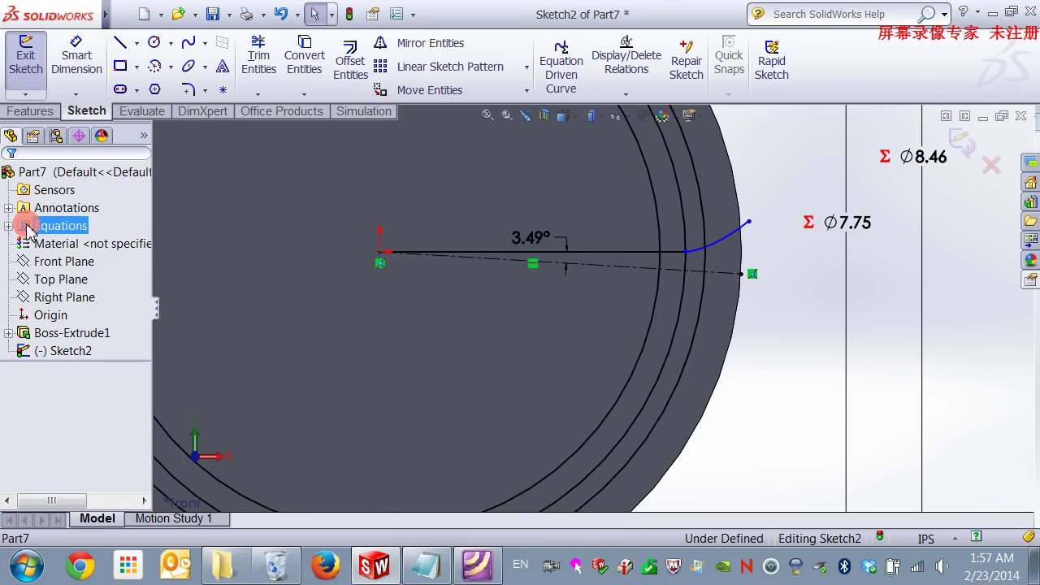
pyautogui.rightClick(28, 226)
pyautogui.click(49, 234)
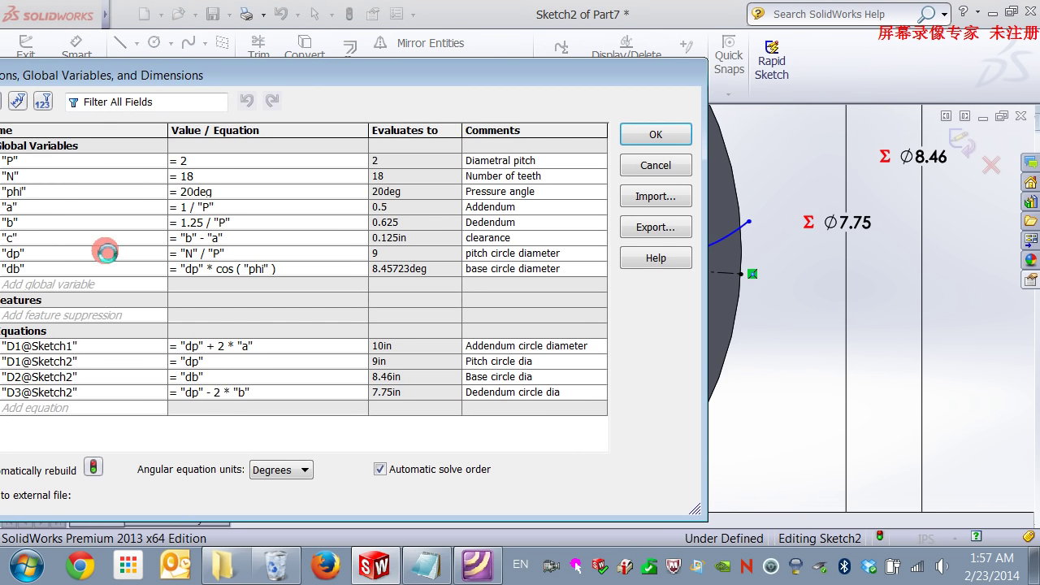
pyautogui.moveTo(120, 81); pyautogui.dragTo(347, 88)
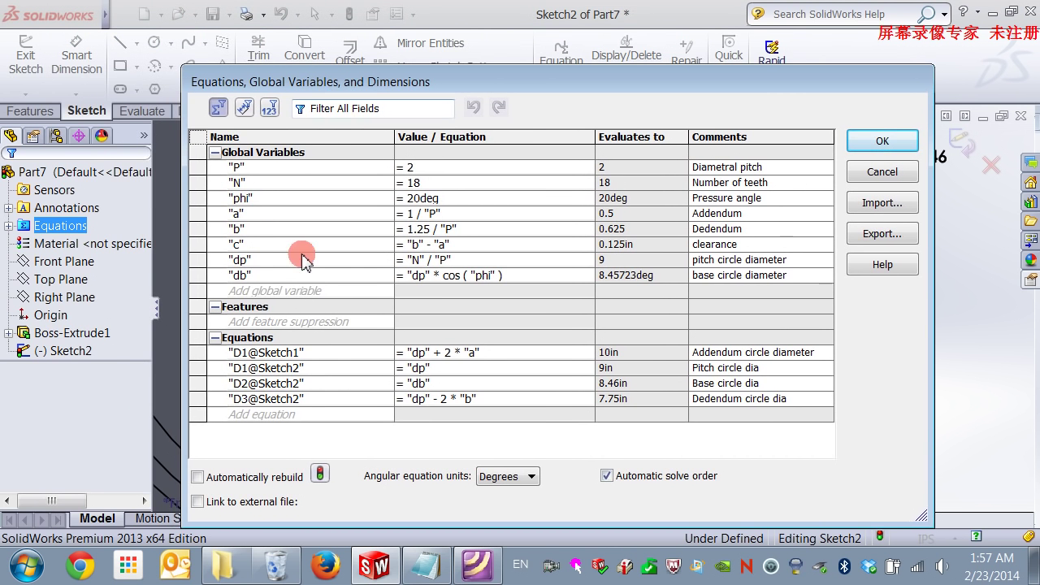
pyautogui.click(274, 295)
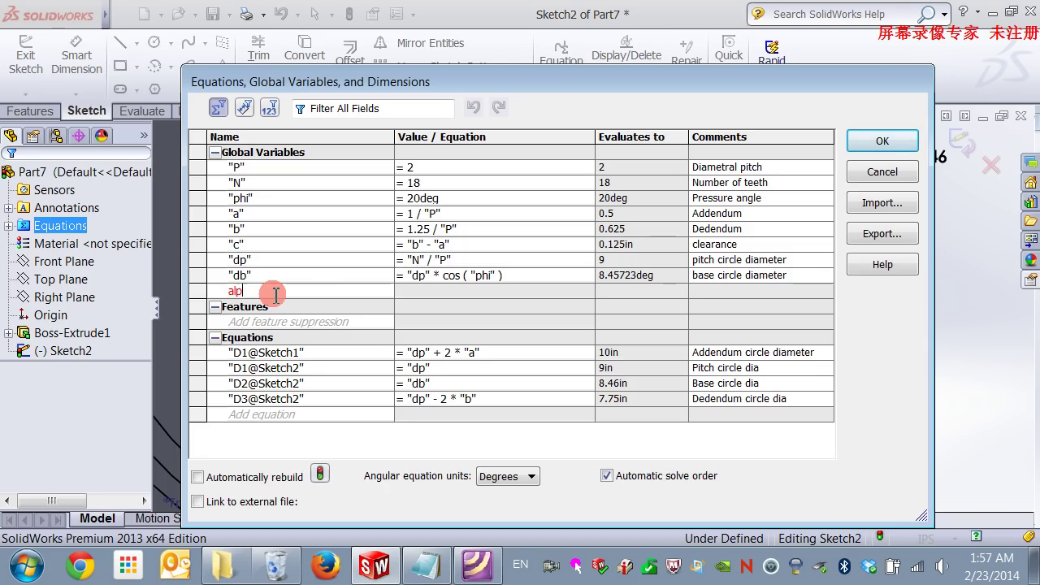
pyautogui.write('alpha')
pyautogui.click(431, 290)
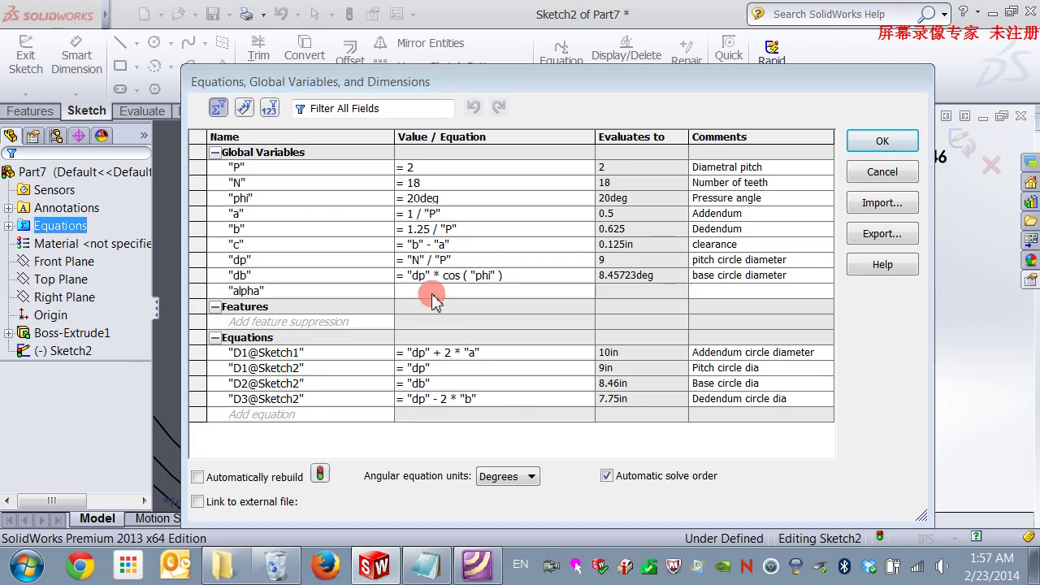
# Copy the right-hand side of the alpha formula from the GearInvolute notes
pyautogui.moveTo(433, 336)
pyautogui.click(426, 566)
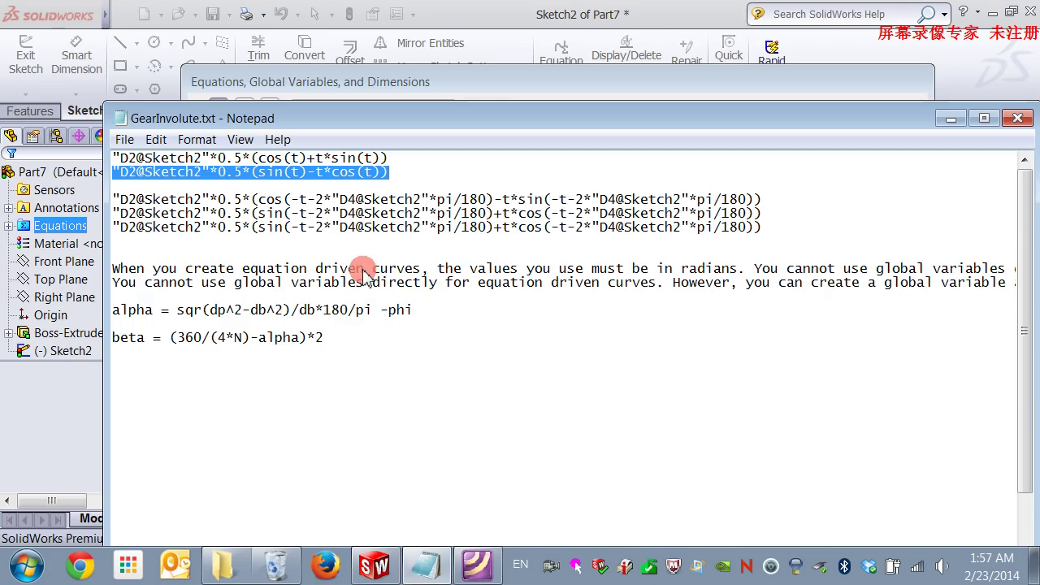
pyautogui.click(339, 337)
pyautogui.click(413, 312)
pyautogui.moveTo(422, 310); pyautogui.dragTo(180, 317)
pyautogui.hotkey('ctrl', 'c')
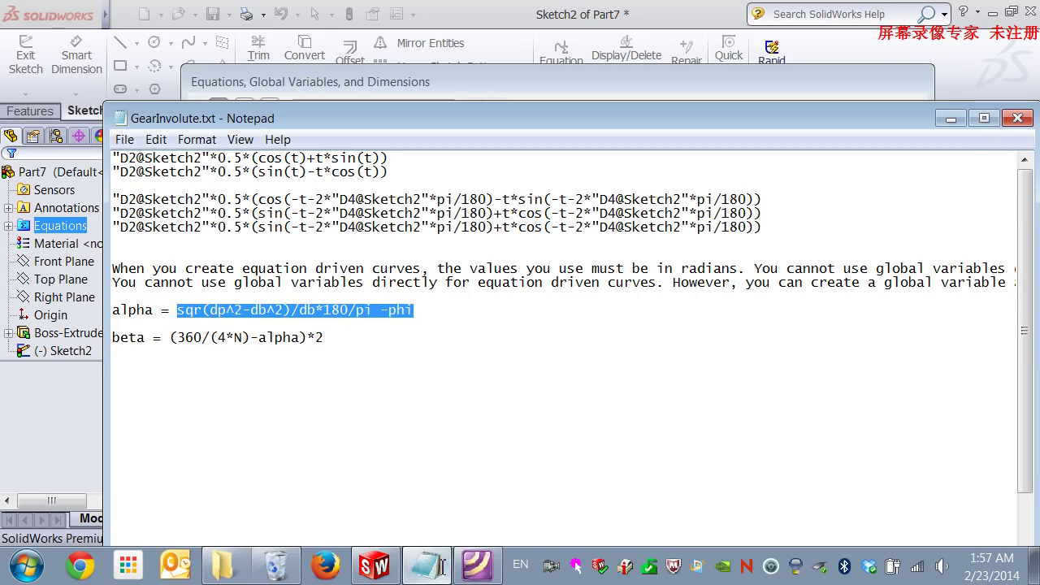
# Paste the formula as alpha's value, add the closing quote, and commit it as 0.853958deg
pyautogui.click(374, 567)
pyautogui.click(358, 526)
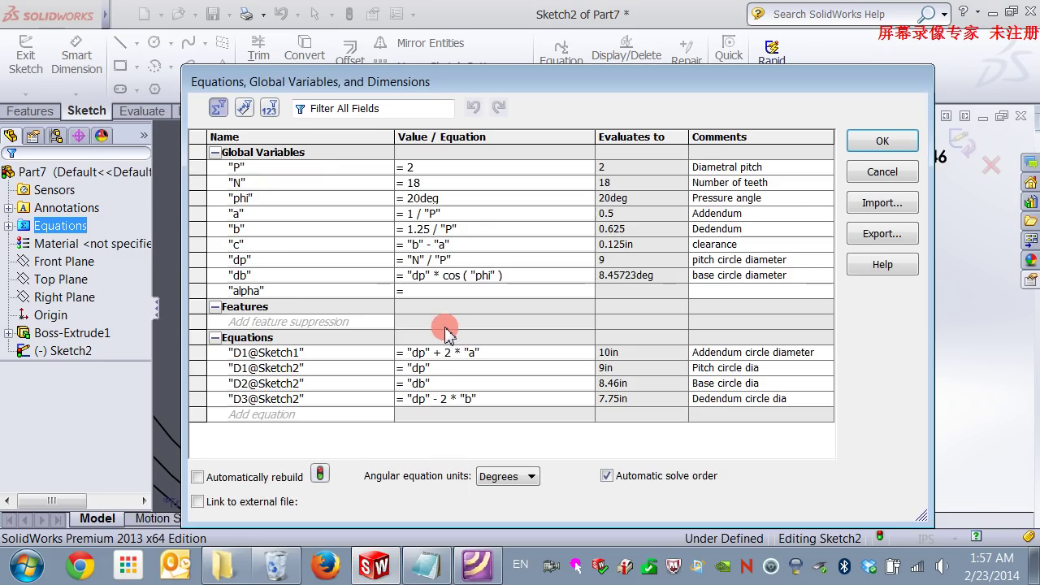
pyautogui.hotkey('ctrl', 'v')
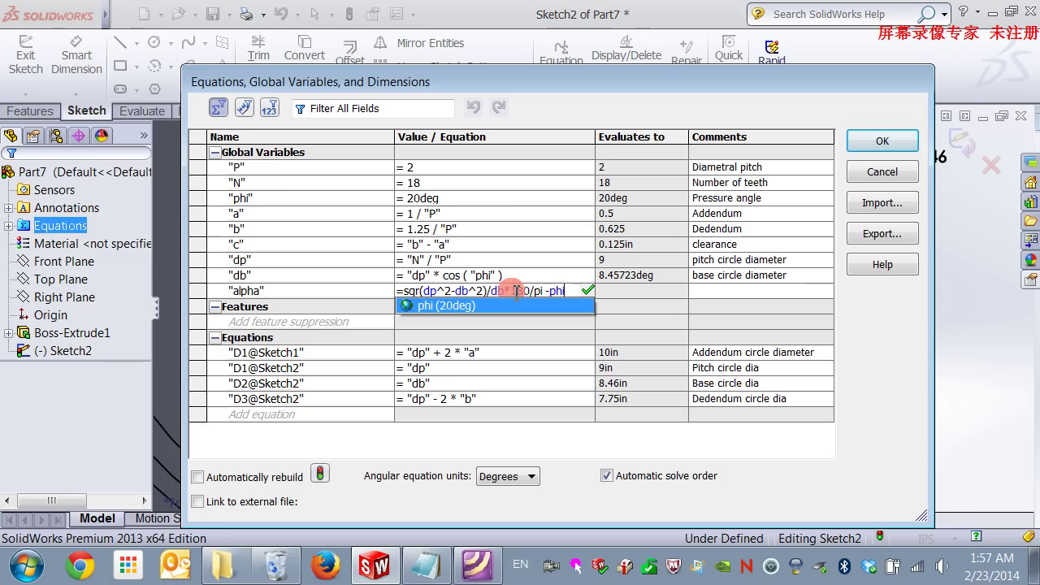
pyautogui.write('"')
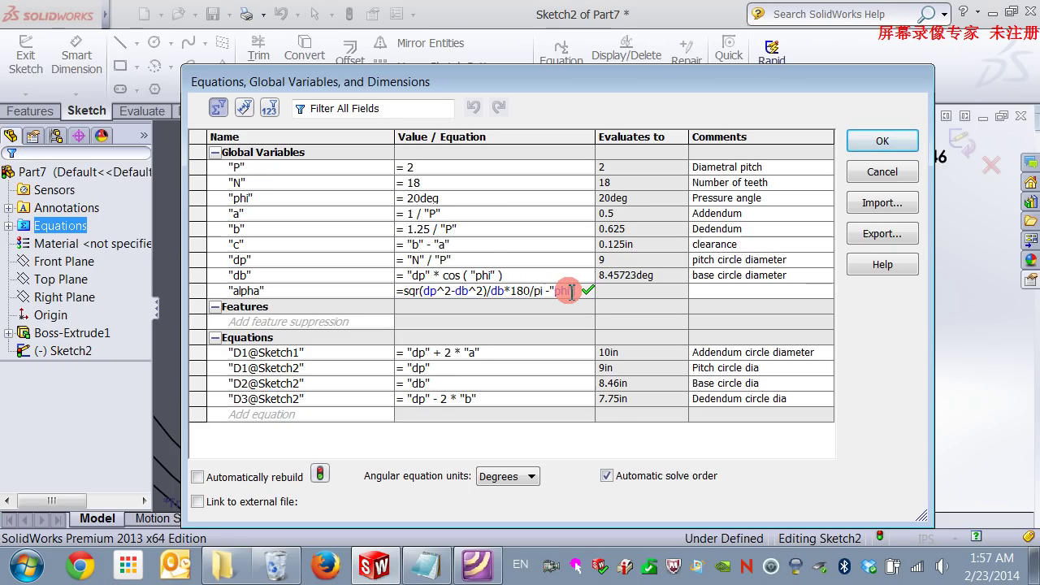
pyautogui.press('Return')
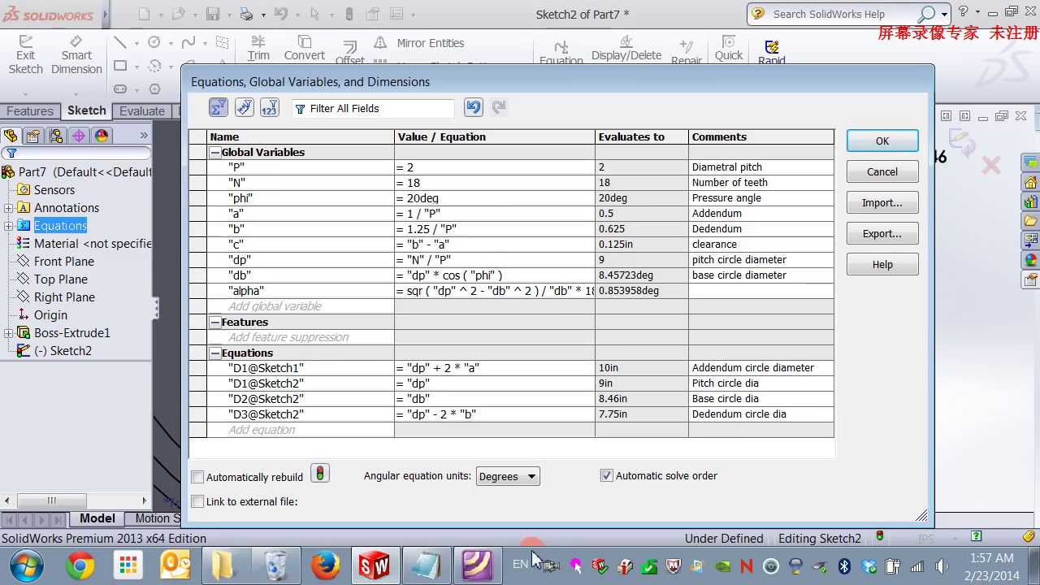
pyautogui.click(477, 566)
pyautogui.scroll(5, 474, 337)
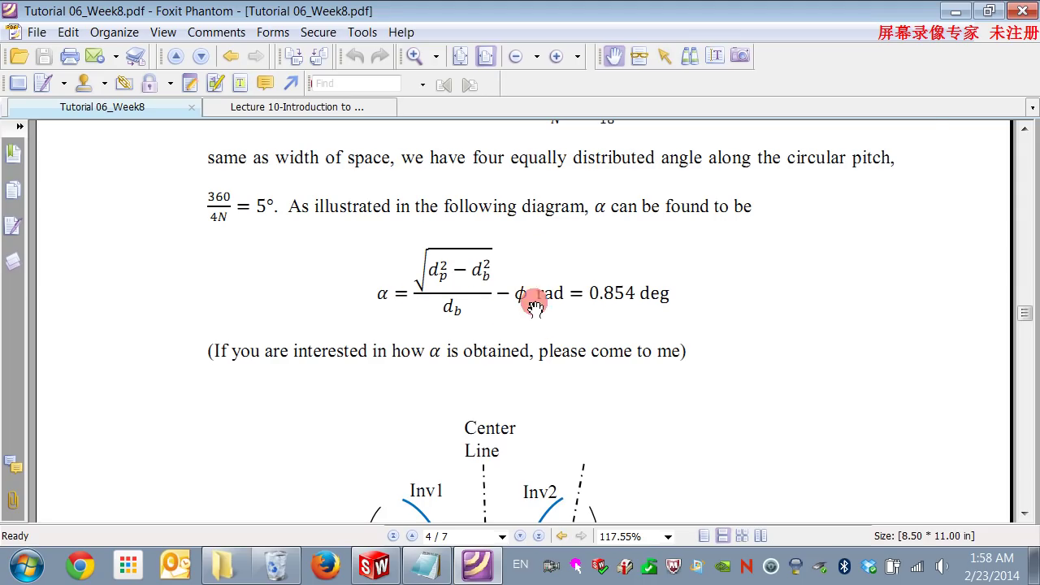
pyautogui.click(370, 565)
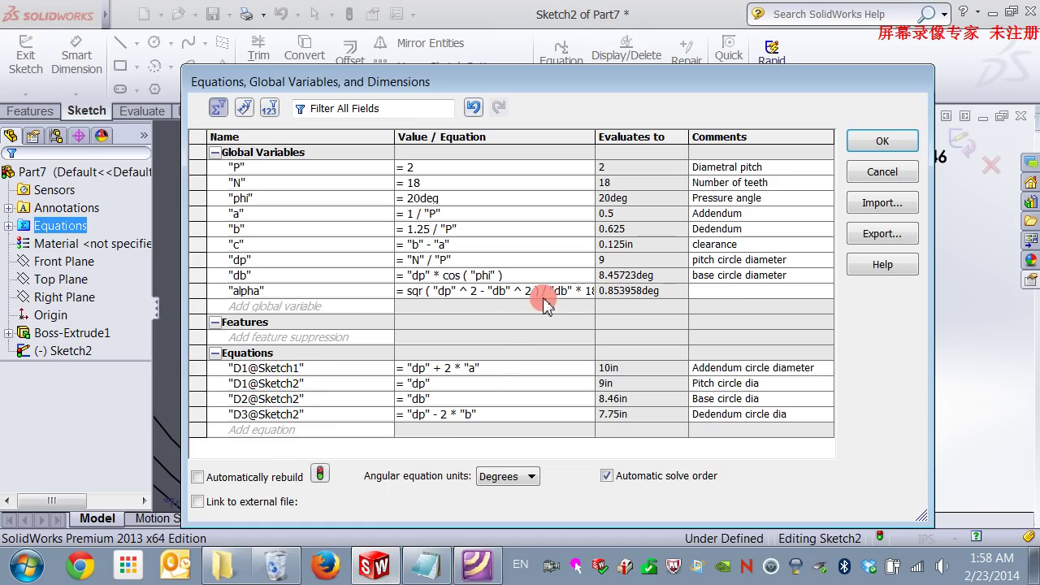
# Pick the sketch angle and enter D4@Sketch2 = 360/(4*"N")-"alpha", which evaluates to 4.15deg
pyautogui.click(426, 564)
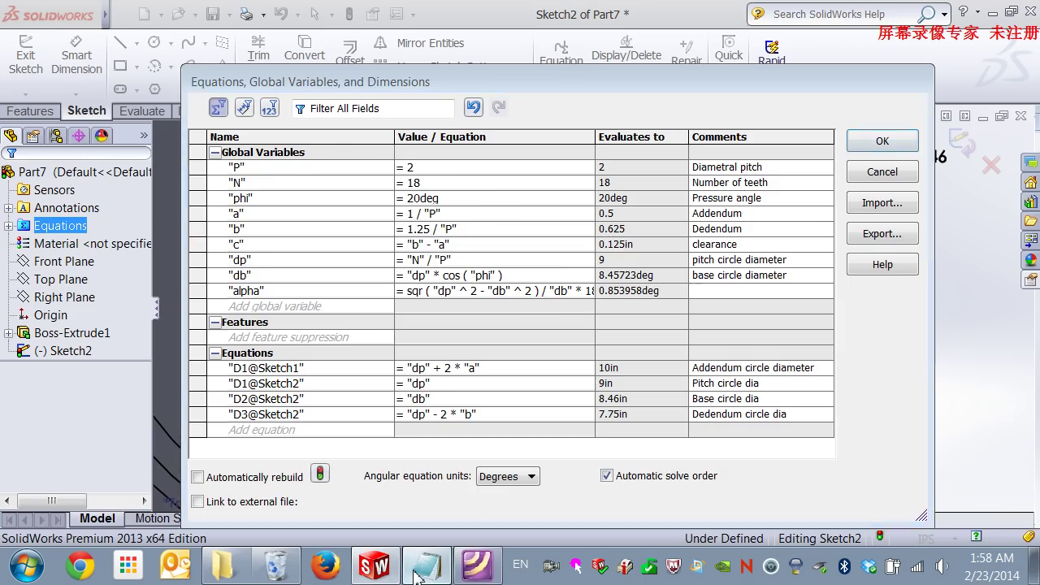
pyautogui.click(316, 338)
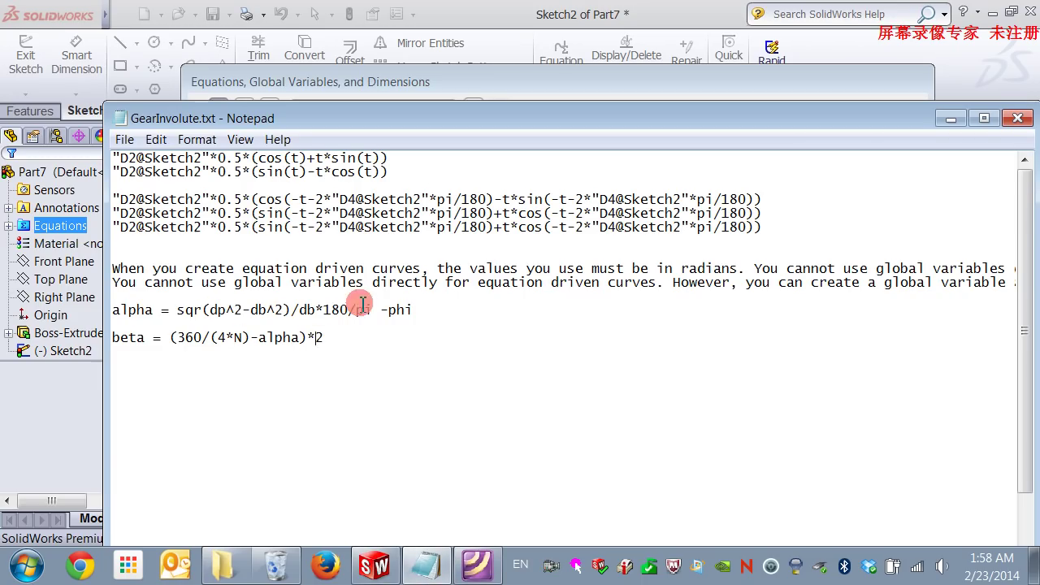
pyautogui.click(376, 566)
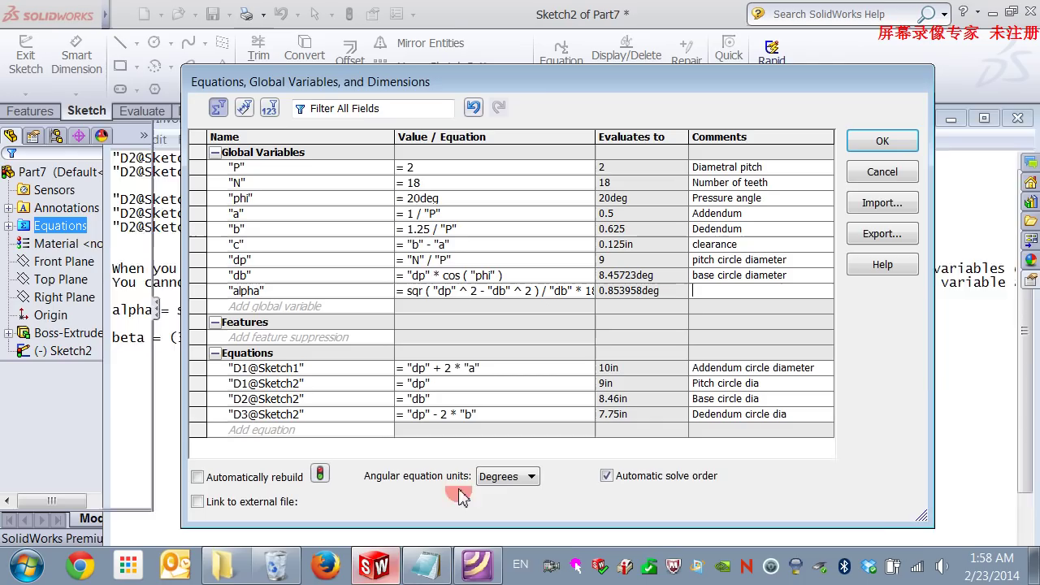
pyautogui.click(723, 290)
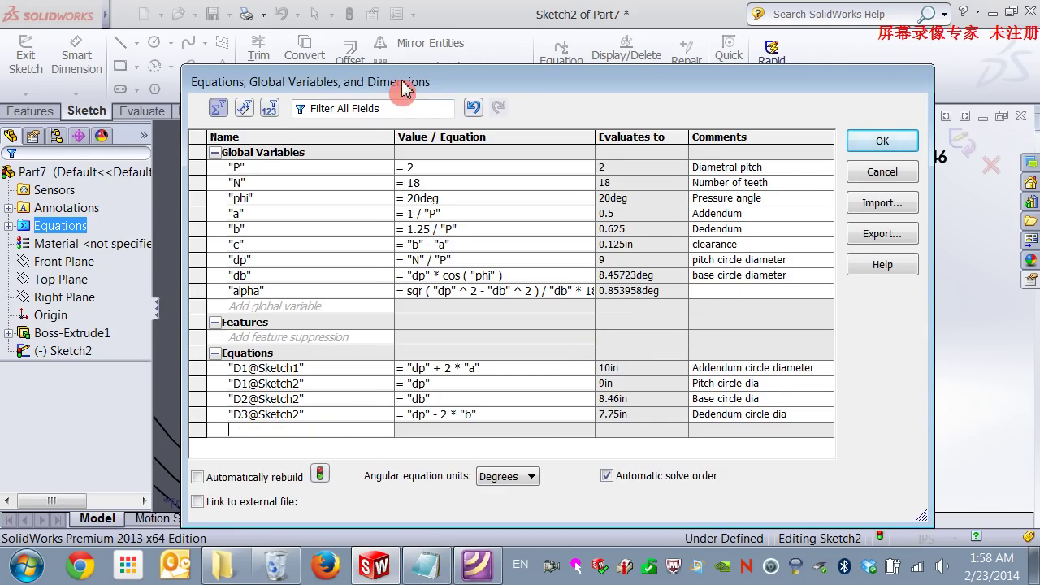
pyautogui.moveTo(402, 89); pyautogui.dragTo(841, 111)
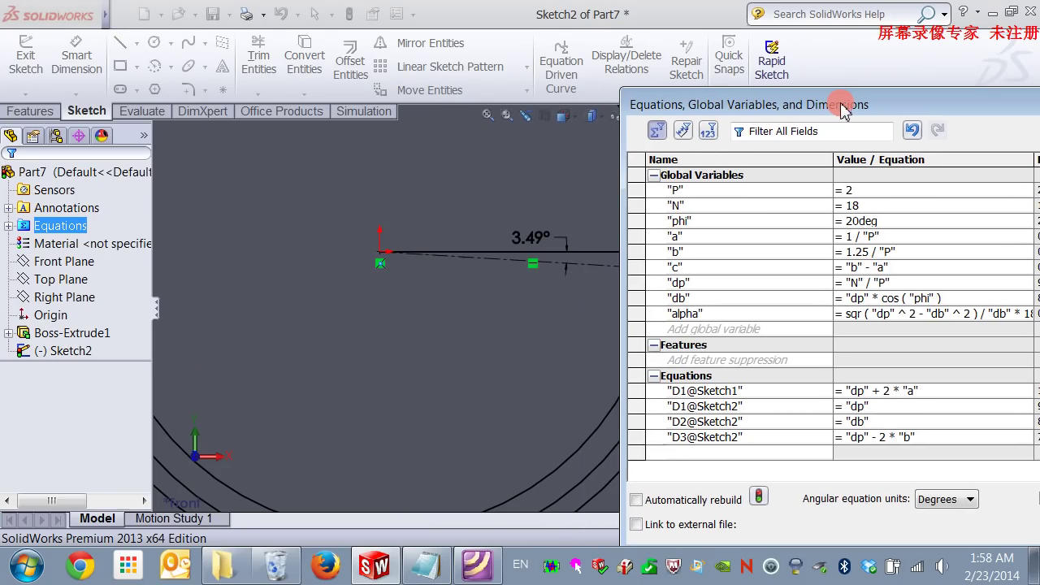
pyautogui.click(530, 242)
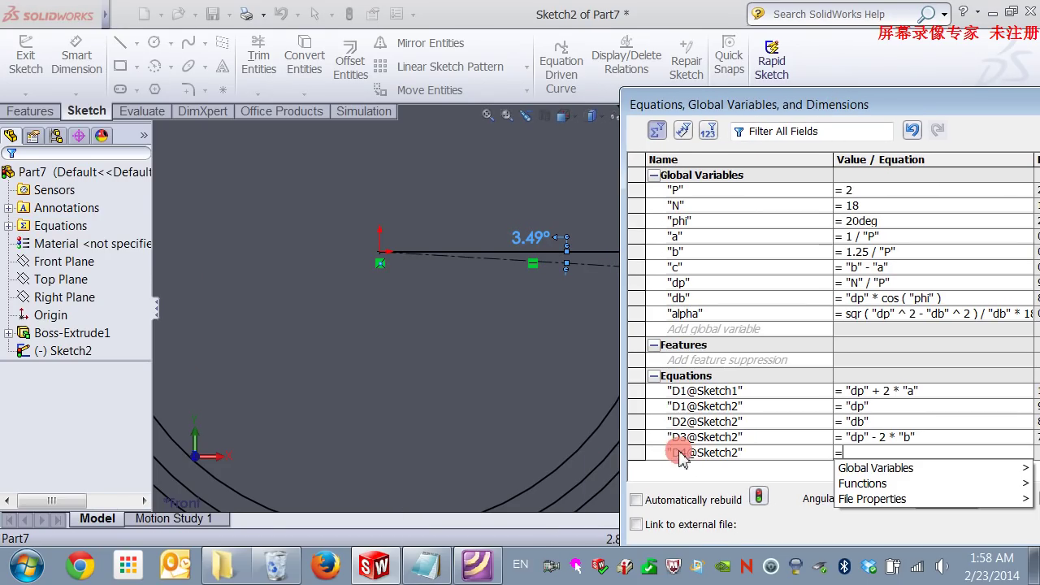
pyautogui.moveTo(882, 455)
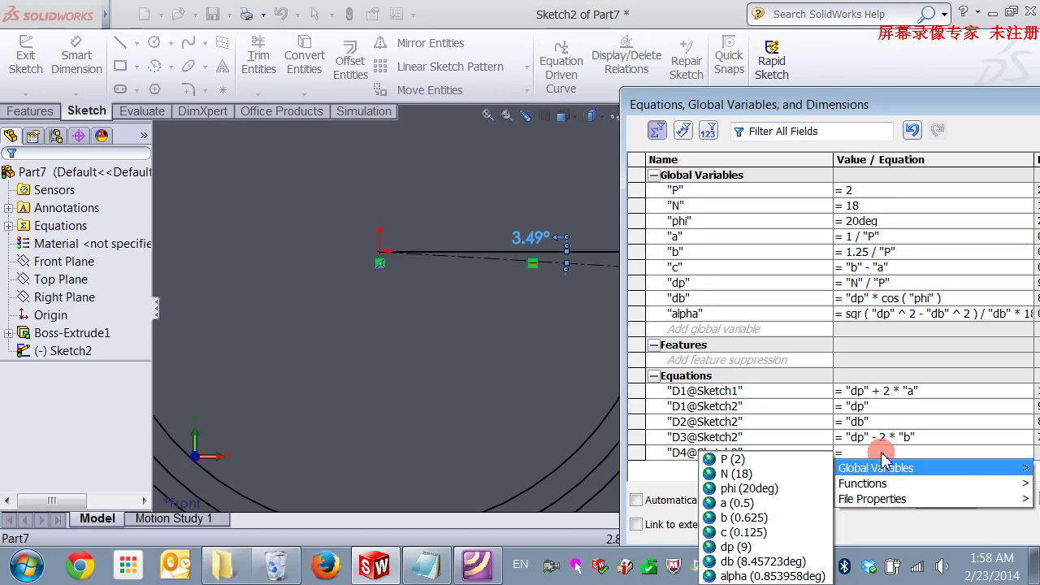
pyautogui.write('360')
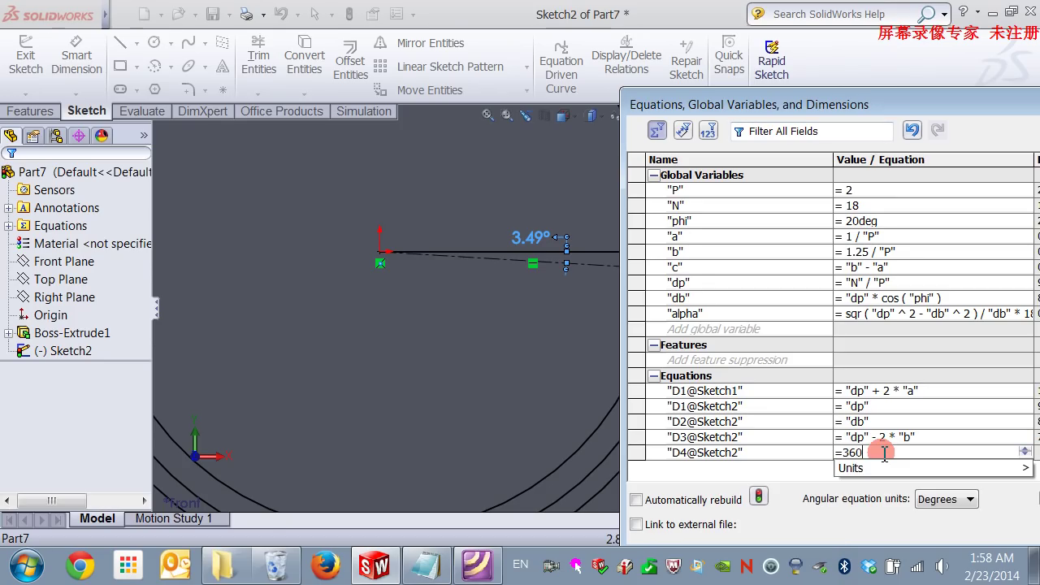
pyautogui.write('/(4*N)-alpha')
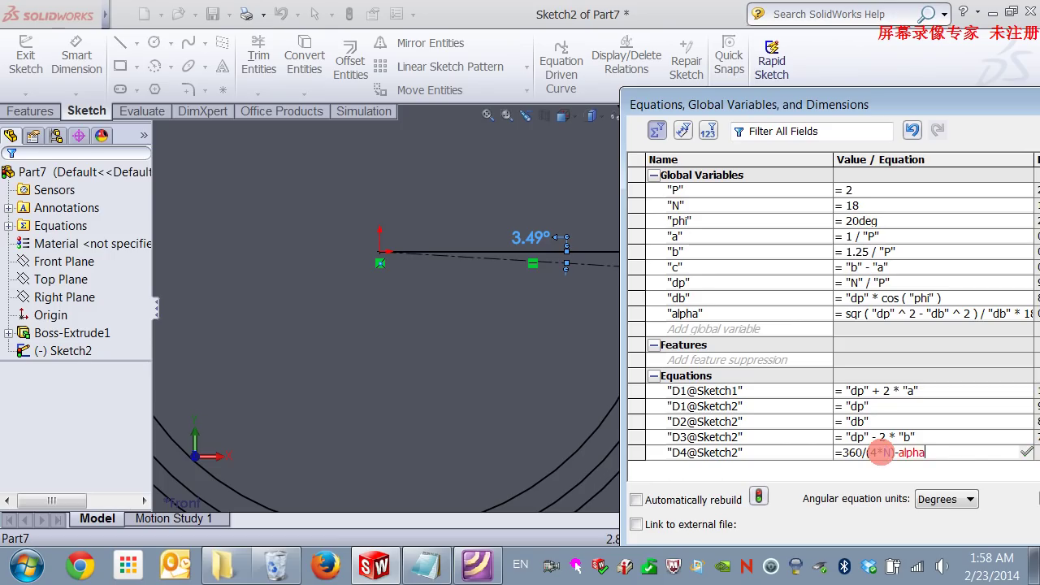
pyautogui.press('Return')
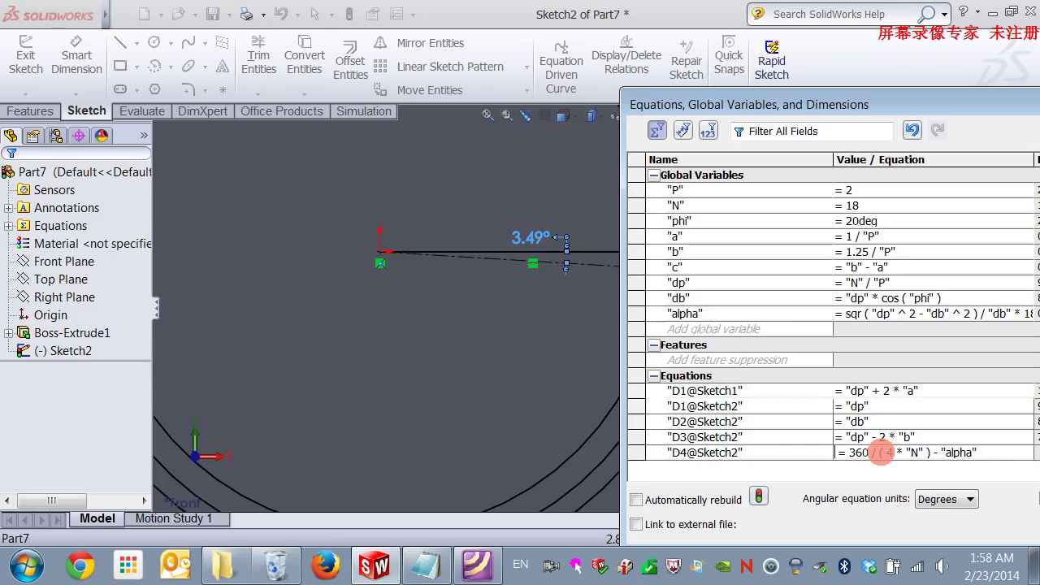
pyautogui.moveTo(885, 117); pyautogui.dragTo(493, 71)
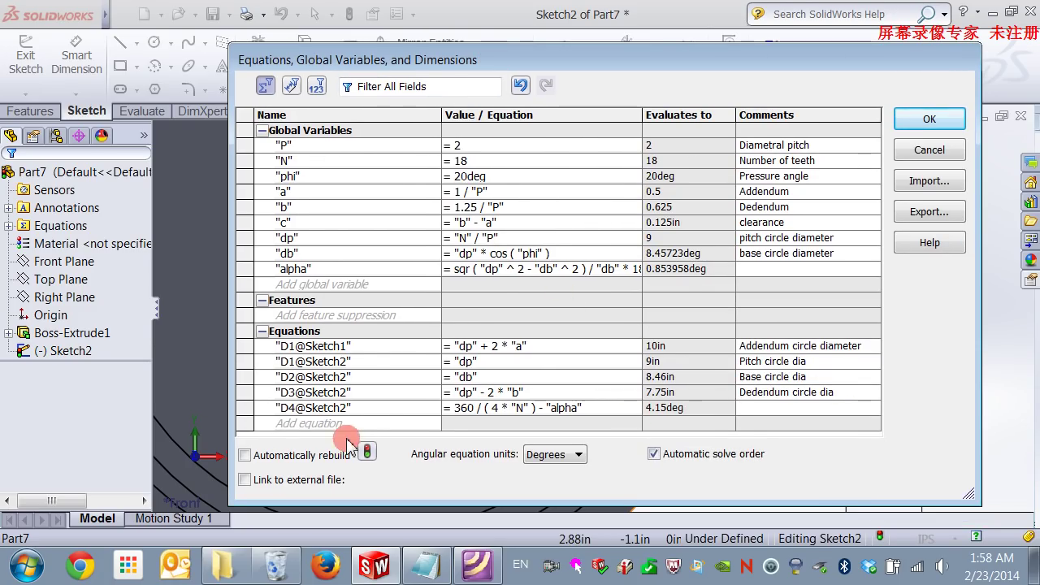
# Close the equations dialog and accept the angle dimension's equation so it regenerates to 4.15°
pyautogui.click(934, 120)
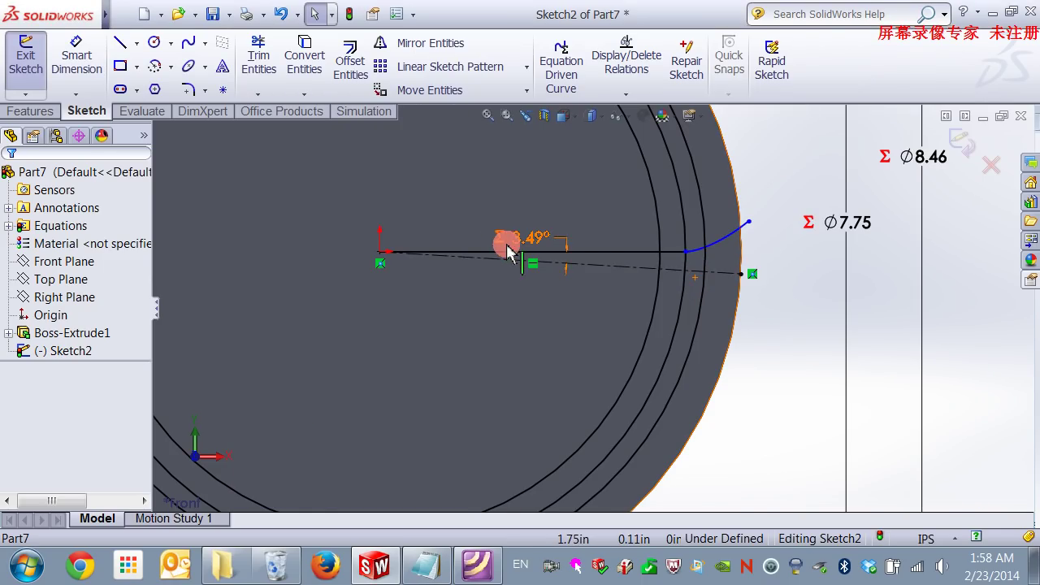
pyautogui.click(506, 240)
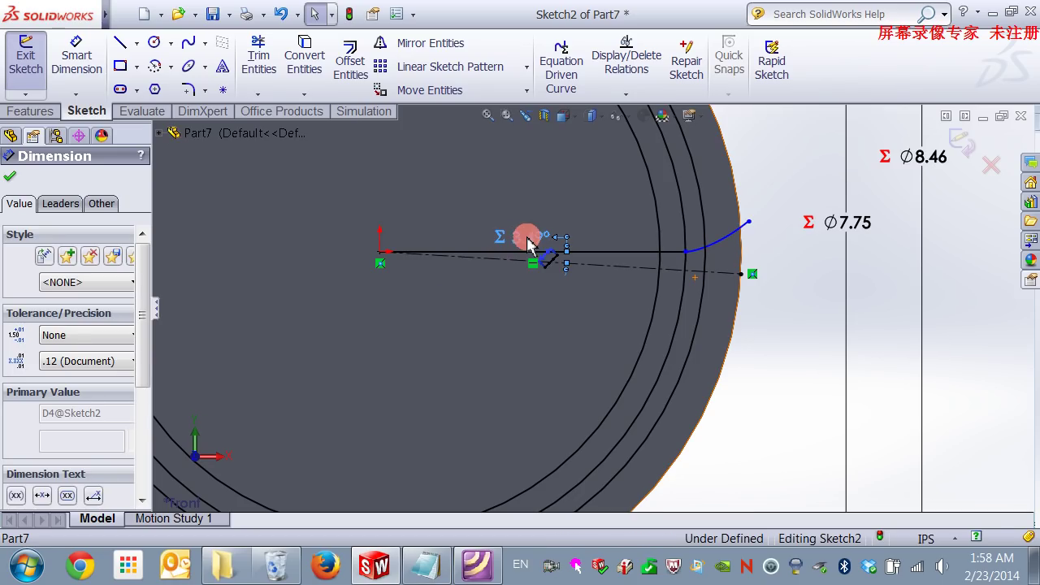
pyautogui.doubleClick(527, 240)
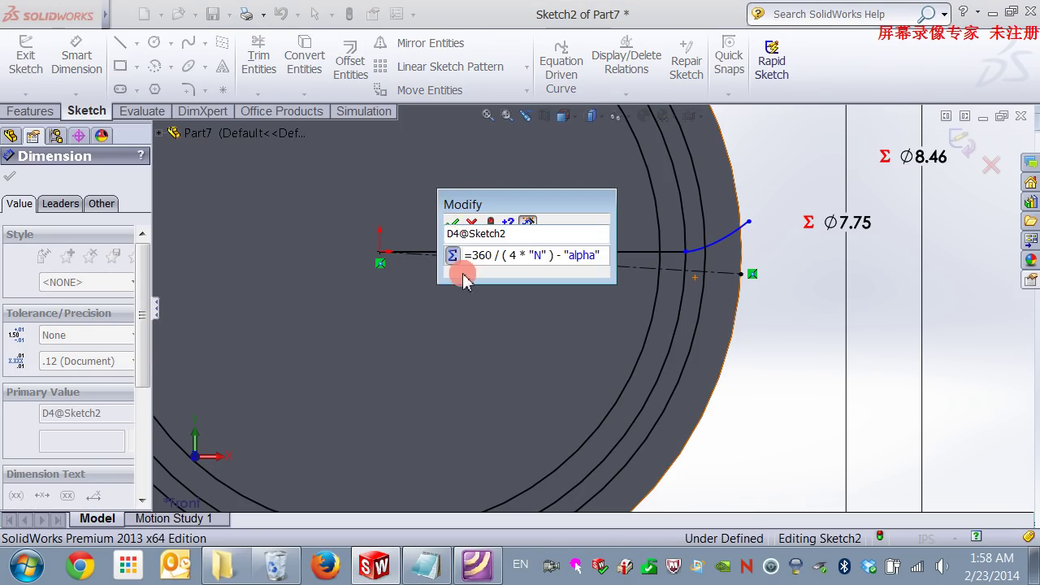
pyautogui.click(456, 224)
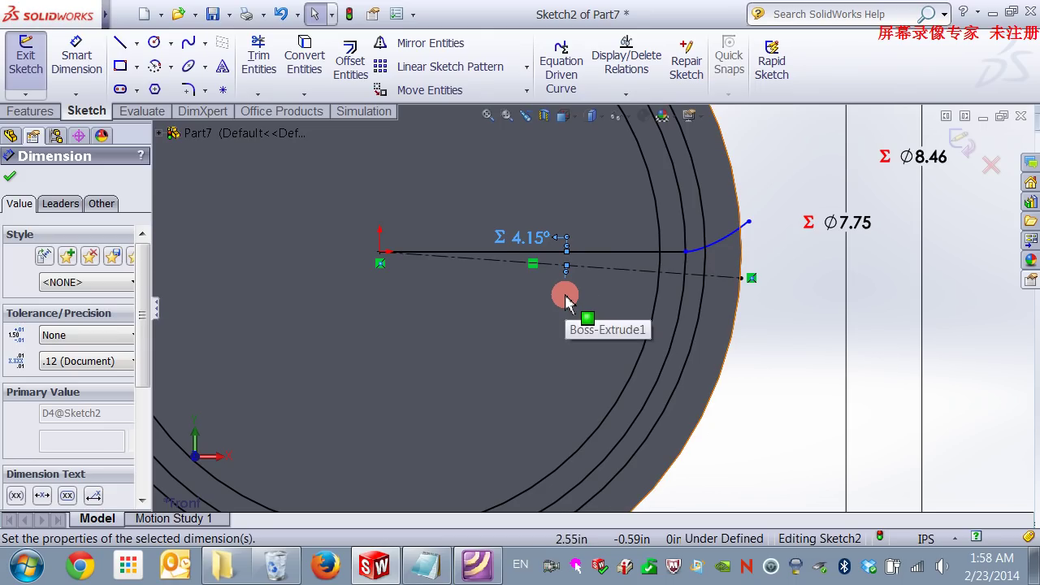
pyautogui.click(773, 357)
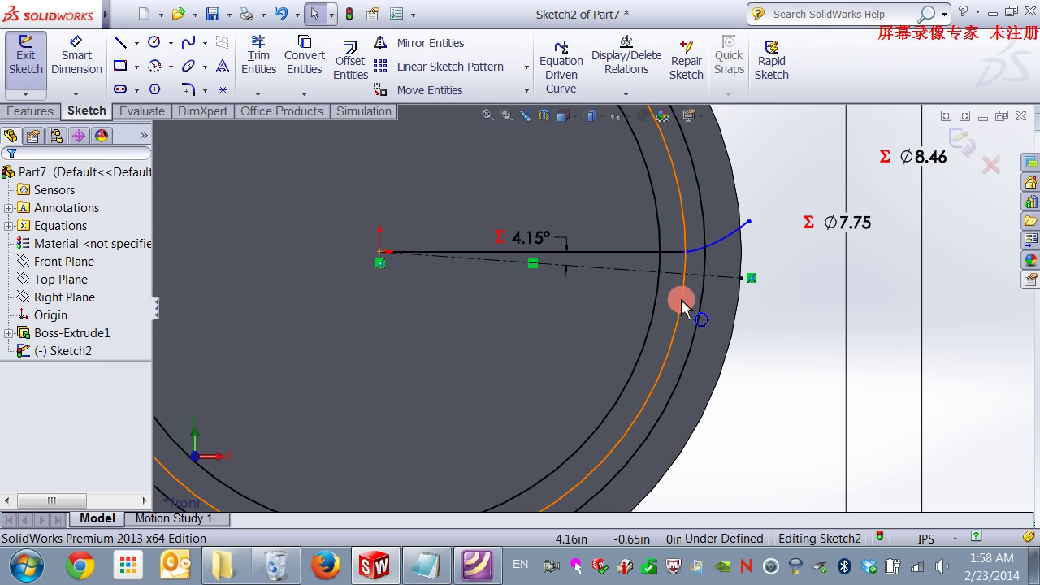
# Scroll through pages 2–4 of the tutorial reviewing the involute equations and gear diagram
pyautogui.click(479, 567)
pyautogui.scroll(-1, 530, 448)
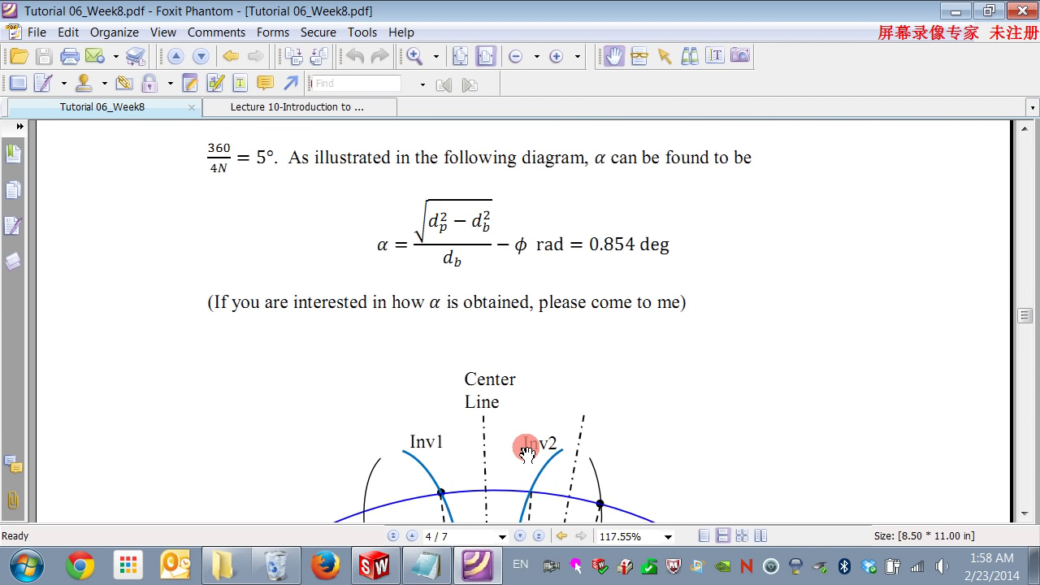
pyautogui.scroll(10, 527, 453)
pyautogui.scroll(10, 527, 453)
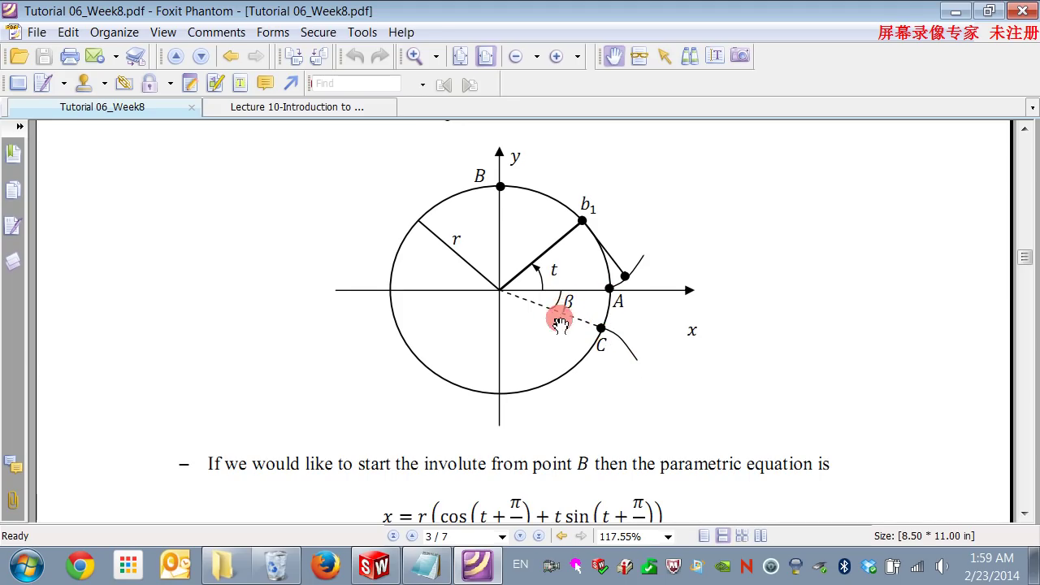
pyautogui.scroll(-15, 565, 422)
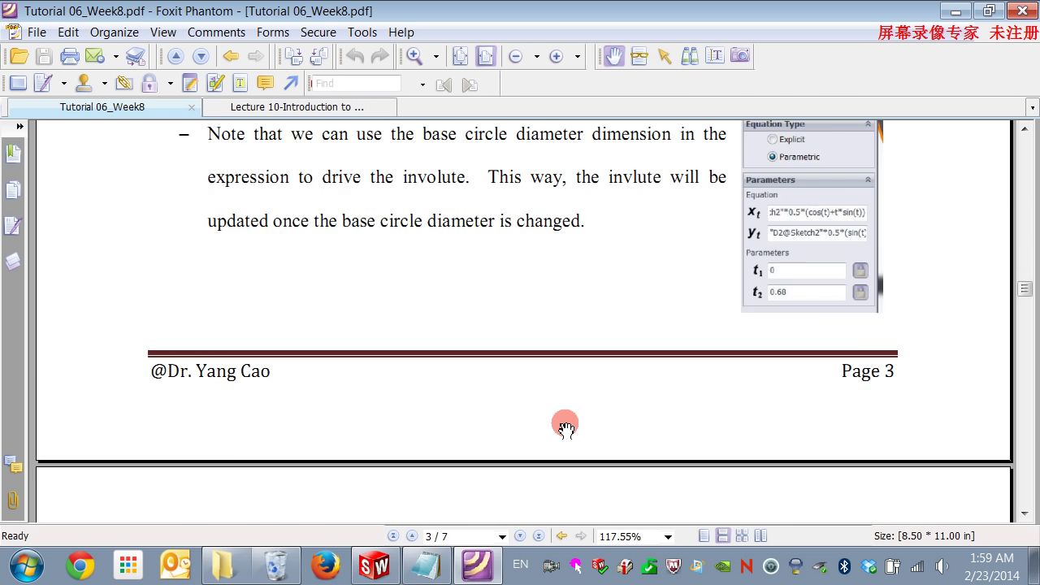
pyautogui.scroll(-10, 564, 423)
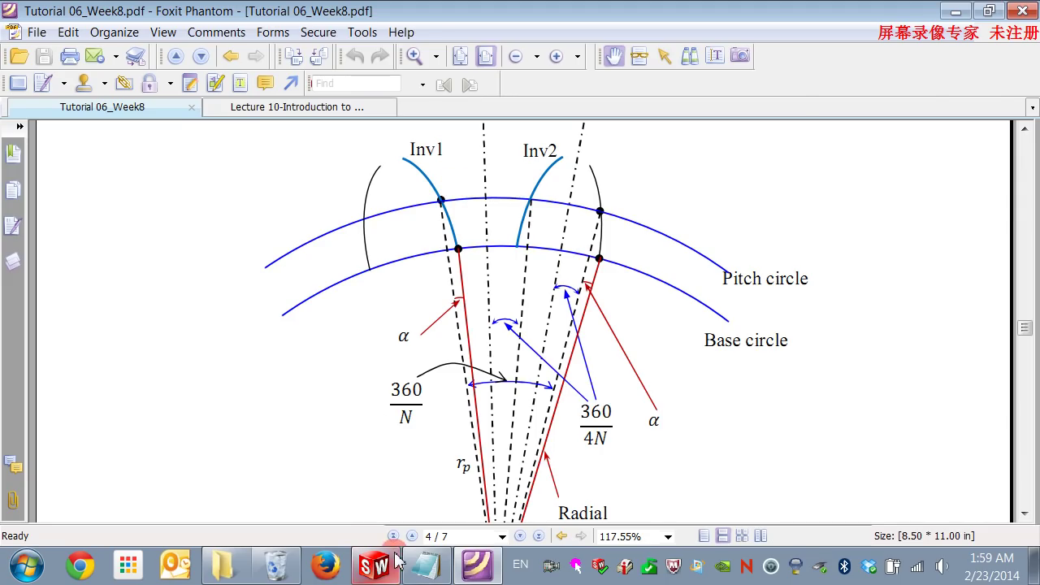
# Glance at the sketch, then re-read page 3's involute-from-point-C equations before opening GearInvolute.txt
pyautogui.click(374, 566)
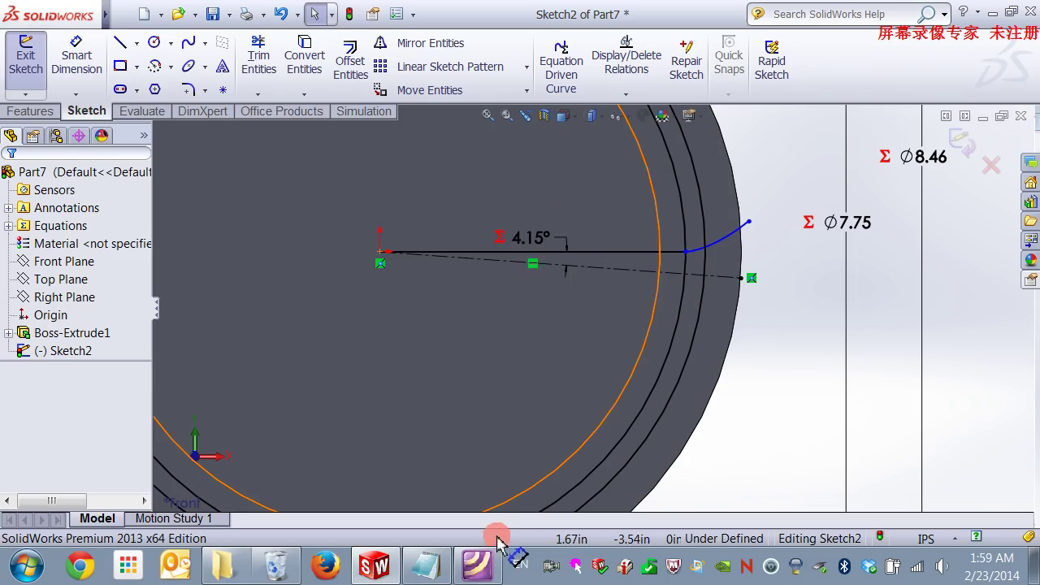
pyautogui.moveTo(427, 578)
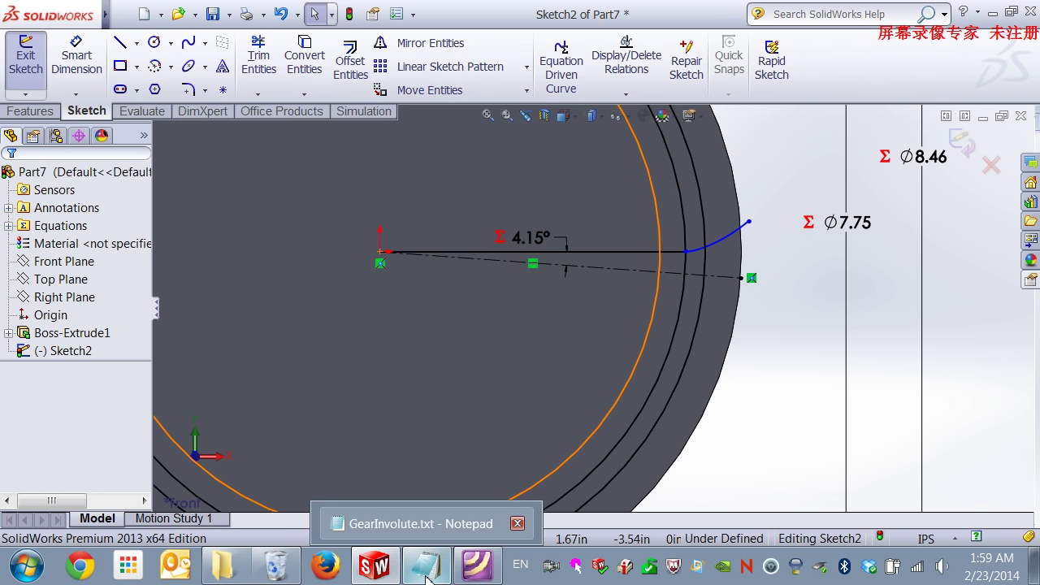
pyautogui.click(477, 566)
pyautogui.scroll(8, 518, 455)
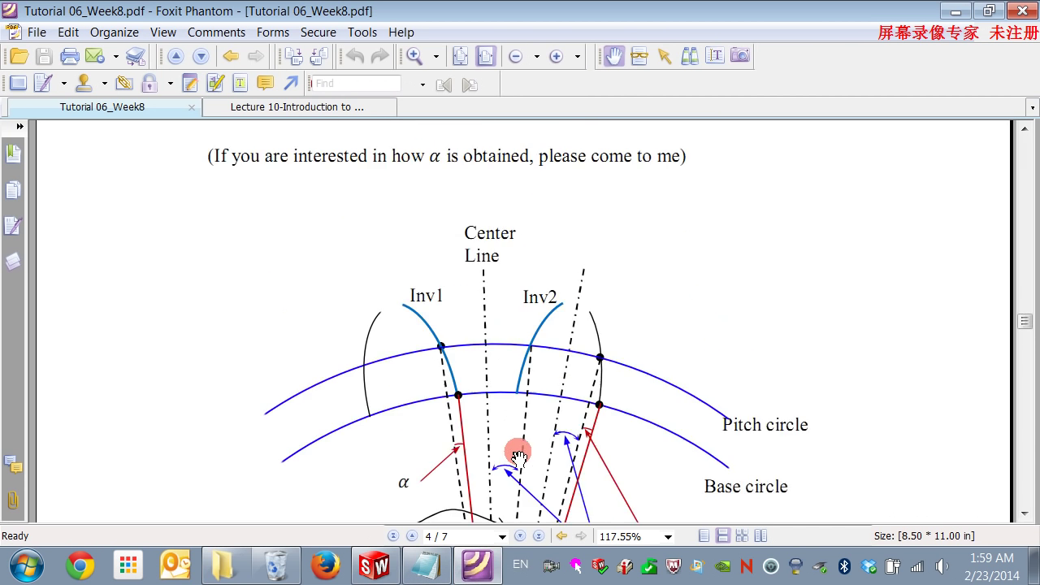
pyautogui.scroll(8, 518, 455)
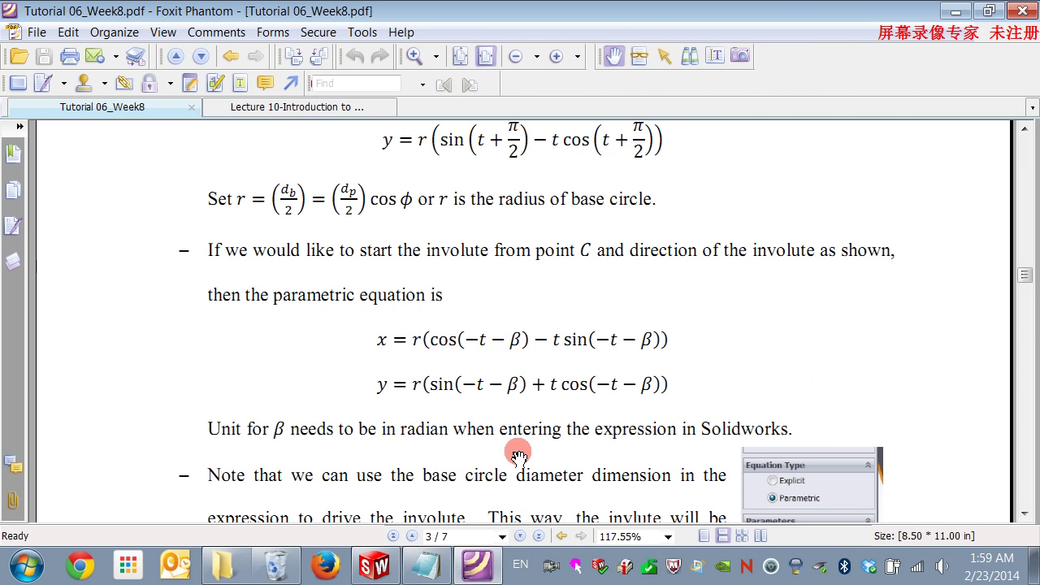
pyautogui.scroll(3, 522, 395)
pyautogui.scroll(-4, 626, 268)
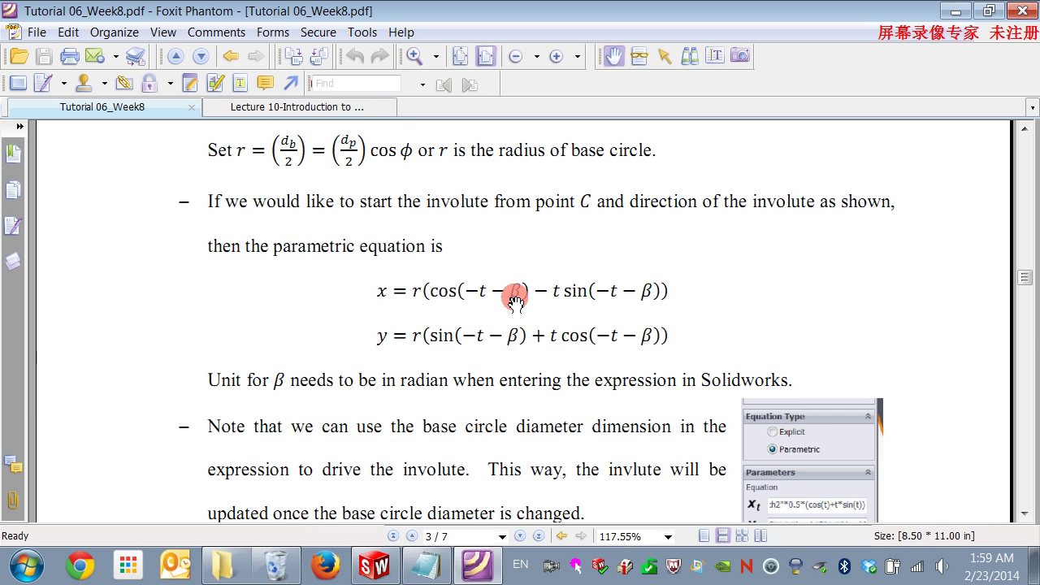
pyautogui.scroll(10, 515, 303)
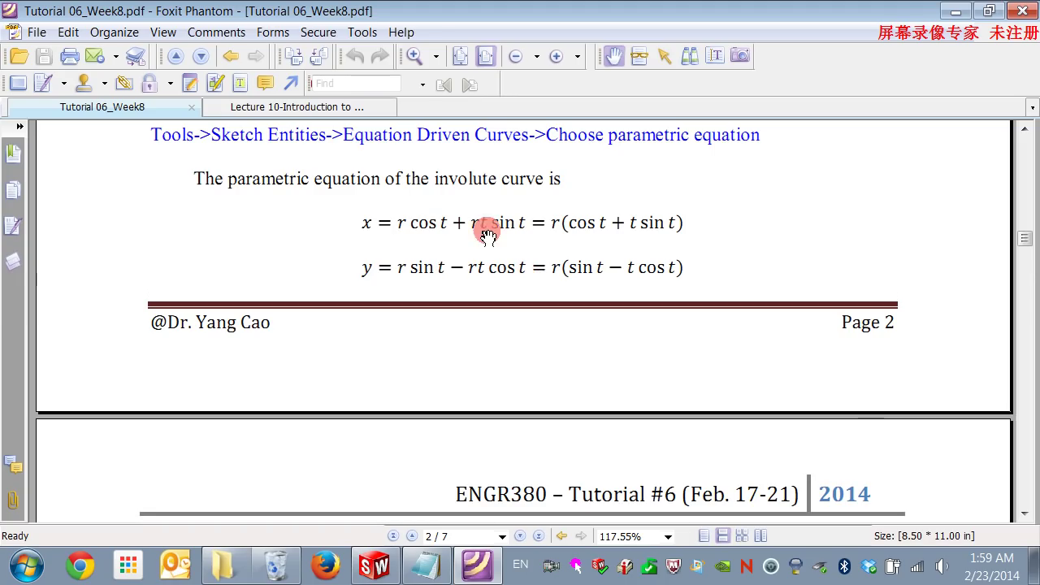
pyautogui.scroll(-10, 557, 382)
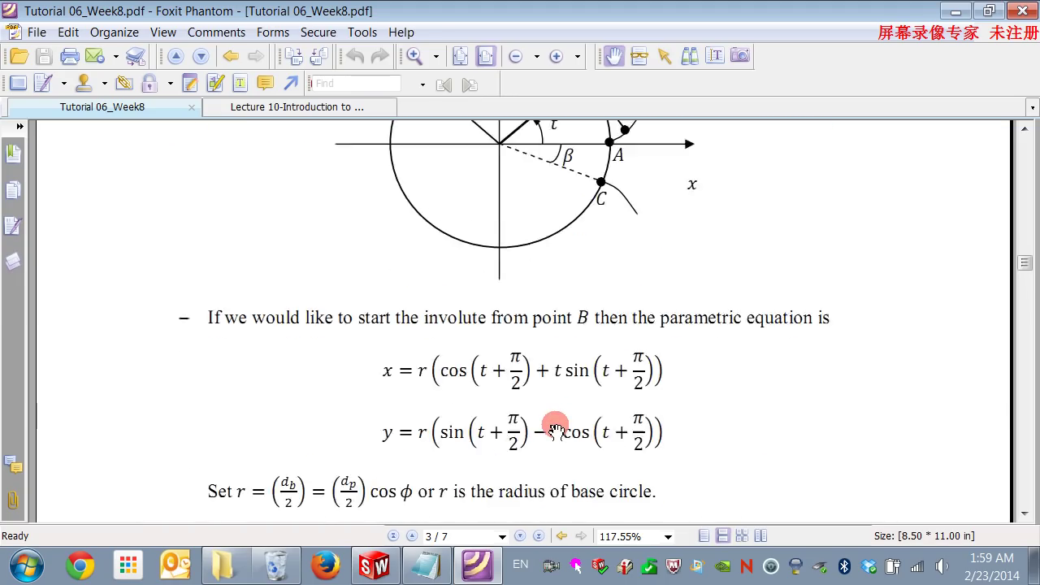
pyautogui.scroll(7, 586, 390)
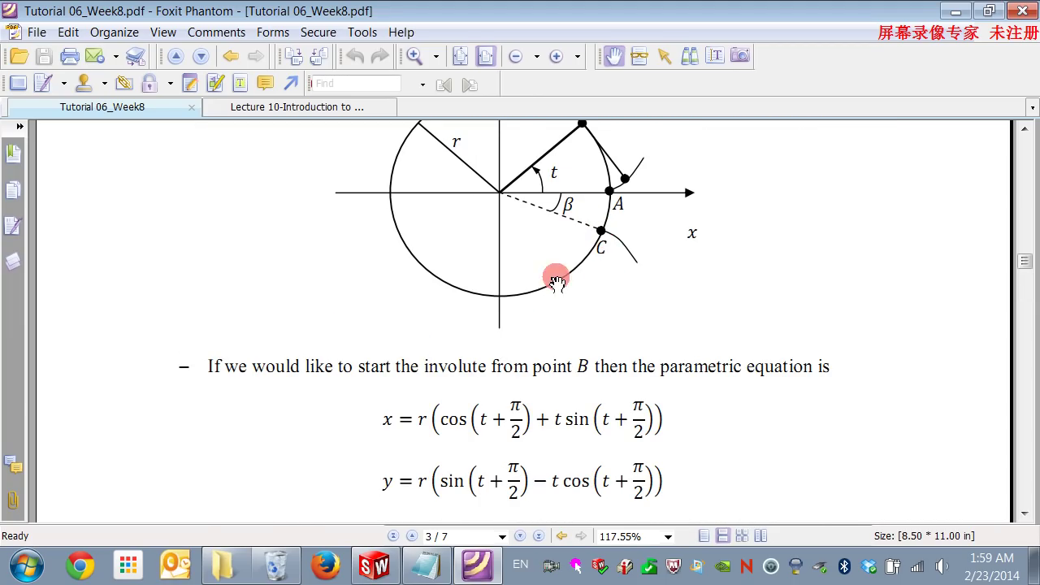
pyautogui.scroll(-4, 545, 309)
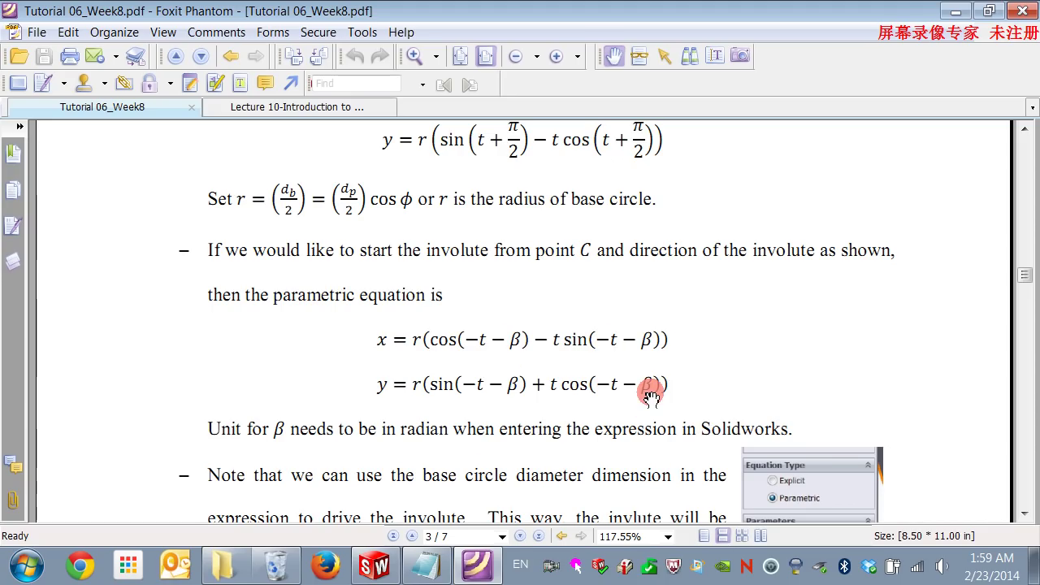
pyautogui.click(426, 567)
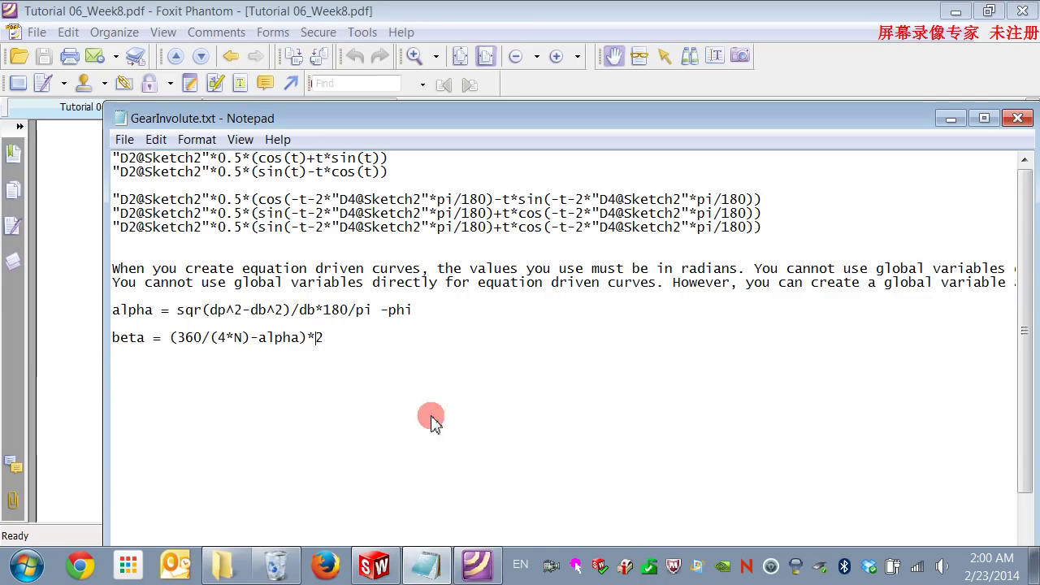
# Delete the duplicated third D2@Sketch2 line and add a blank line after the cos formula
pyautogui.moveTo(782, 229)
pyautogui.mouseDown()
pyautogui.moveTo(153, 248)
pyautogui.moveTo(117, 231)
pyautogui.mouseUp()
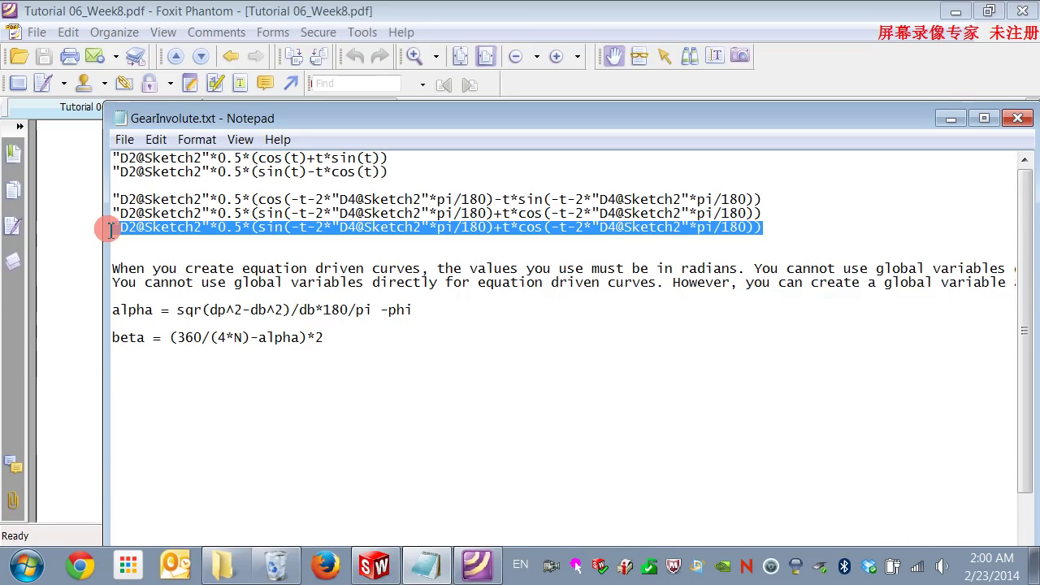
pyautogui.press('Delete')
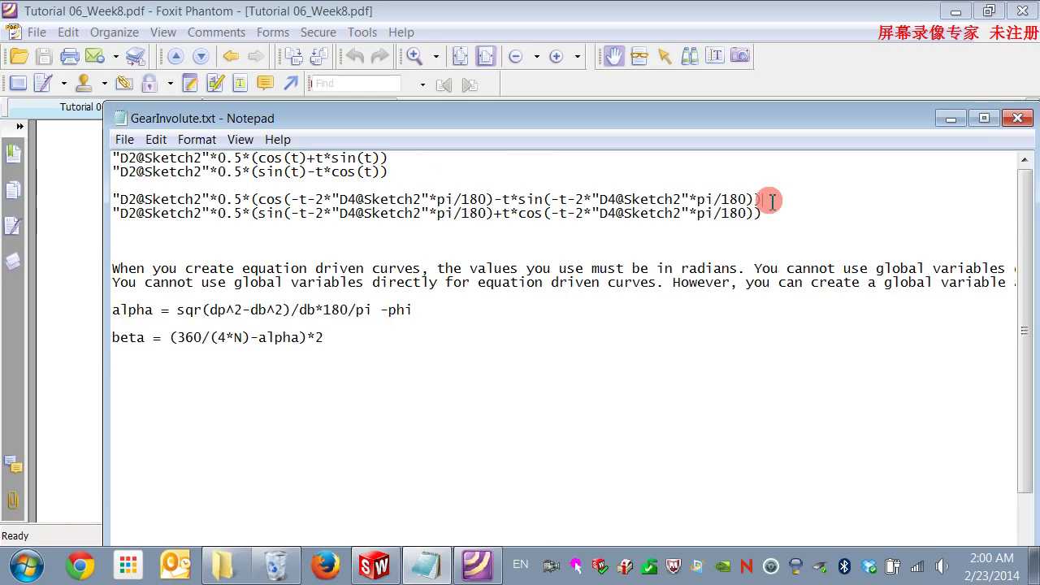
pyautogui.press('Return')
pyautogui.moveTo(755, 201); pyautogui.dragTo(122, 200)
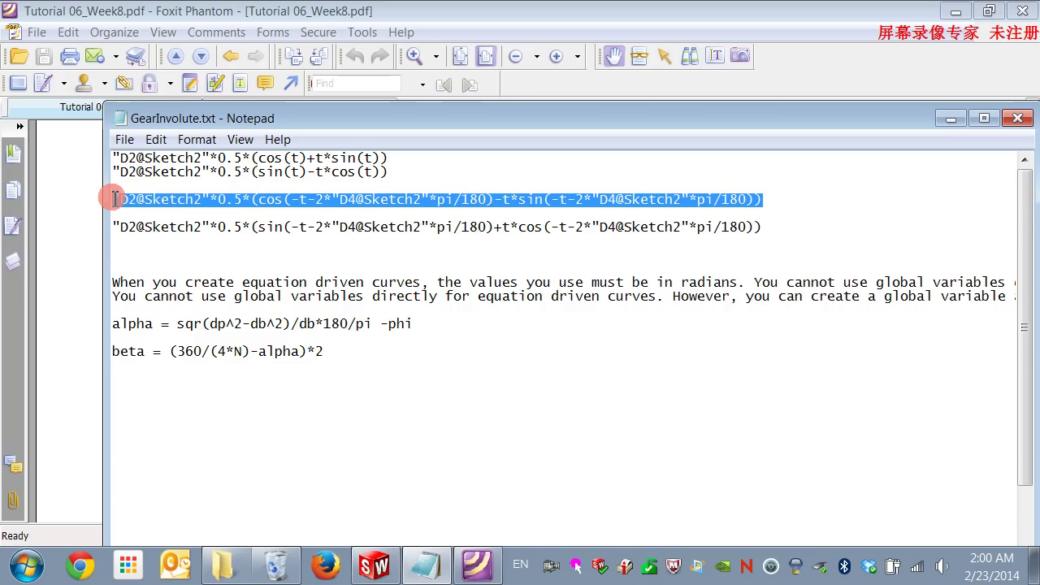
pyautogui.click(261, 222)
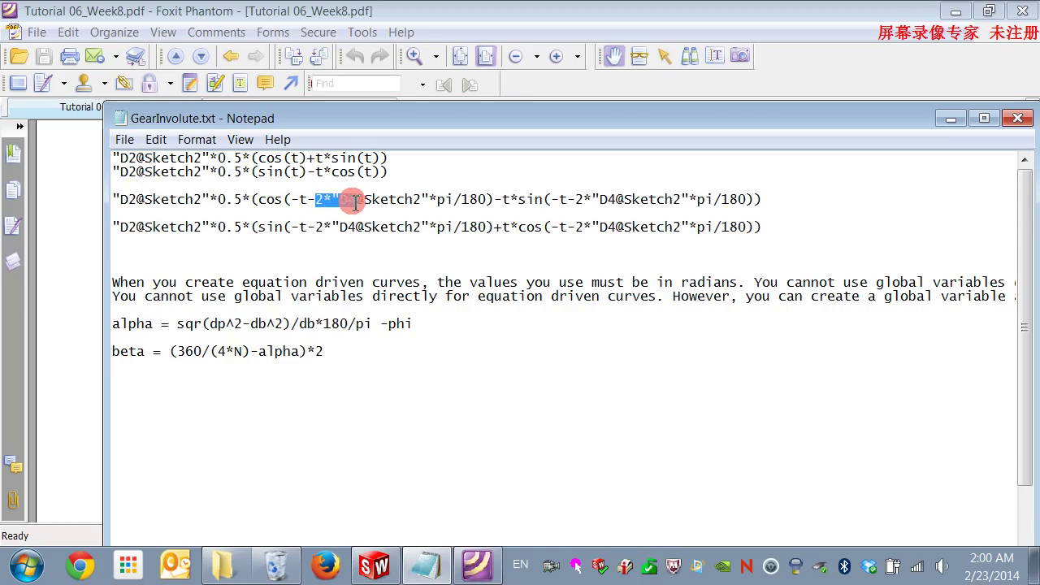
pyautogui.moveTo(355, 204); pyautogui.dragTo(391, 204)
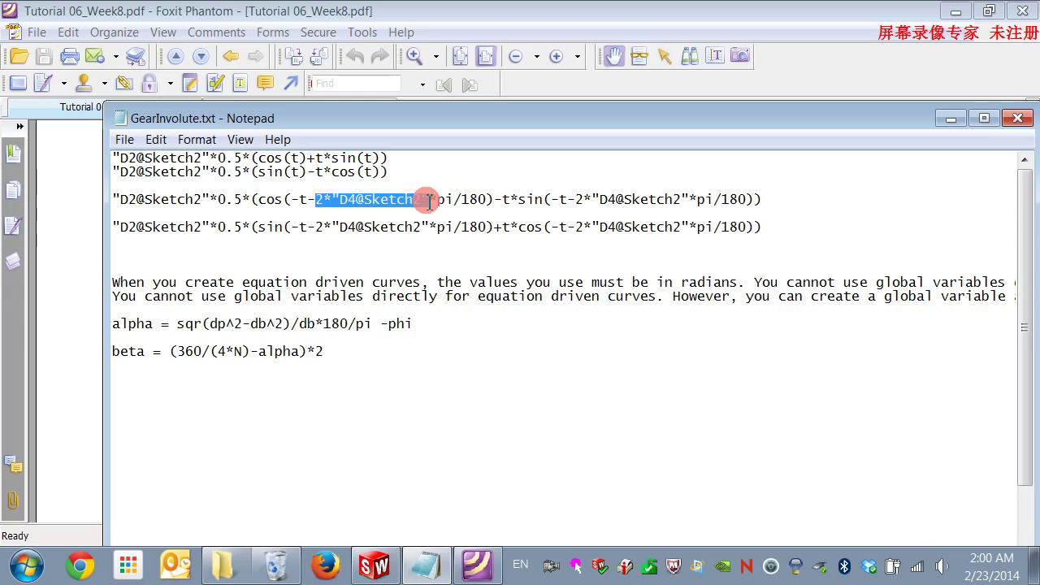
pyautogui.click(415, 236)
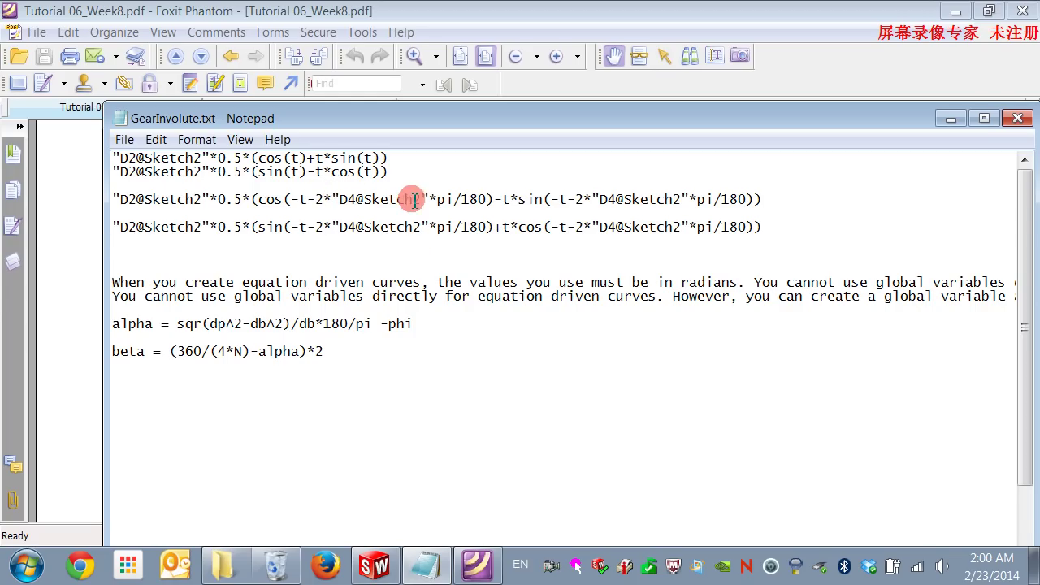
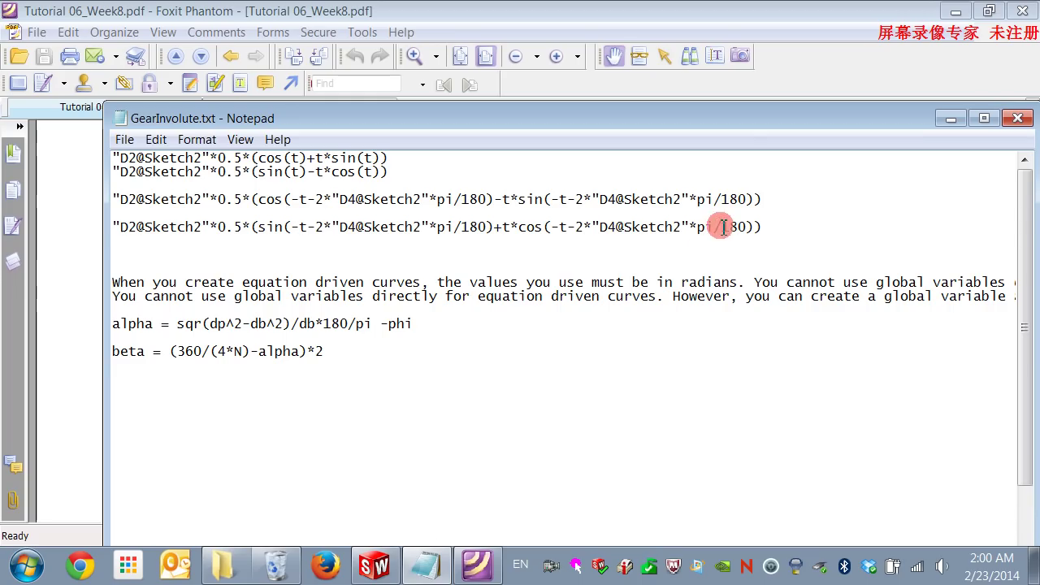
# Copy the rotated cos expression line from GearInvolute.txt and return to SolidWorks Sketch2
pyautogui.moveTo(768, 200); pyautogui.dragTo(114, 205)
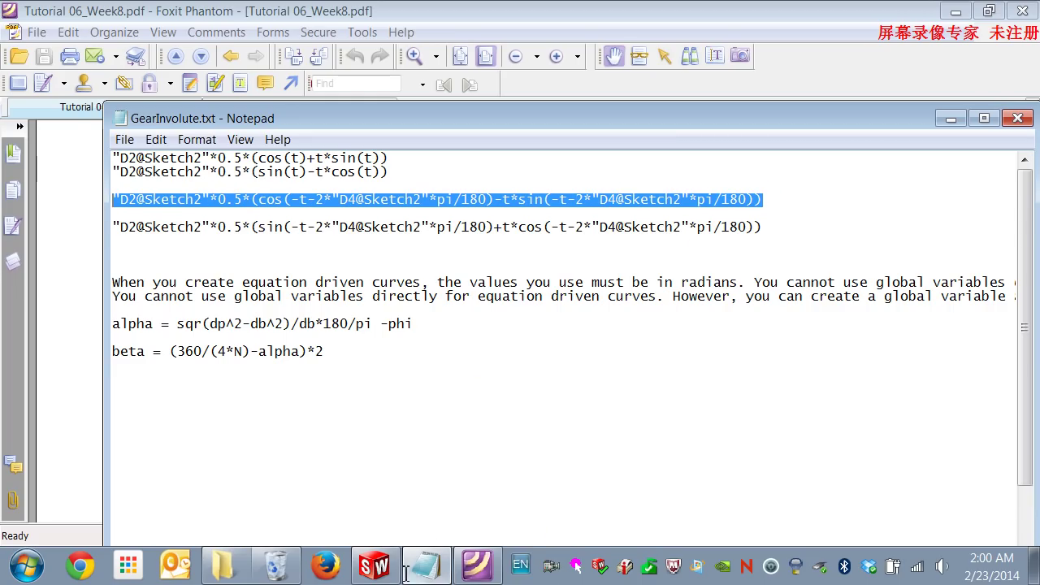
pyautogui.click(375, 566)
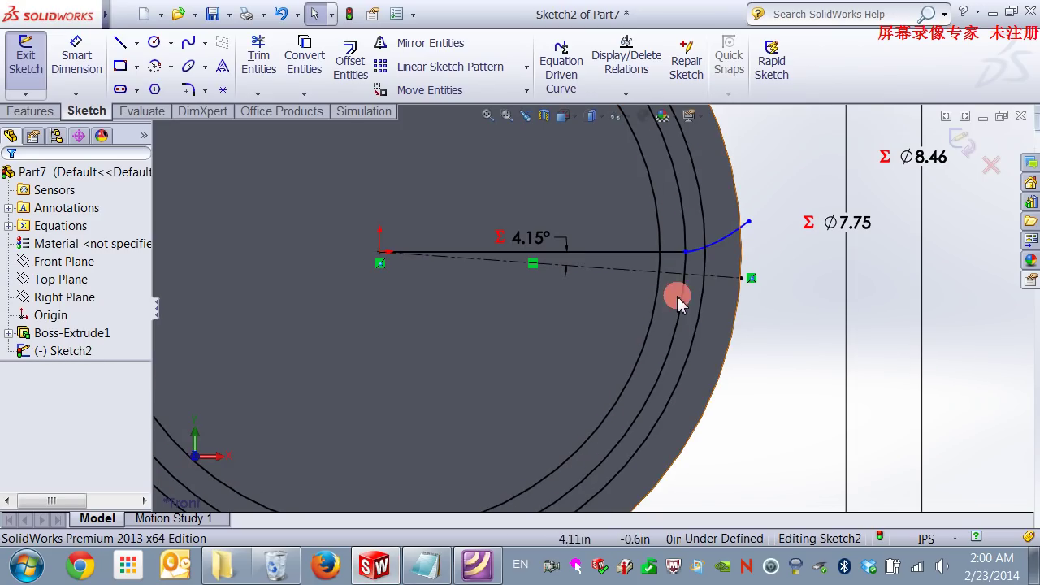
# Add a parametric equation-driven curve using the rotated x and y expressions, t from 0 to 0.68
pyautogui.click(562, 61)
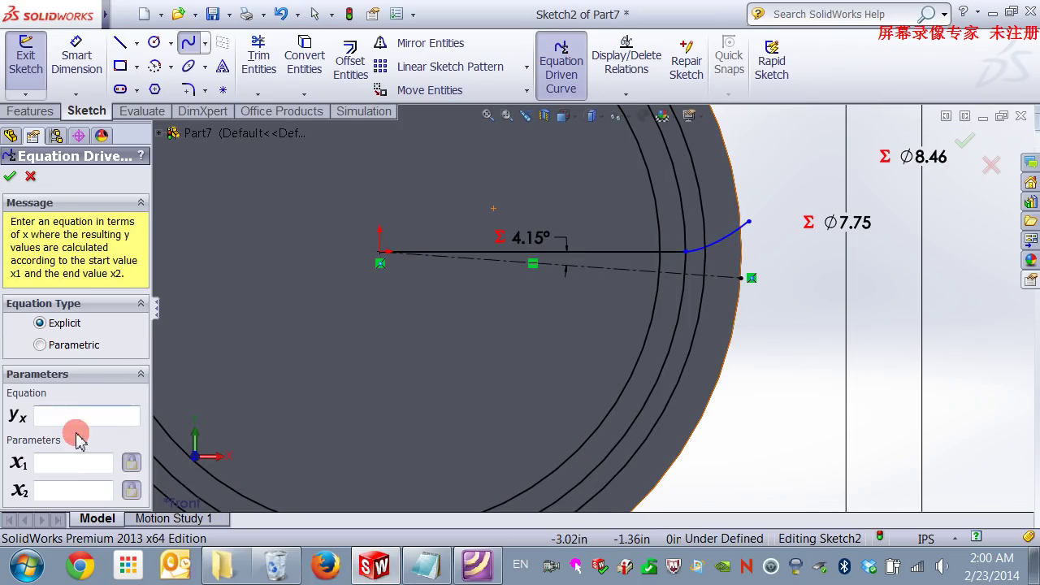
pyautogui.click(41, 347)
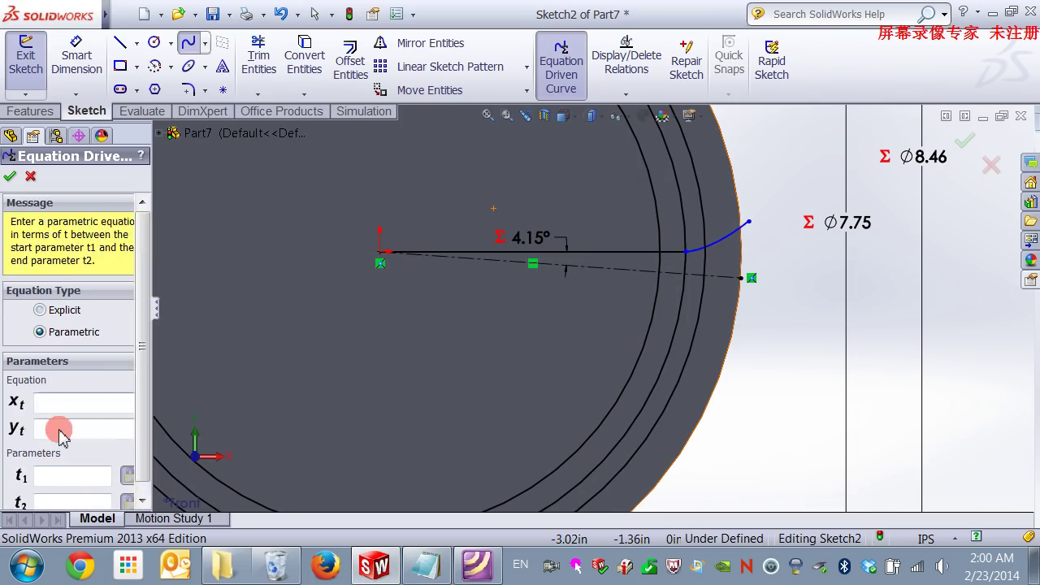
pyautogui.click(64, 404)
pyautogui.hotkey('ctrl', 'v')
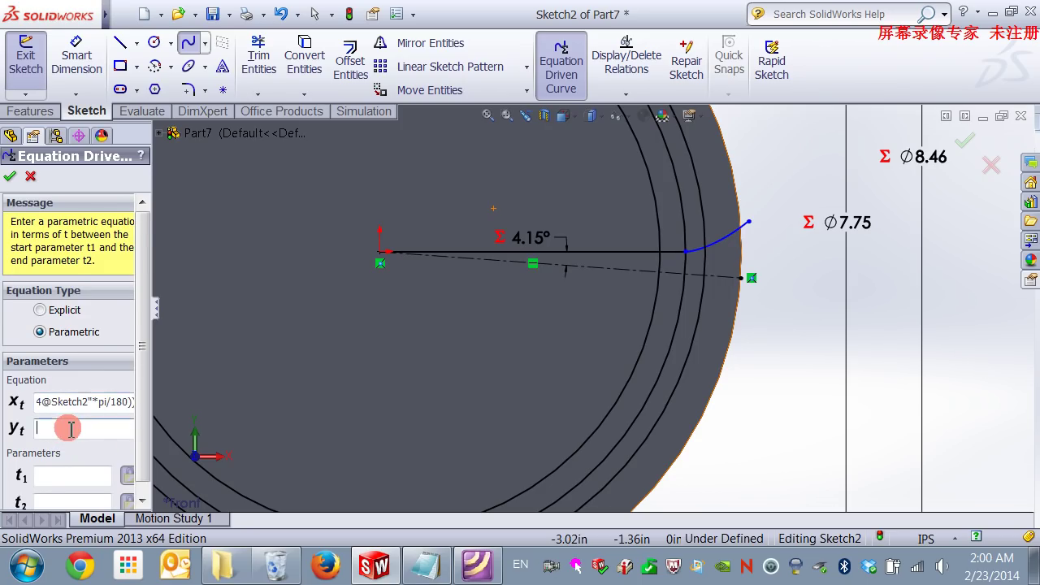
pyautogui.click(426, 567)
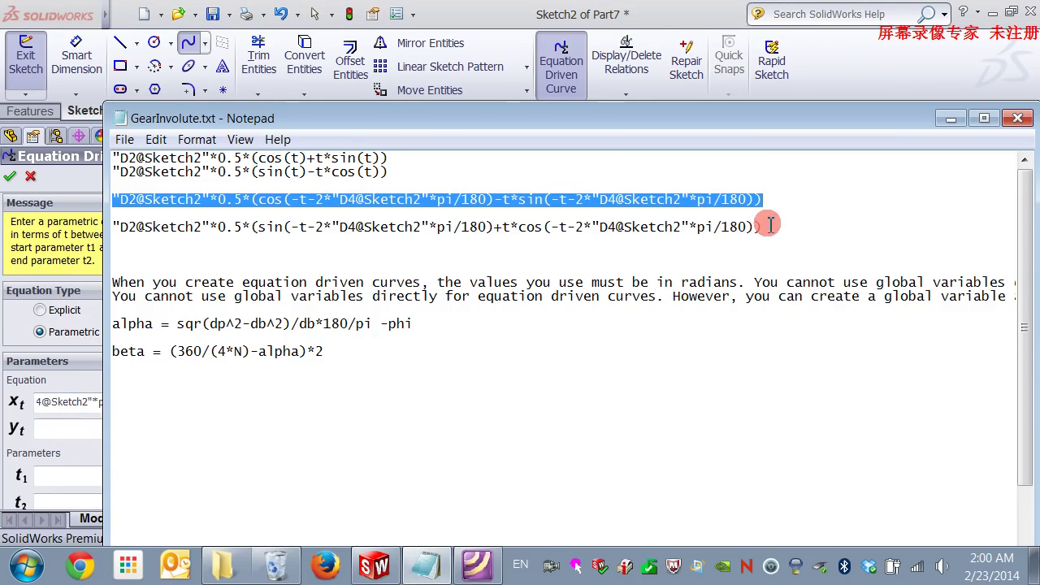
pyautogui.moveTo(771, 227); pyautogui.dragTo(101, 228)
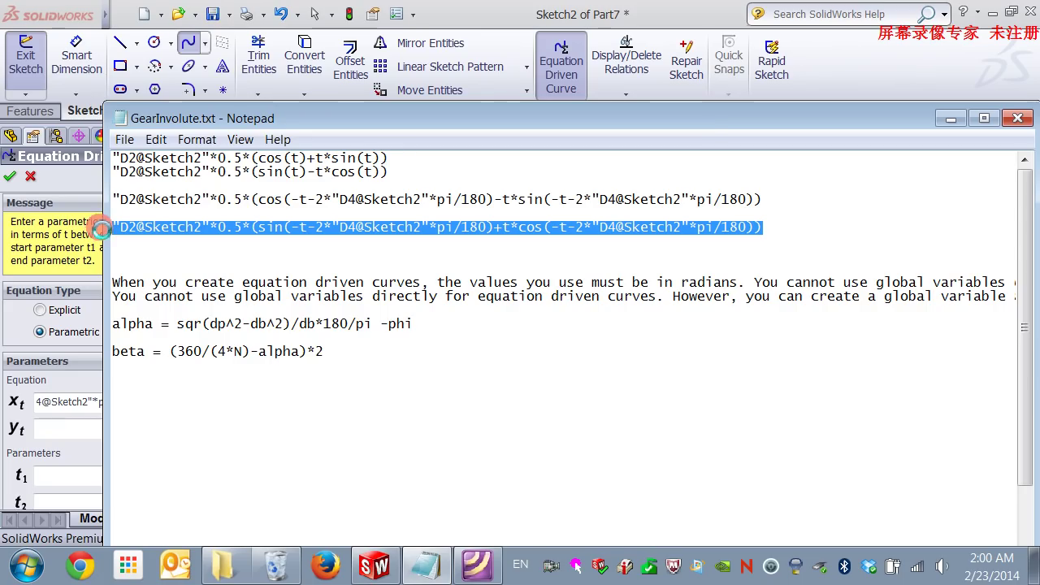
pyautogui.click(68, 429)
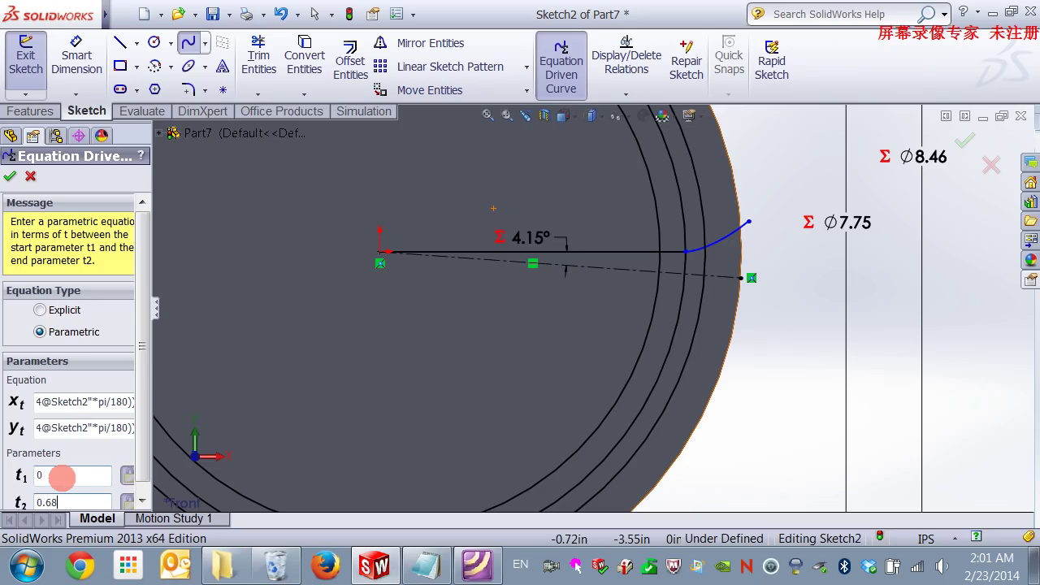
pyautogui.click(61, 478)
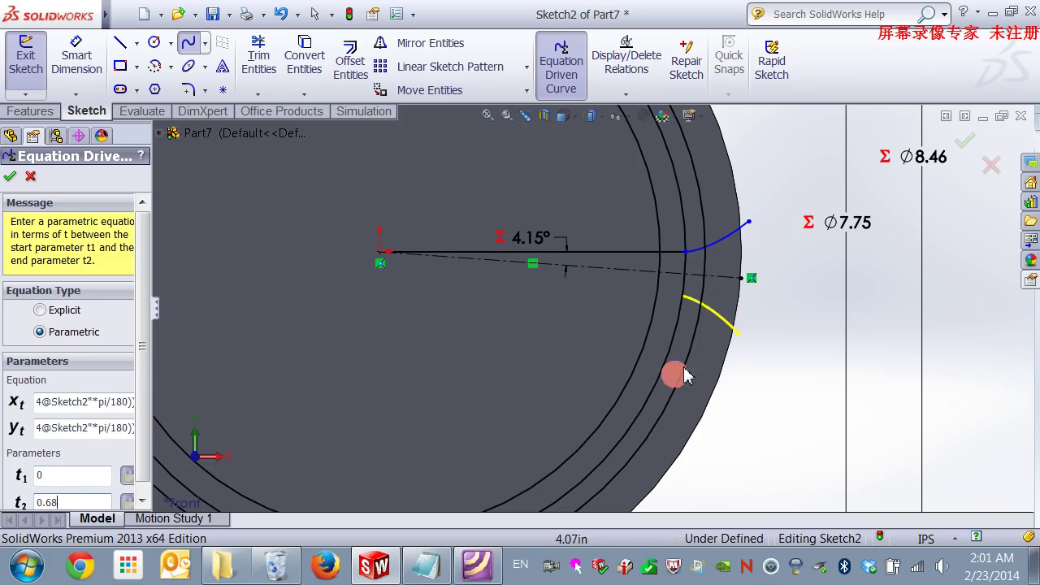
pyautogui.click(11, 178)
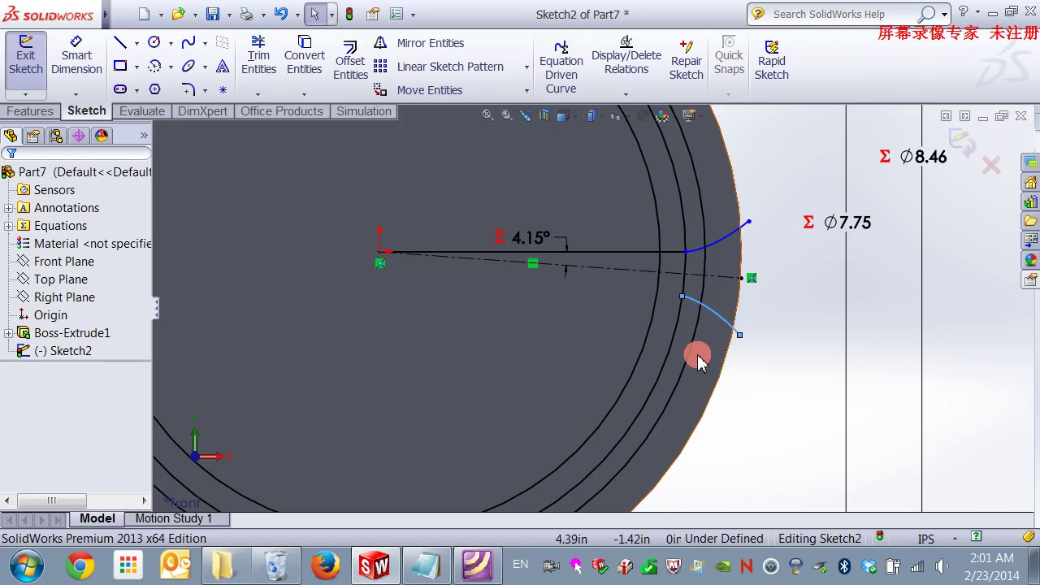
# Draw a line from the origin to the start of the lower involute curve
pyautogui.click(782, 407)
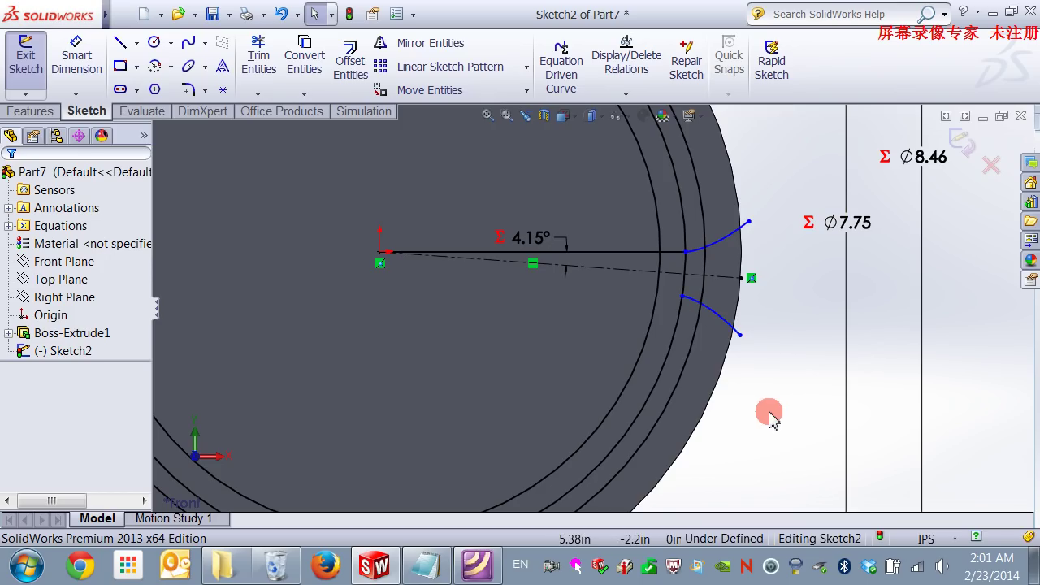
pyautogui.click(121, 43)
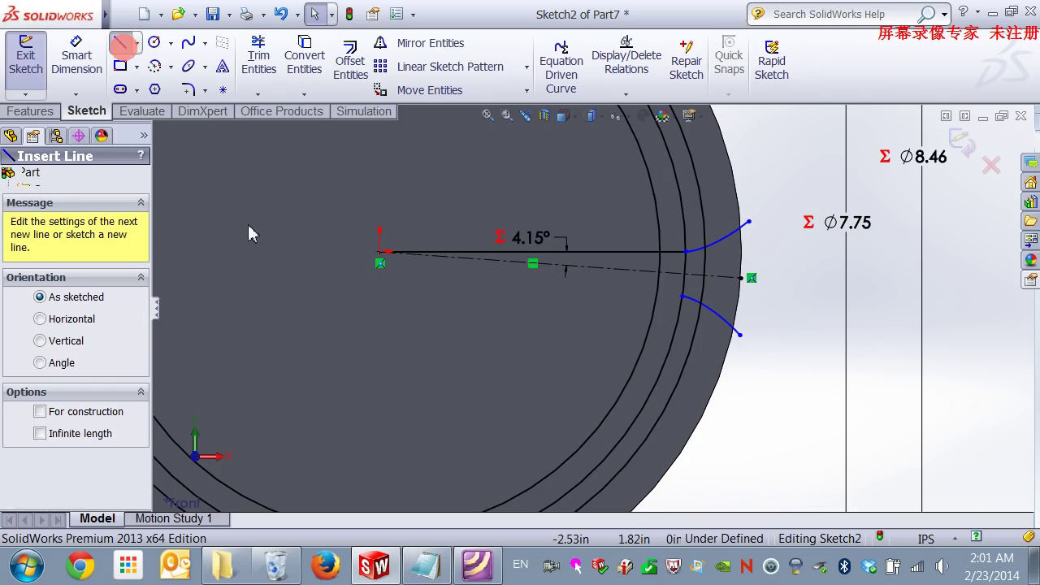
pyautogui.moveTo(382, 258)
pyautogui.mouseDown()
pyautogui.moveTo(684, 296)
pyautogui.moveTo(779, 353)
pyautogui.mouseUp()
pyautogui.press('Escape')
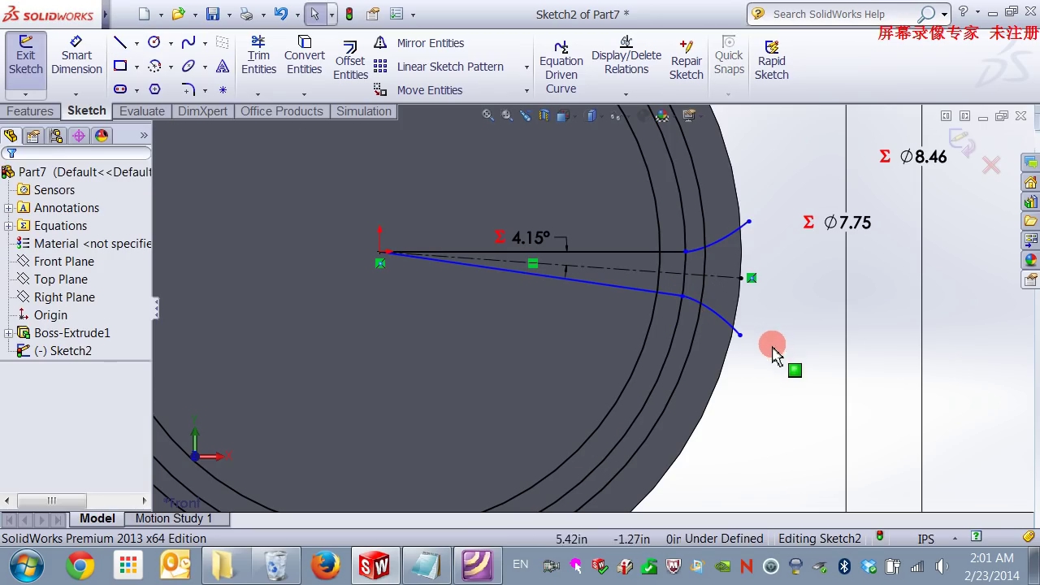
# Dimension the angle between the new line and the centerline at 4.15°
pyautogui.scroll(-1, 616, 326)
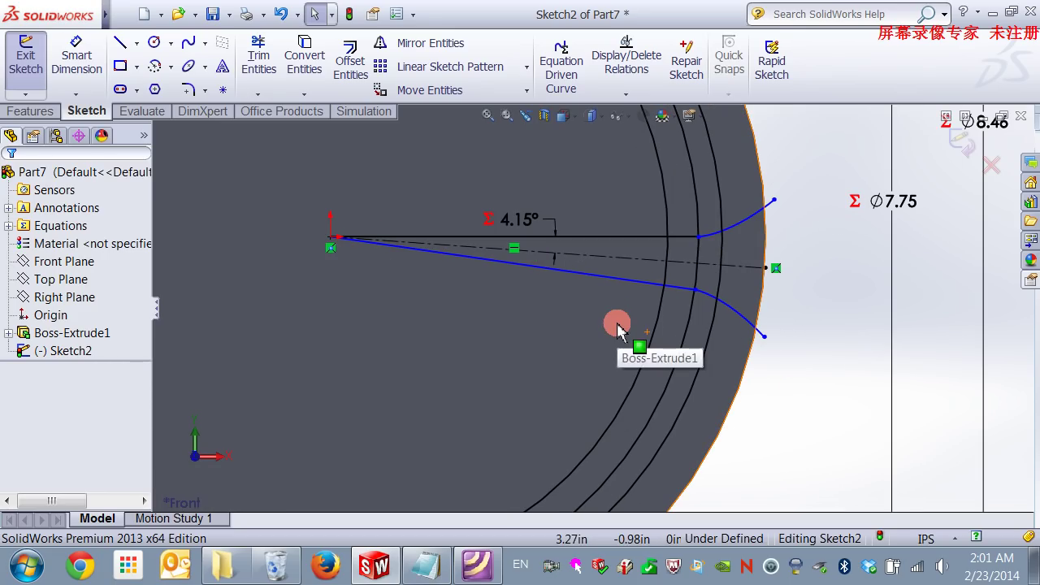
pyautogui.click(77, 57)
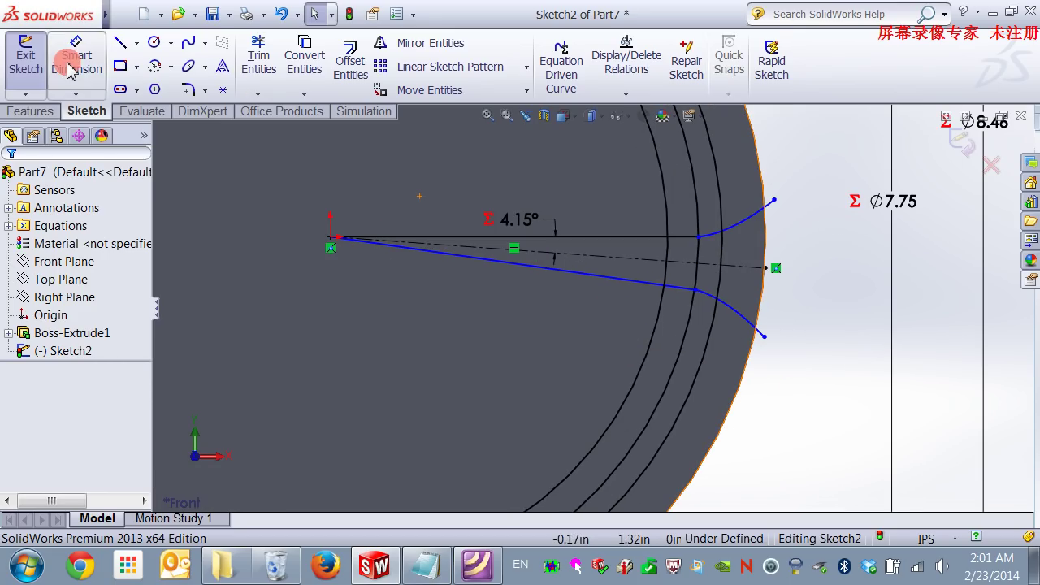
pyautogui.click(616, 283)
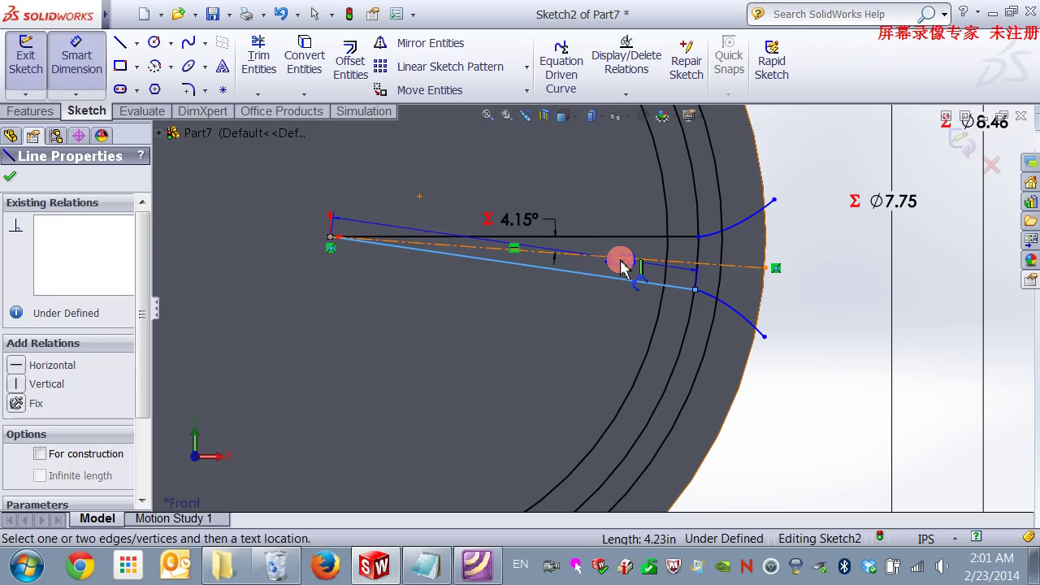
pyautogui.click(620, 264)
pyautogui.click(616, 273)
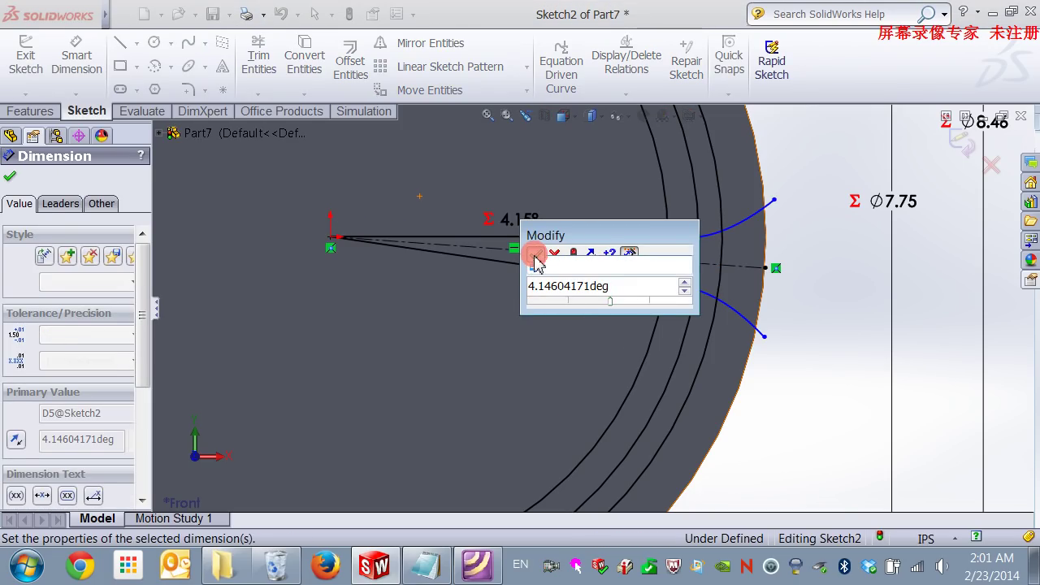
pyautogui.click(537, 259)
pyautogui.click(601, 341)
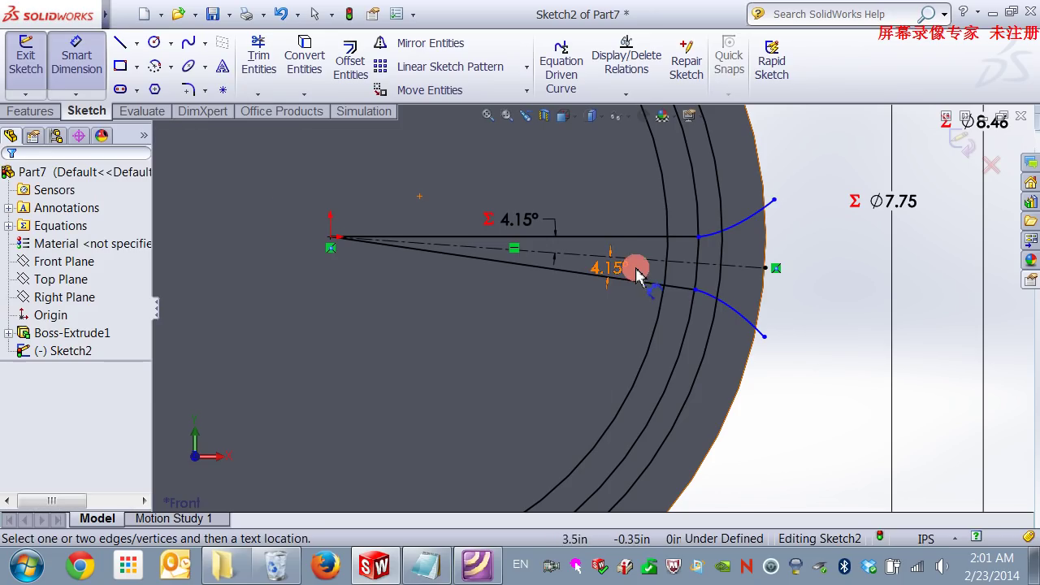
pyautogui.moveTo(620, 271); pyautogui.dragTo(585, 288)
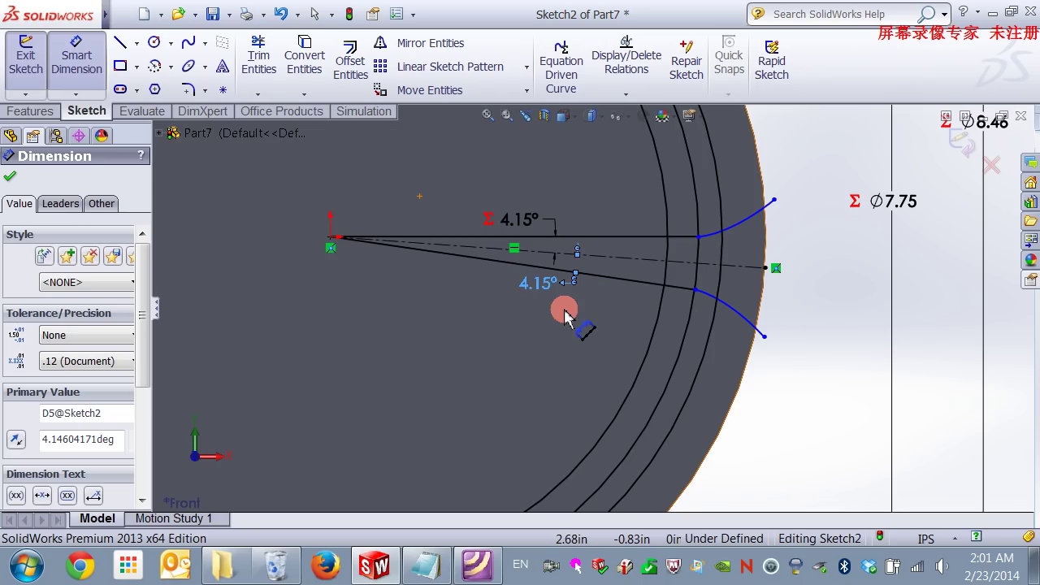
pyautogui.click(11, 181)
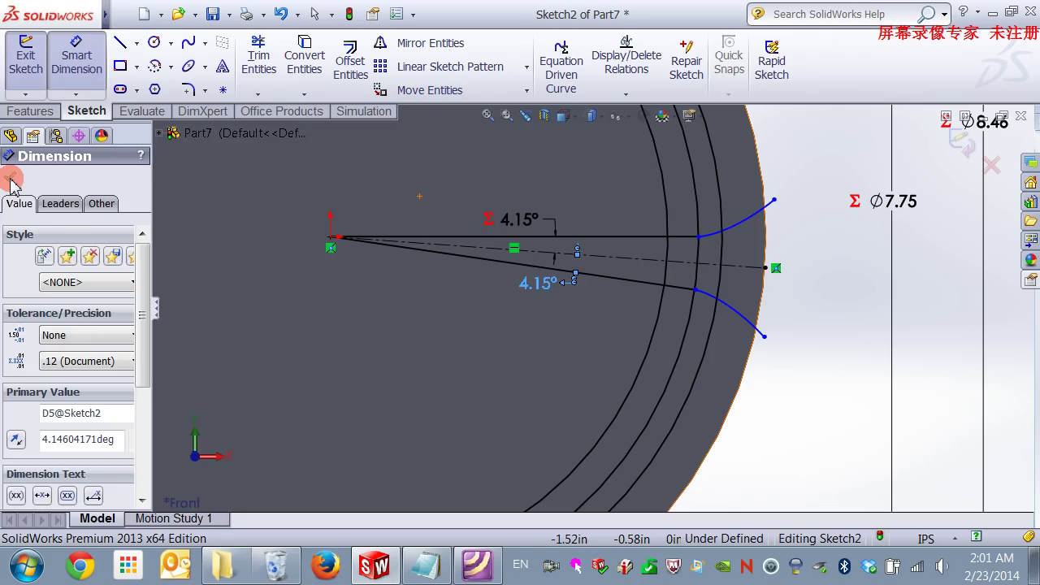
# Cancel the stray equation-driven curve and bring up the Equations manager
pyautogui.click(561, 65)
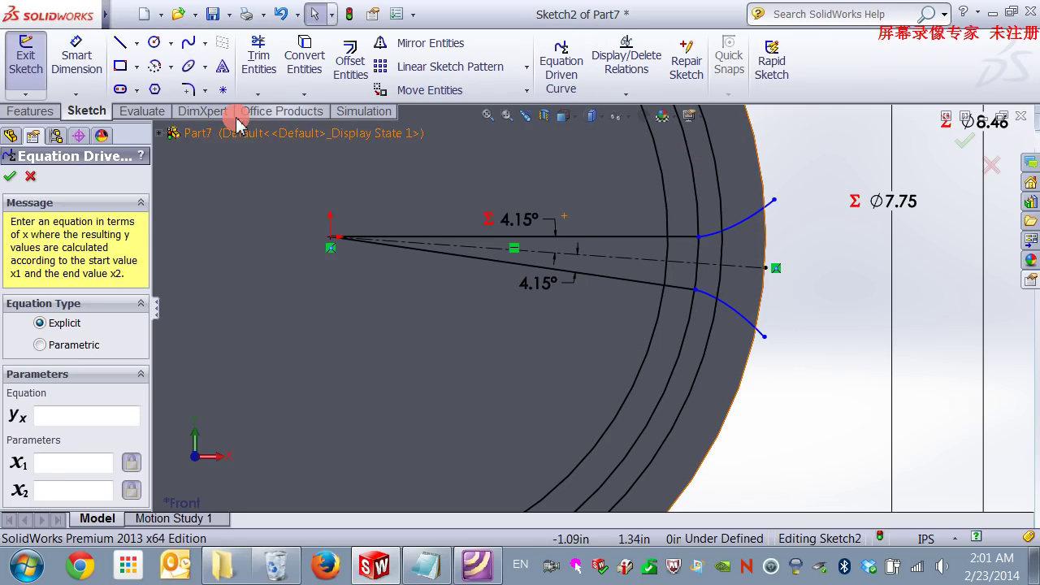
pyautogui.click(30, 176)
pyautogui.click(39, 228)
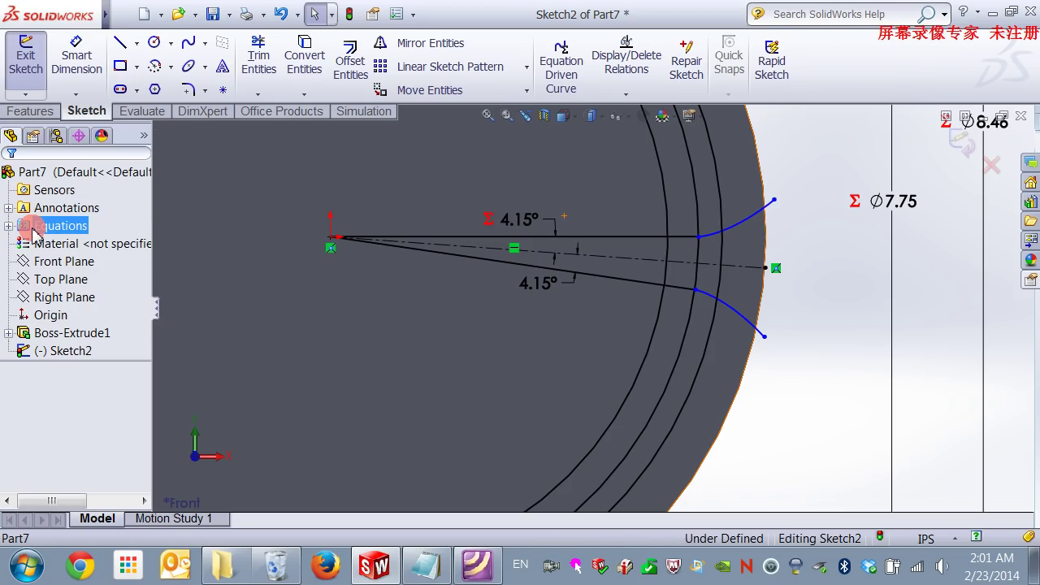
pyautogui.rightClick(35, 224)
pyautogui.click(57, 242)
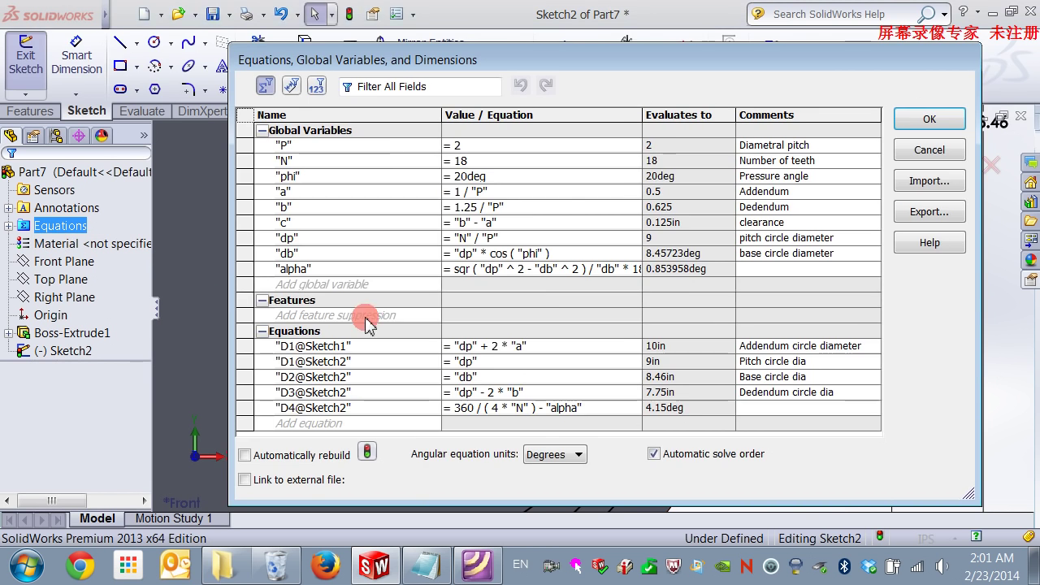
pyautogui.moveTo(391, 32); pyautogui.dragTo(854, 80)
# Drive the lower angle dimension D5@Sketch2 with = 360 / (4 * "N") - "alpha"
pyautogui.click(689, 431)
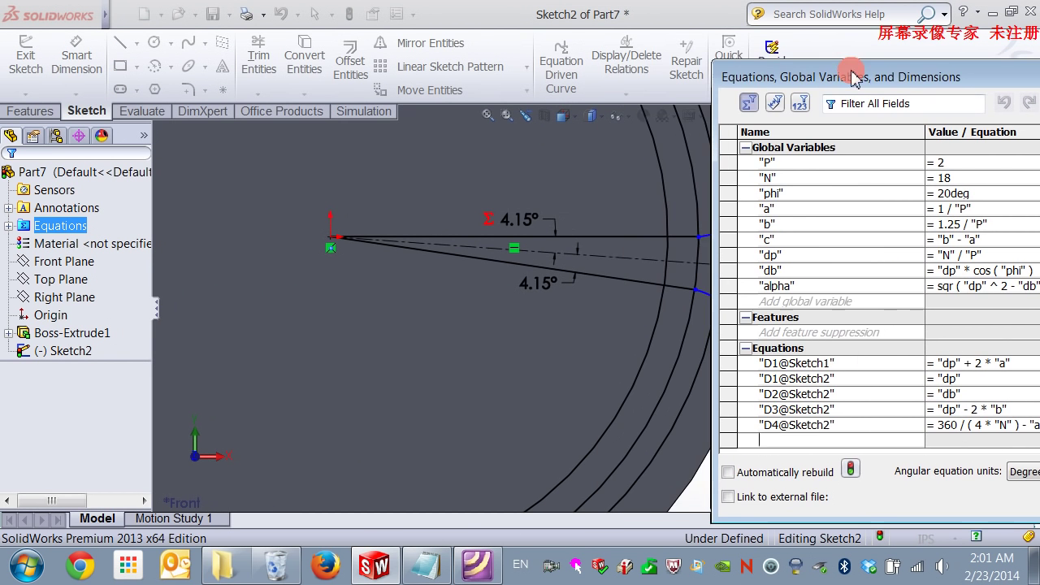
pyautogui.click(540, 286)
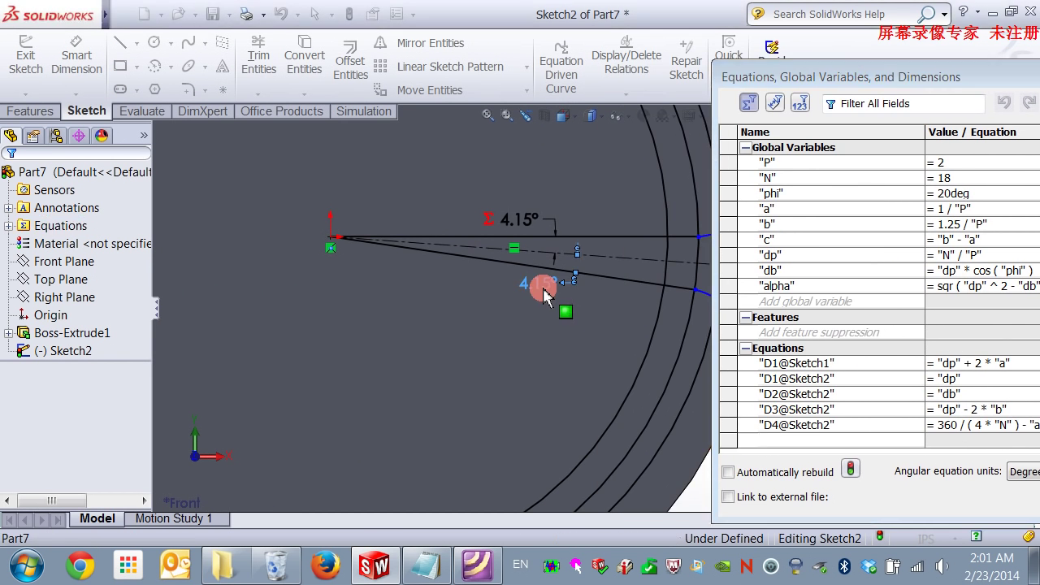
pyautogui.click(953, 84)
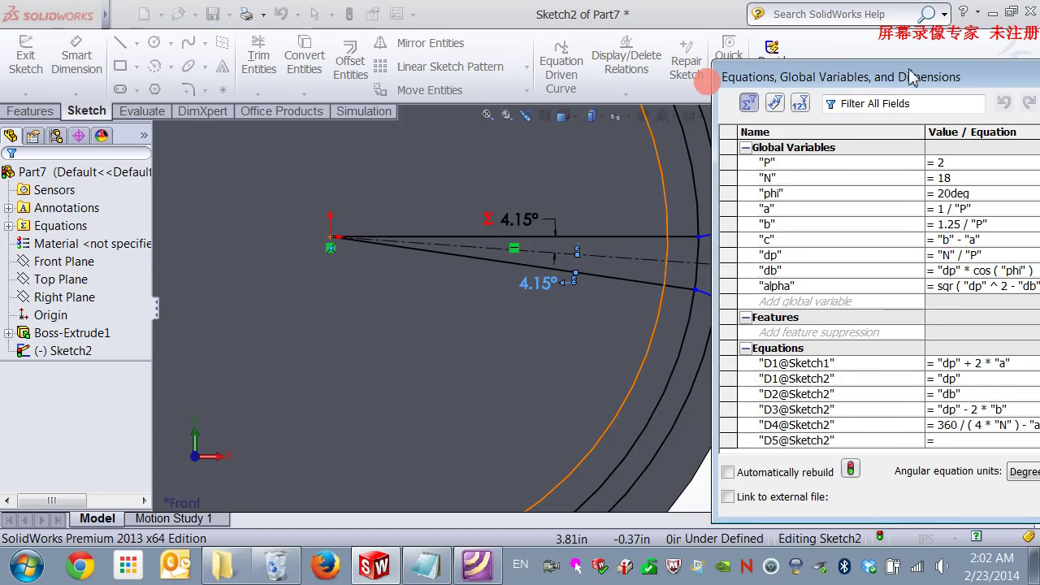
pyautogui.moveTo(929, 91); pyautogui.dragTo(516, 97)
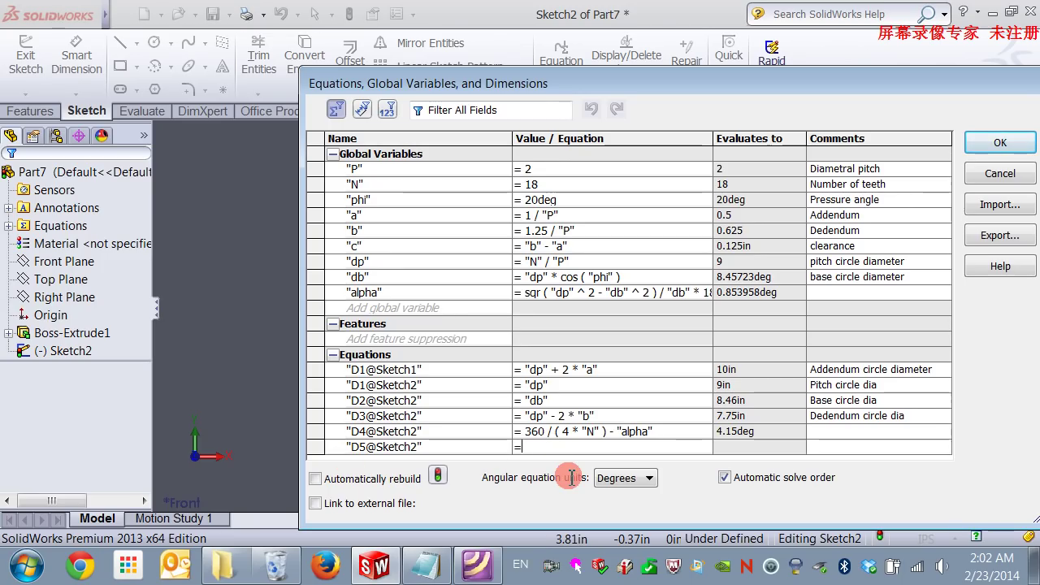
pyautogui.write('360 ')
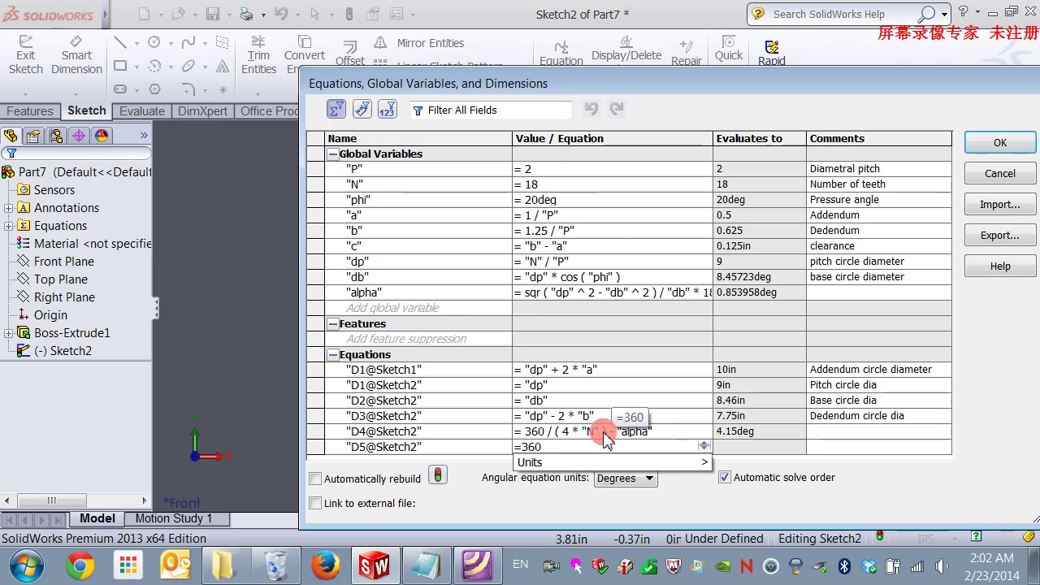
pyautogui.write('/ ')
pyautogui.write('( 4 * "N" ')
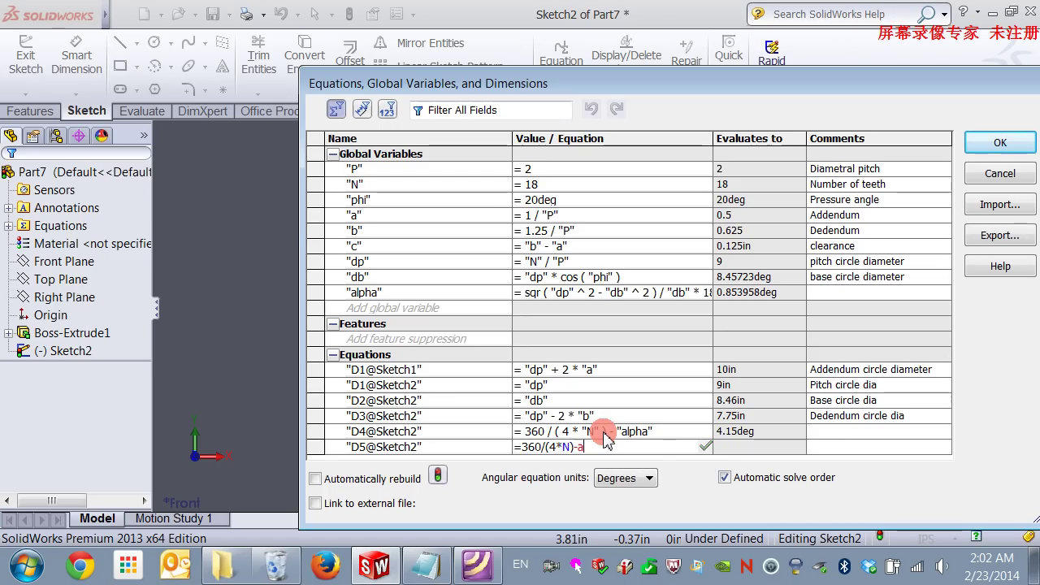
pyautogui.write(') - "alpha')
pyautogui.press('Return')
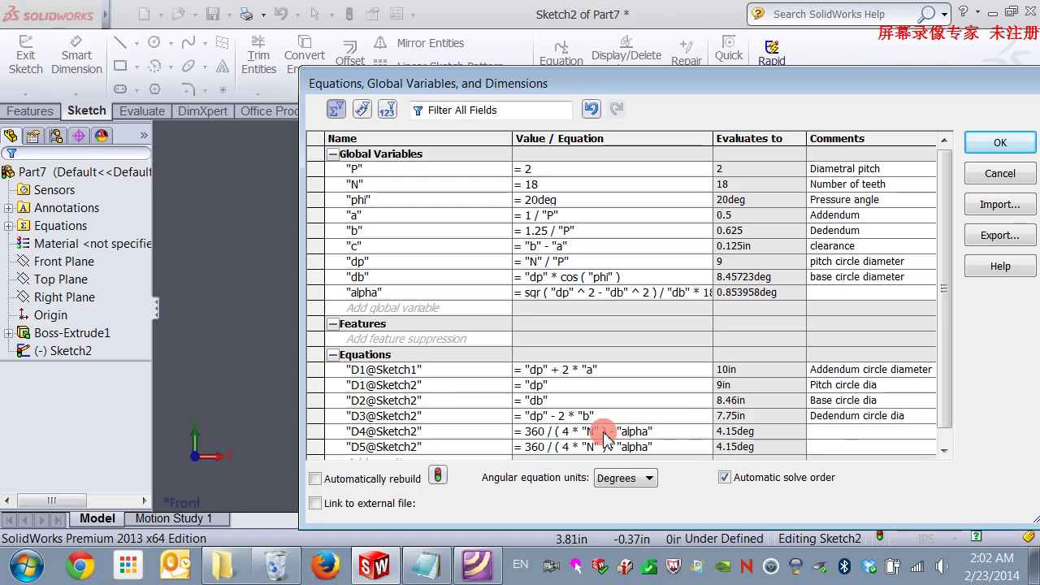
pyautogui.click(1010, 144)
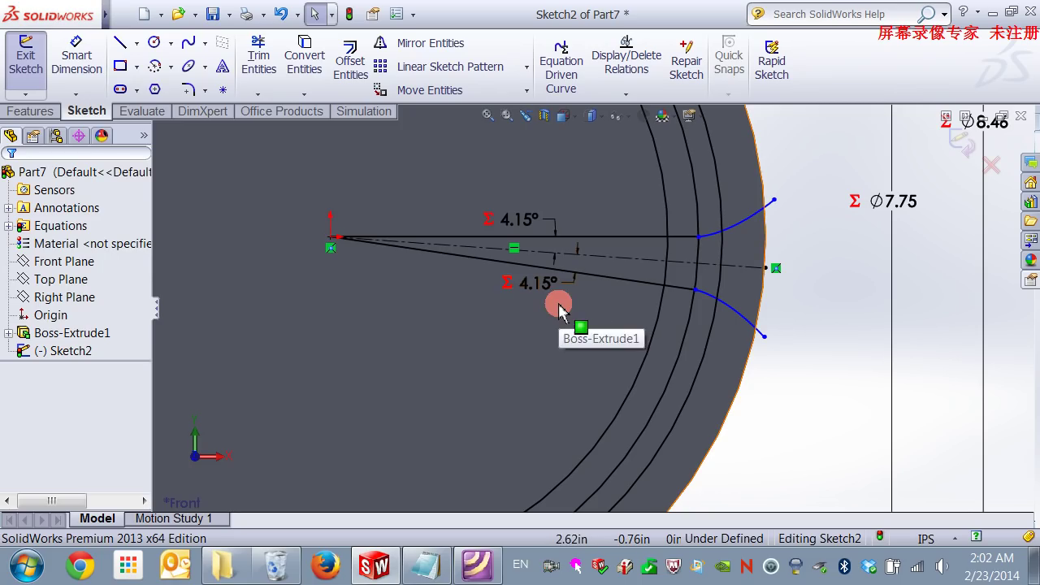
# Exit Sketch2 and change the tooth count N from 18 to 36
pyautogui.click(962, 149)
pyautogui.scroll(-2, 586, 342)
pyautogui.scroll(-2, 586, 342)
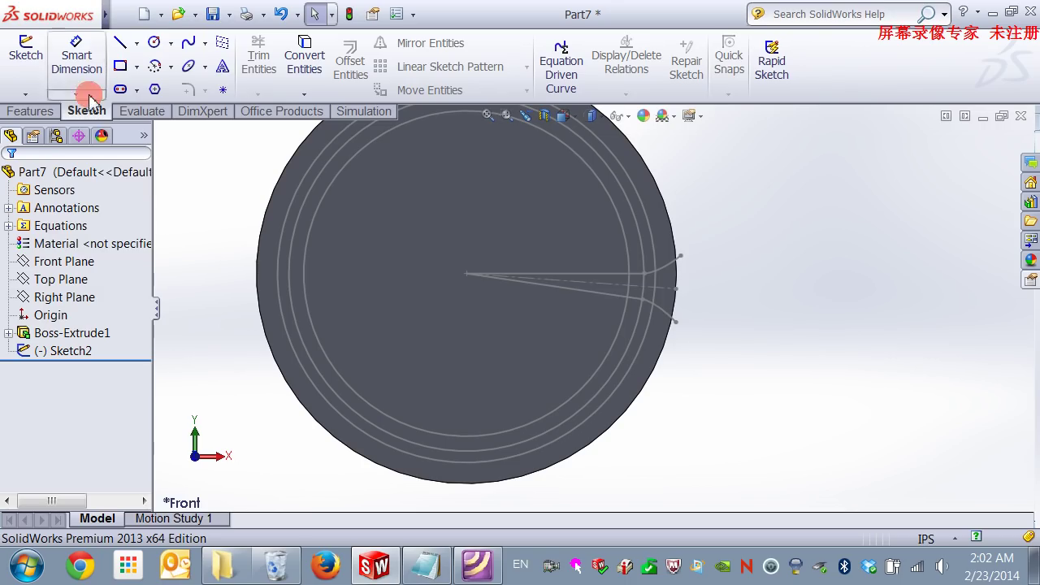
pyautogui.click(8, 227)
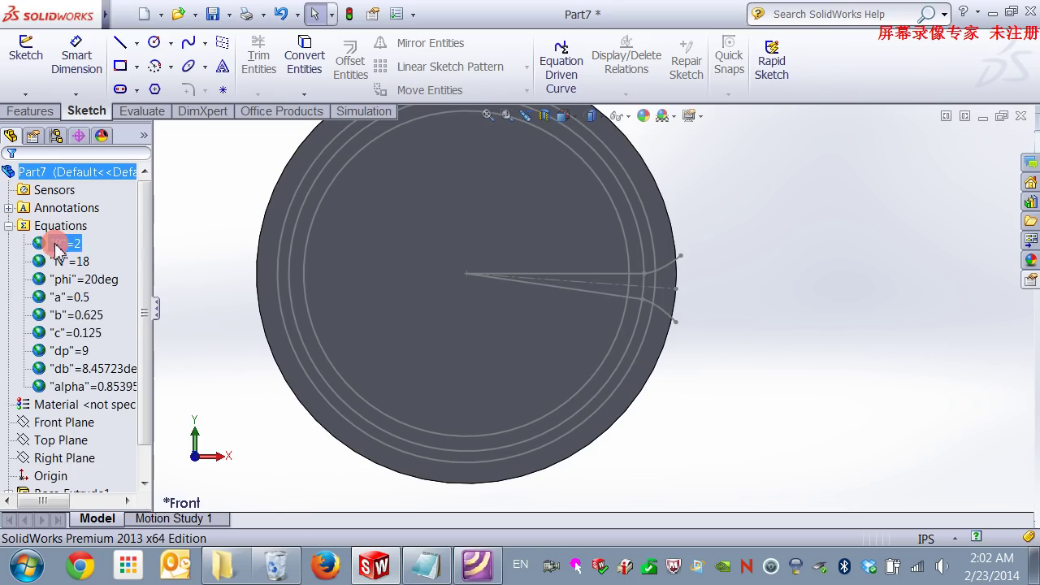
pyautogui.rightClick(65, 261)
pyautogui.click(118, 277)
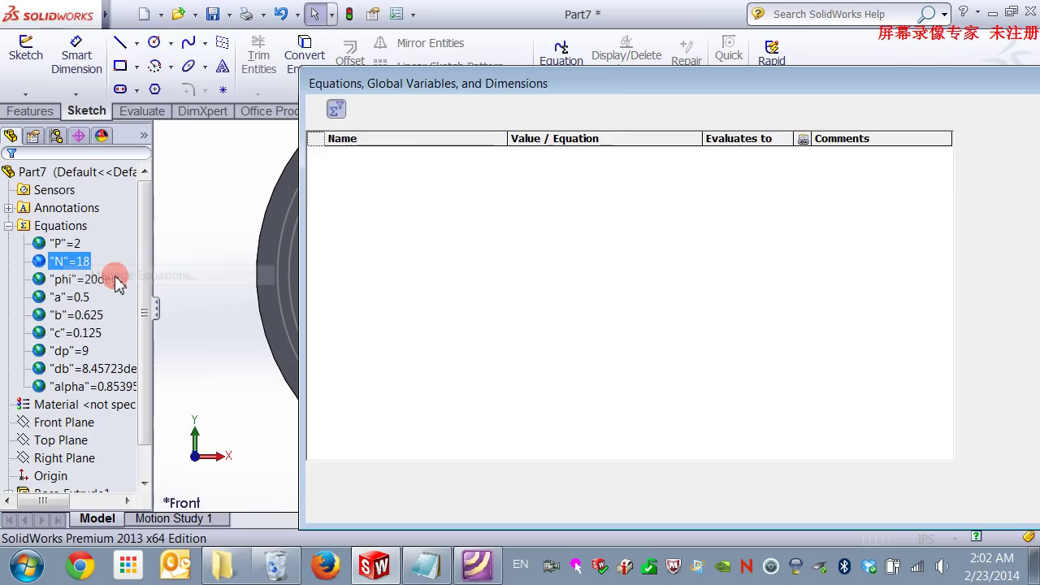
pyautogui.click(555, 185)
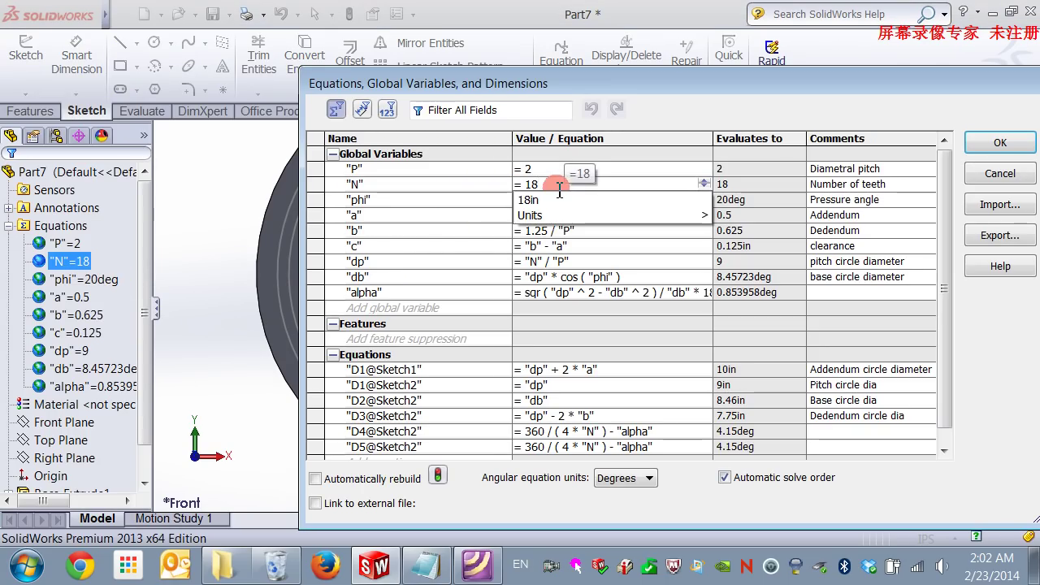
pyautogui.press('BackSpace')
pyautogui.press('BackSpace')
pyautogui.write('3')
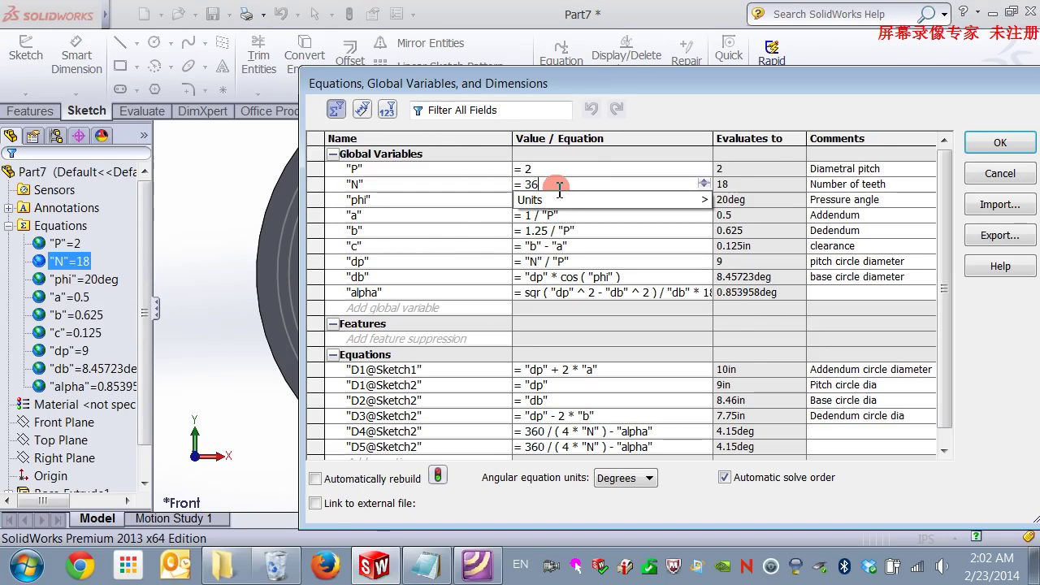
pyautogui.write('6')
pyautogui.click(993, 146)
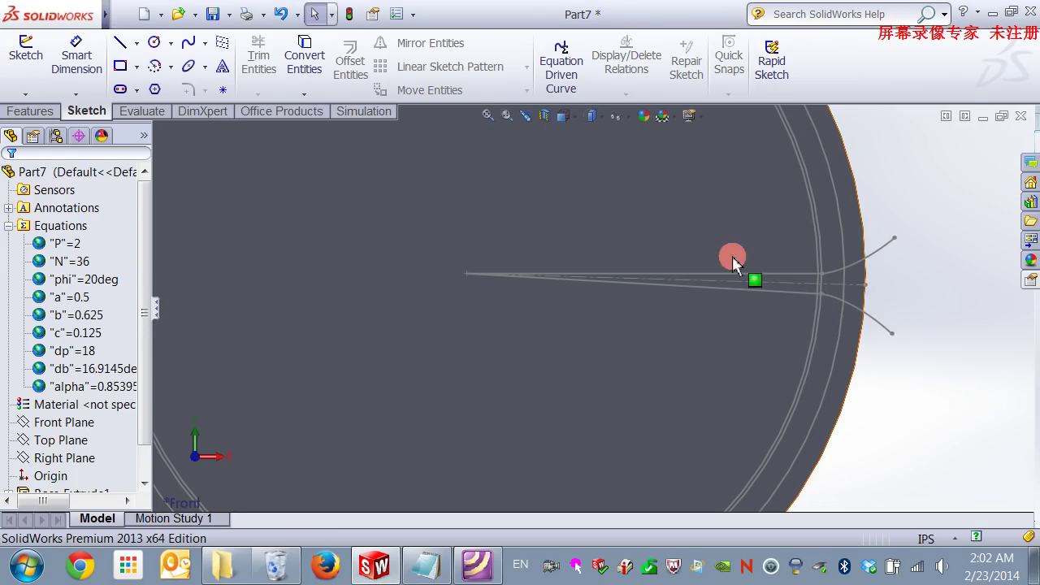
# Set N back to 18 and rebuild, restoring pitch diameter 9 and 4.15° angles
pyautogui.click(76, 279)
pyautogui.click(77, 261)
pyautogui.rightClick(86, 262)
pyautogui.click(102, 276)
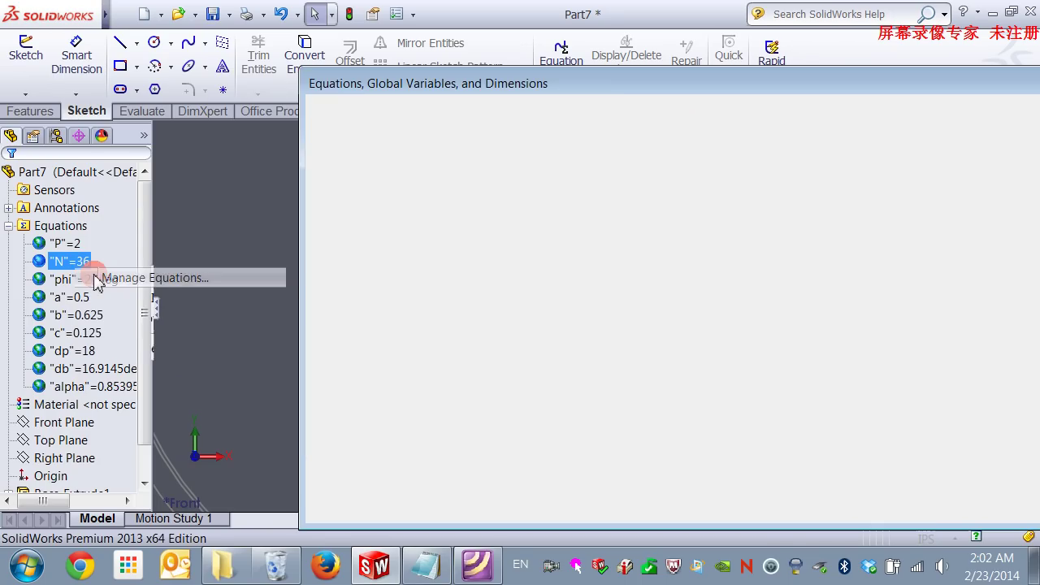
pyautogui.click(582, 182)
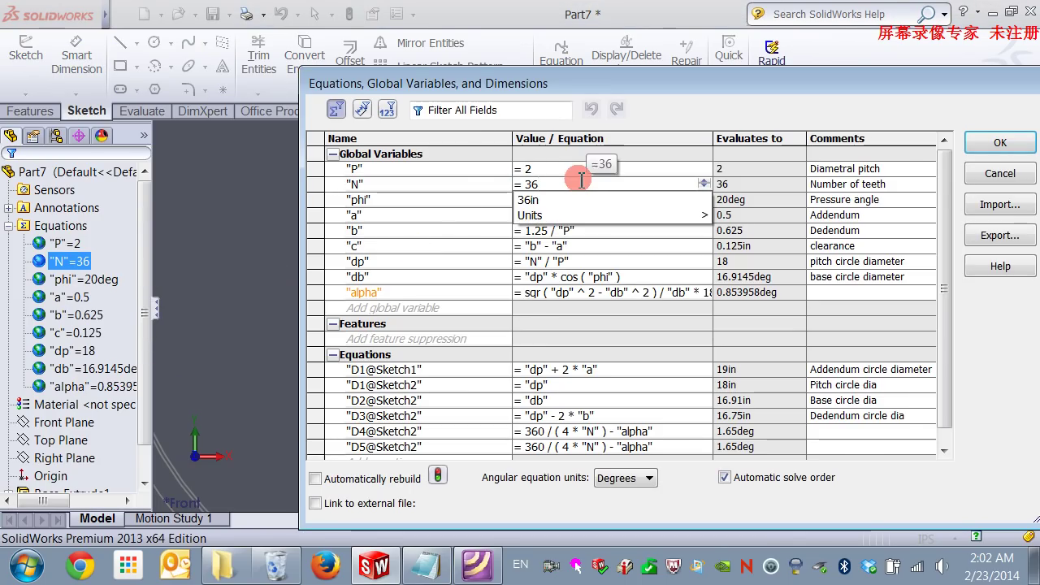
pyautogui.press('BackSpace')
pyautogui.press('BackSpace')
pyautogui.write('18')
pyautogui.press('Tab')
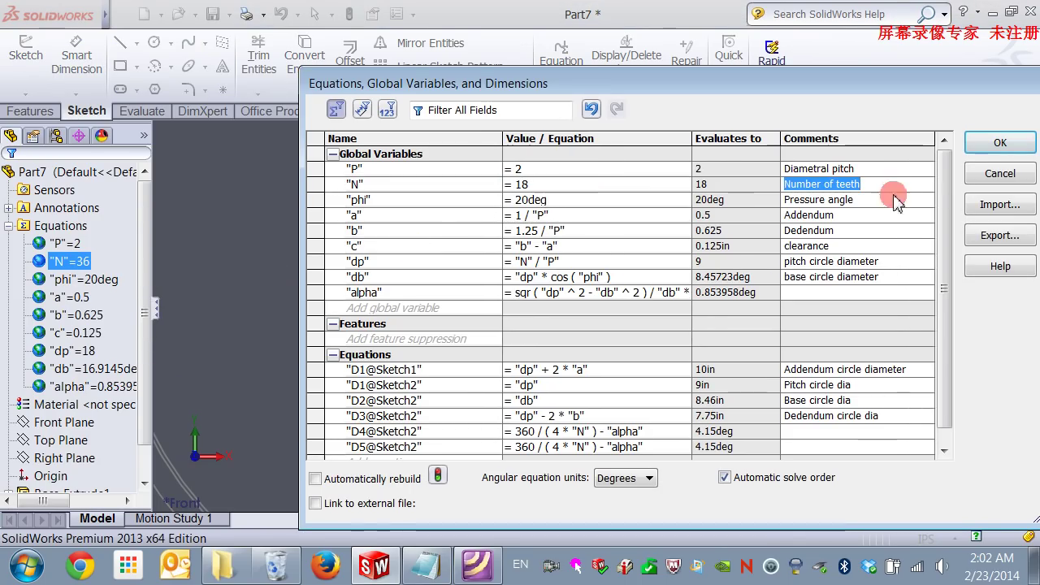
pyautogui.click(1000, 143)
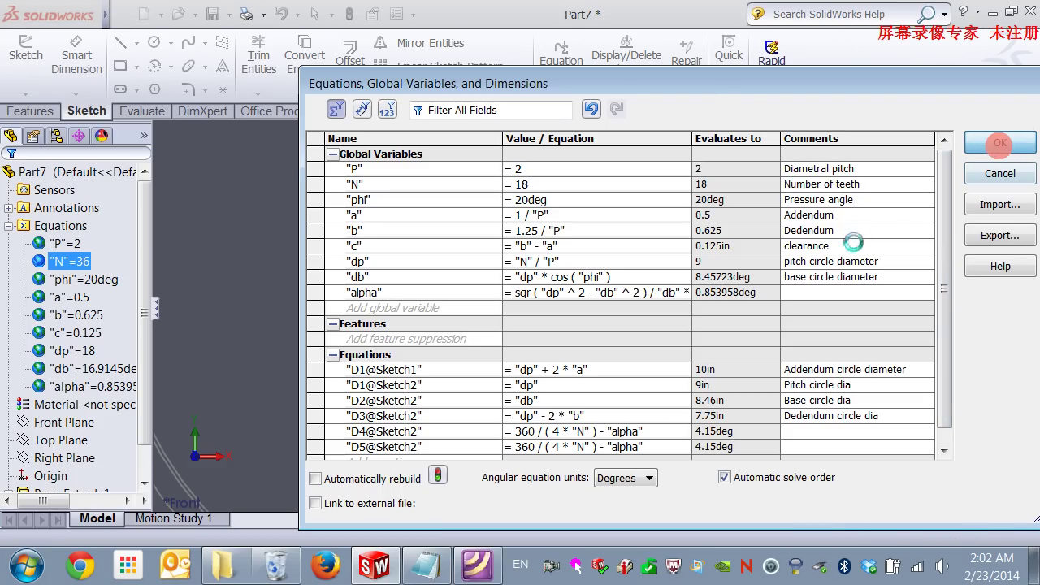
pyautogui.scroll(-3, 593, 340)
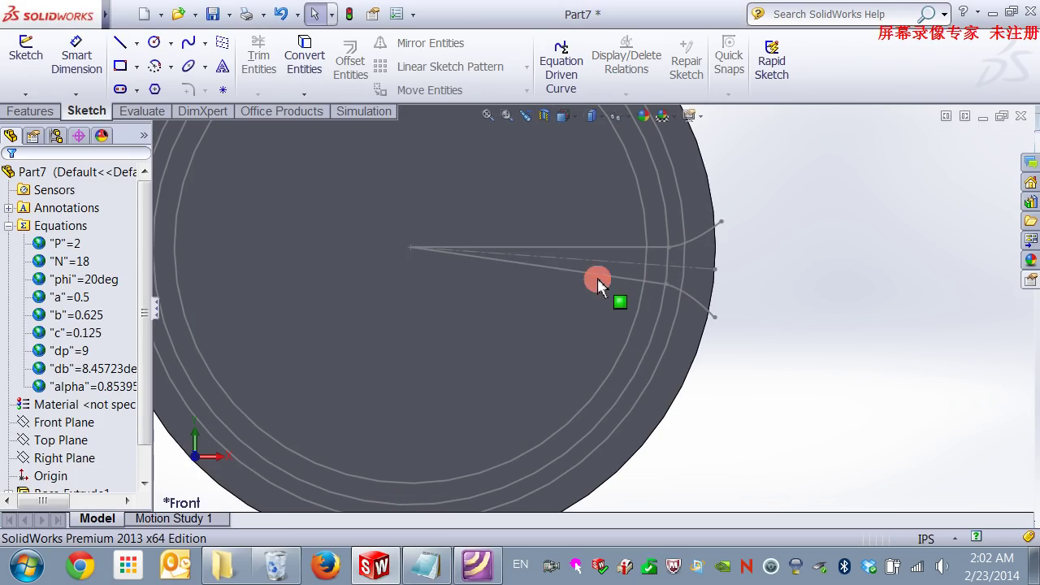
pyautogui.scroll(-1, 144, 478)
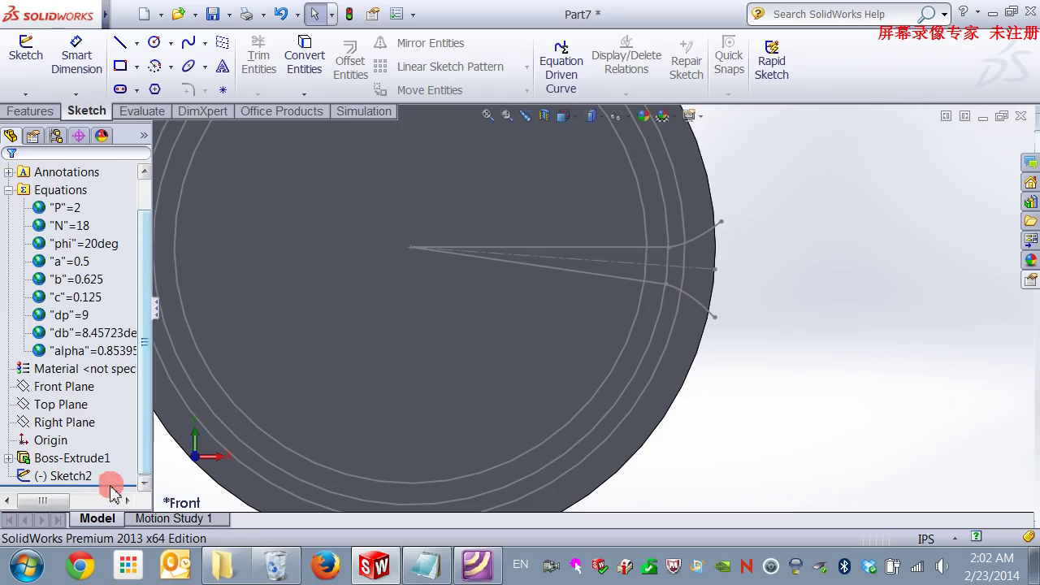
pyautogui.rightClick(77, 476)
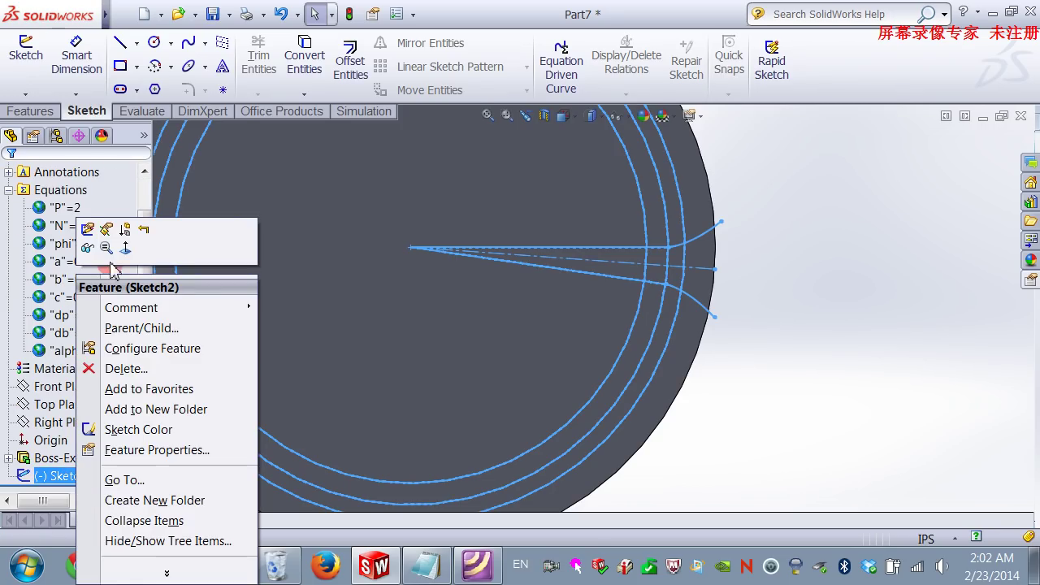
# Edit Sketch2 and make the 8.46 in circle and a second circle construction geometry
pyautogui.click(87, 229)
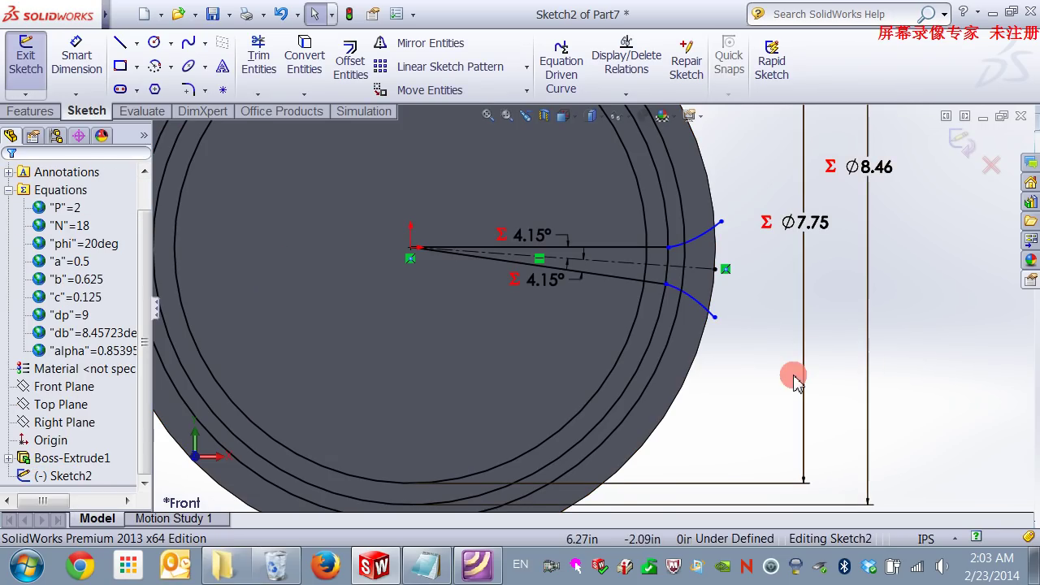
pyautogui.scroll(3, 726, 351)
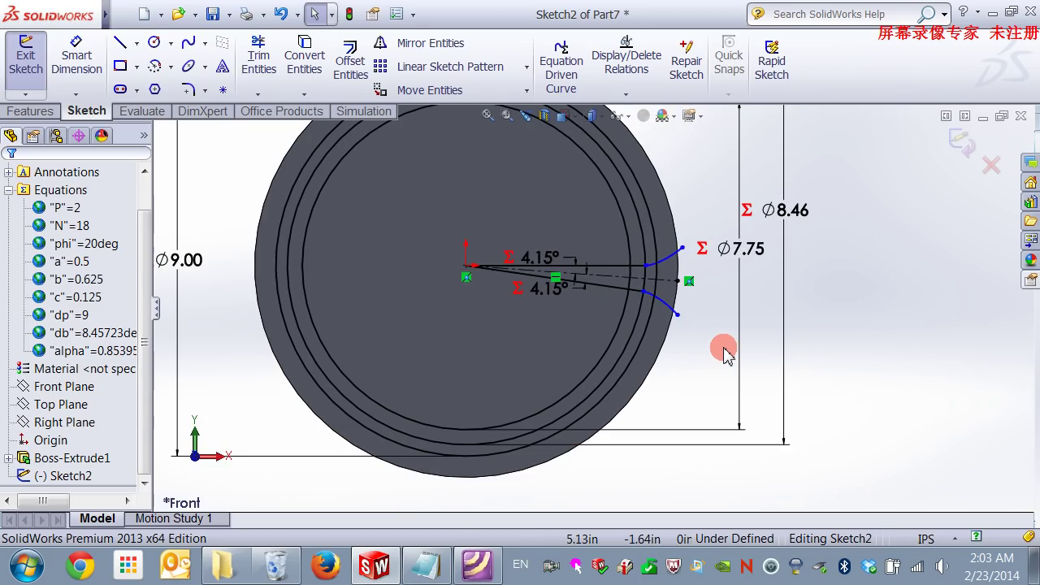
pyautogui.scroll(-3, 593, 264)
pyautogui.scroll(-2, 593, 264)
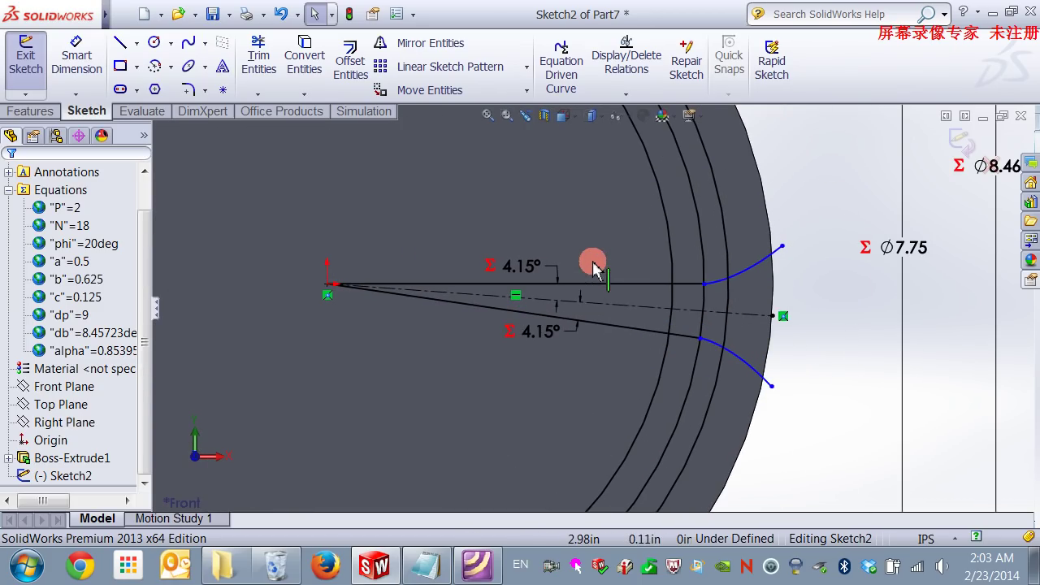
pyautogui.click(702, 233)
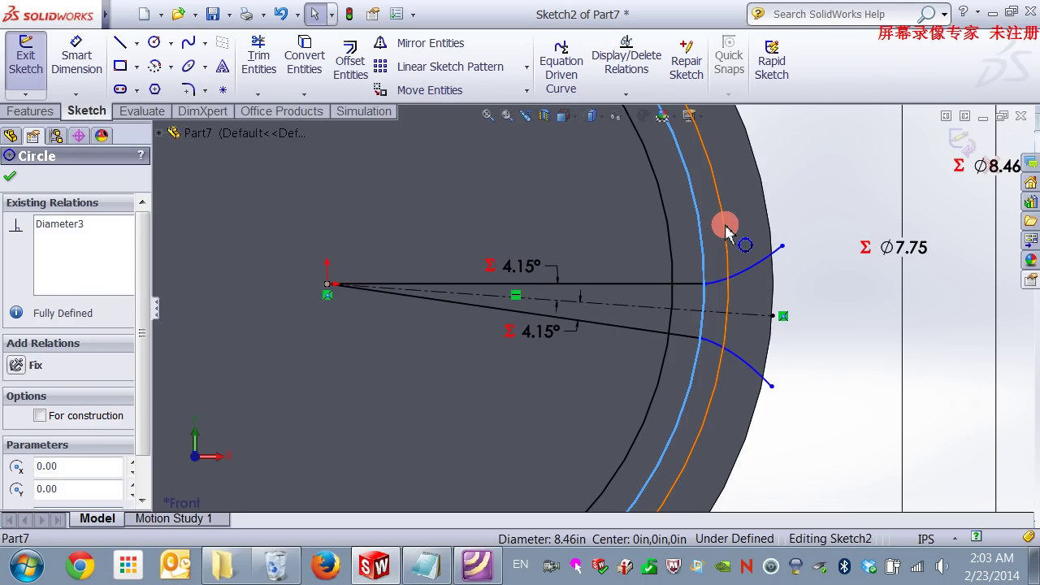
pyautogui.keyDown('ctrl'); pyautogui.click(726, 228); pyautogui.keyUp('ctrl')
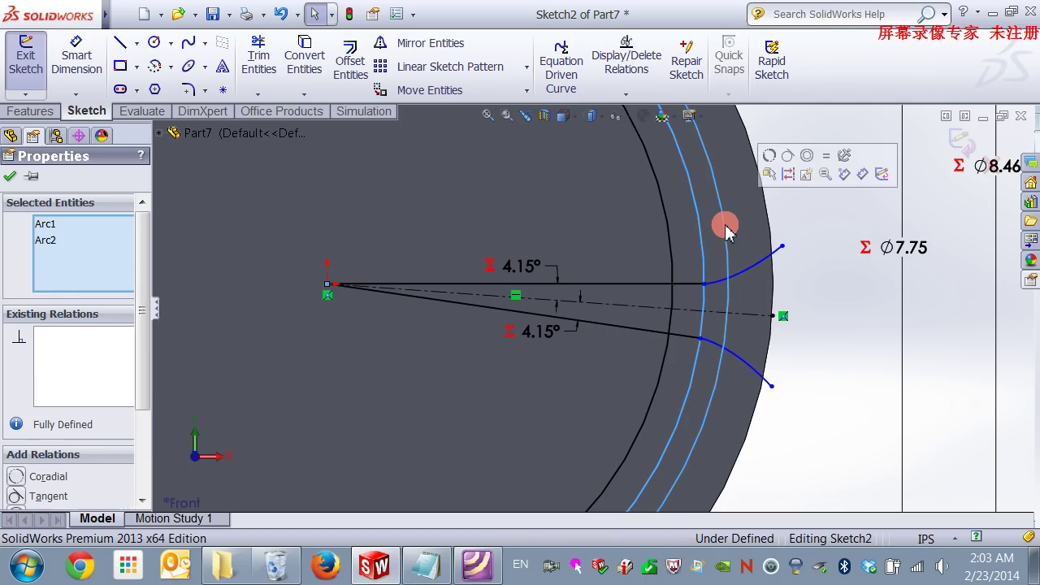
pyautogui.click(142, 439)
pyautogui.click(41, 475)
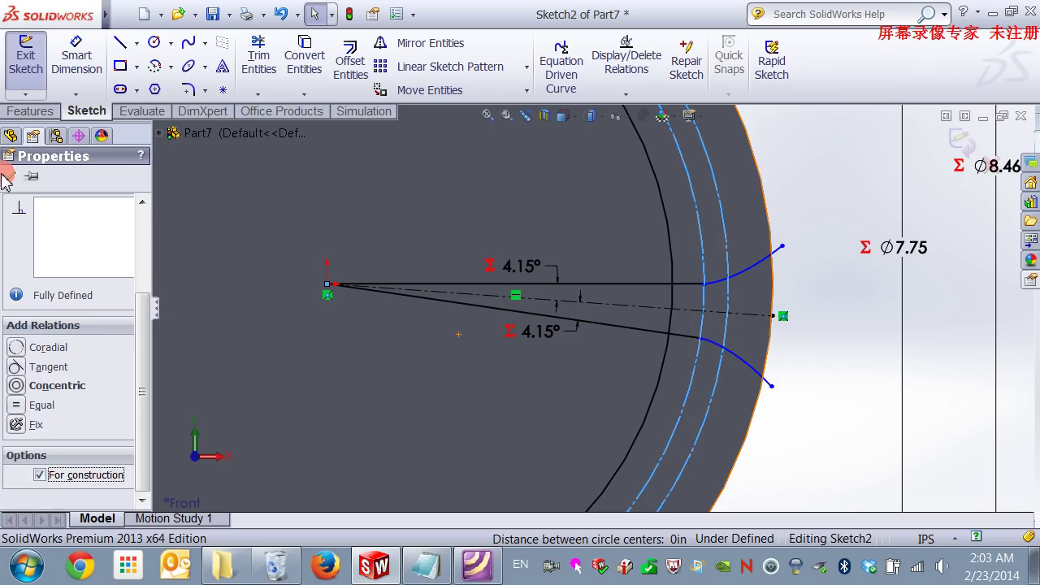
pyautogui.click(9, 175)
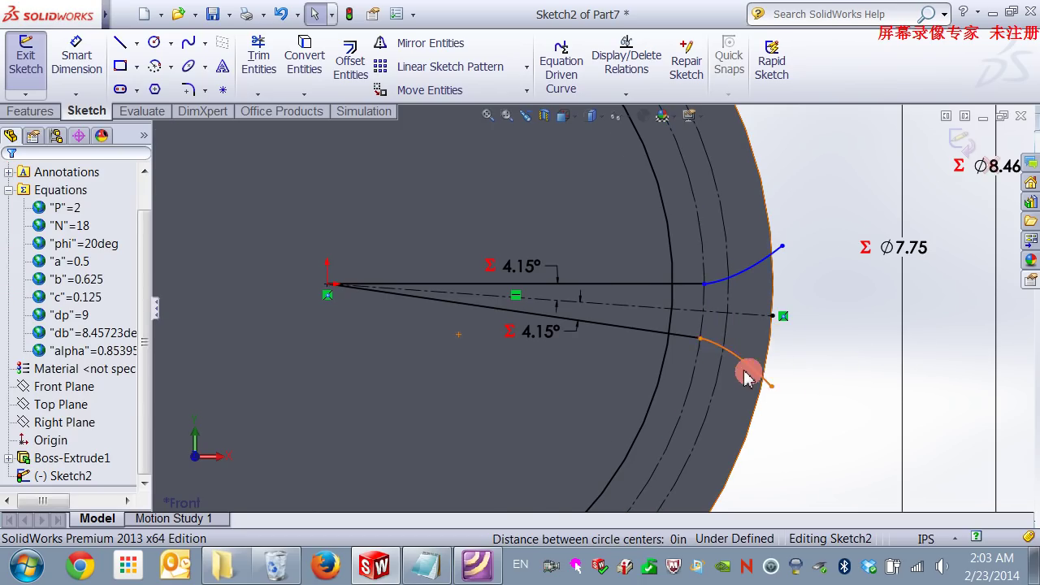
pyautogui.scroll(2, 738, 369)
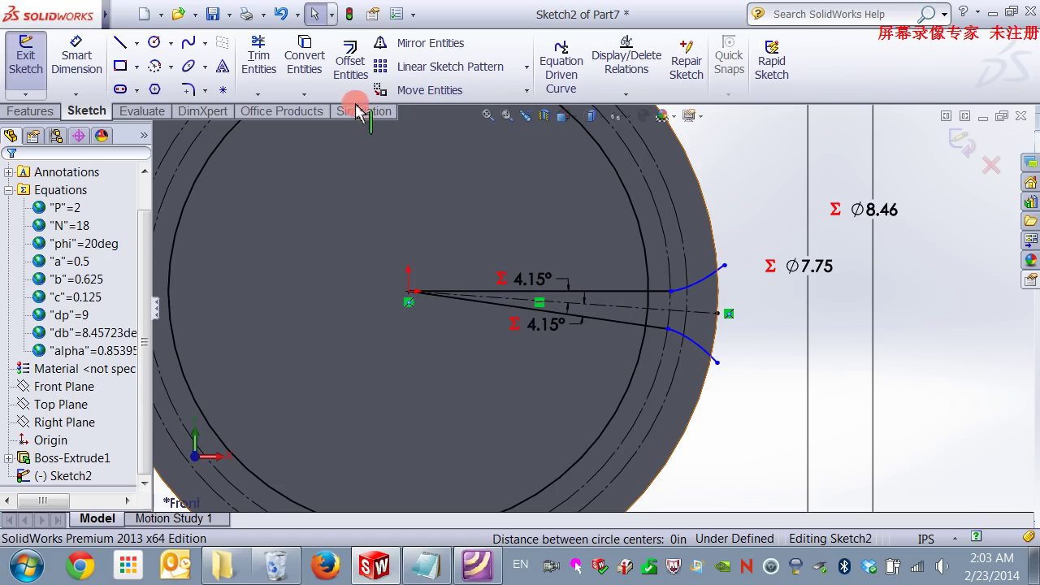
# Trim the upper angled line and the circle segment between the two lines at the root
pyautogui.click(268, 95)
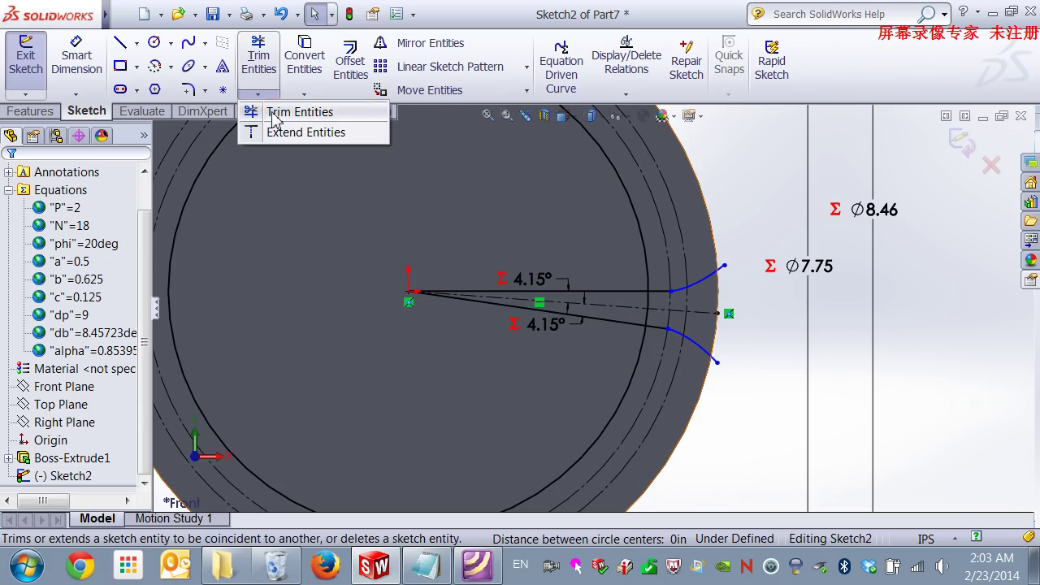
pyautogui.click(273, 109)
pyautogui.click(615, 297)
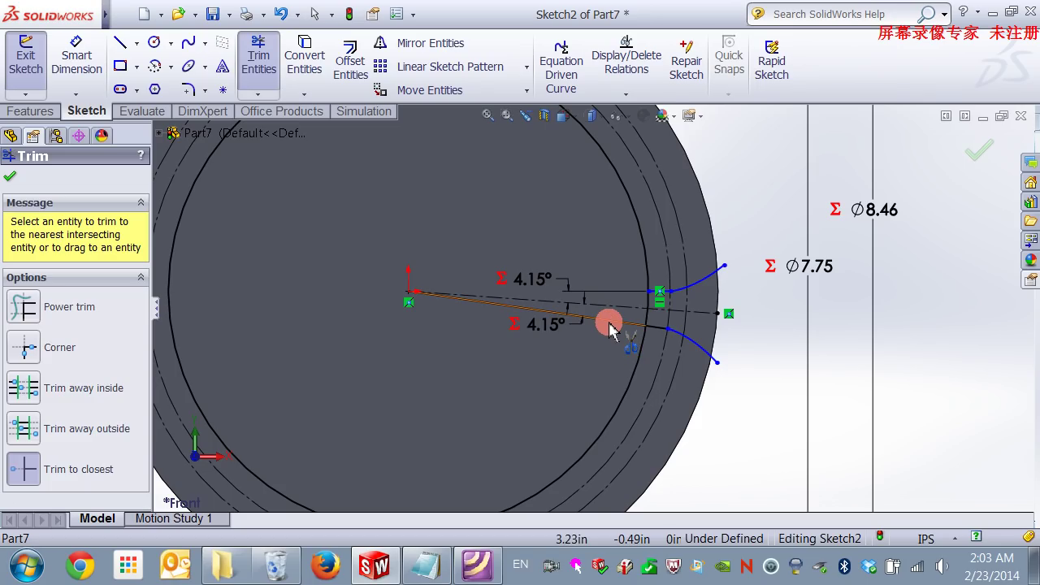
pyautogui.click(634, 218)
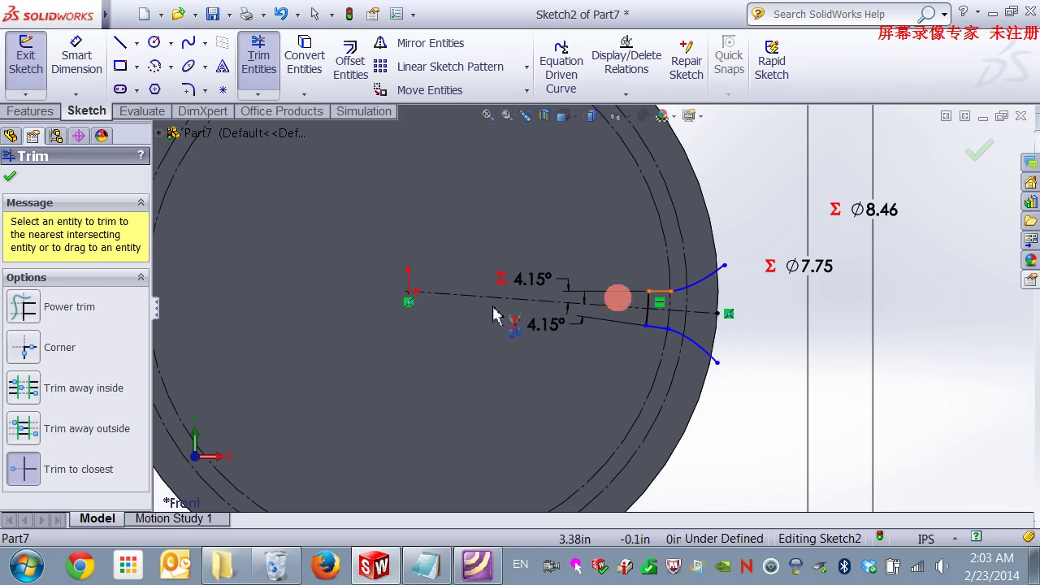
pyautogui.click(9, 177)
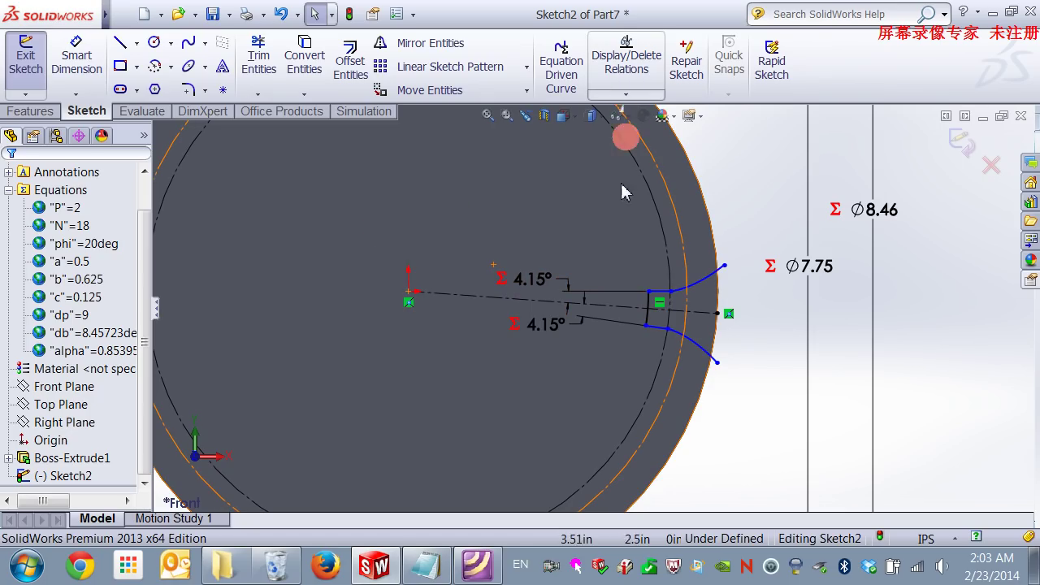
pyautogui.click(659, 332)
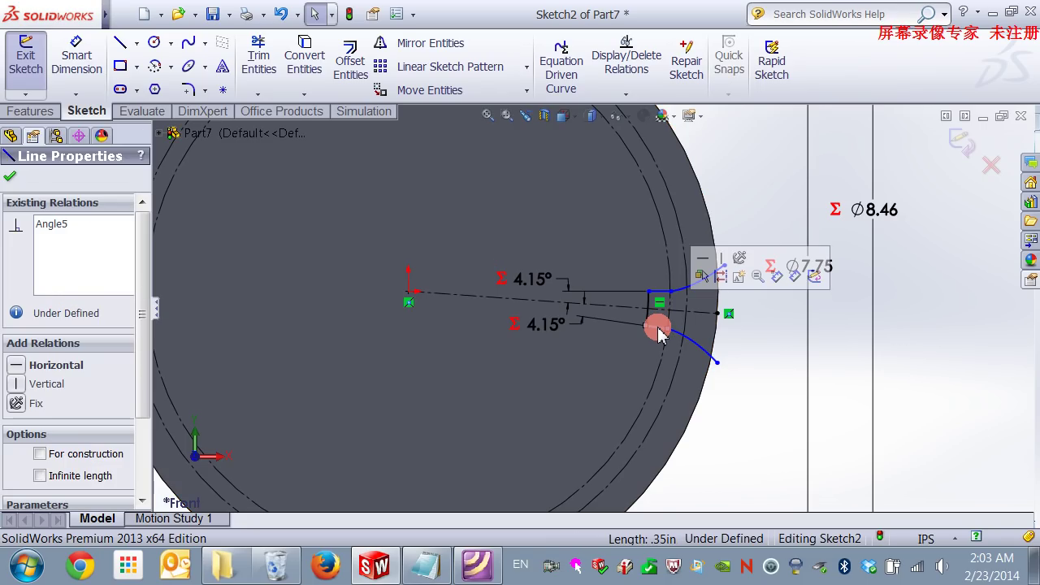
# Add a coincident relation between the short root line and the sketch centre point
pyautogui.keyDown('ctrl'); pyautogui.click(409, 292); pyautogui.keyUp('ctrl')
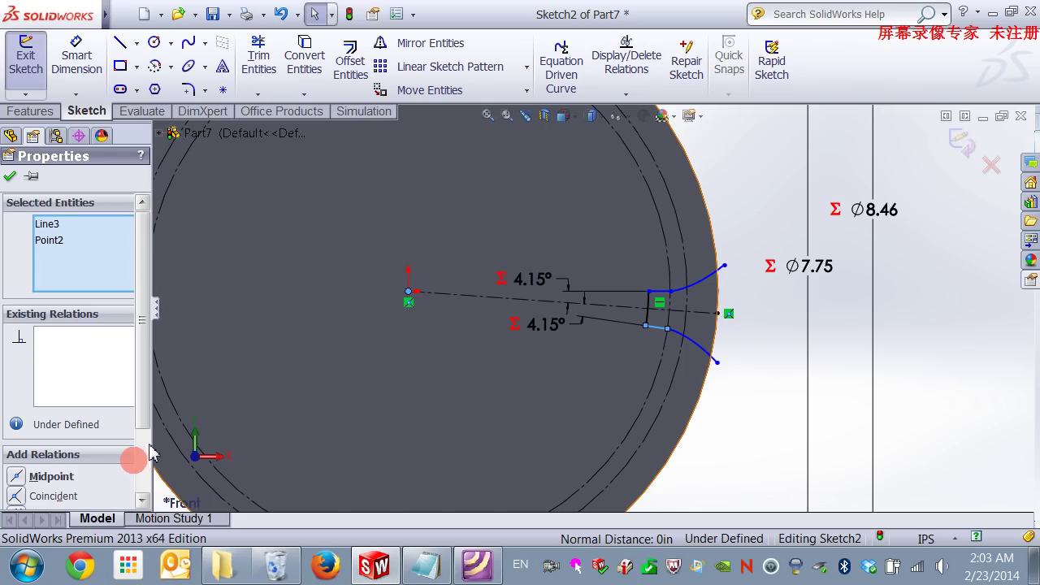
pyautogui.scroll(-3, 144, 443)
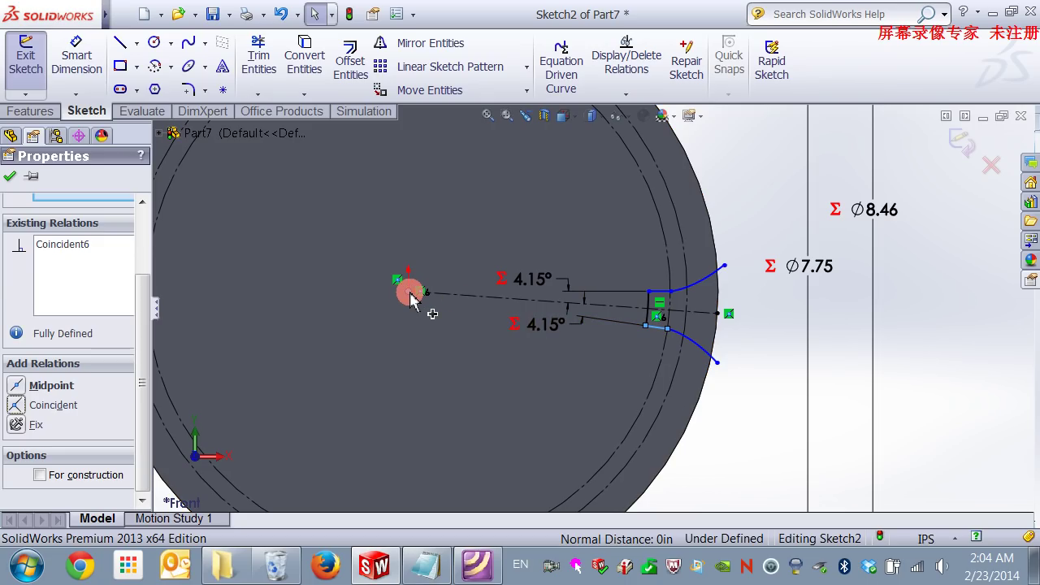
pyautogui.click(11, 177)
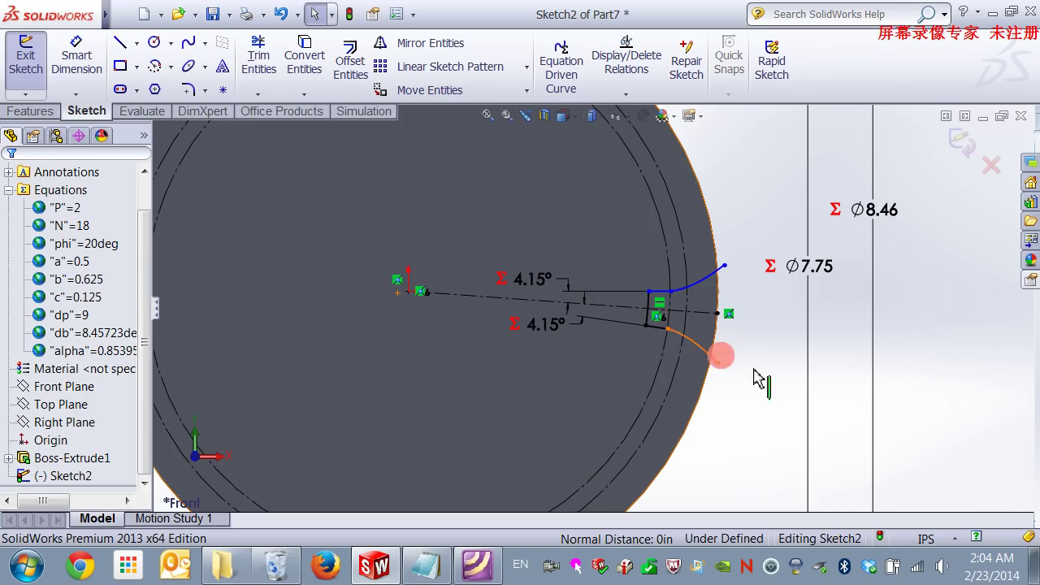
# Cut-extrude Sketch2 Through All to notch one tooth space into the gear rim
pyautogui.click(959, 144)
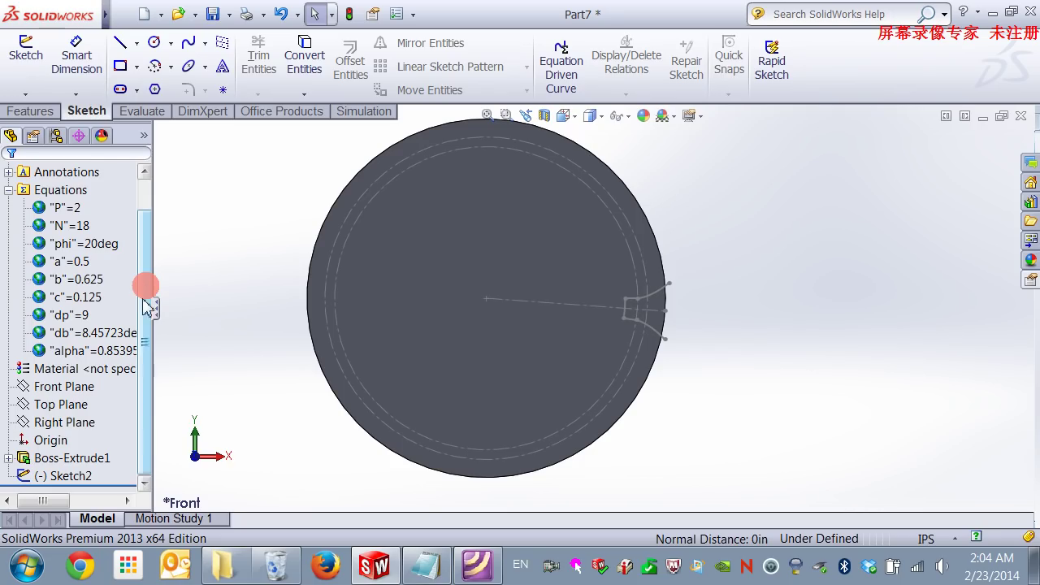
pyautogui.scroll(2, 148, 199)
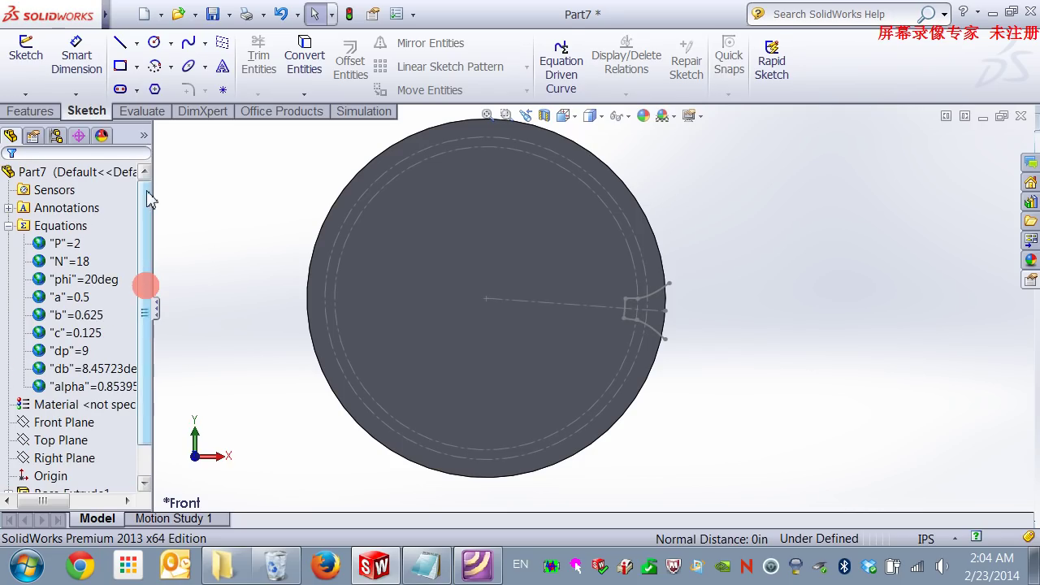
pyautogui.click(25, 110)
pyautogui.click(303, 64)
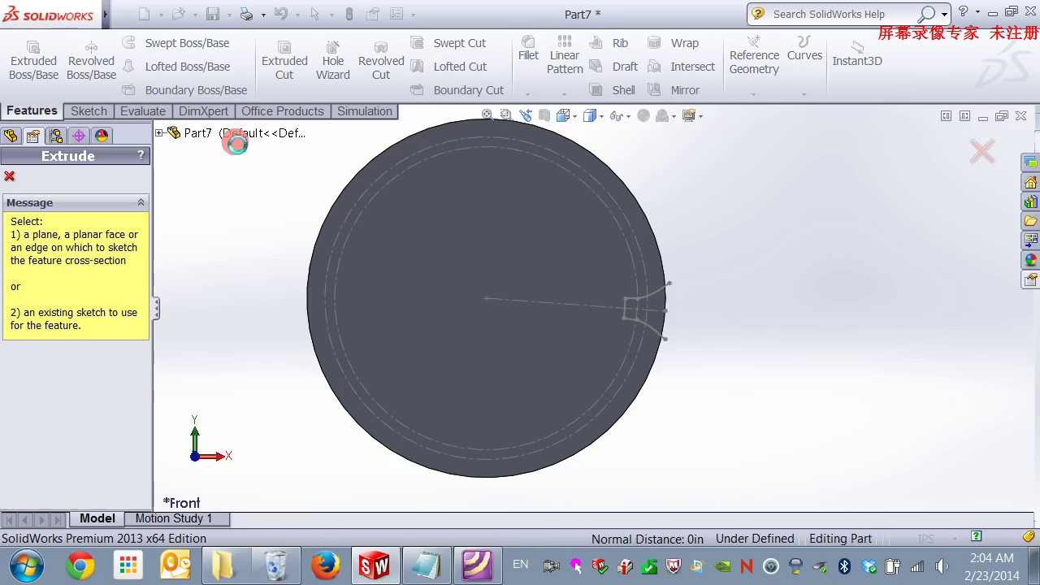
pyautogui.click(211, 314)
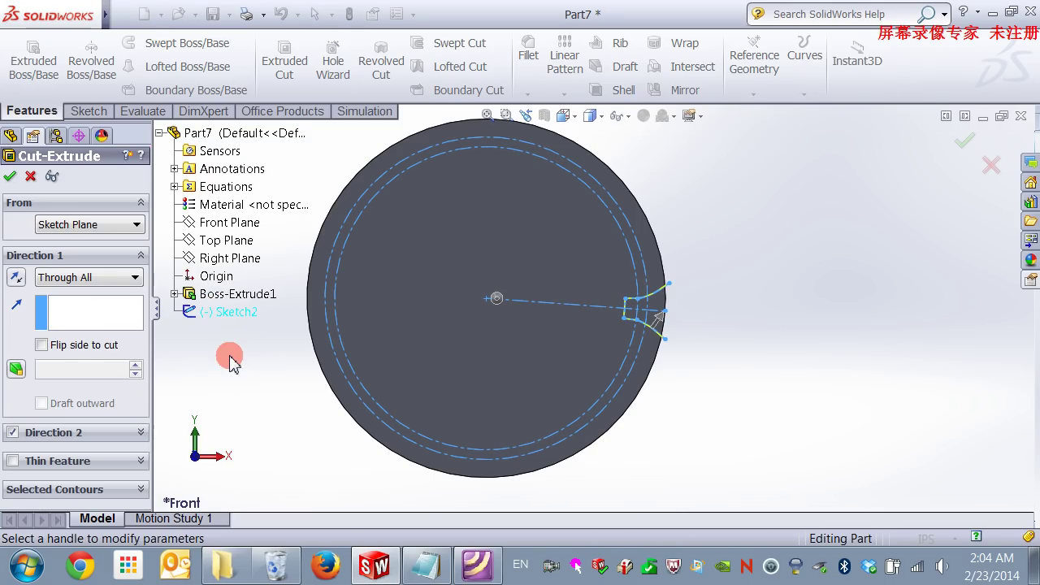
pyautogui.click(10, 175)
pyautogui.moveTo(728, 382); pyautogui.dragTo(661, 314, button='middle')
pyautogui.click(662, 366)
pyautogui.scroll(-4, 631, 304)
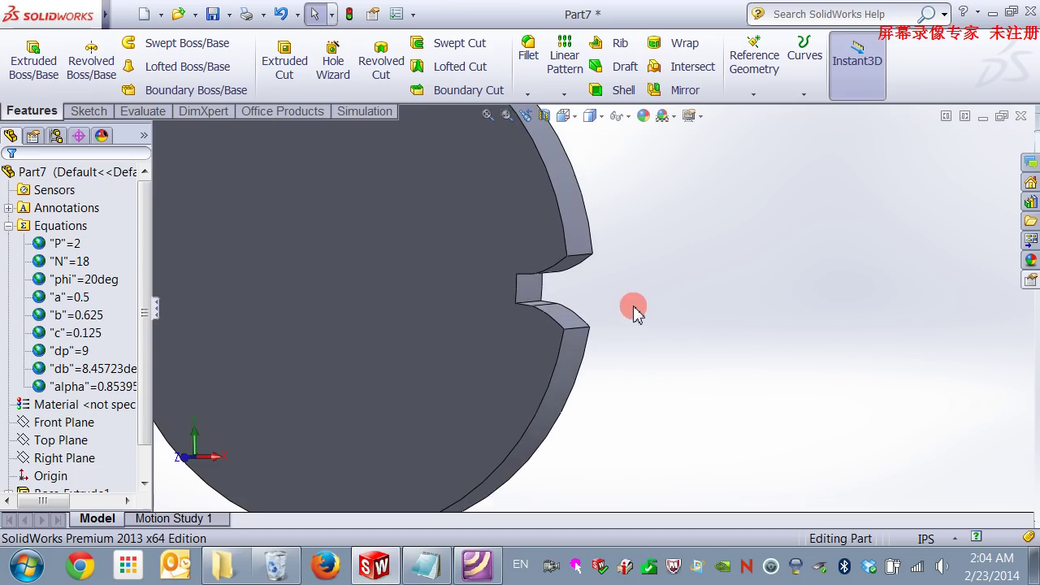
pyautogui.scroll(-3, 569, 269)
pyautogui.moveTo(604, 249); pyautogui.dragTo(659, 280, button='middle')
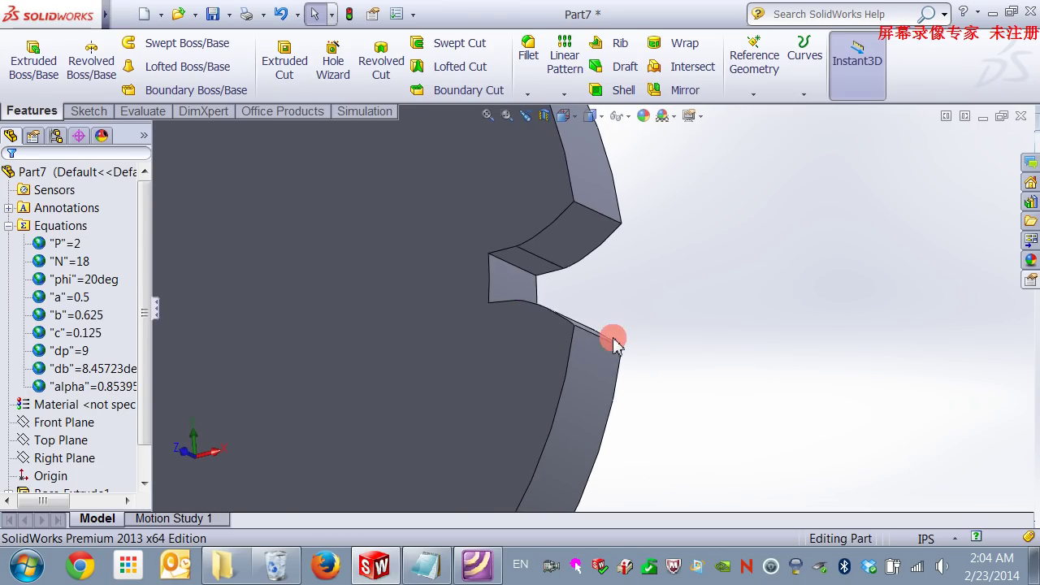
pyautogui.scroll(5, 615, 343)
pyautogui.scroll(-1, 664, 382)
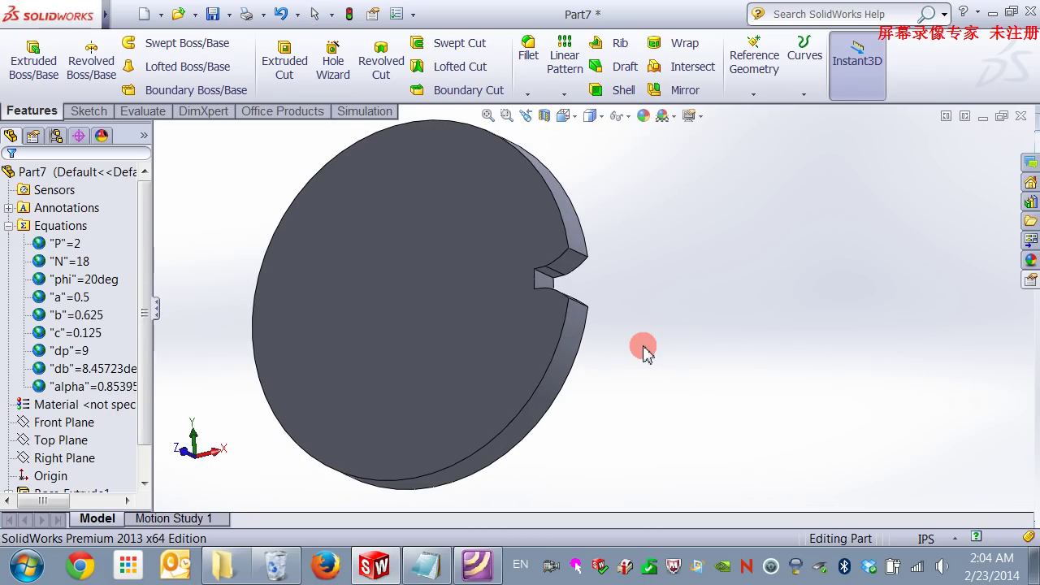
pyautogui.moveTo(642, 351); pyautogui.dragTo(638, 391, button='middle')
pyautogui.scroll(-3, 626, 349)
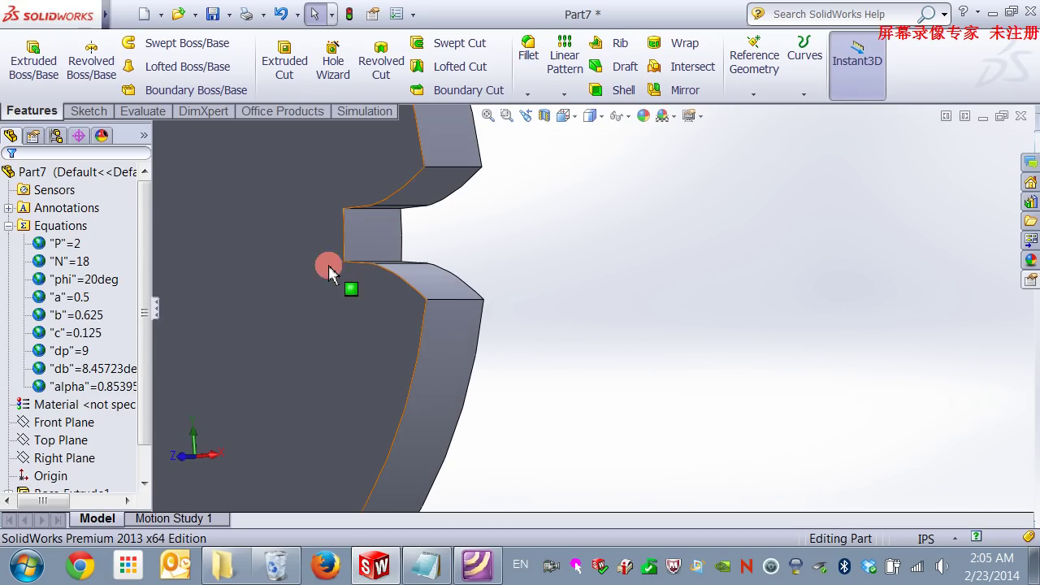
pyautogui.scroll(-3, 348, 287)
pyautogui.scroll(3, 578, 243)
pyautogui.moveTo(690, 251); pyautogui.dragTo(717, 242, button='middle')
pyautogui.scroll(5, 817, 309)
pyautogui.moveTo(817, 309); pyautogui.dragTo(762, 363, button='middle')
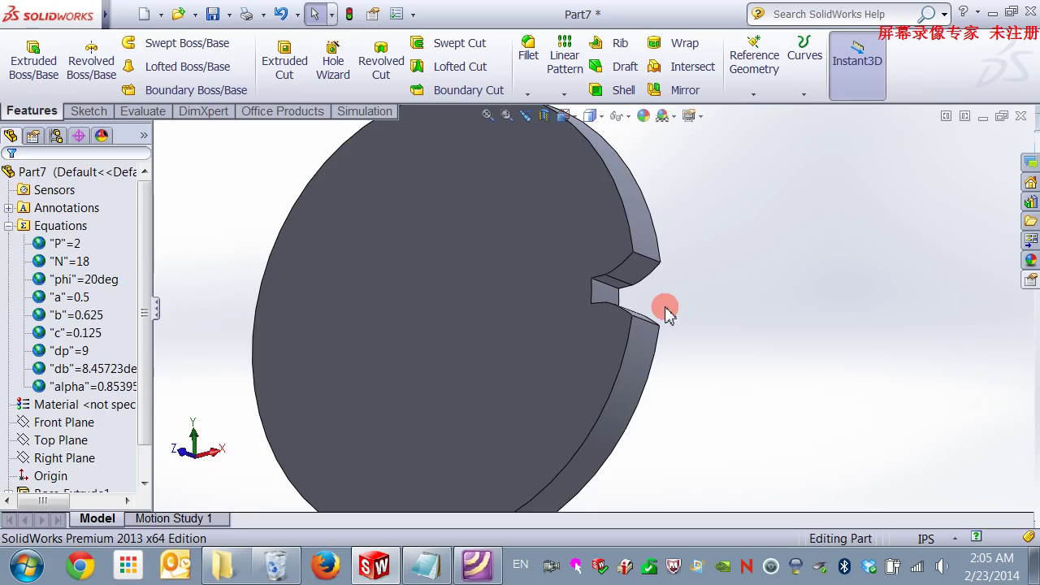
pyautogui.scroll(-3, 667, 309)
# Fillet the two root edges of the tooth-space slot with a 0.10 in radius
pyautogui.click(528, 50)
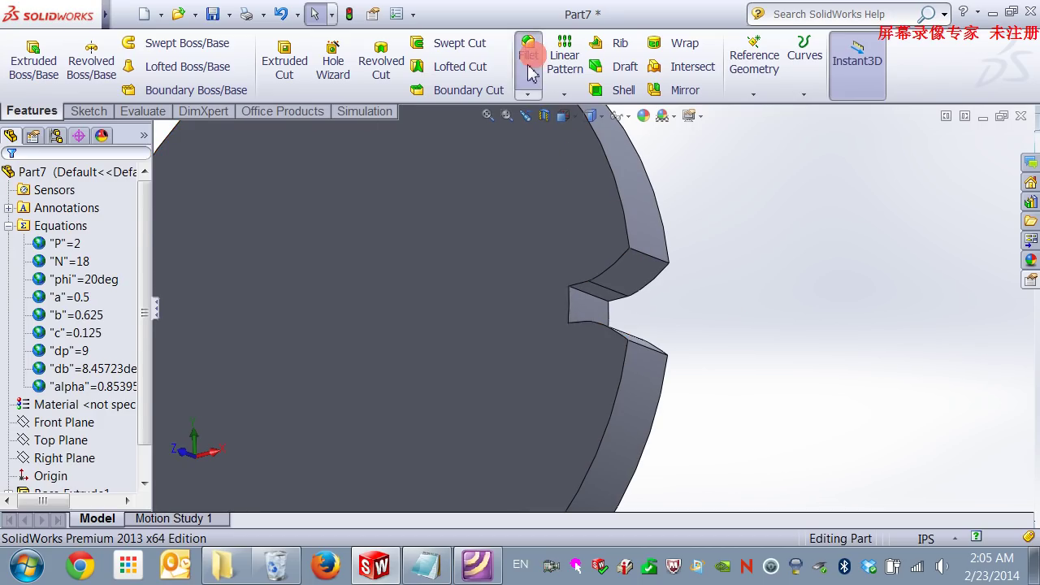
pyautogui.click(583, 299)
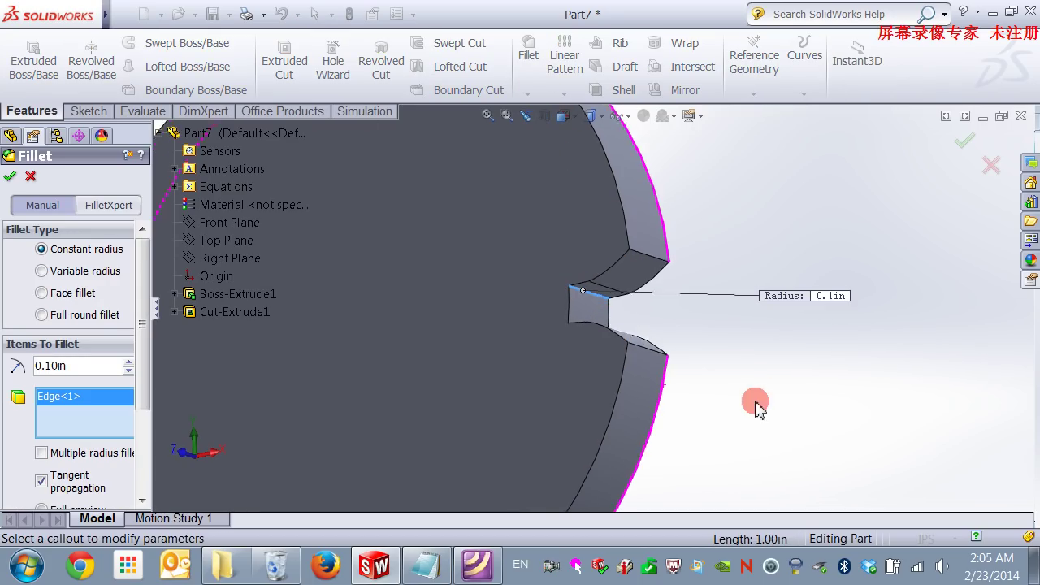
pyautogui.click(587, 330)
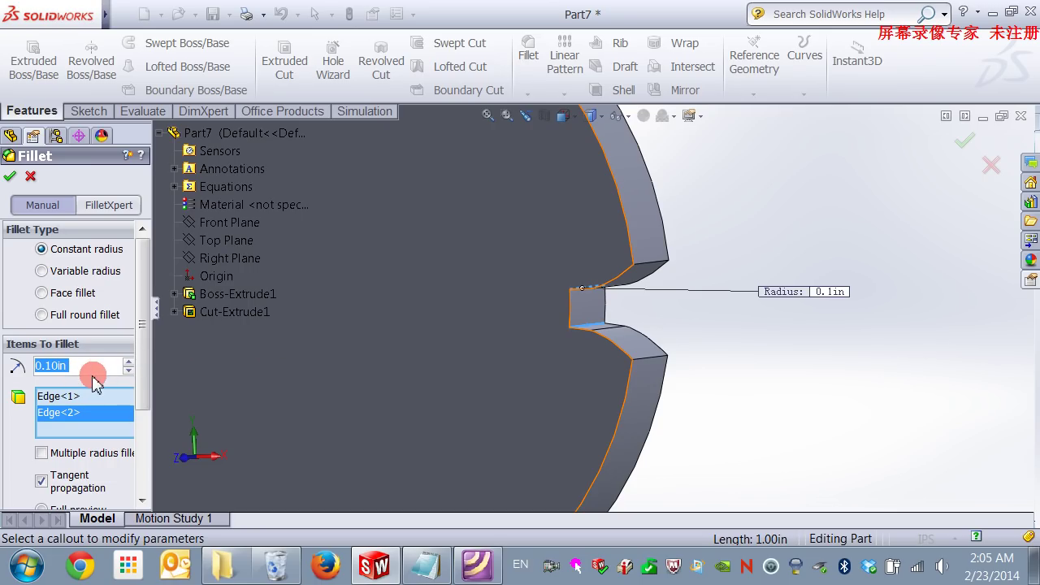
pyautogui.click(175, 192)
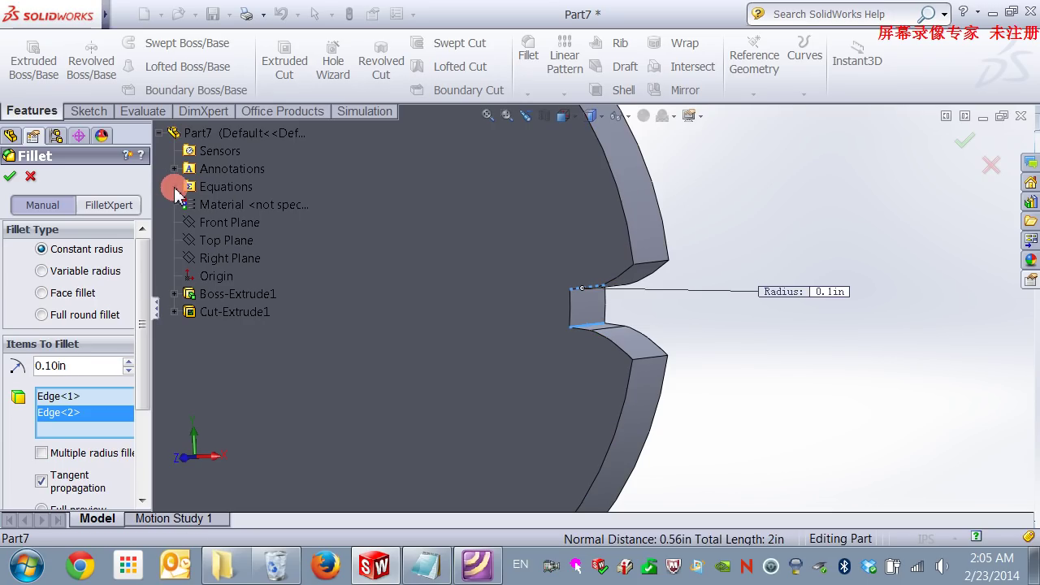
pyautogui.click(176, 190)
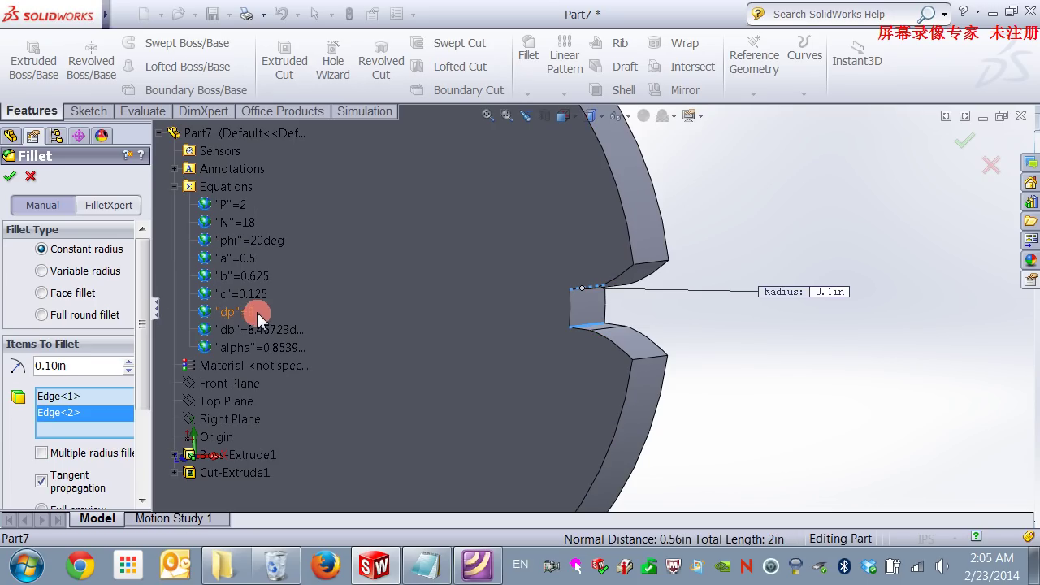
pyautogui.click(10, 183)
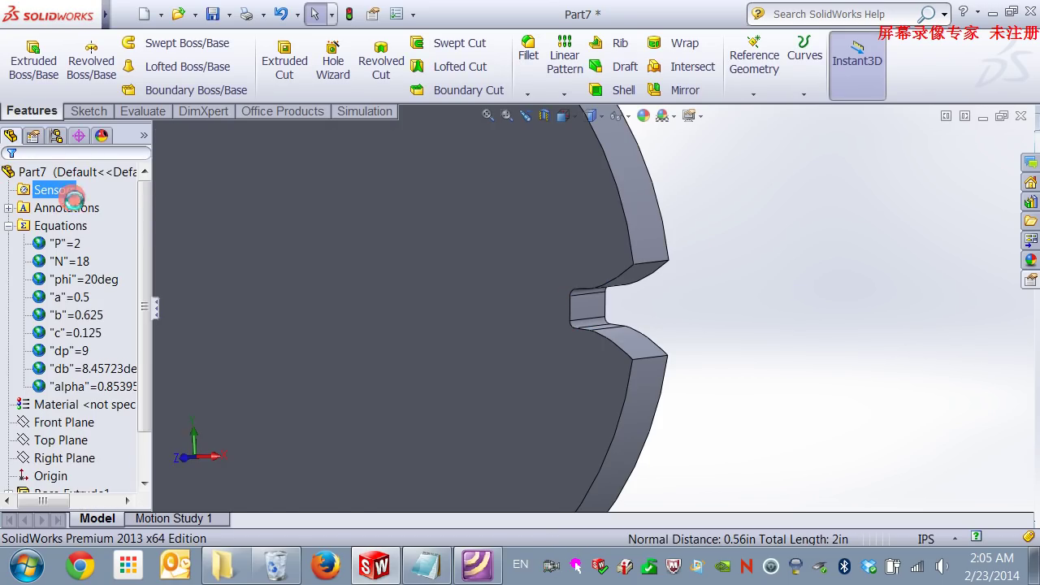
# Circular-pattern Cut-Extrude1 and Fillet1 20 times around the disk's cylindrical face, then view the gear face-on
pyautogui.scroll(5, 655, 371)
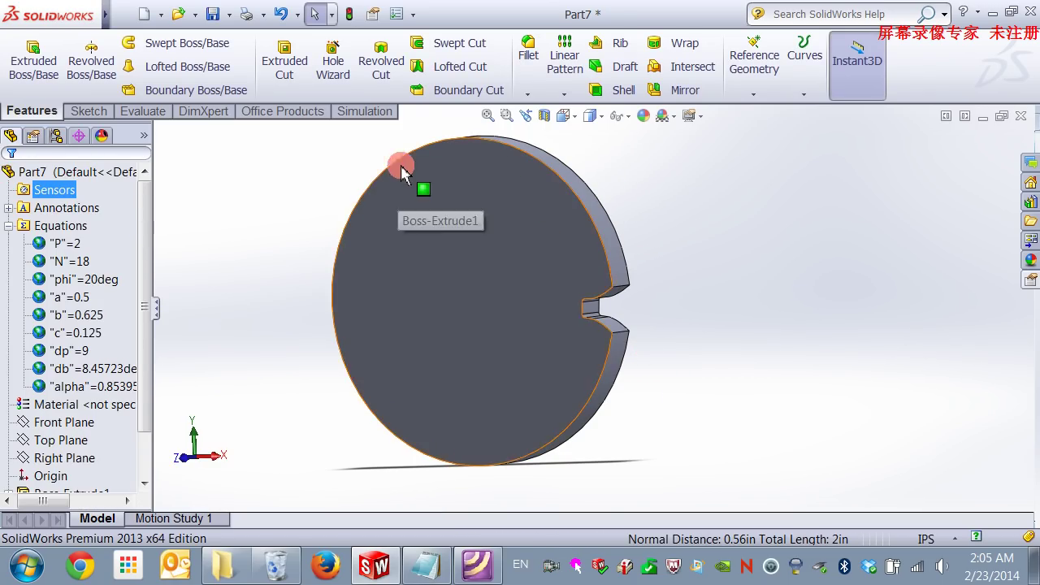
pyautogui.click(564, 93)
pyautogui.click(579, 135)
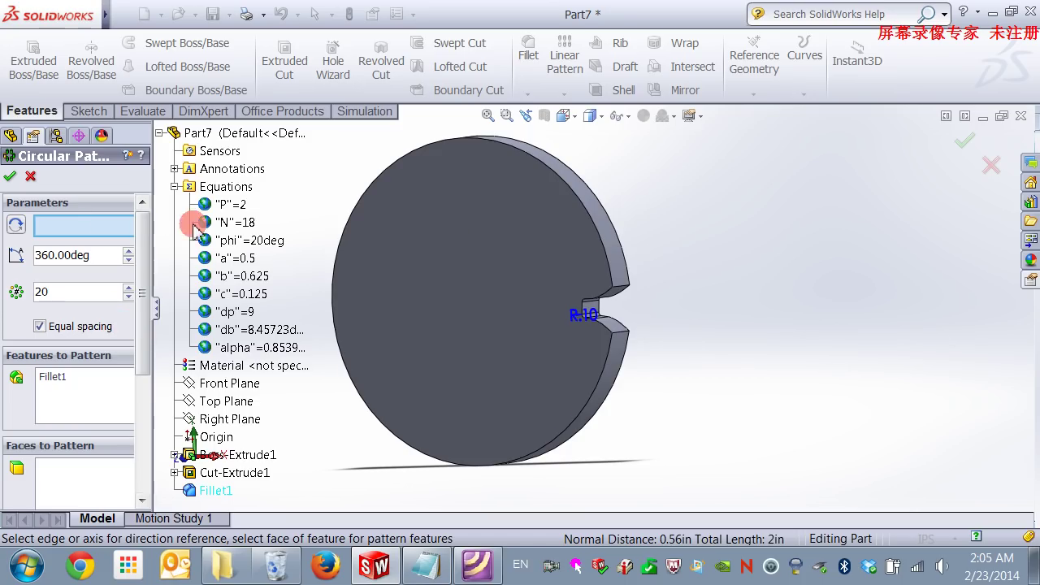
pyautogui.click(611, 248)
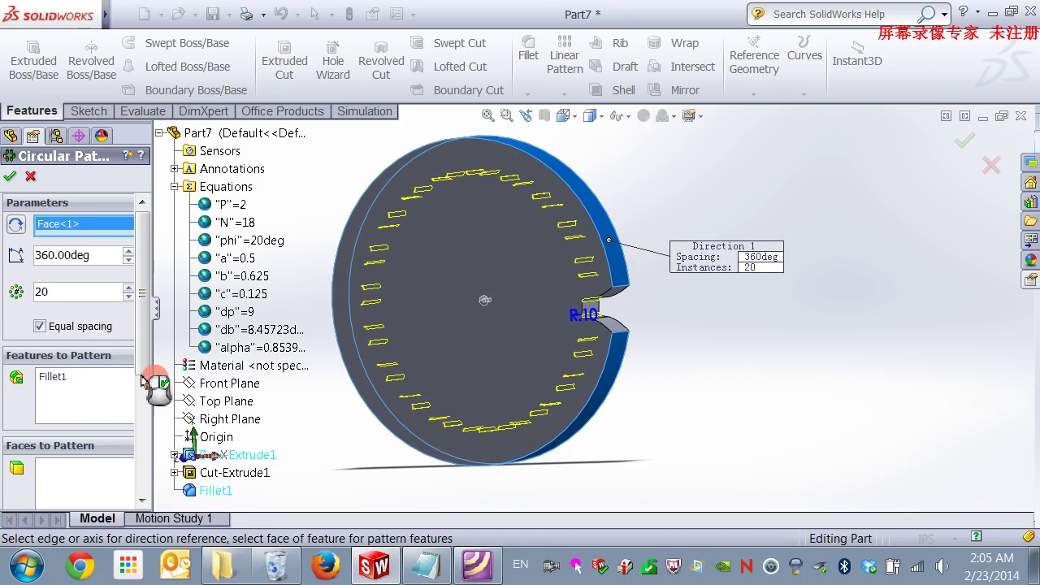
pyautogui.click(228, 473)
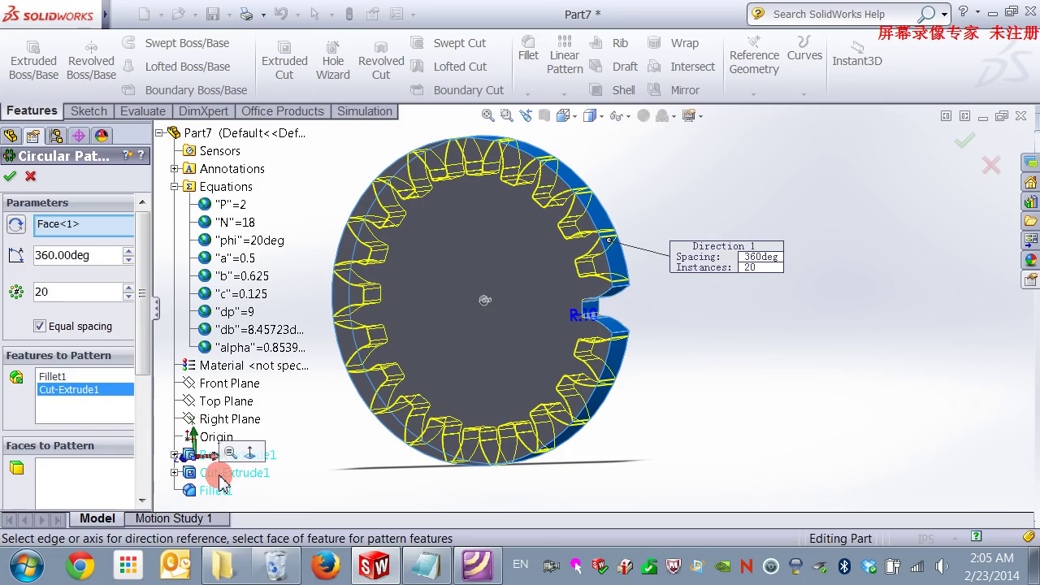
pyautogui.click(15, 180)
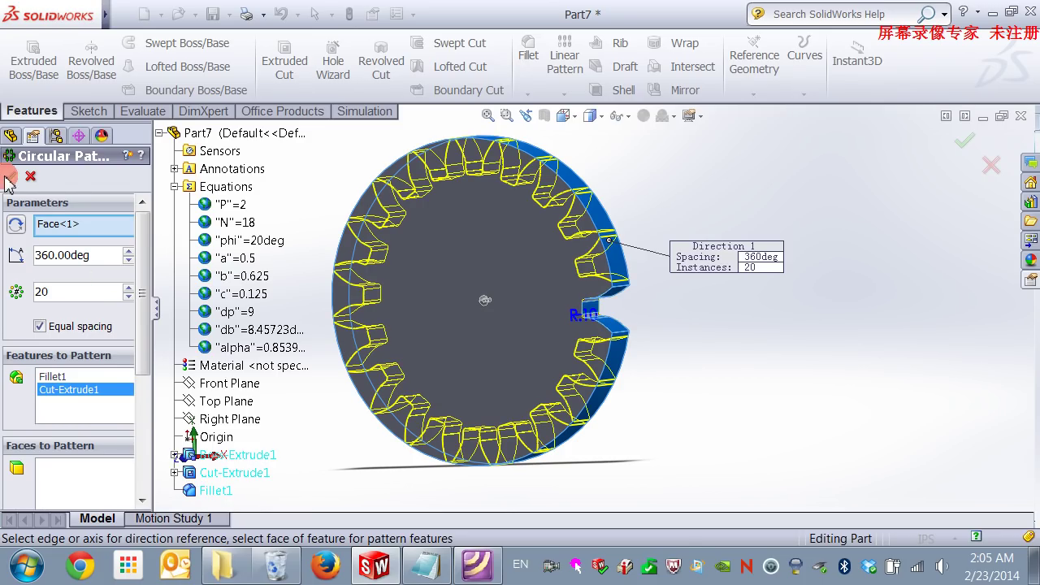
pyautogui.click(580, 344)
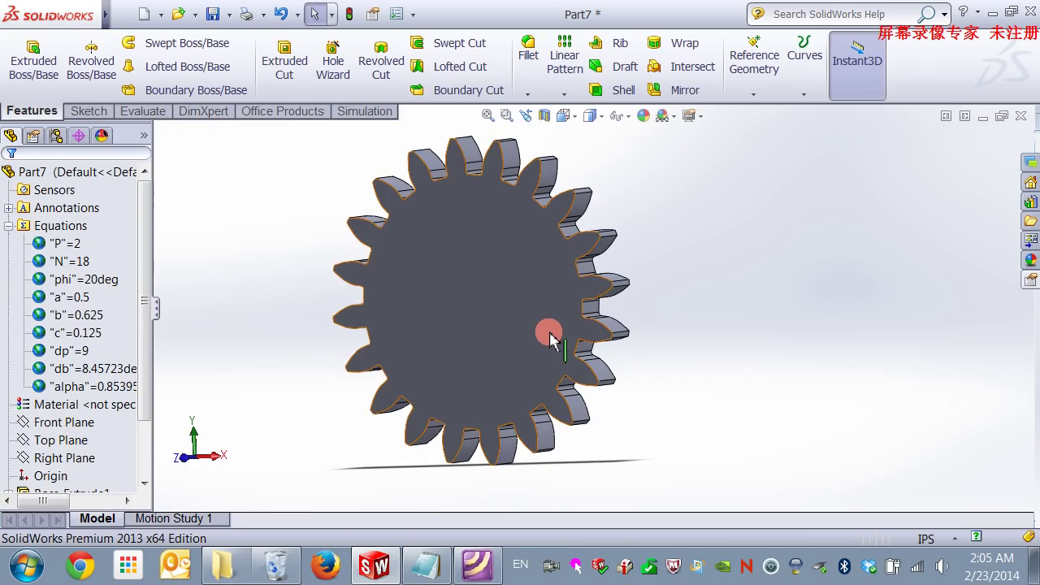
pyautogui.hotkey('ctrl', '8')
pyautogui.scroll(-2, 587, 305)
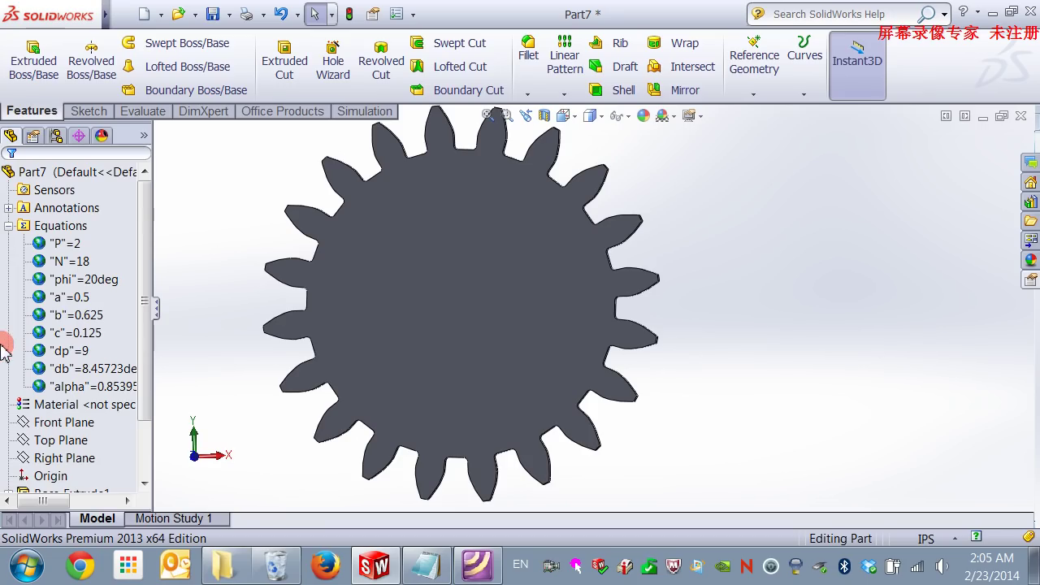
# In Manage Equations, change the diametral pitch P from 2 to 6
pyautogui.click(84, 263)
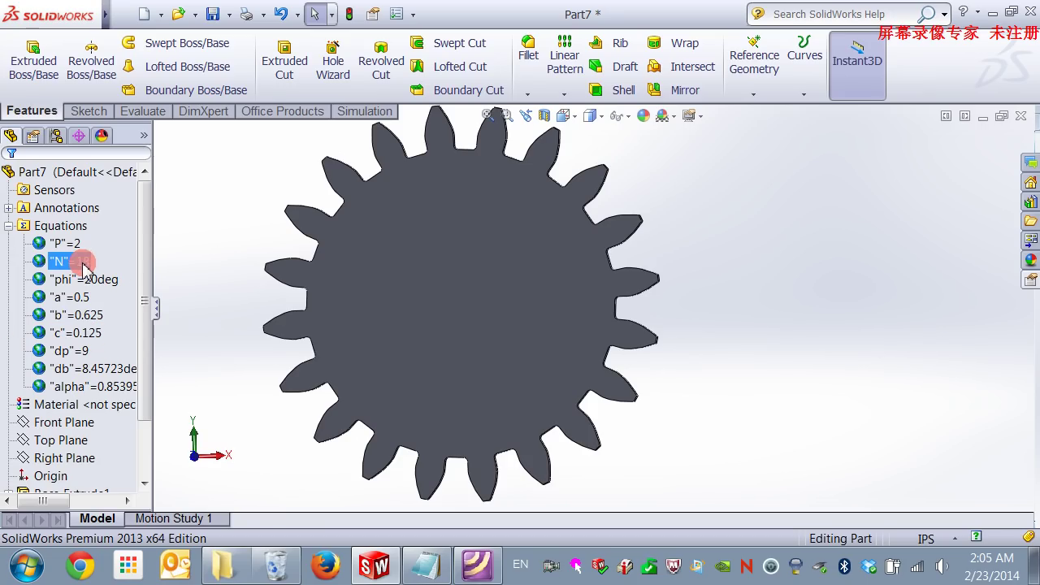
pyautogui.click(116, 277)
pyautogui.click(70, 262)
pyautogui.rightClick(69, 266)
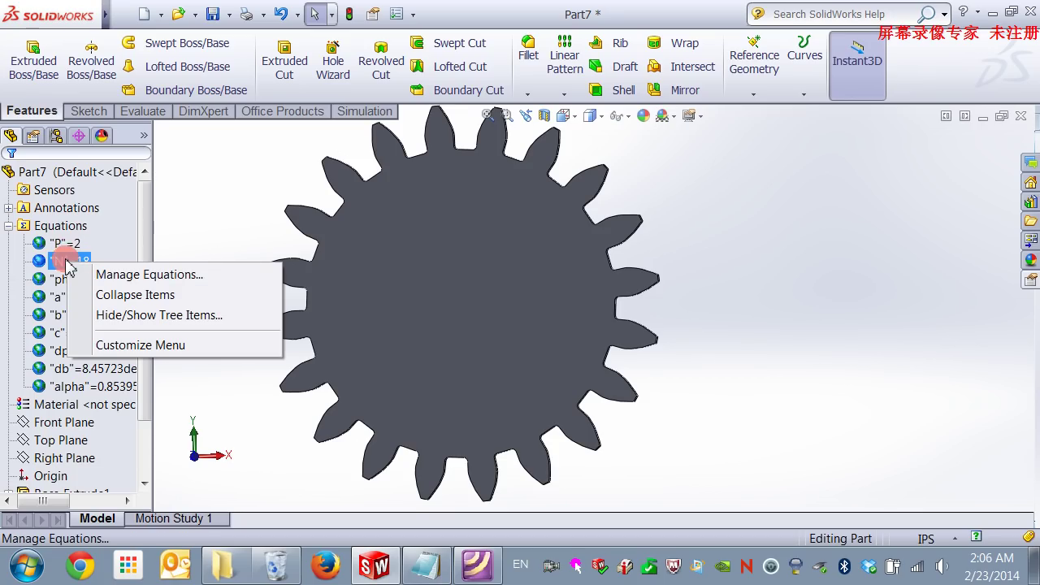
pyautogui.rightClick(69, 243)
pyautogui.click(87, 258)
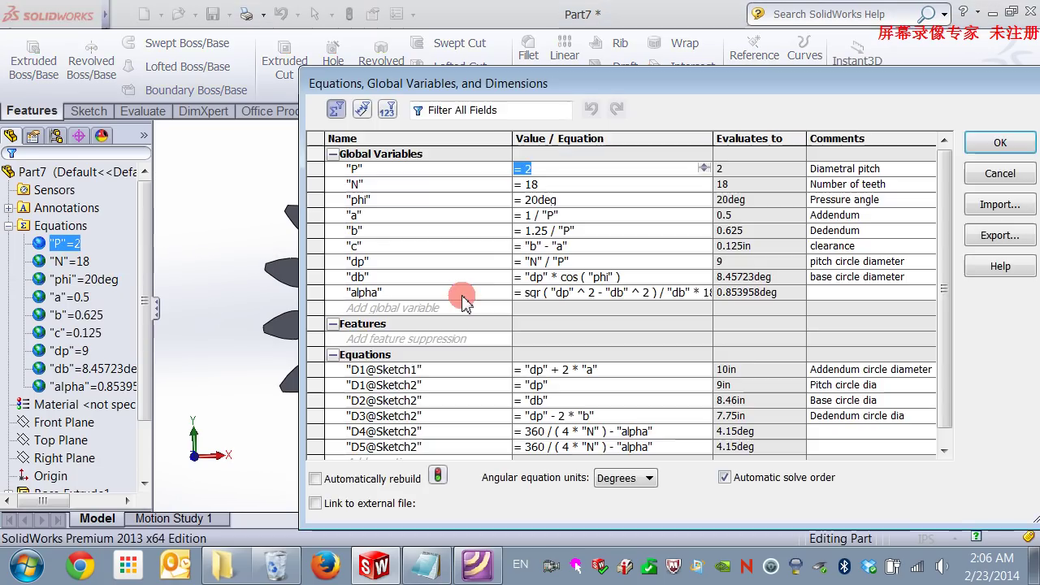
pyautogui.click(549, 169)
pyautogui.press('BackSpace')
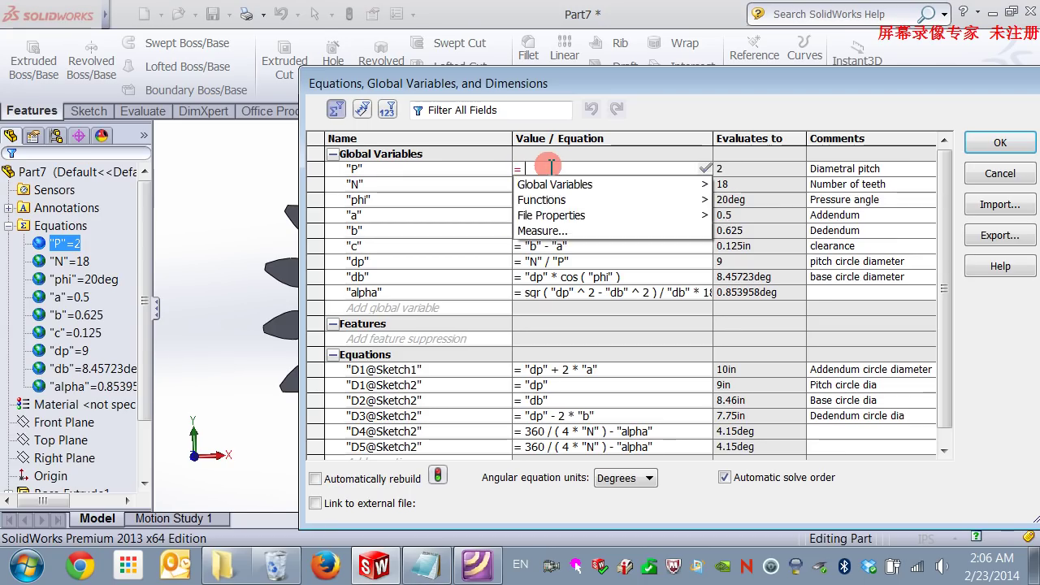
pyautogui.write('6')
pyautogui.press('Tab')
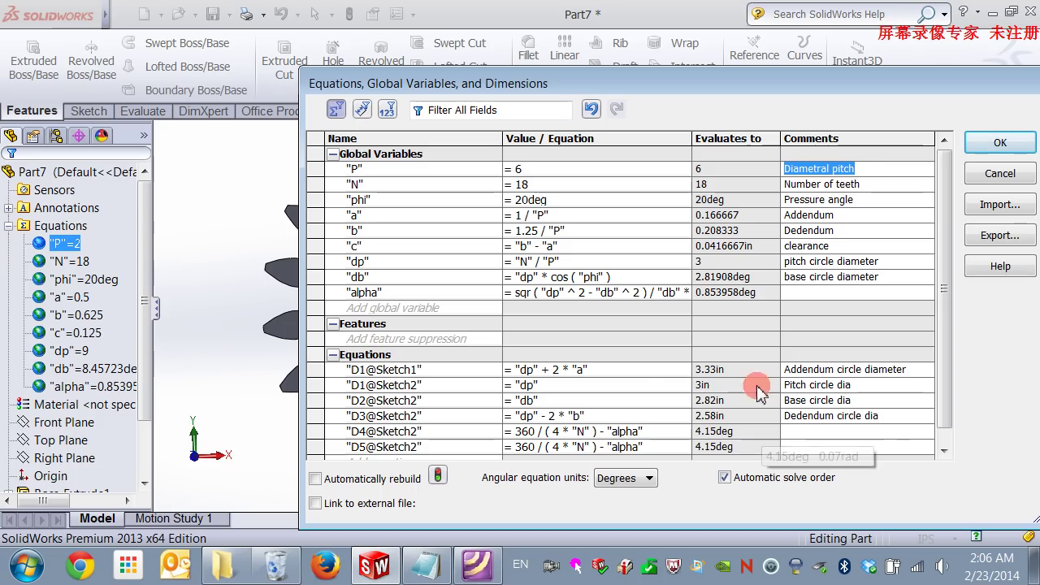
pyautogui.click(988, 142)
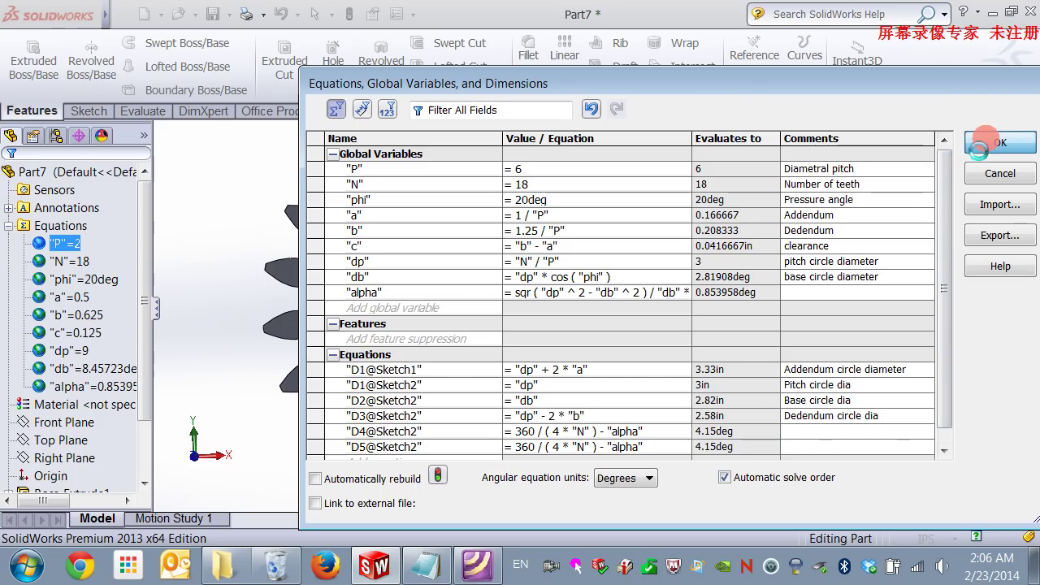
# Orbit the rebuilt 18-tooth gear and locate Fillet1 in the FeatureManager tree
pyautogui.scroll(-3, 487, 286)
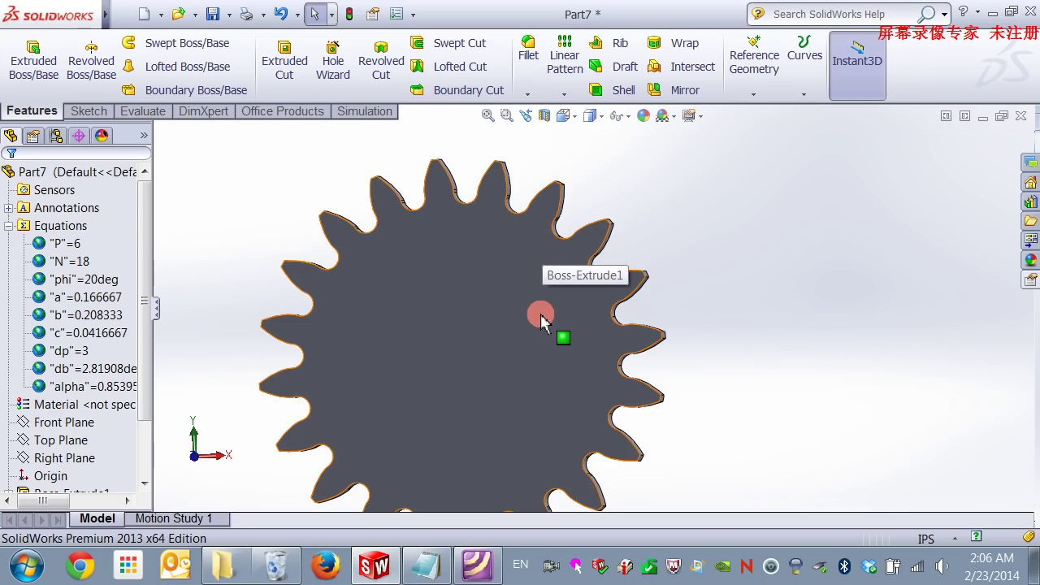
pyautogui.moveTo(671, 309)
pyautogui.mouseDown(button='middle')
pyautogui.moveTo(658, 340)
pyautogui.moveTo(662, 309)
pyautogui.mouseUp(button='middle')
pyautogui.scroll(2, 645, 279)
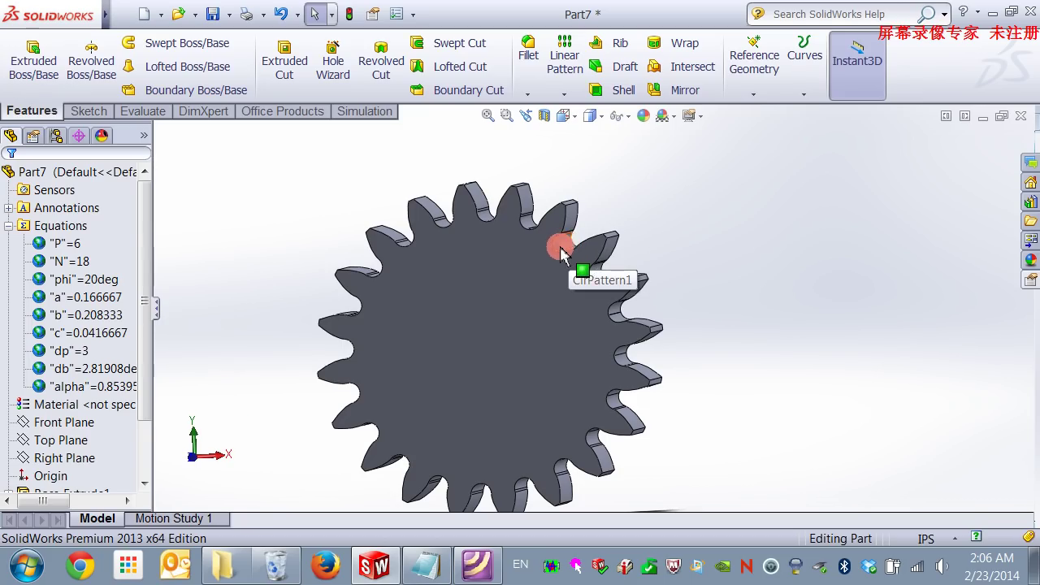
pyautogui.click(143, 453)
pyautogui.click(48, 460)
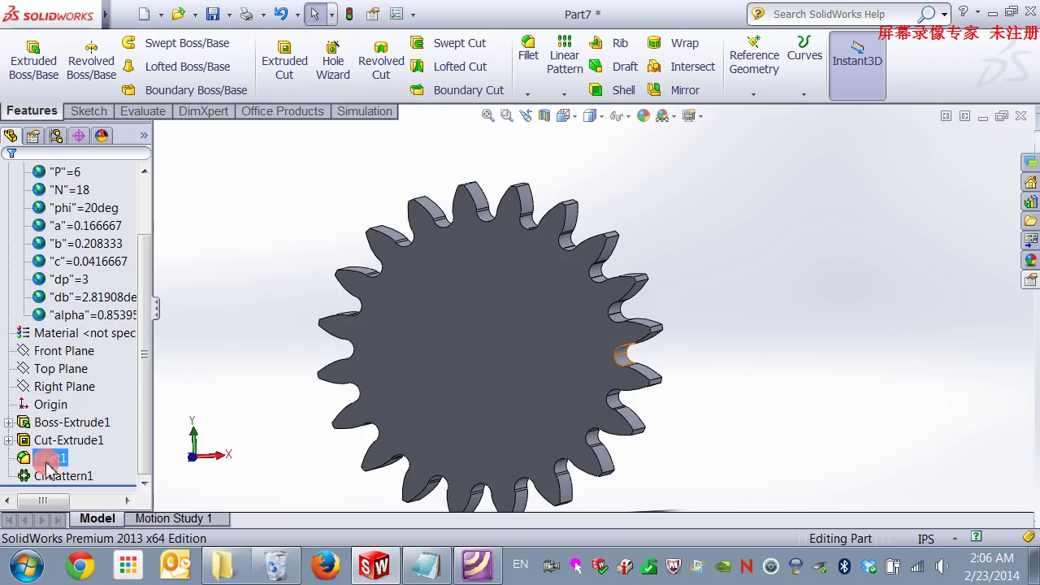
pyautogui.scroll(-5, 550, 238)
pyautogui.scroll(2, 512, 254)
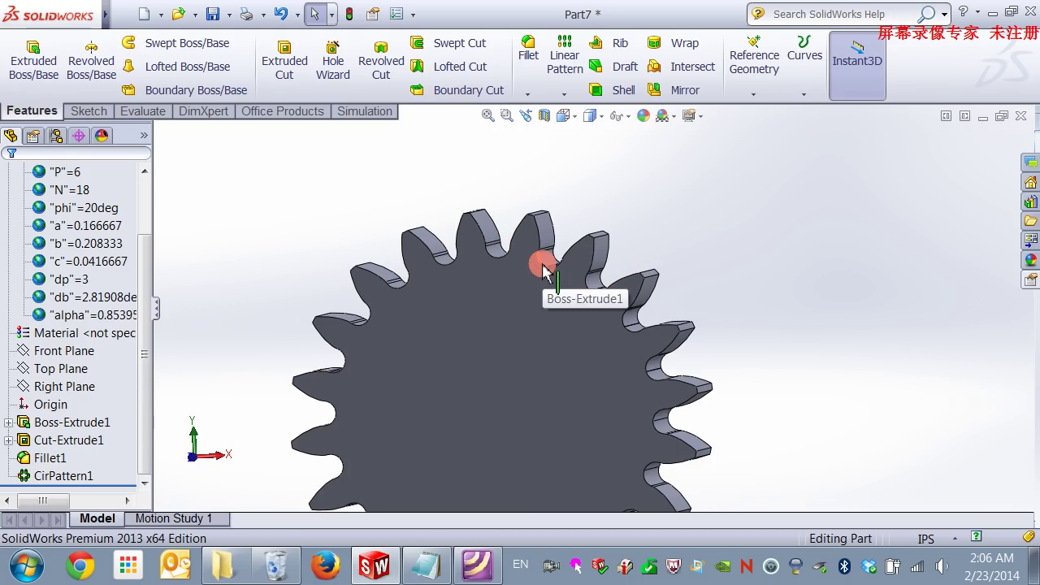
pyautogui.scroll(4, 543, 272)
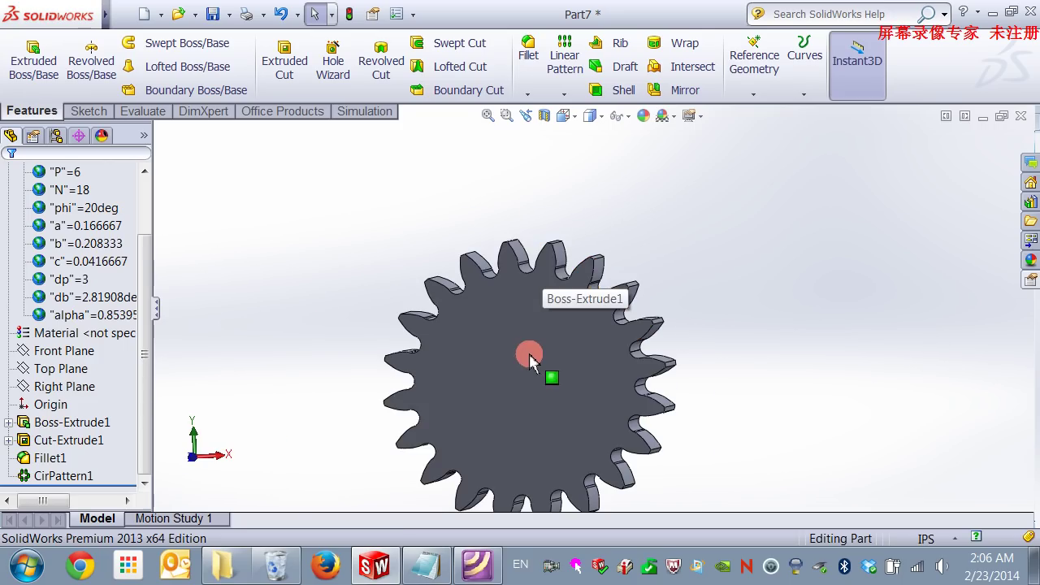
pyautogui.moveTo(529, 355); pyautogui.dragTo(546, 358, button='middle')
# In Manage Equations, change the tooth count N from 18 to 36
pyautogui.rightClick(70, 189)
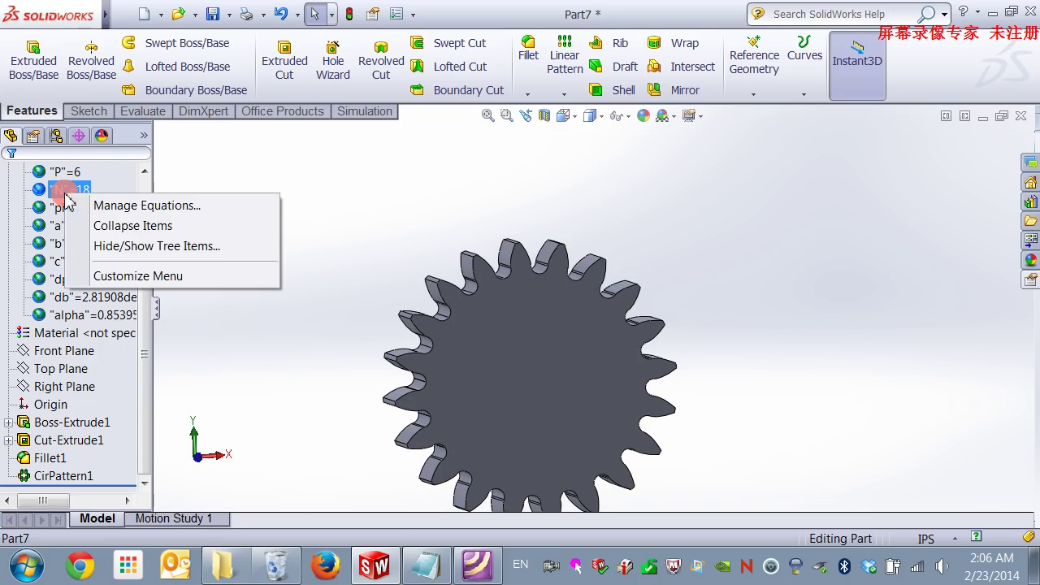
pyautogui.click(100, 208)
pyautogui.click(568, 185)
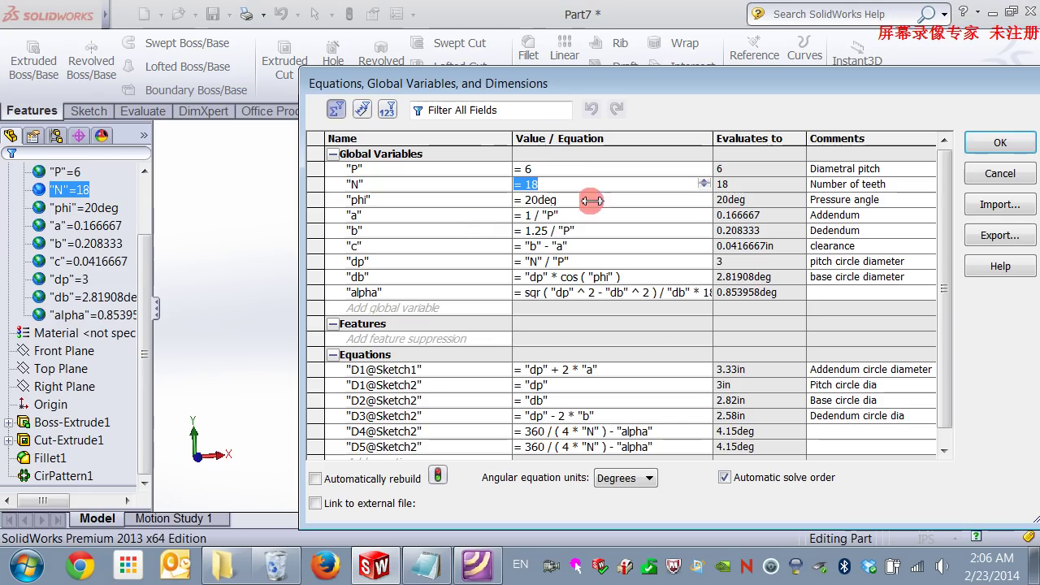
pyautogui.press('BackSpace')
pyautogui.press('BackSpace')
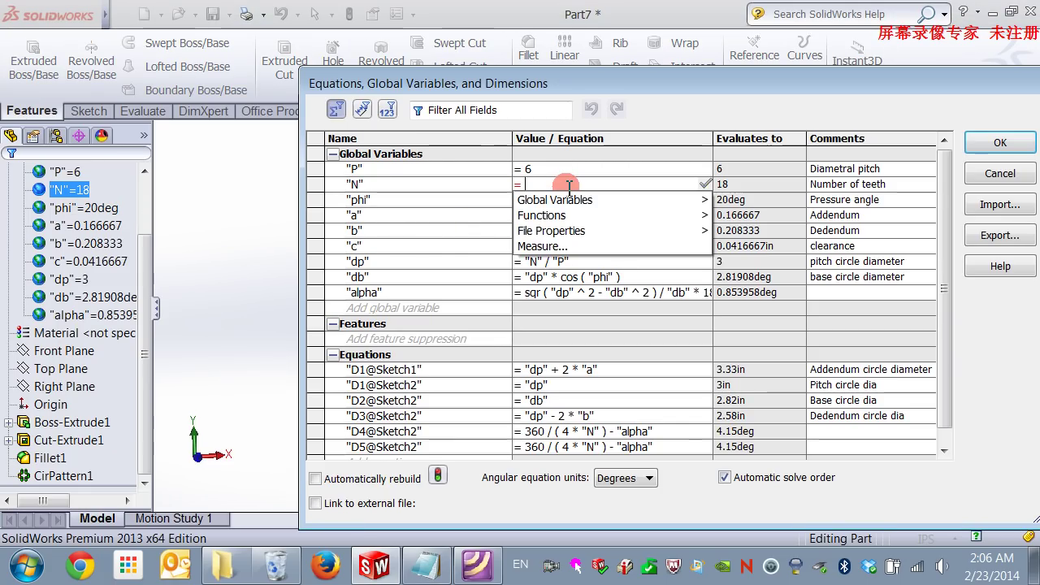
pyautogui.write('36')
pyautogui.press('Tab')
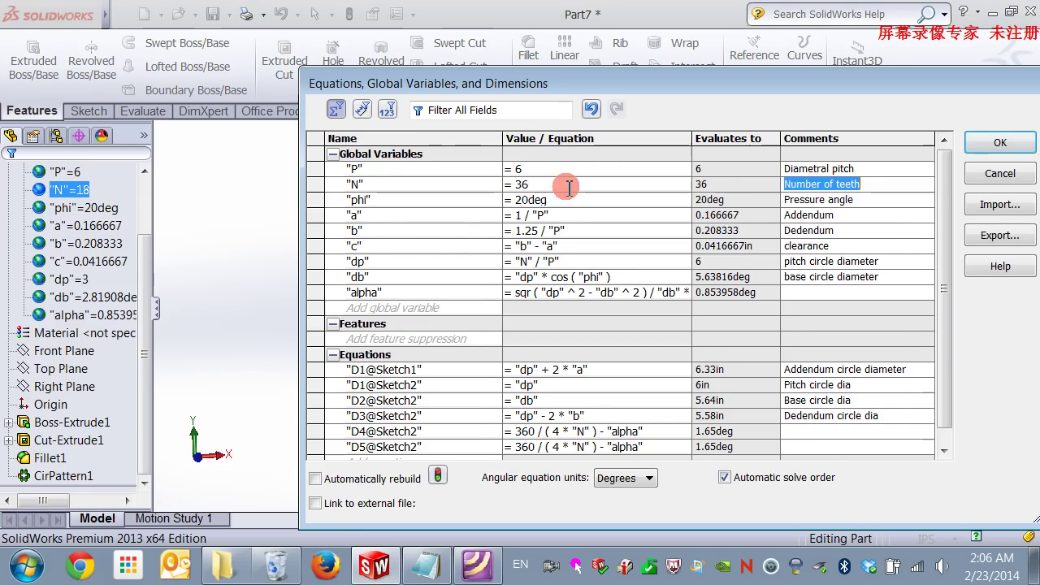
pyautogui.click(993, 143)
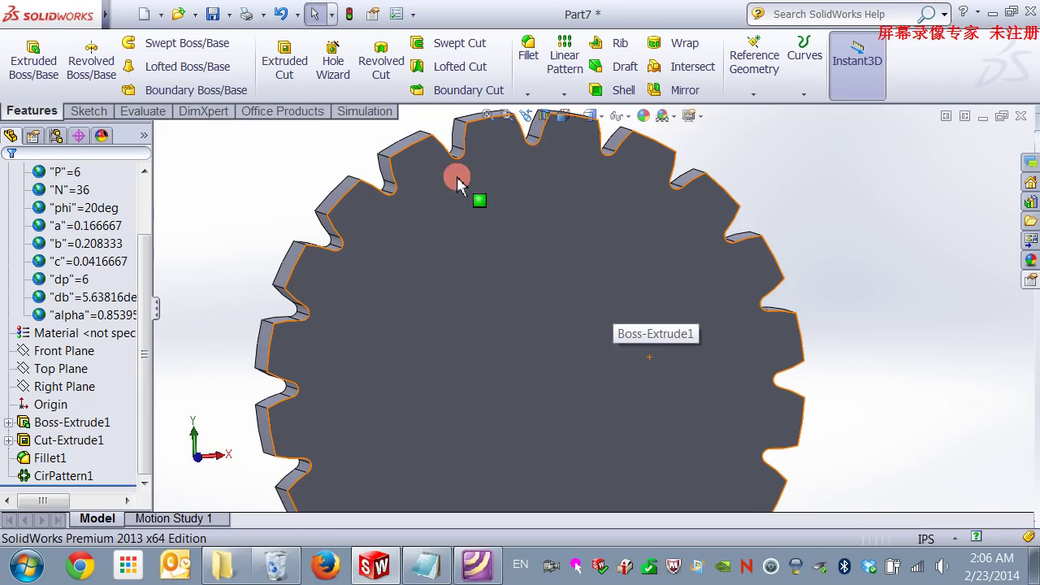
# Edit CirPattern1 to 36 instances and orbit to inspect the teeth
pyautogui.click(56, 480)
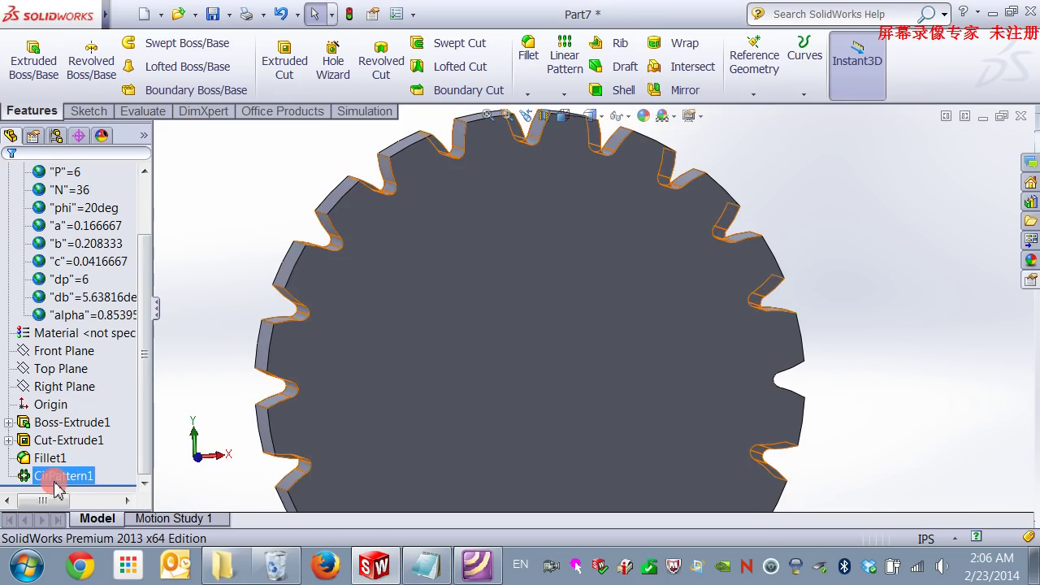
pyautogui.rightClick(53, 480)
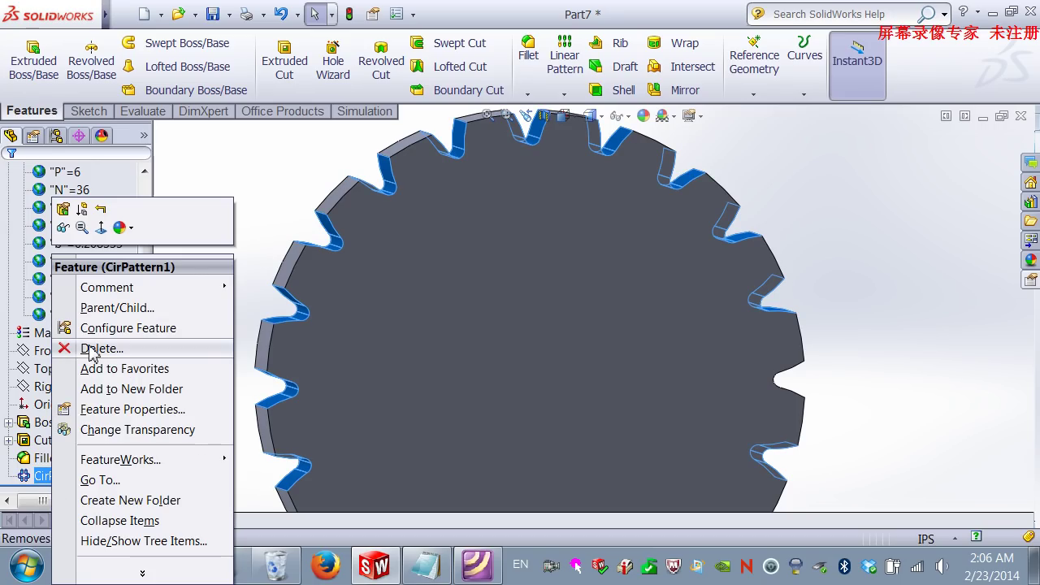
pyautogui.click(62, 209)
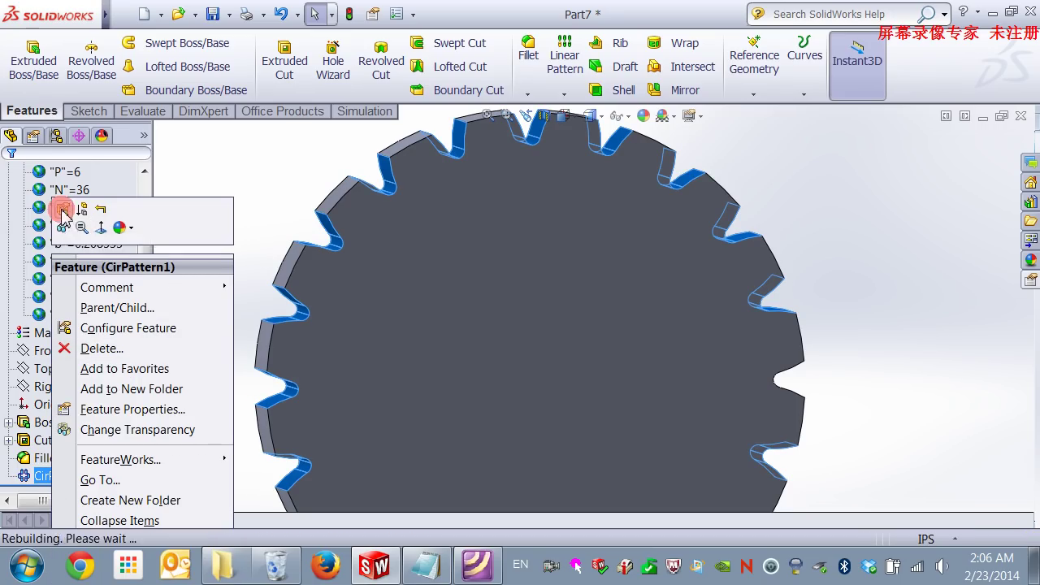
pyautogui.click(68, 291)
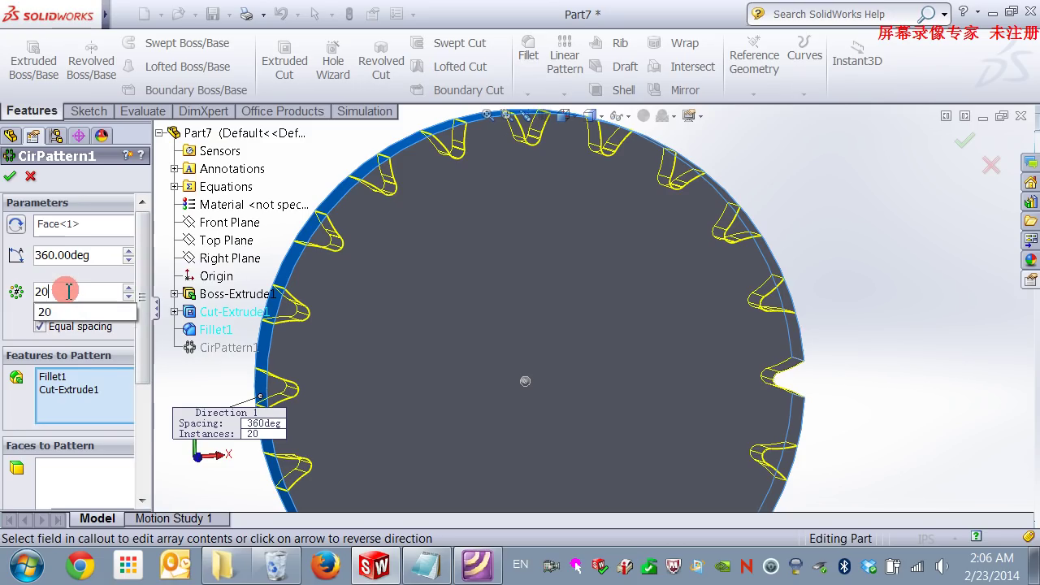
pyautogui.write('6')
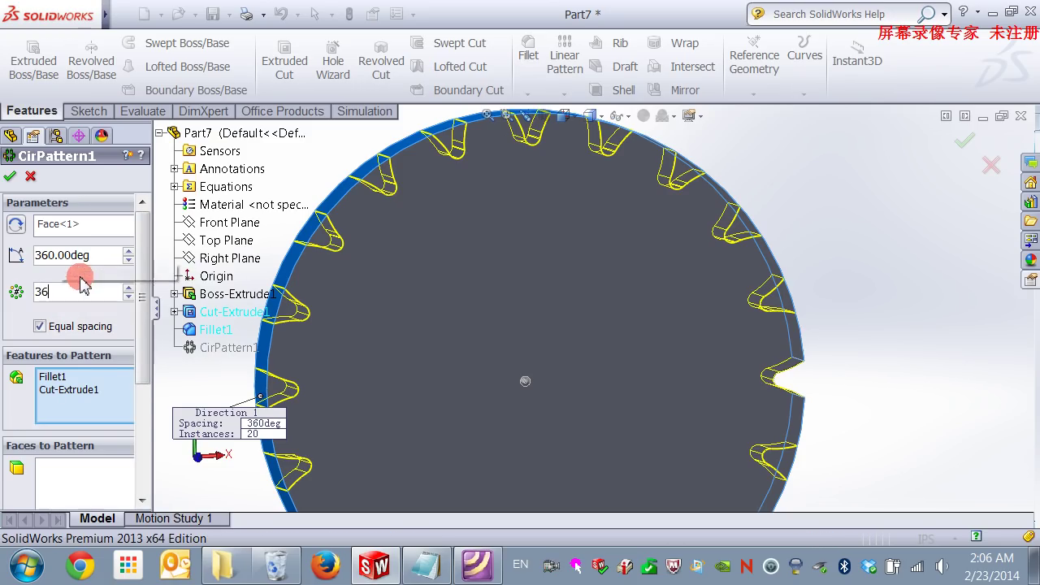
pyautogui.click(7, 176)
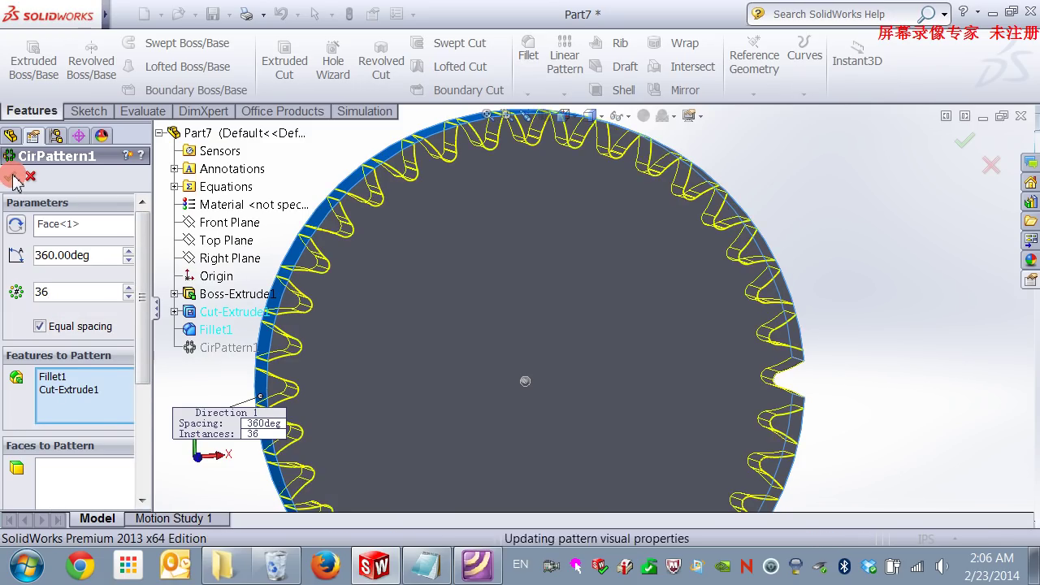
pyautogui.scroll(3, 762, 294)
pyautogui.moveTo(723, 295); pyautogui.dragTo(620, 228, button='middle')
pyautogui.scroll(-3, 616, 226)
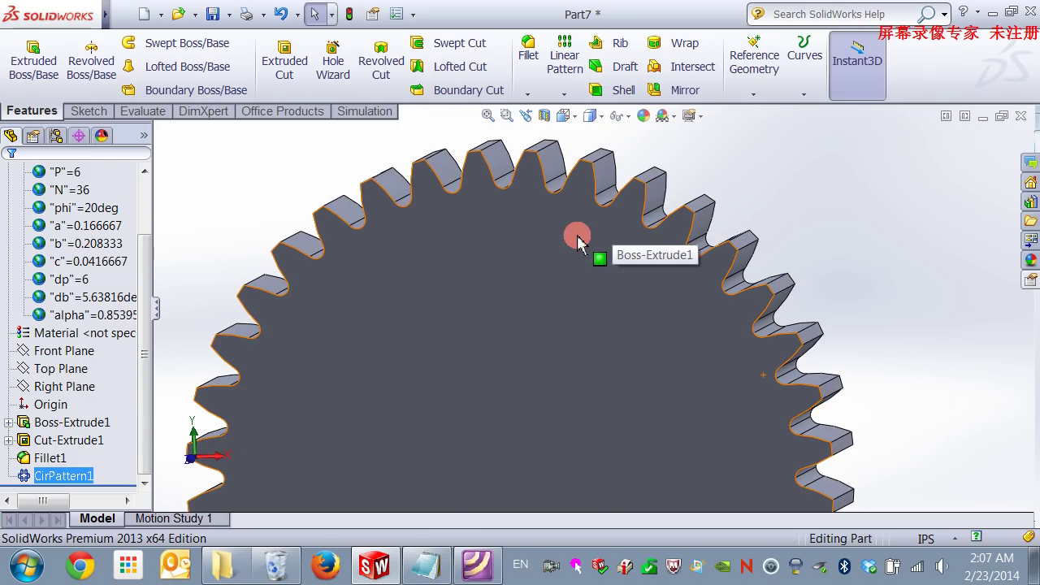
# Edit Fillet1 to reduce the tooth-root radius from 0.10in to 0.05in
pyautogui.keyDown('ctrl'); pyautogui.click(51, 460); pyautogui.keyUp('ctrl')
pyautogui.click(52, 460)
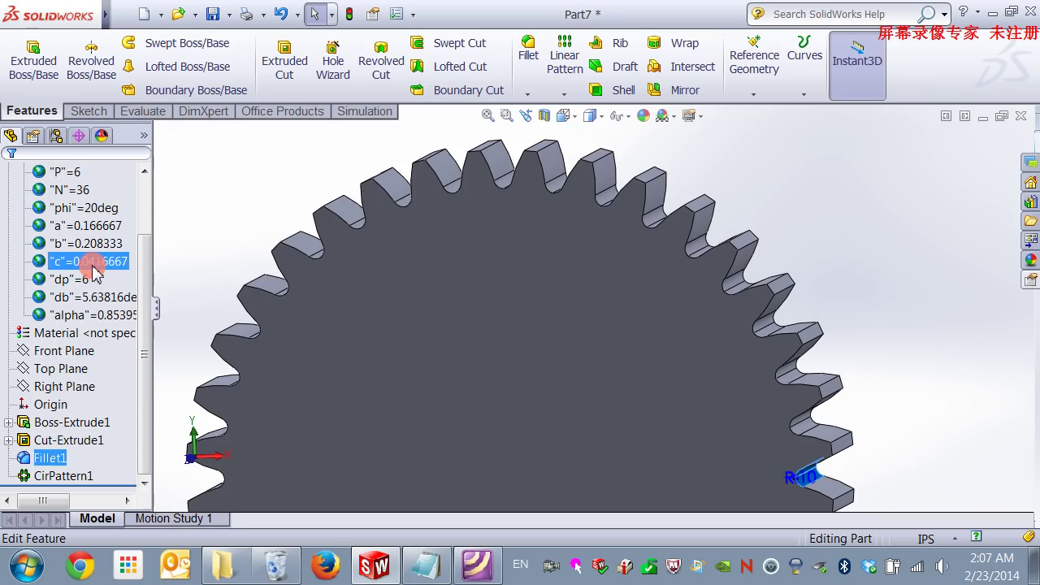
pyautogui.click(44, 458)
pyautogui.click(52, 436)
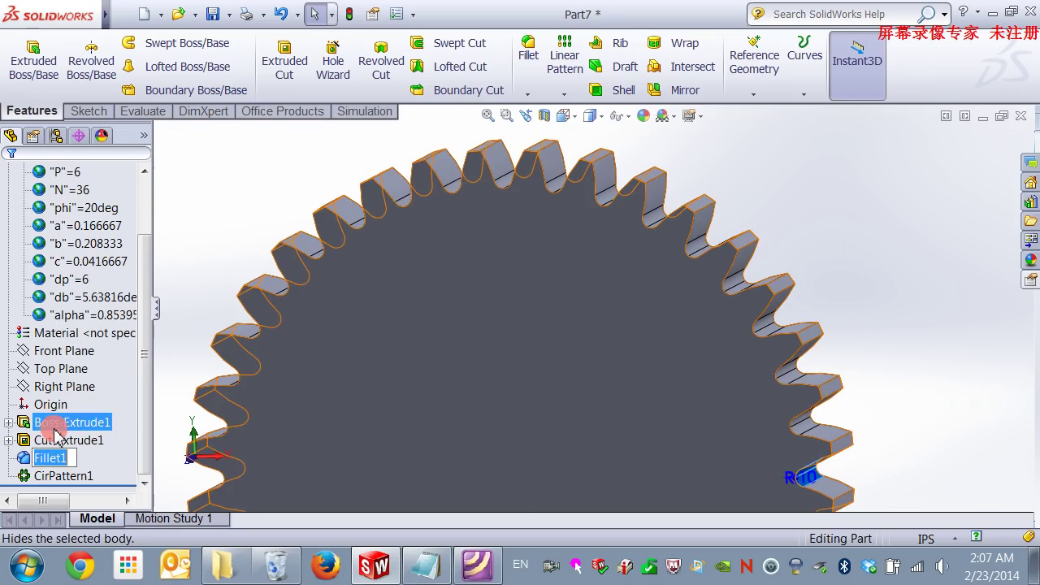
pyautogui.click(25, 461)
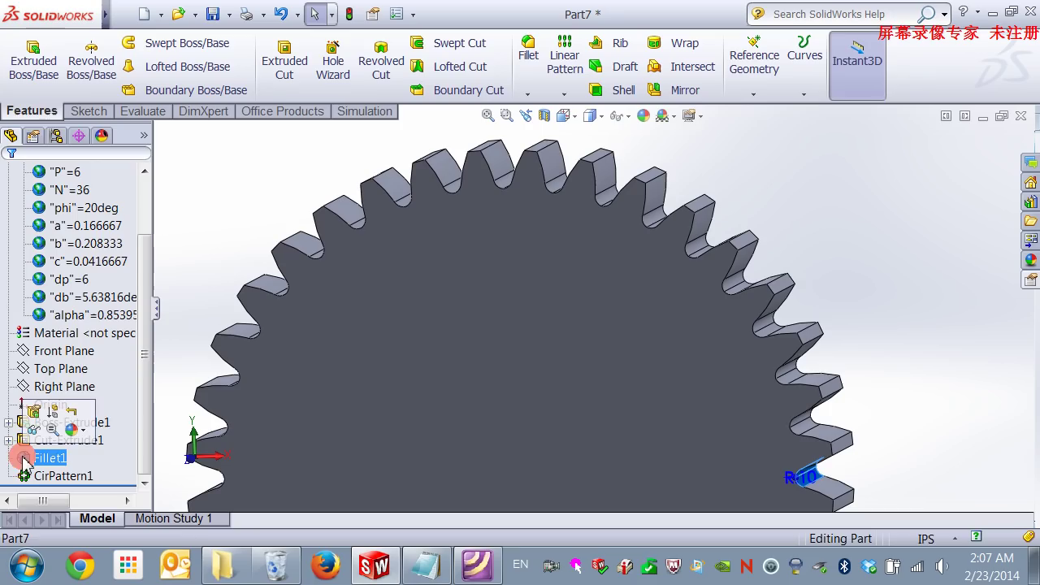
pyautogui.click(35, 415)
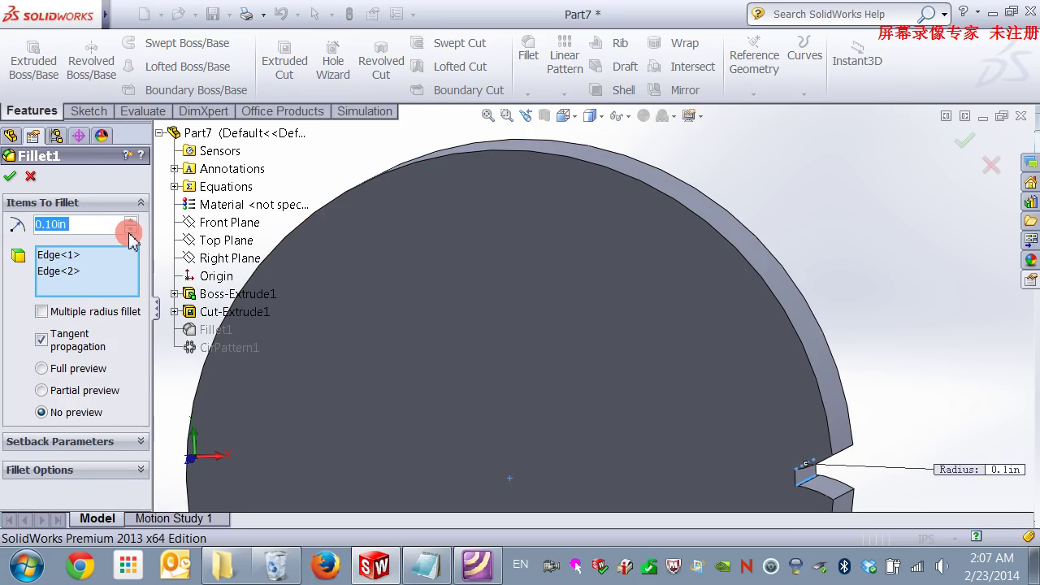
pyautogui.doubleClick(104, 223)
pyautogui.write('0')
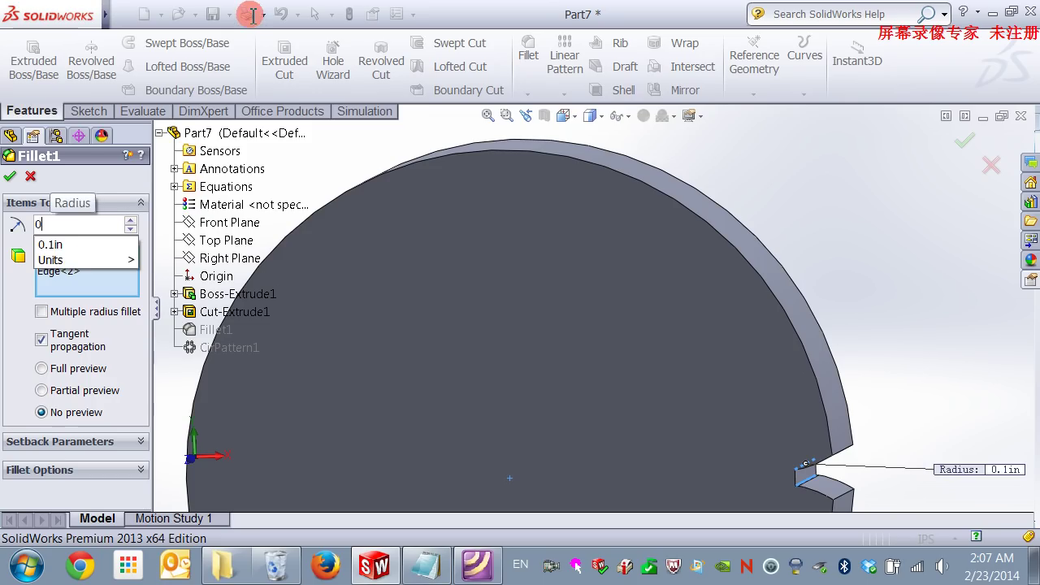
pyautogui.write('.05')
pyautogui.press('Return')
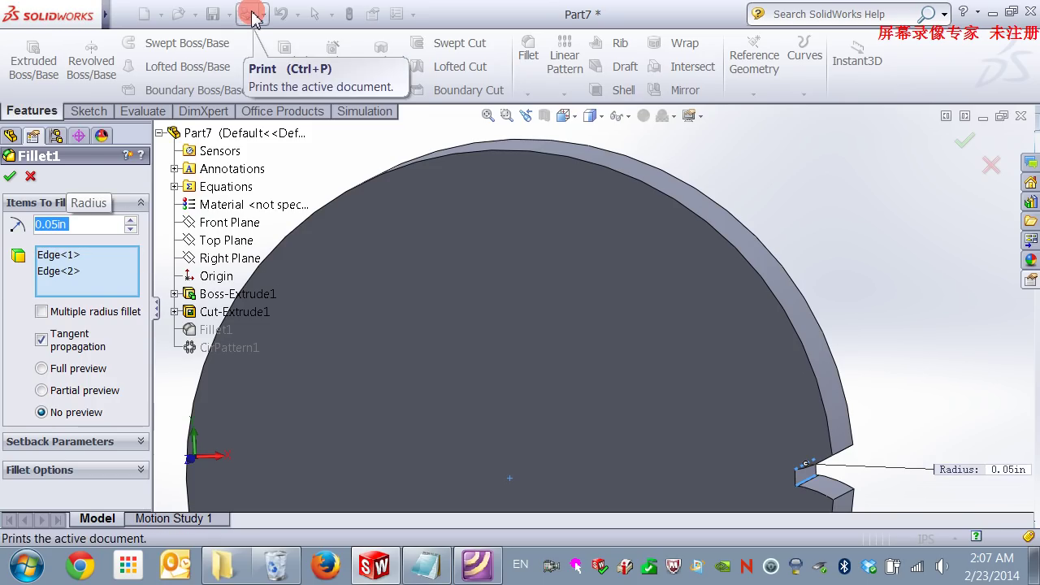
pyautogui.click(10, 177)
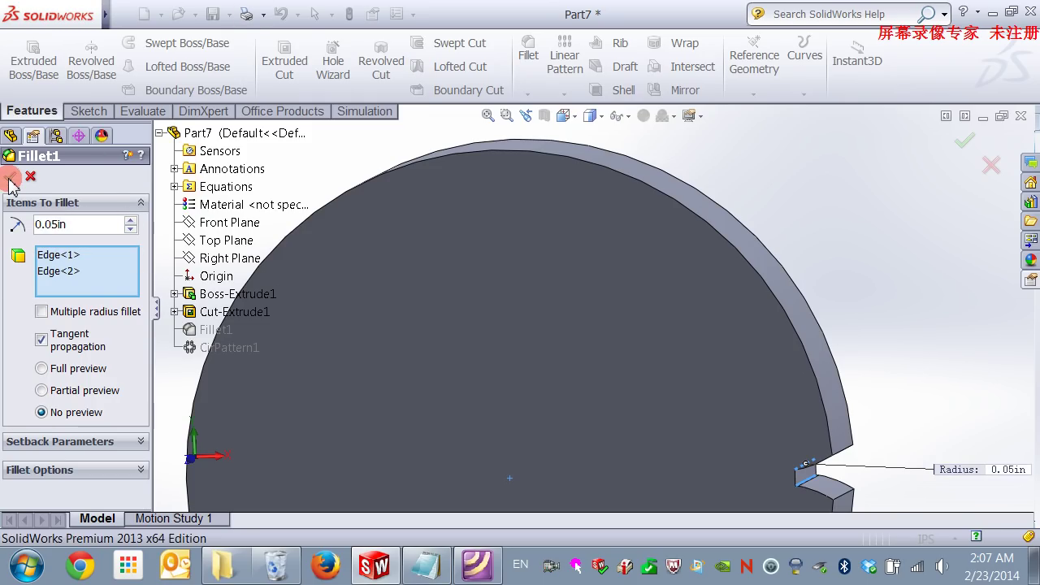
pyautogui.scroll(-3, 577, 297)
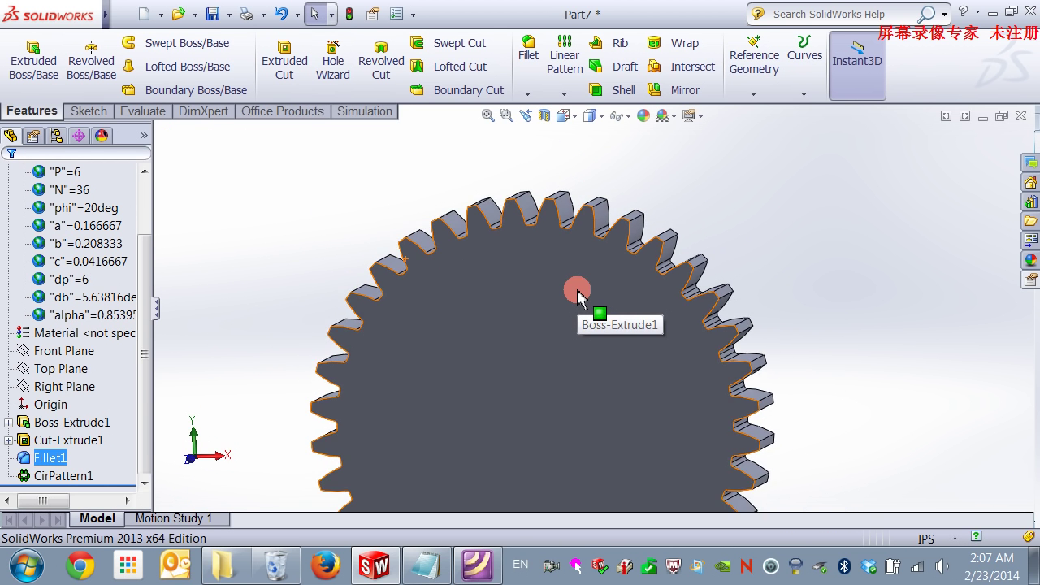
pyautogui.click(841, 179)
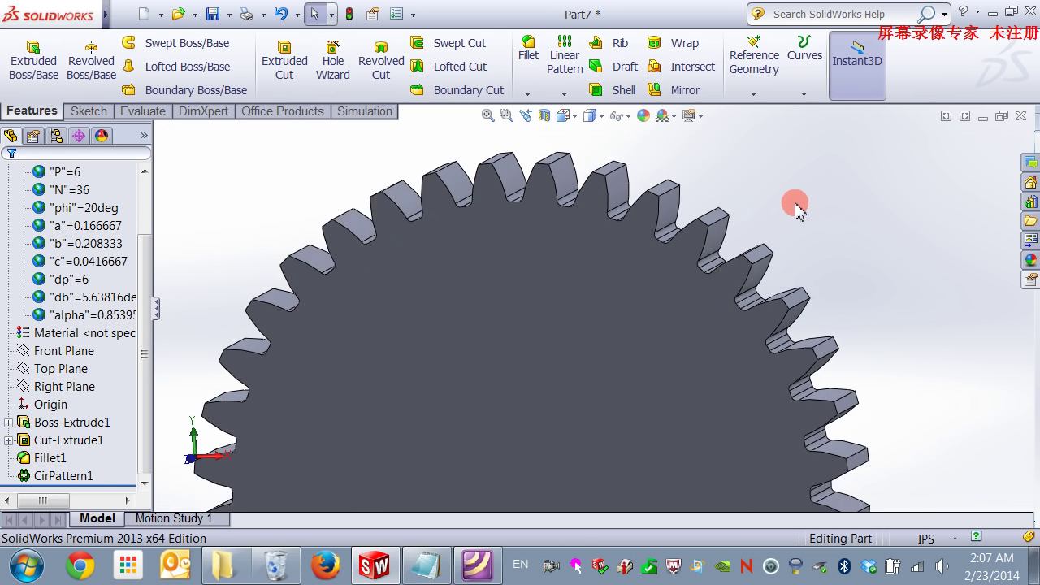
pyautogui.scroll(-2, 588, 286)
pyautogui.hotkey('ctrl', '1')
pyautogui.scroll(4, 545, 248)
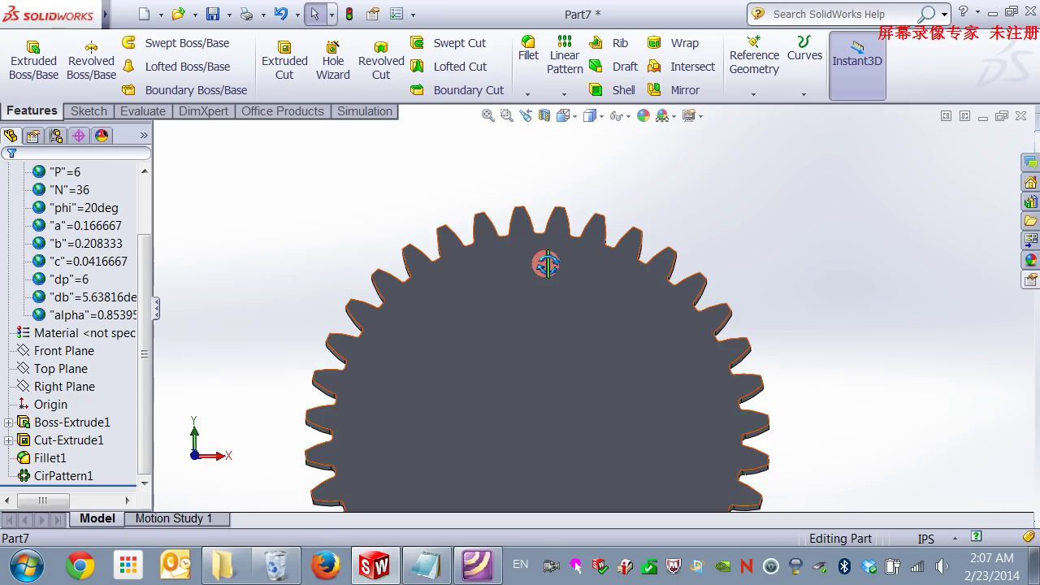
pyautogui.moveTo(537, 309); pyautogui.dragTo(542, 238, button='middle')
pyautogui.scroll(-2, 542, 316)
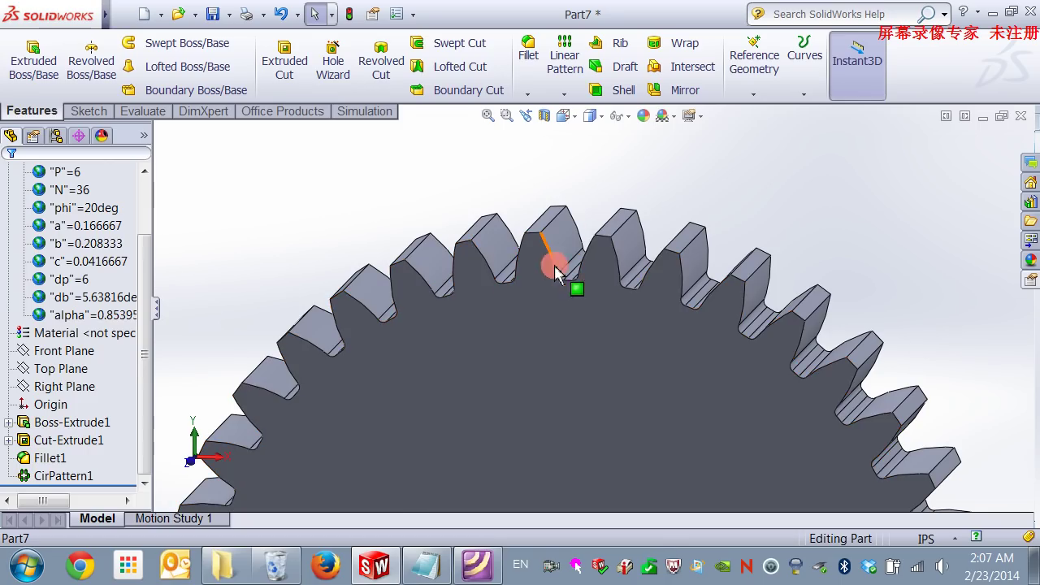
pyautogui.scroll(3, 631, 406)
pyautogui.scroll(-2, 618, 358)
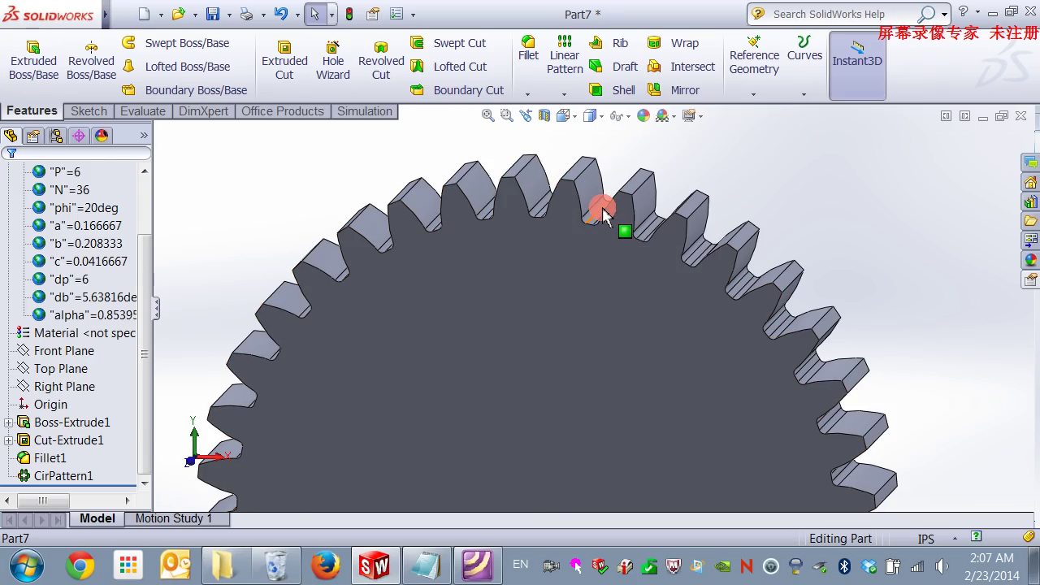
pyautogui.scroll(2, 561, 244)
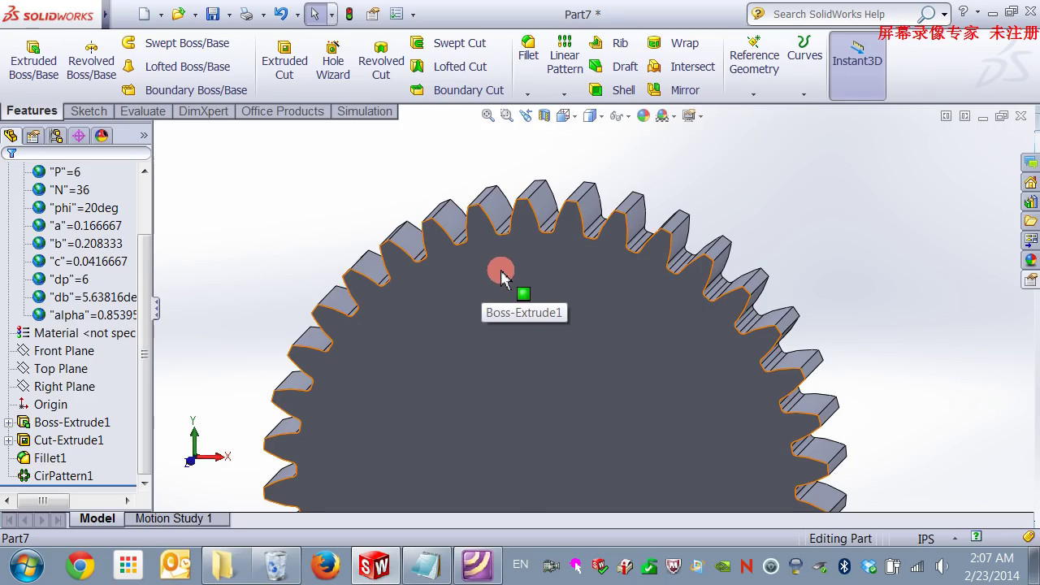
pyautogui.click(146, 220)
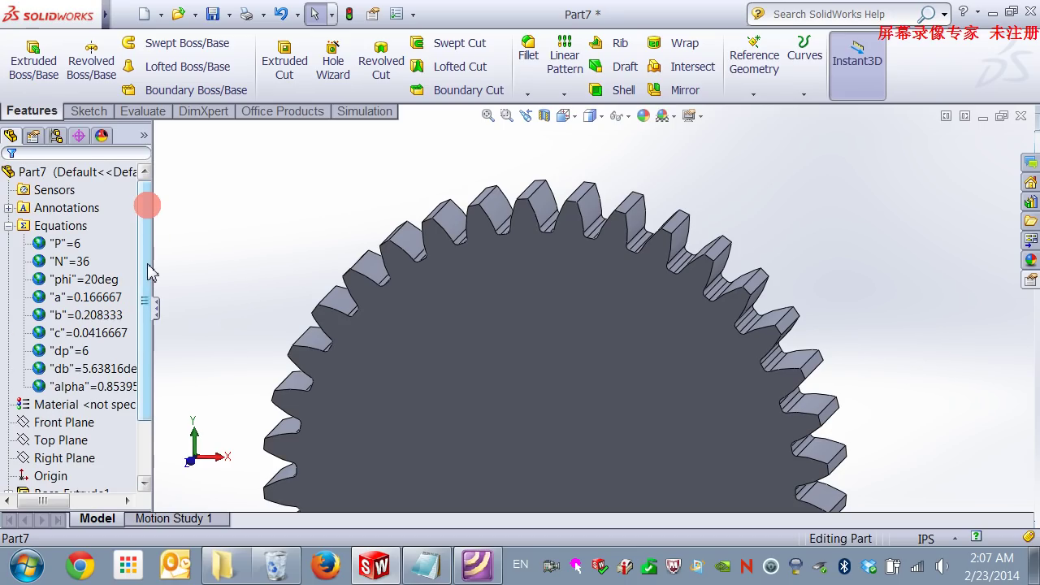
pyautogui.click(136, 285)
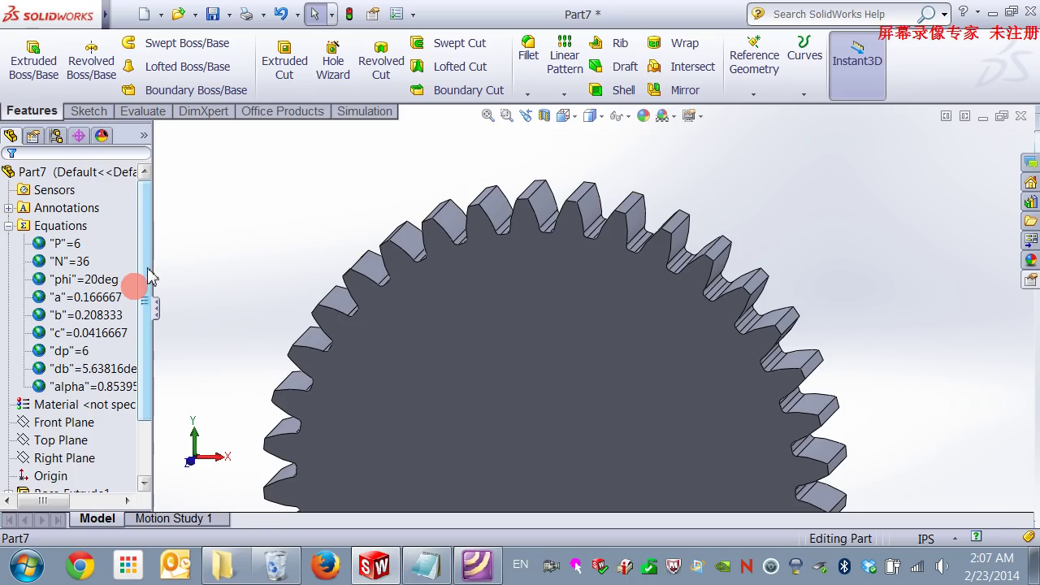